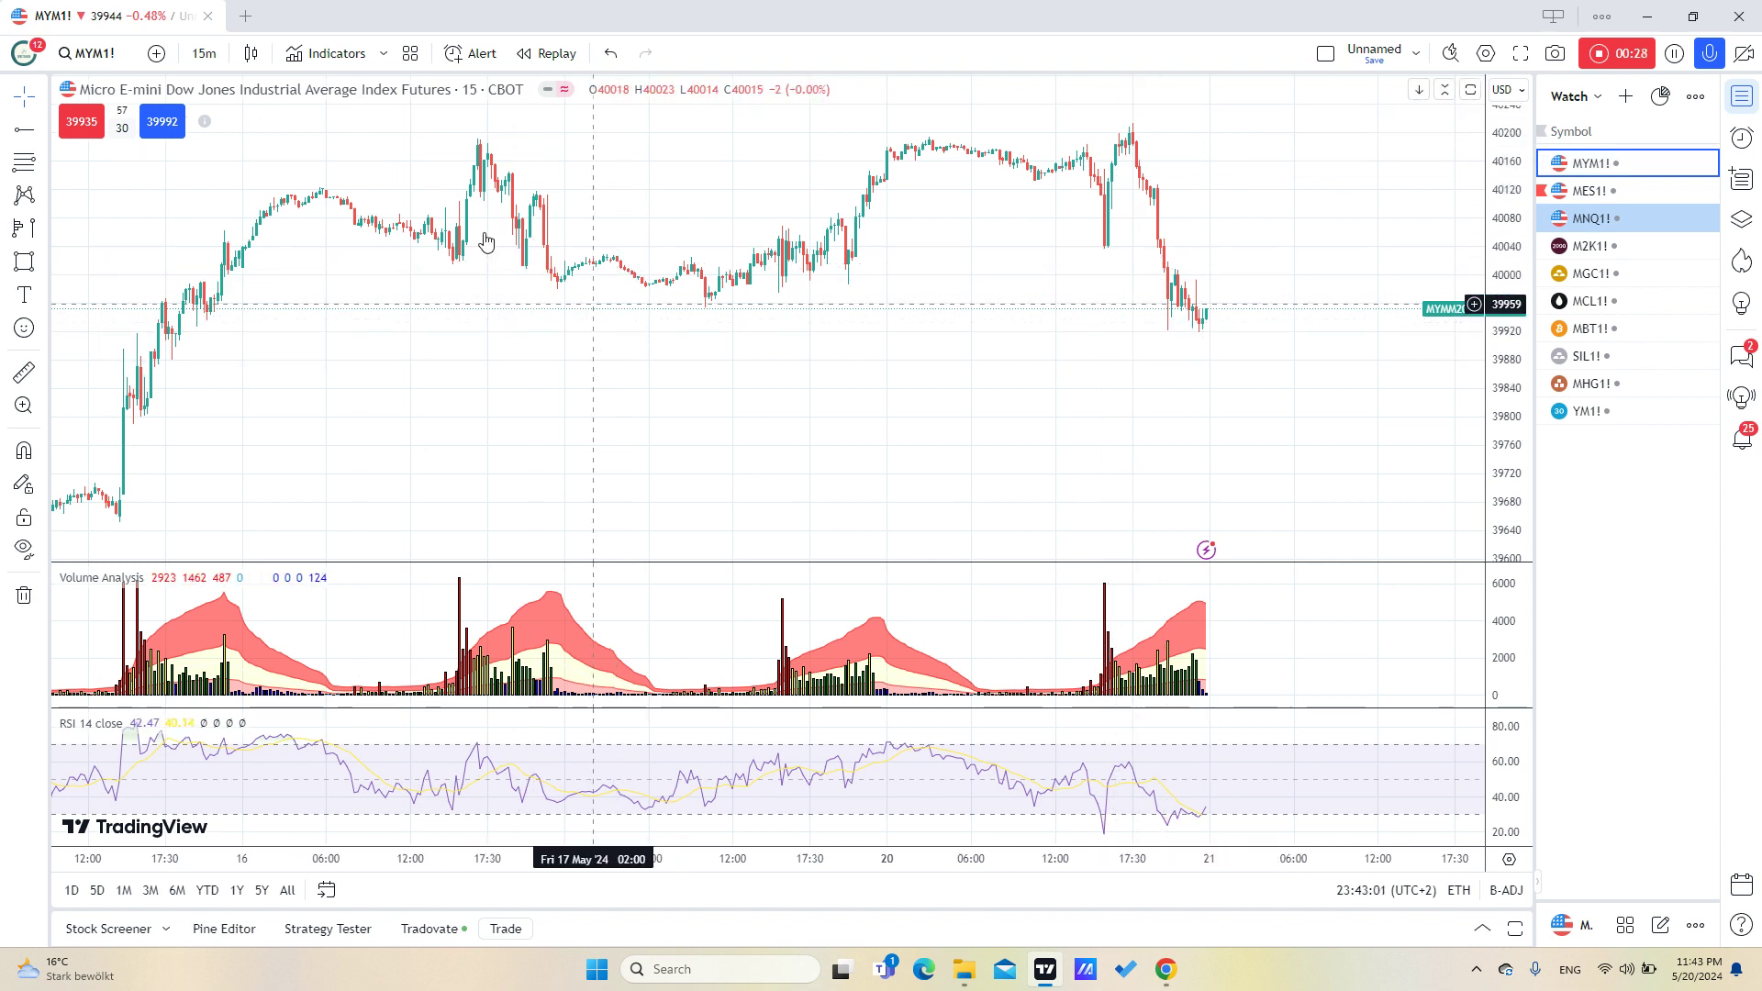
- Search the symbols for NASDAQ and load the Nasdaq 100 Index (NDX) chart
{"action": "left_click", "coordinate": [97, 55]}
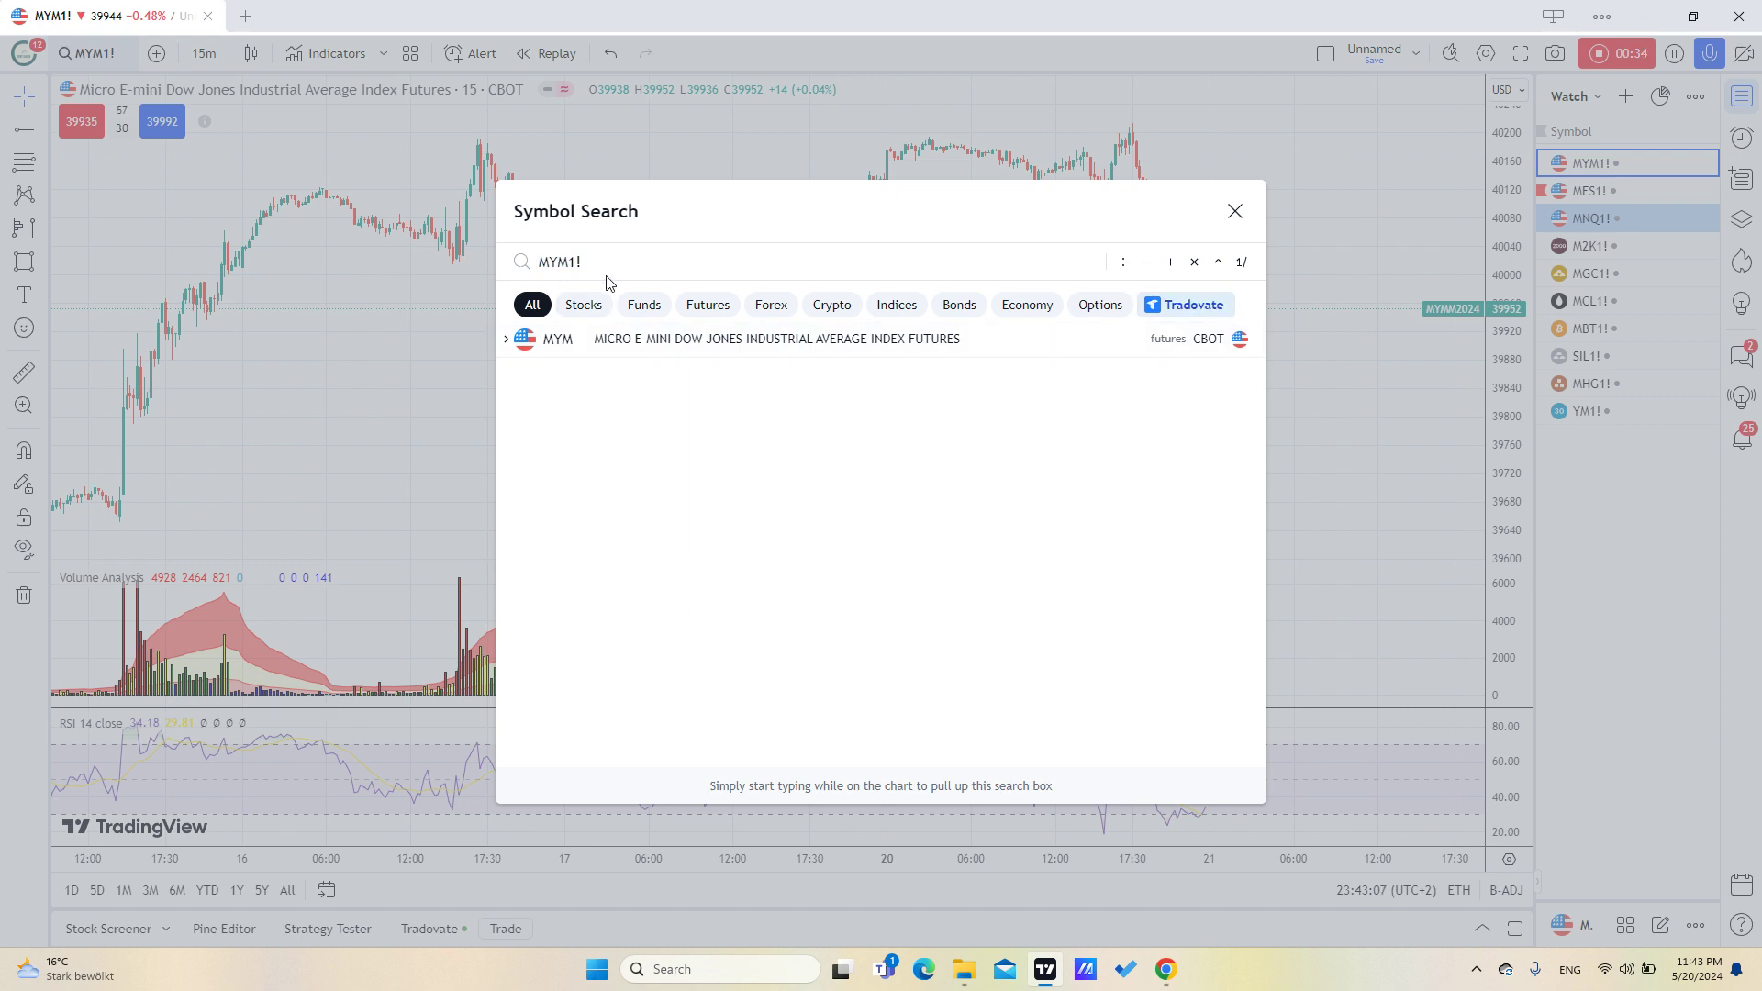
{"action": "type", "text": "NASDAQ"}
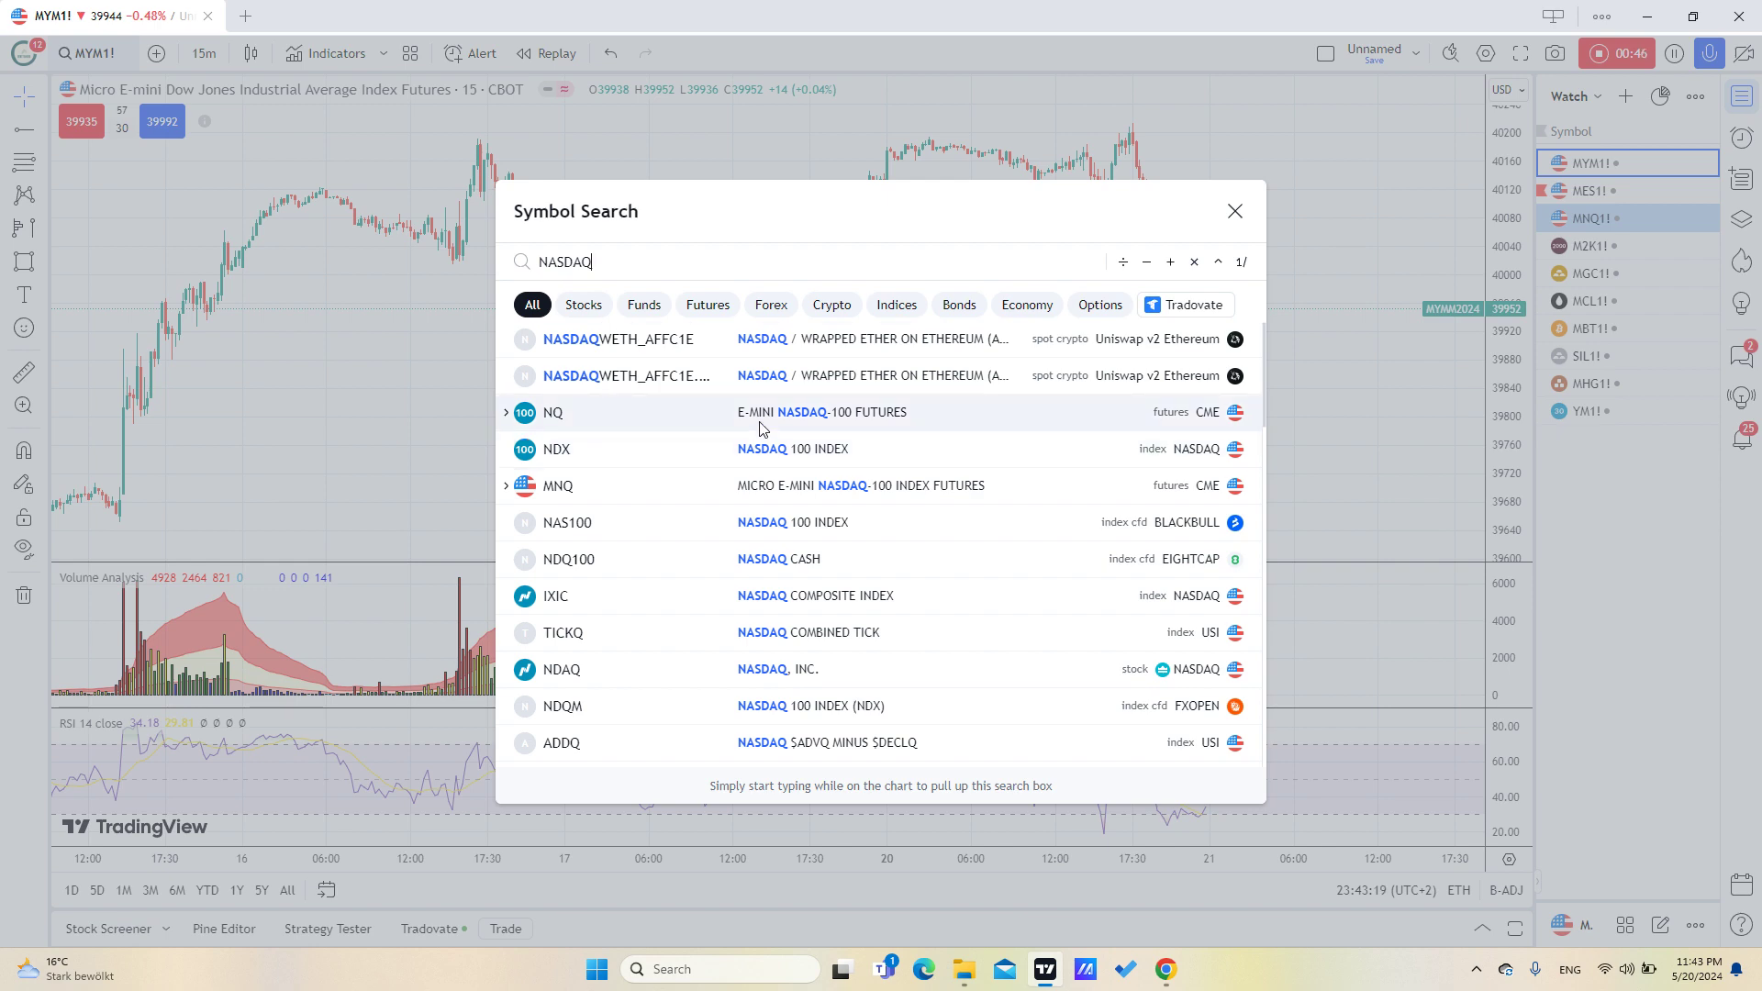
{"action": "left_click", "coordinate": [765, 456]}
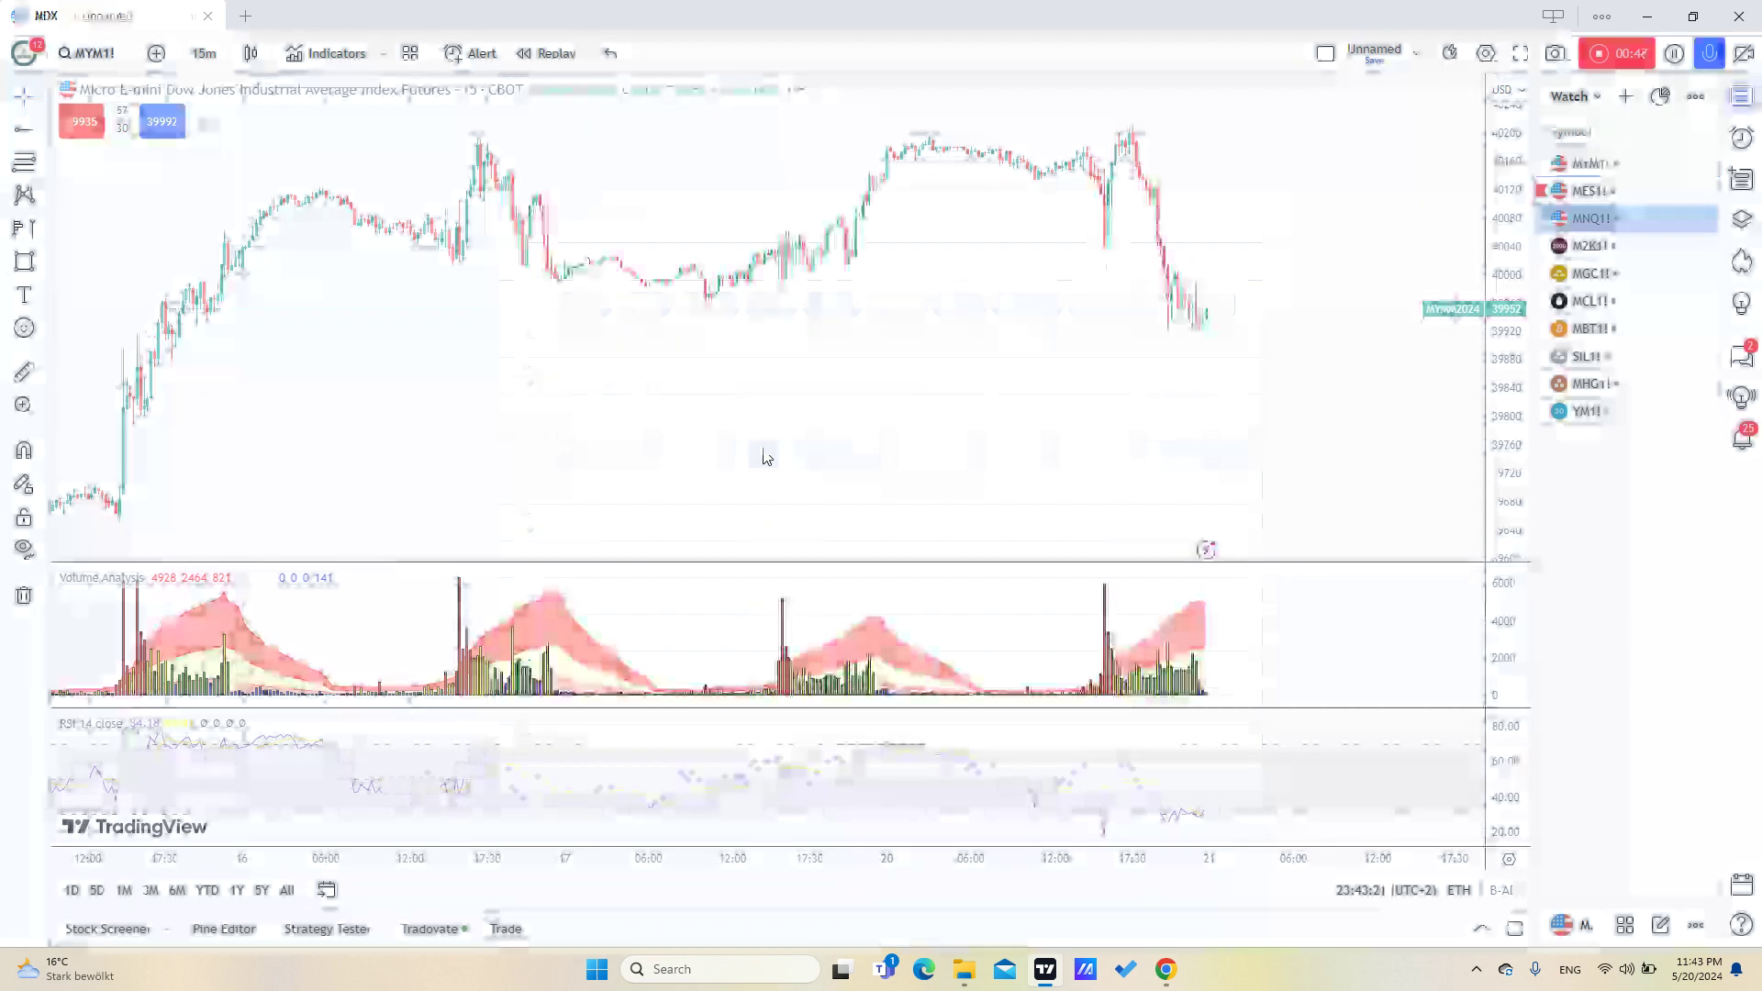
{"action": "scroll", "coordinate": [1032, 289], "scroll_direction": "up", "scroll_amount": 3}
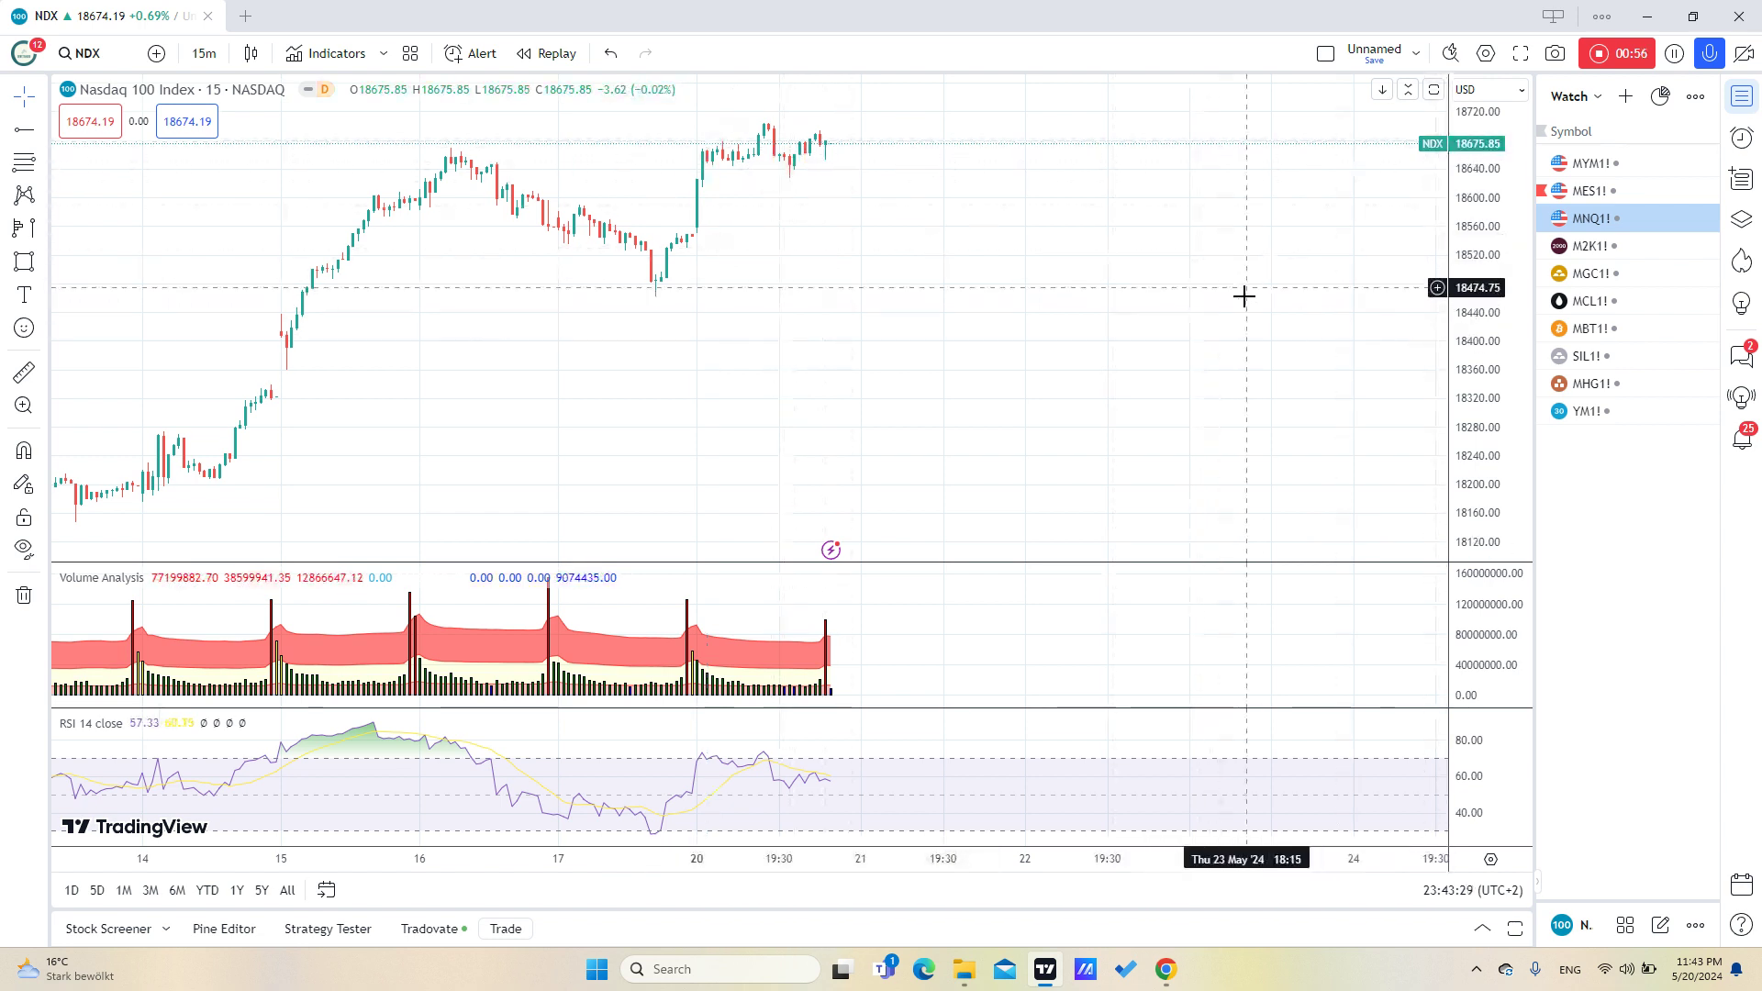
{"action": "left_click_drag", "start_coordinate": [1473, 334], "coordinate": [1457, 244]}
{"action": "left_click_drag", "start_coordinate": [1203, 254], "coordinate": [1179, 460]}
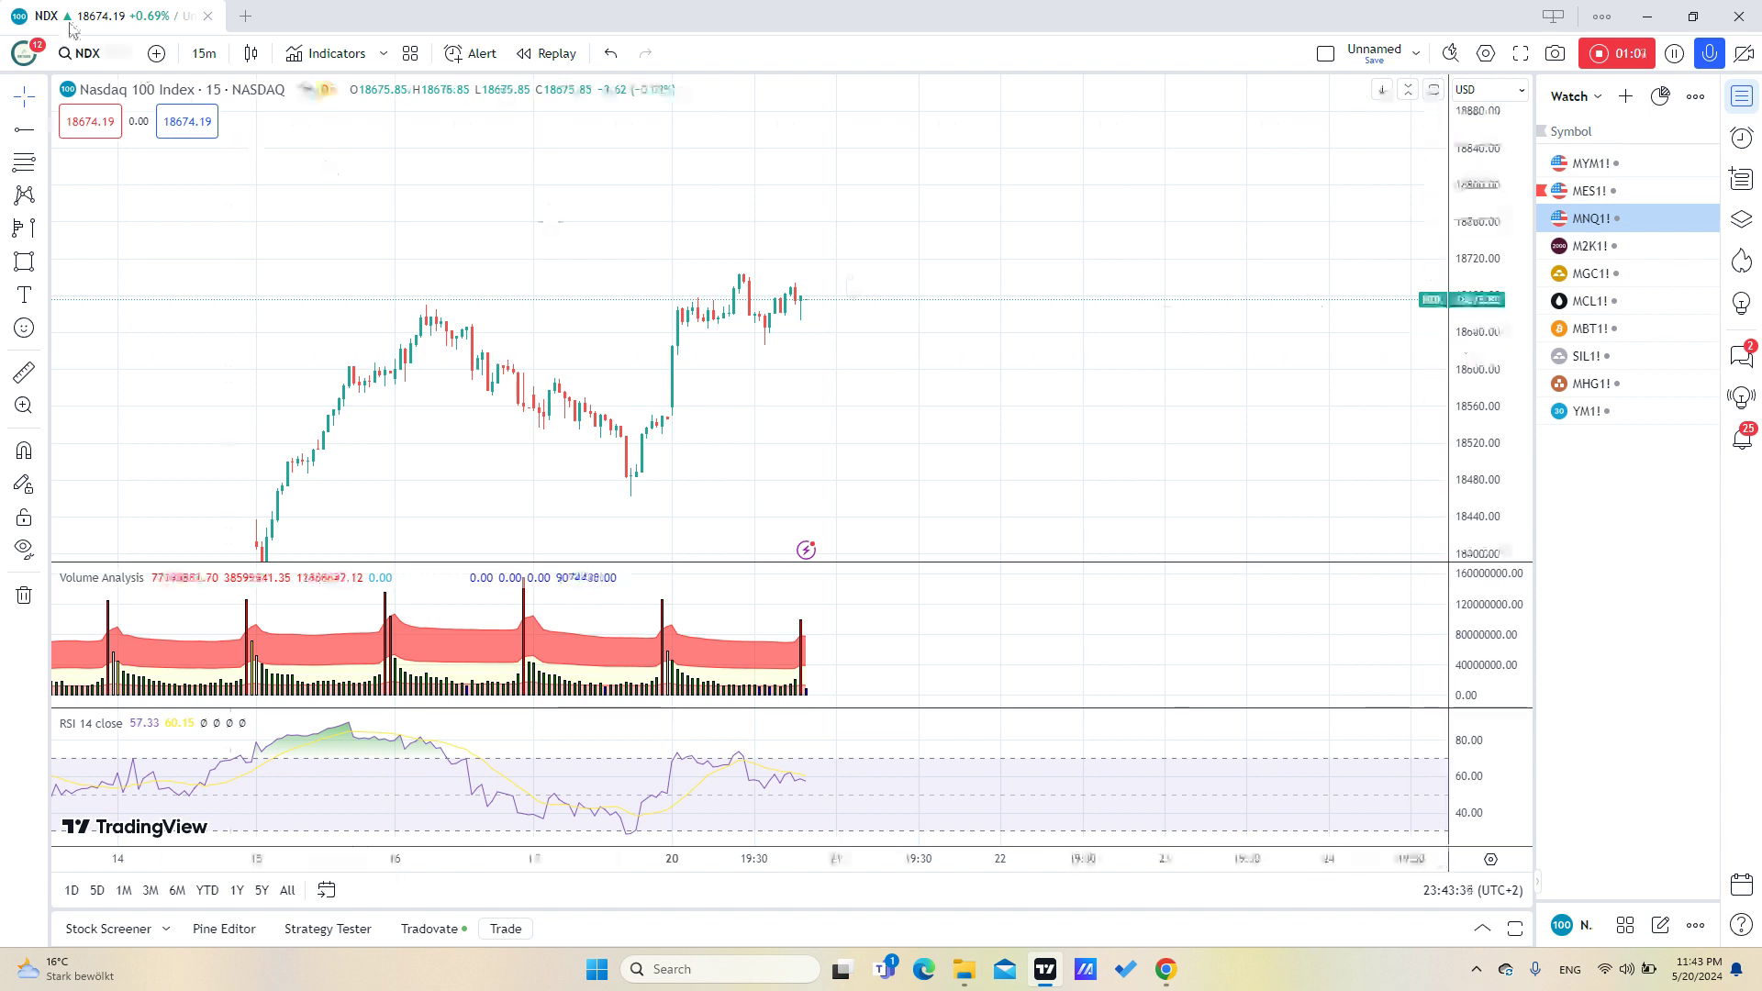
- Switch the chart to the Micro E-mini Nasdaq-100 futures (MNQ1!) from the watchlist to view its recent sessions
{"action": "left_click", "coordinate": [1603, 225]}
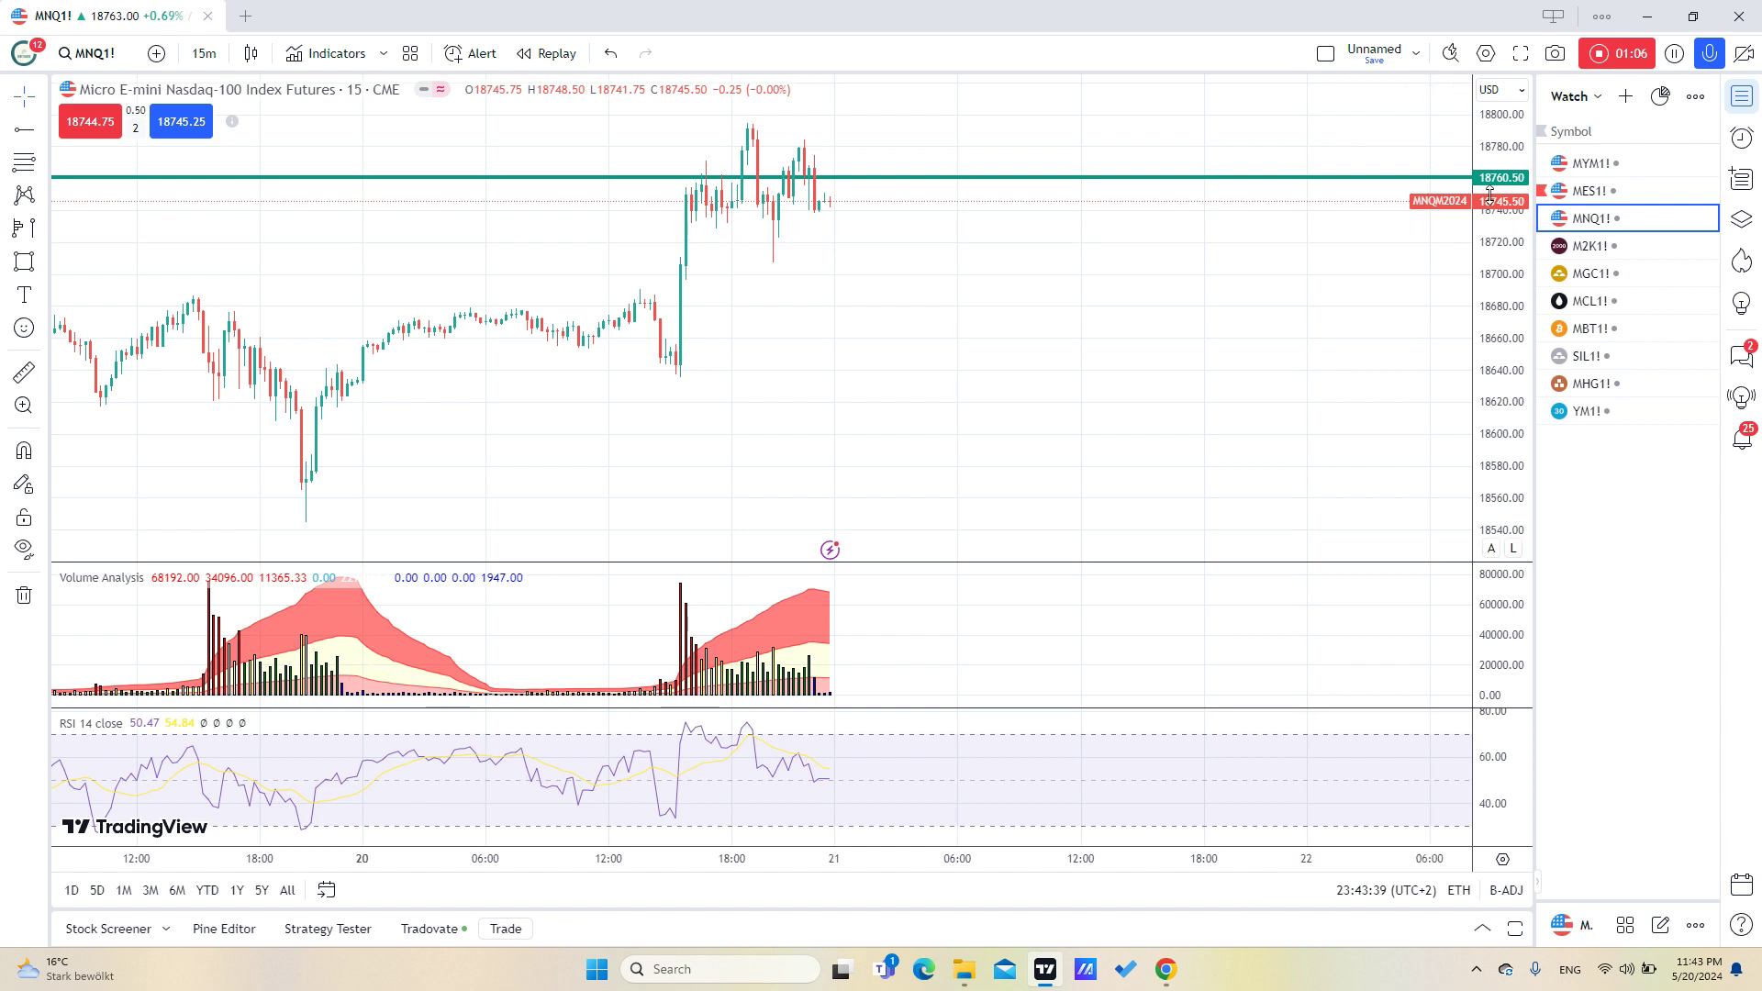
{"action": "scroll", "coordinate": [1137, 295], "scroll_direction": "down", "scroll_amount": 2}
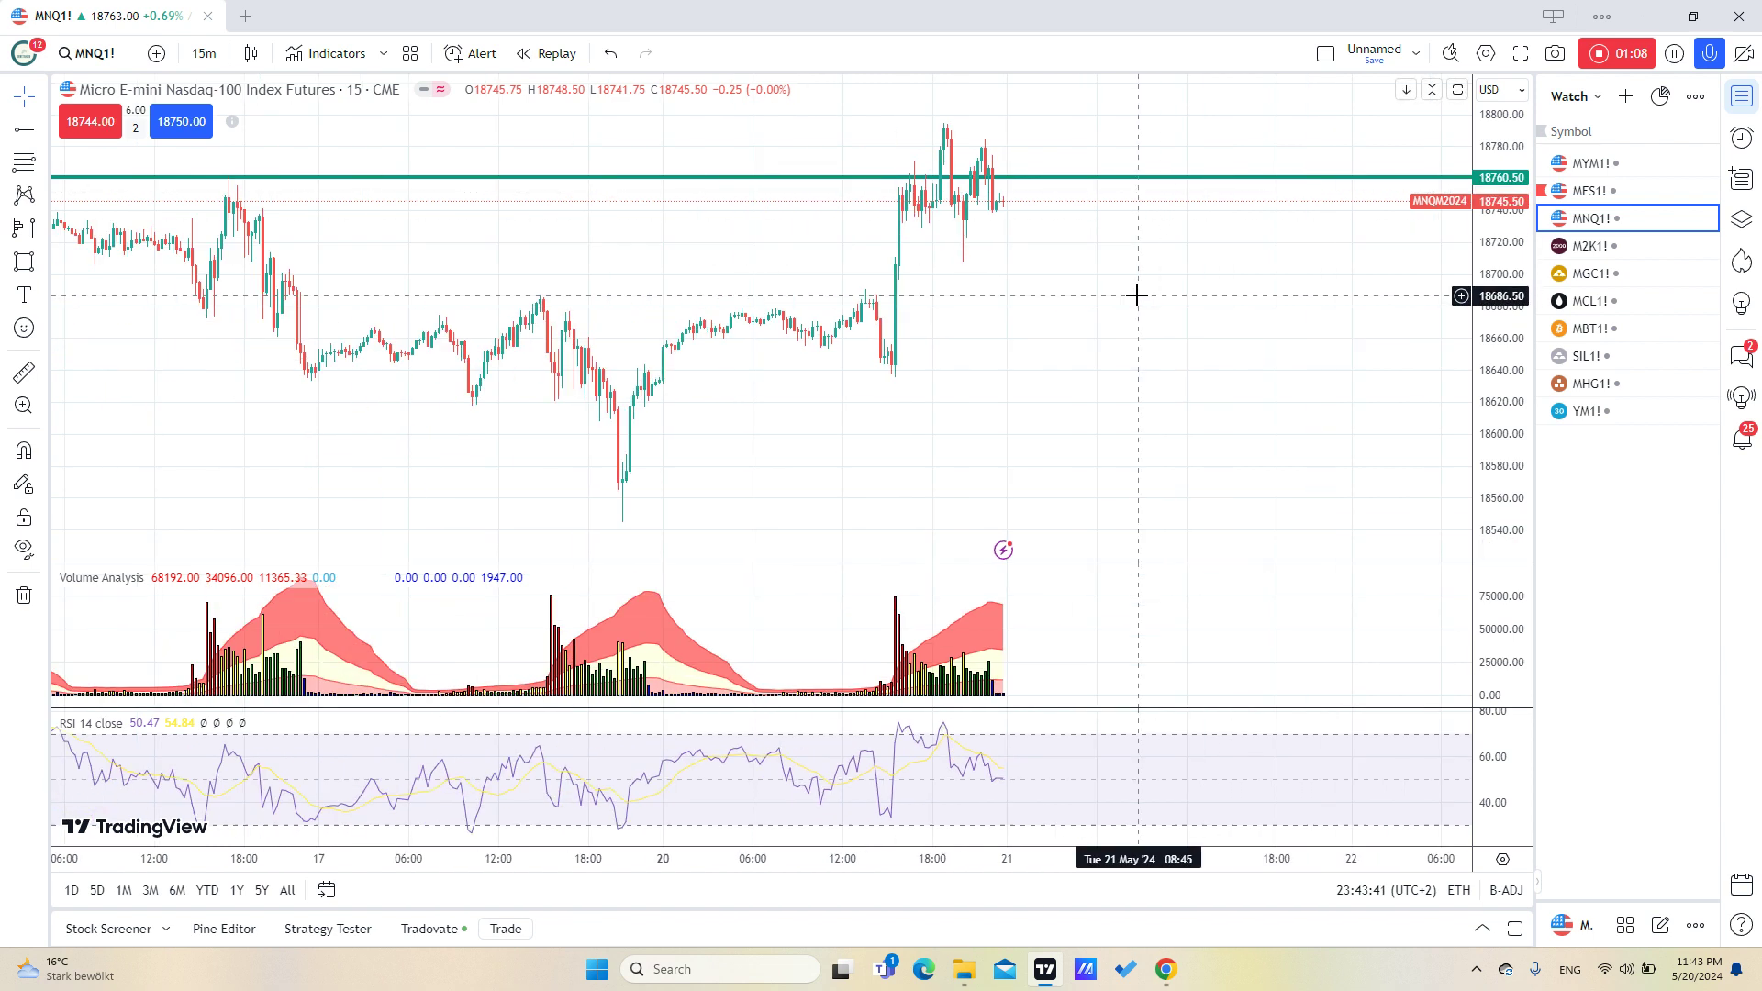
{"action": "scroll", "coordinate": [1136, 295], "scroll_direction": "down", "scroll_amount": 2}
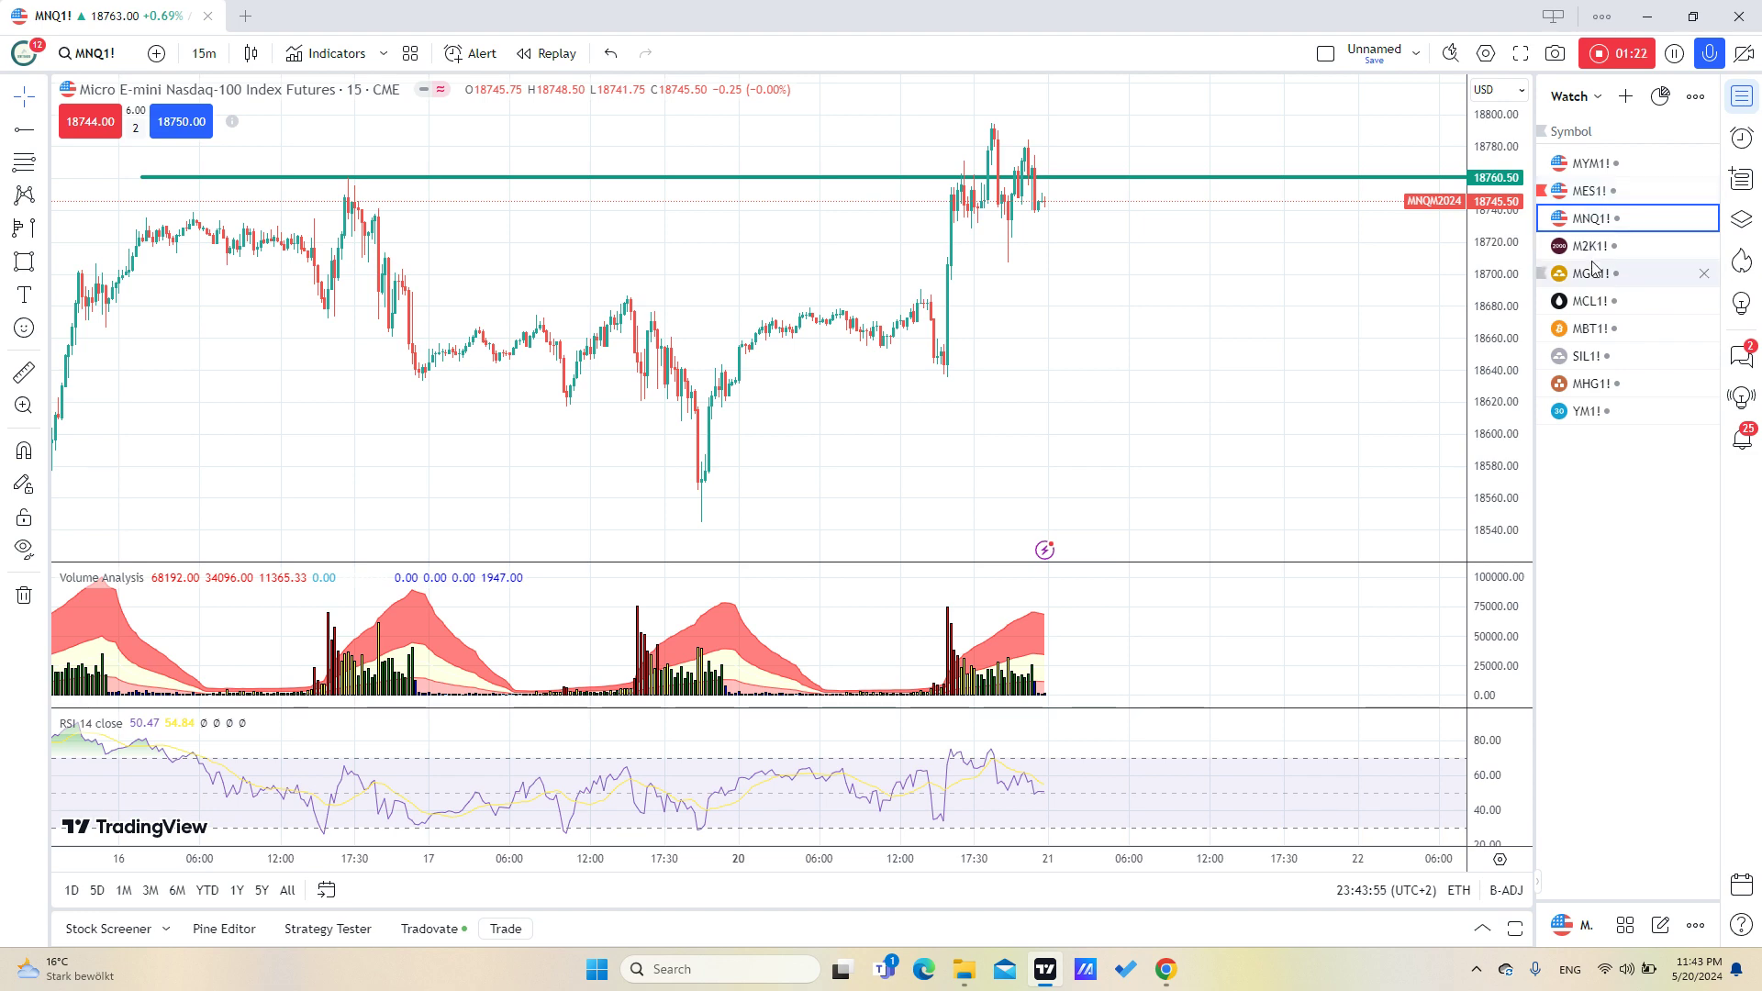
- Switch the chart to MYM1! and draw a narrow rectangle from 17 May 19:30 to 21 May 04:15, between about 40047 and 40063
{"action": "left_click", "coordinate": [1591, 164]}
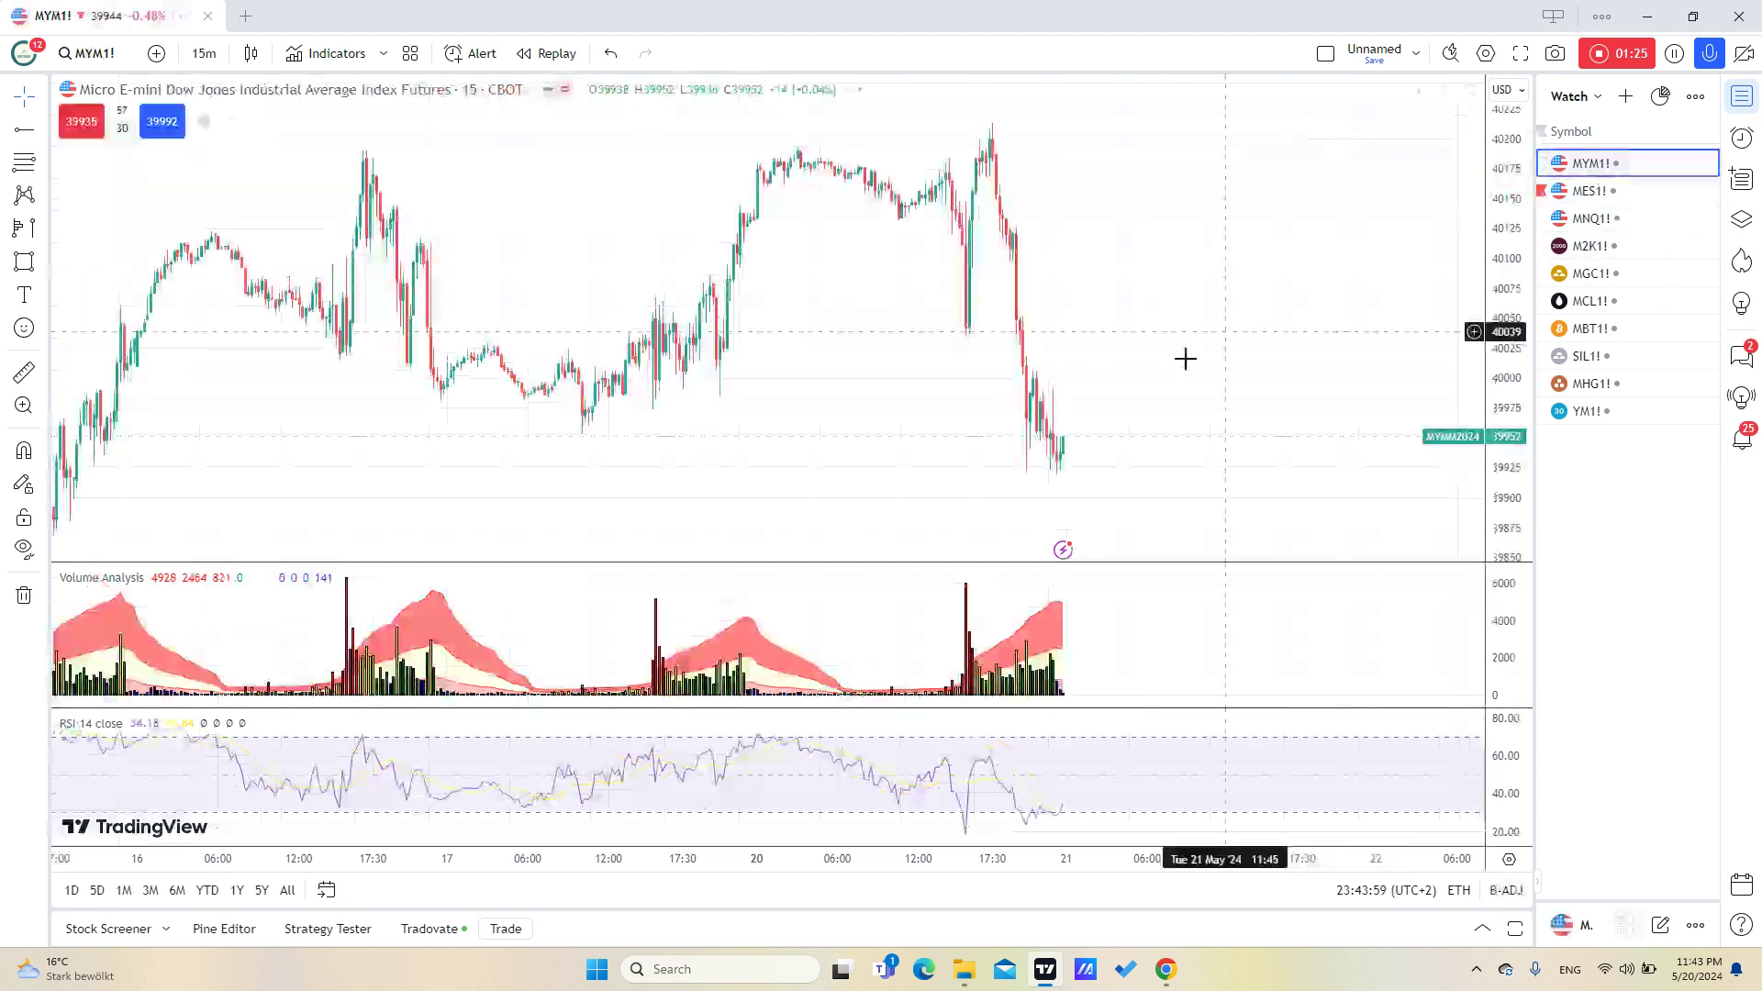
{"action": "scroll", "coordinate": [970, 362], "scroll_direction": "up", "scroll_amount": 2}
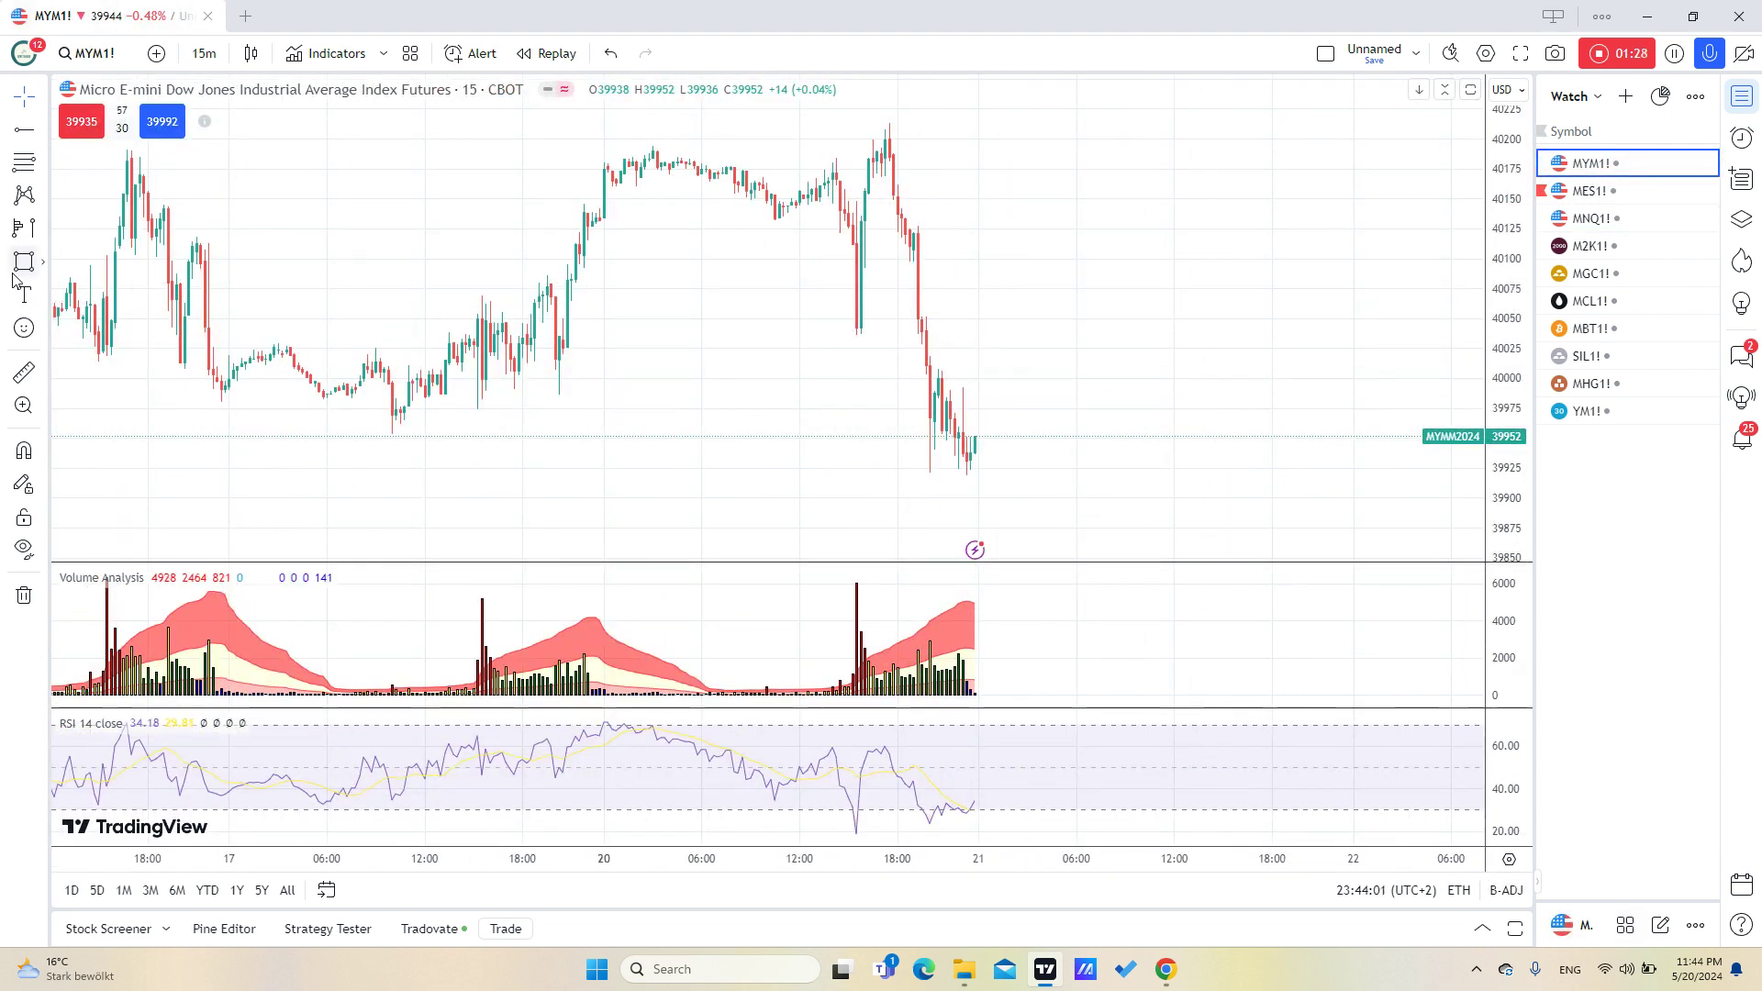
{"action": "left_click_drag", "start_coordinate": [548, 323], "coordinate": [1047, 303]}
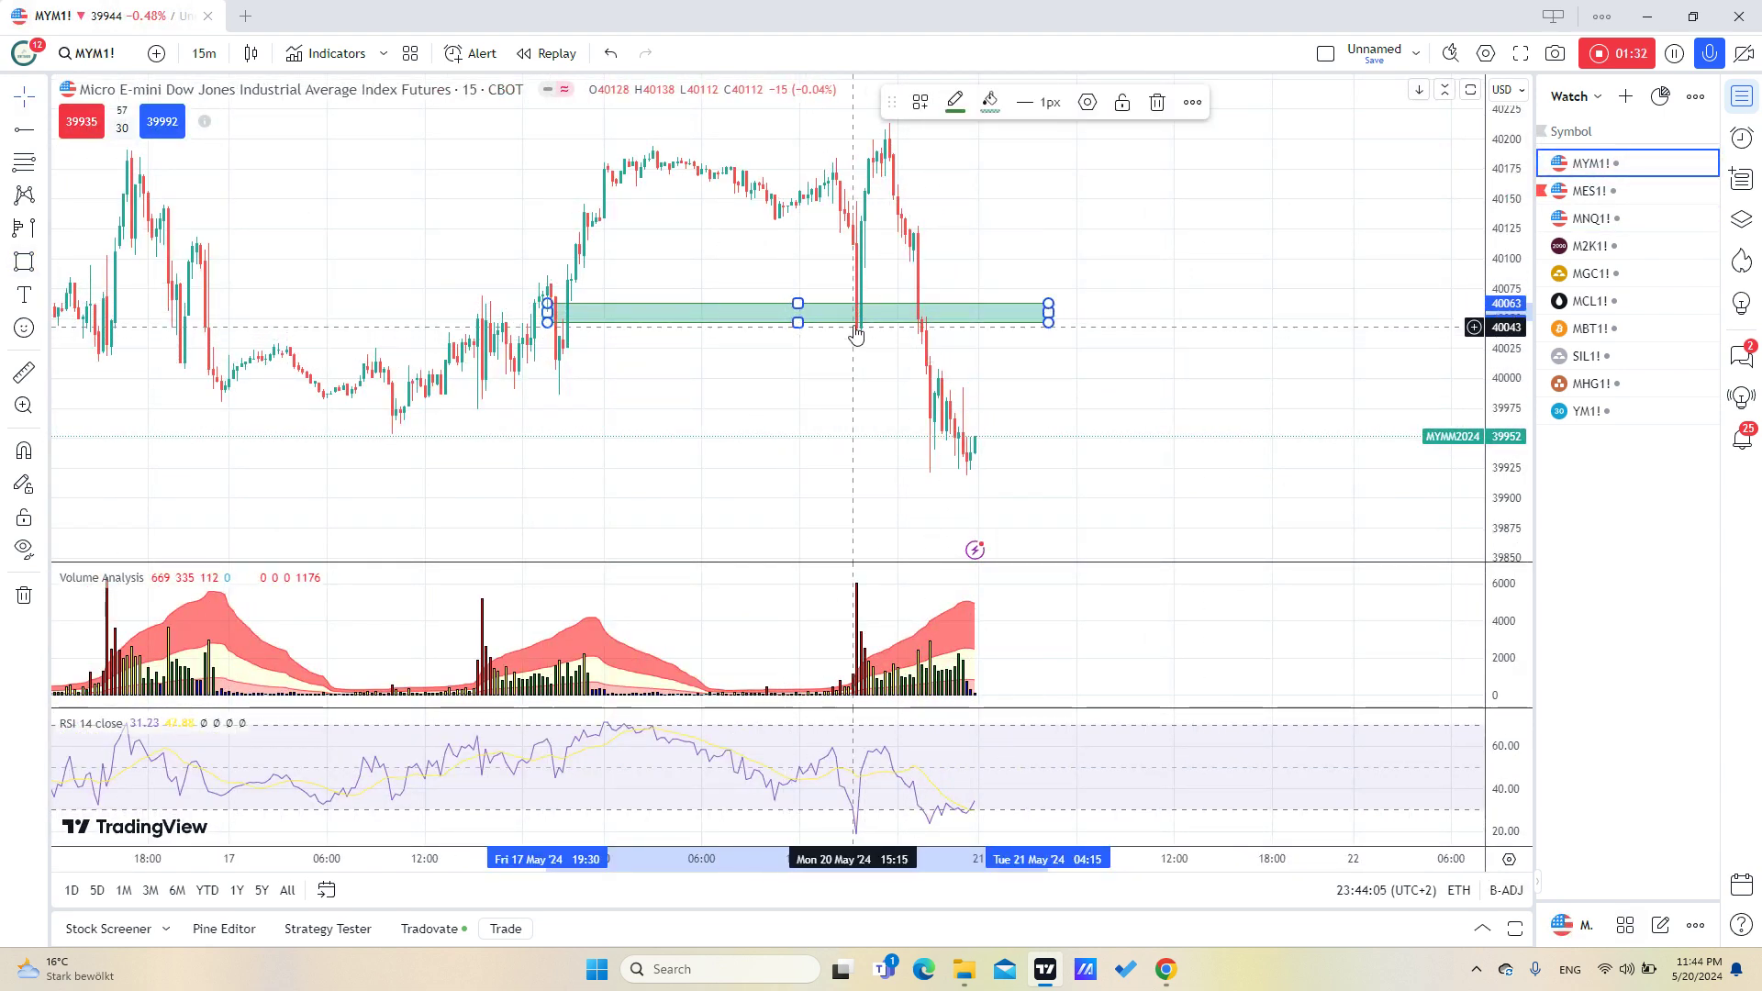
- Draw a rectangle from the large red candle of 20 May 15:30, between about 40041 and 40113, and remove the earlier narrow rectangle
{"action": "left_click_drag", "start_coordinate": [845, 342], "coordinate": [941, 429]}
{"action": "scroll", "coordinate": [504, 420], "scroll_direction": "up", "scroll_amount": 2}
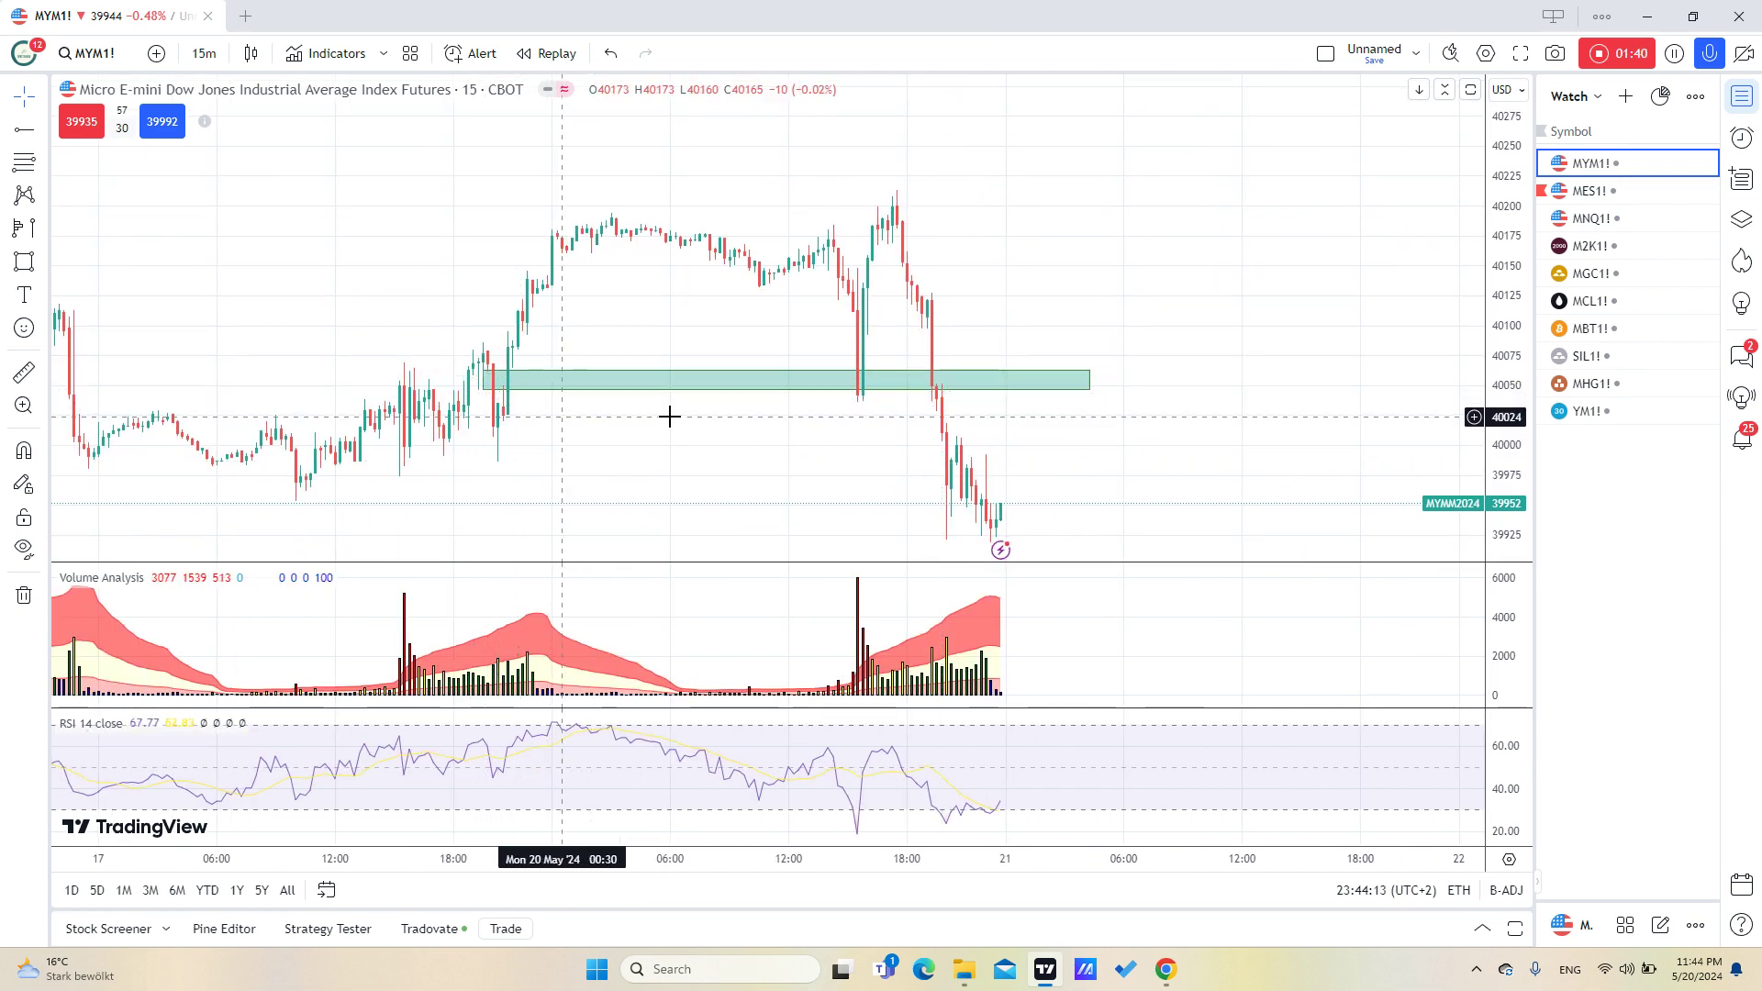
{"action": "scroll", "coordinate": [851, 420], "scroll_direction": "up", "scroll_amount": 3}
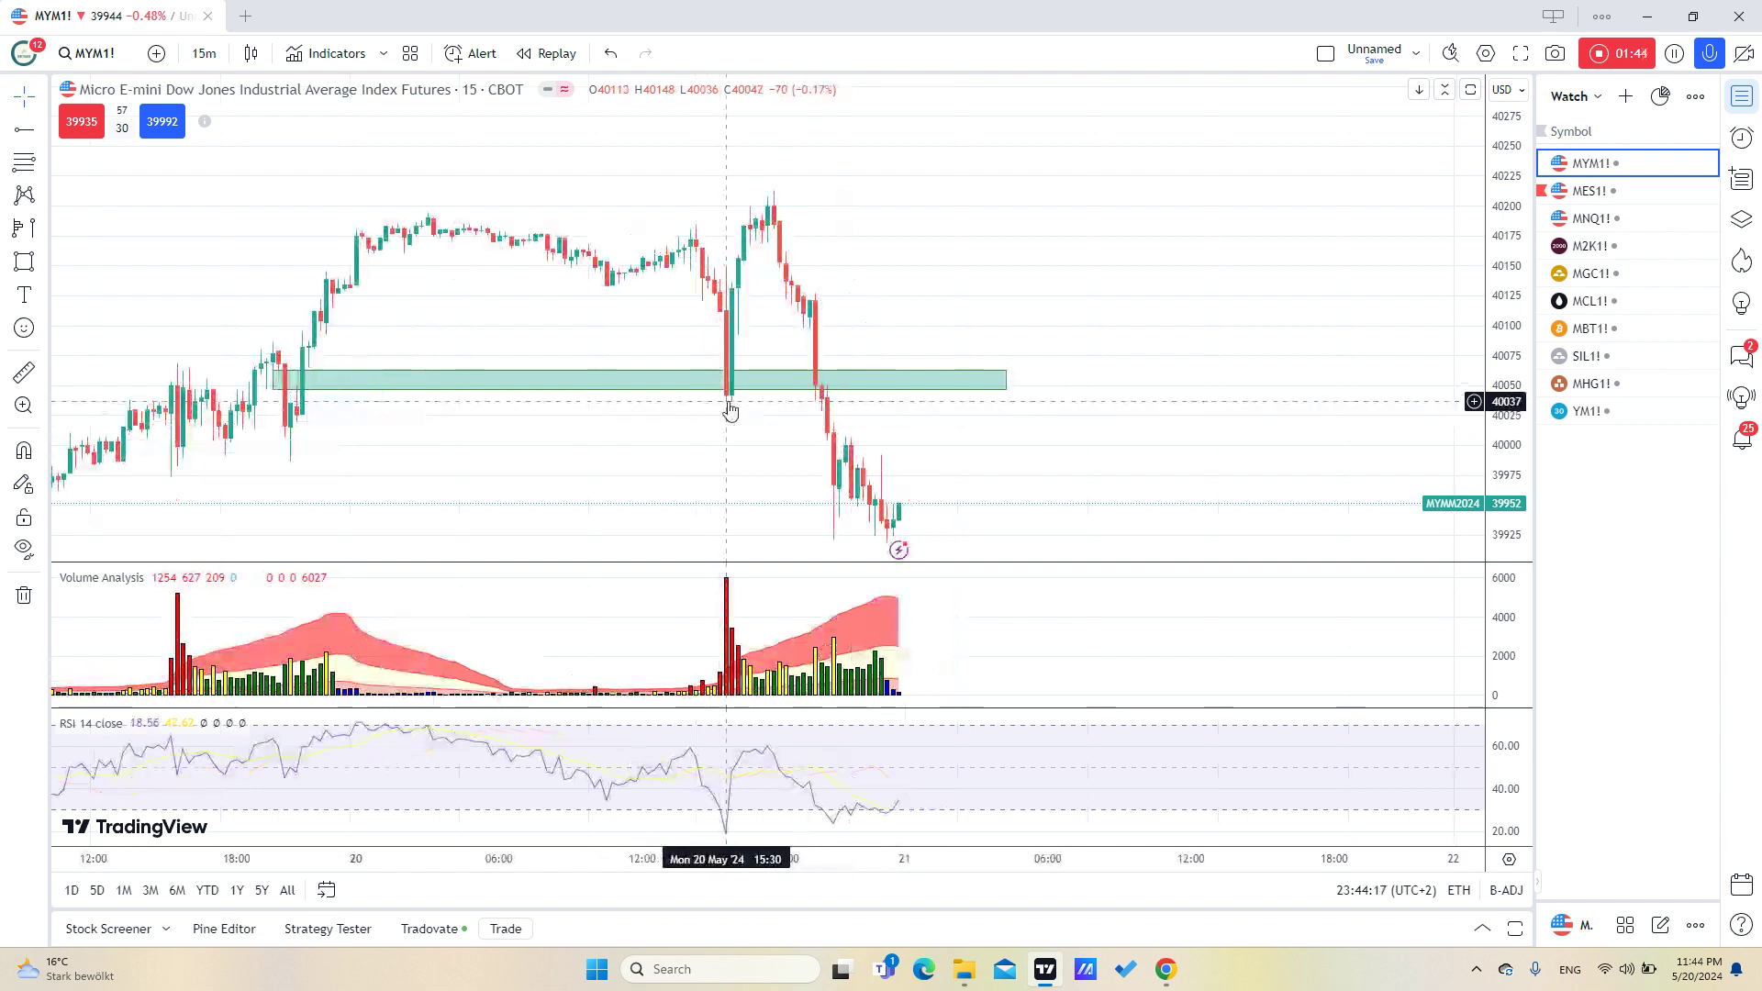
{"action": "scroll", "coordinate": [730, 410], "scroll_direction": "up", "scroll_amount": 2}
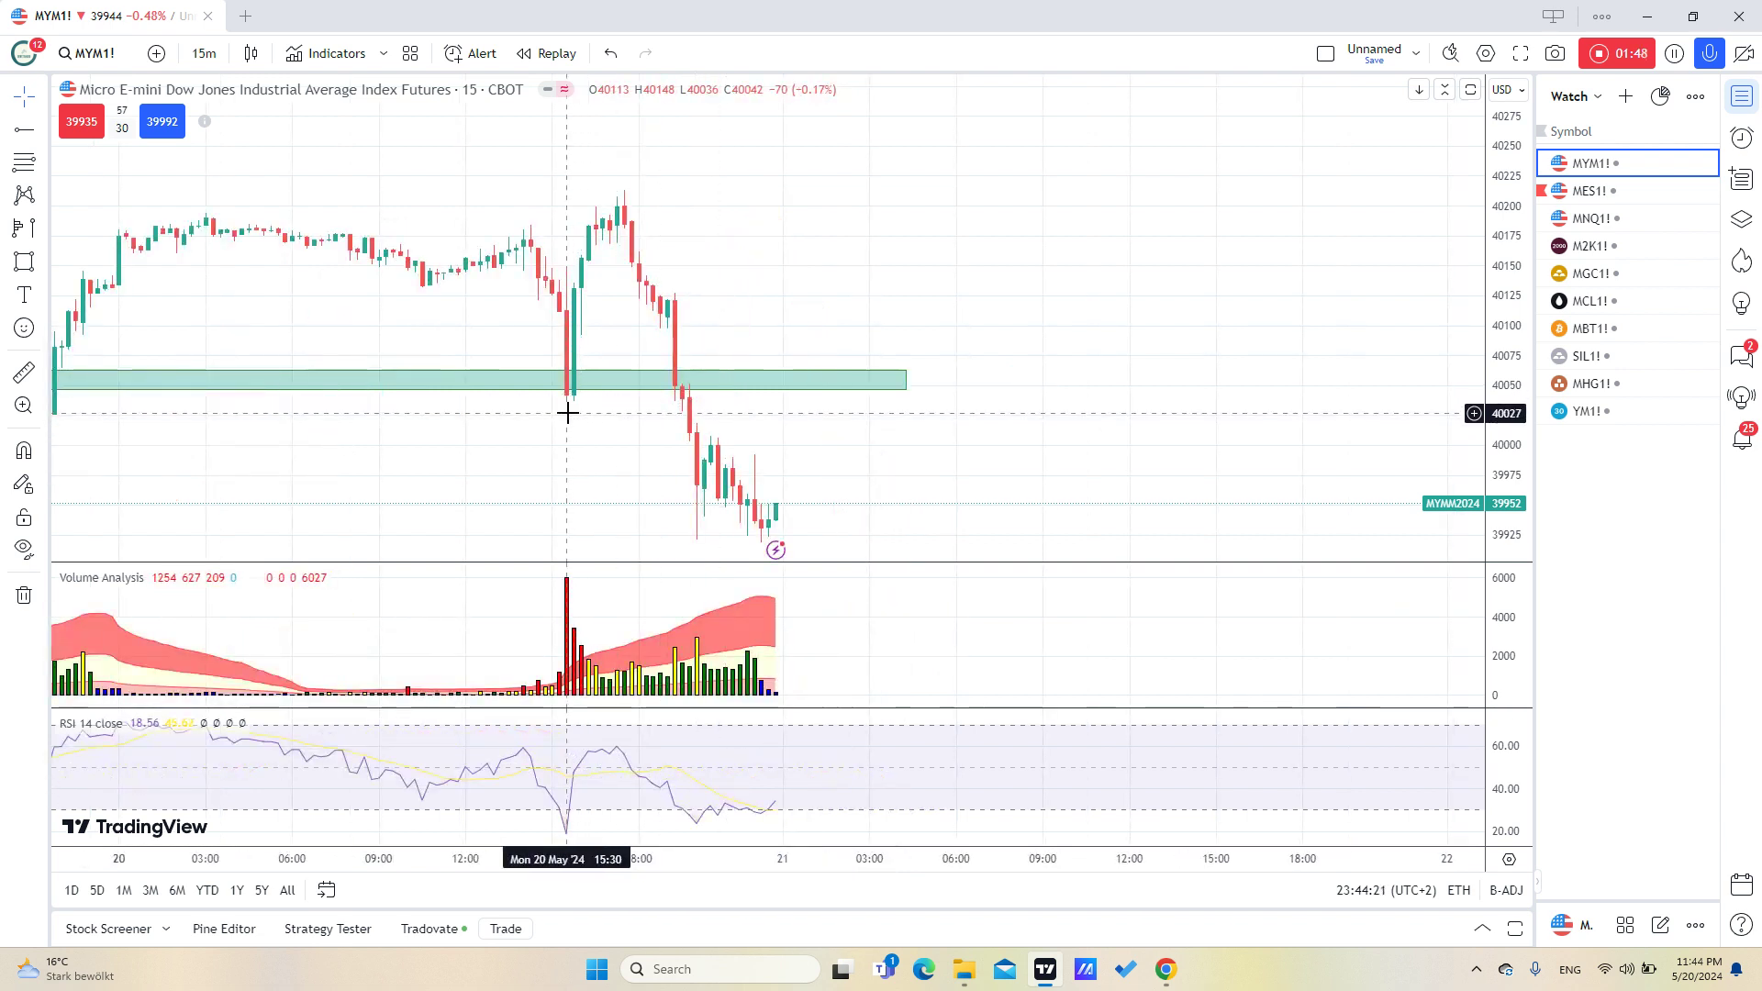
{"action": "left_click_drag", "start_coordinate": [564, 415], "coordinate": [638, 303]}
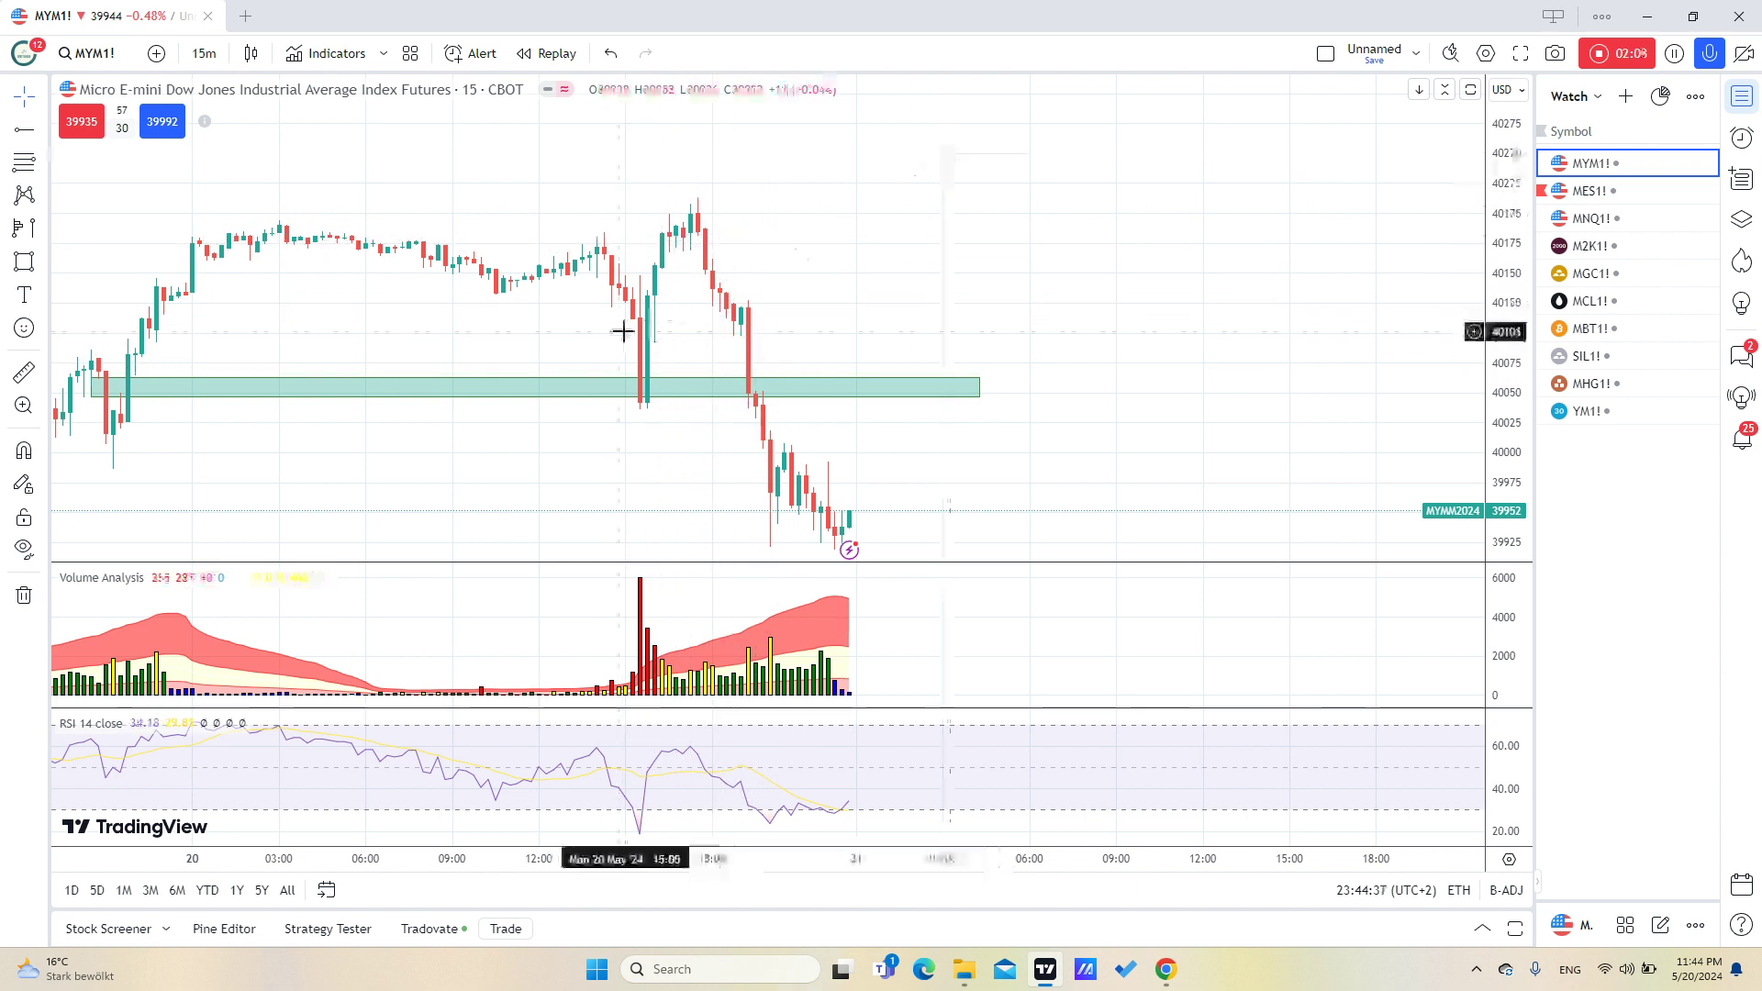
{"action": "left_click", "coordinate": [25, 262]}
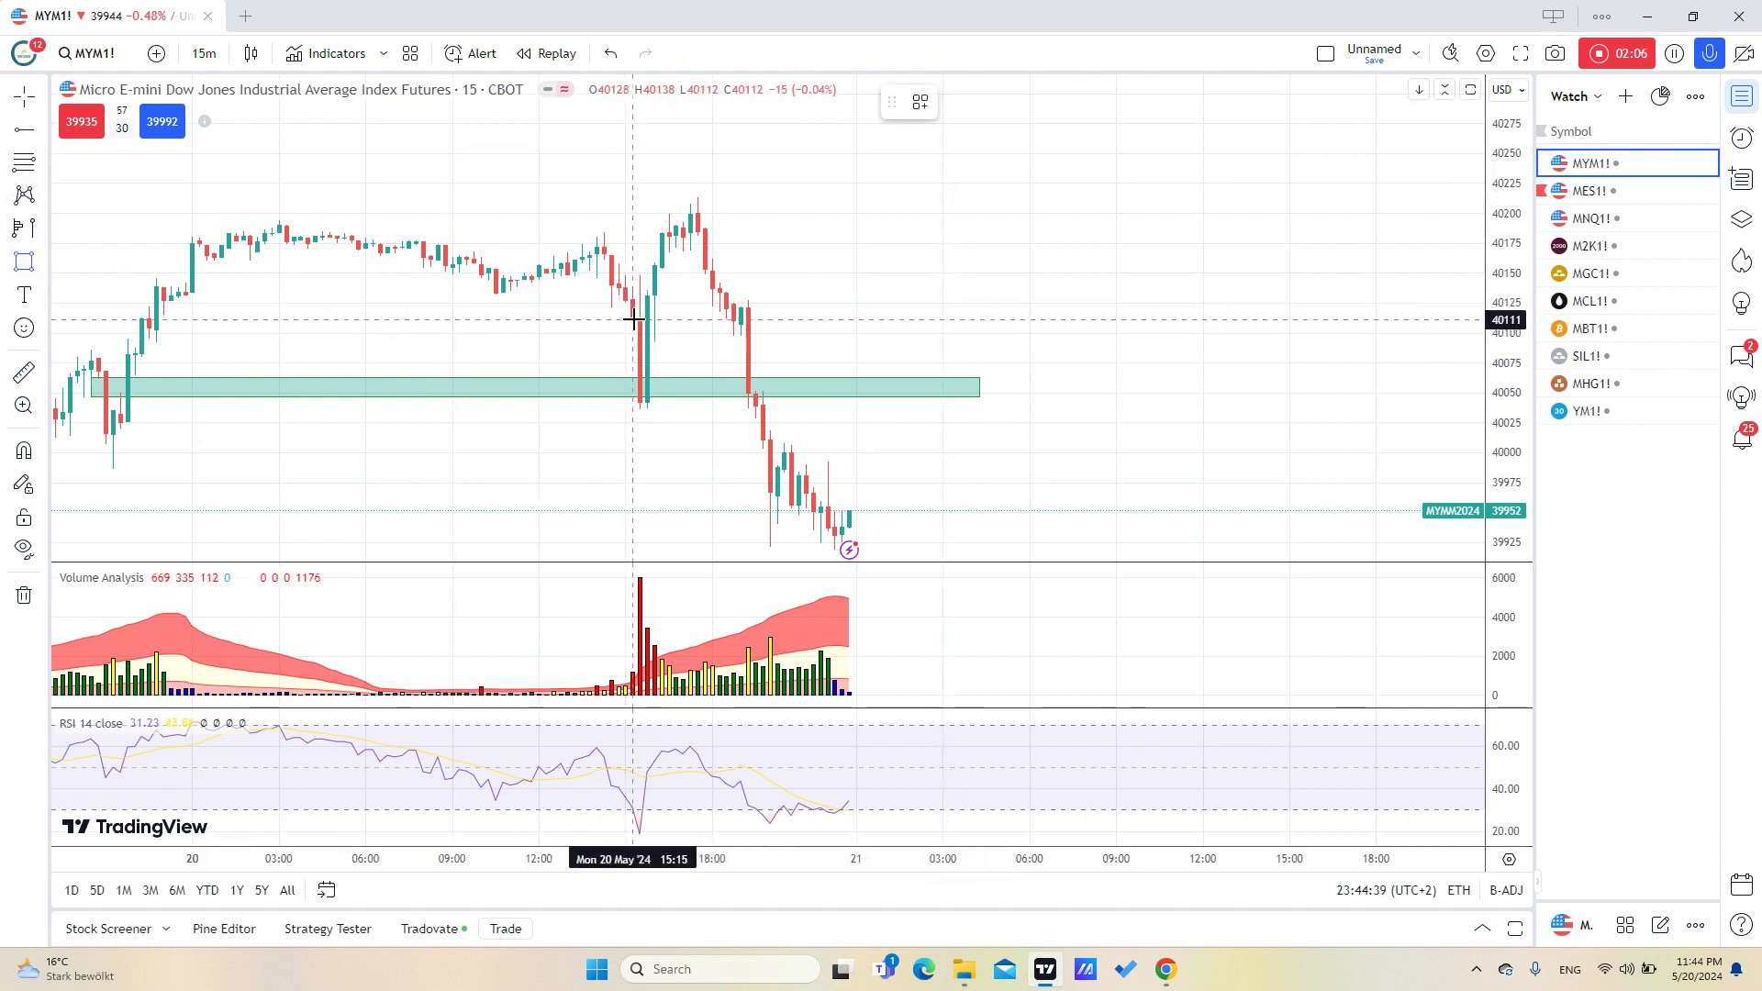
{"action": "mouse_move", "coordinate": [639, 317]}
{"action": "left_mouse_down"}
{"action": "mouse_move", "coordinate": [1015, 366]}
{"action": "mouse_move", "coordinate": [1015, 404]}
{"action": "left_mouse_up"}
{"action": "right_click", "coordinate": [103, 402]}
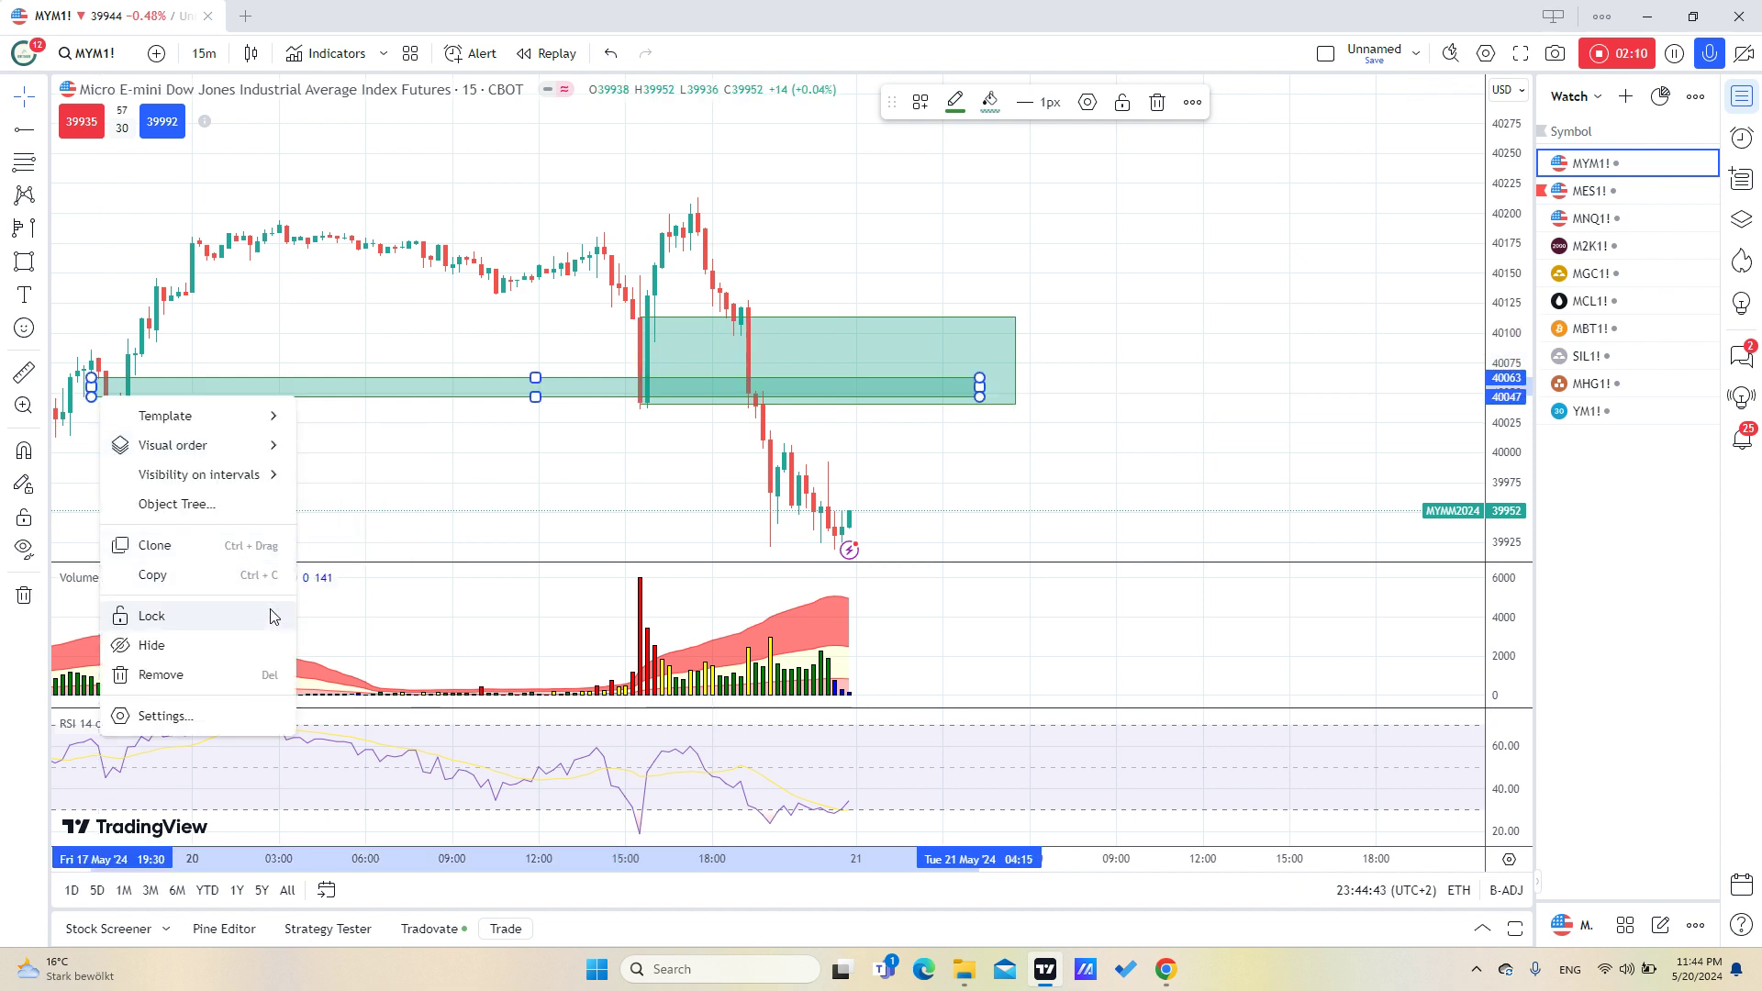
{"action": "left_click", "coordinate": [225, 673]}
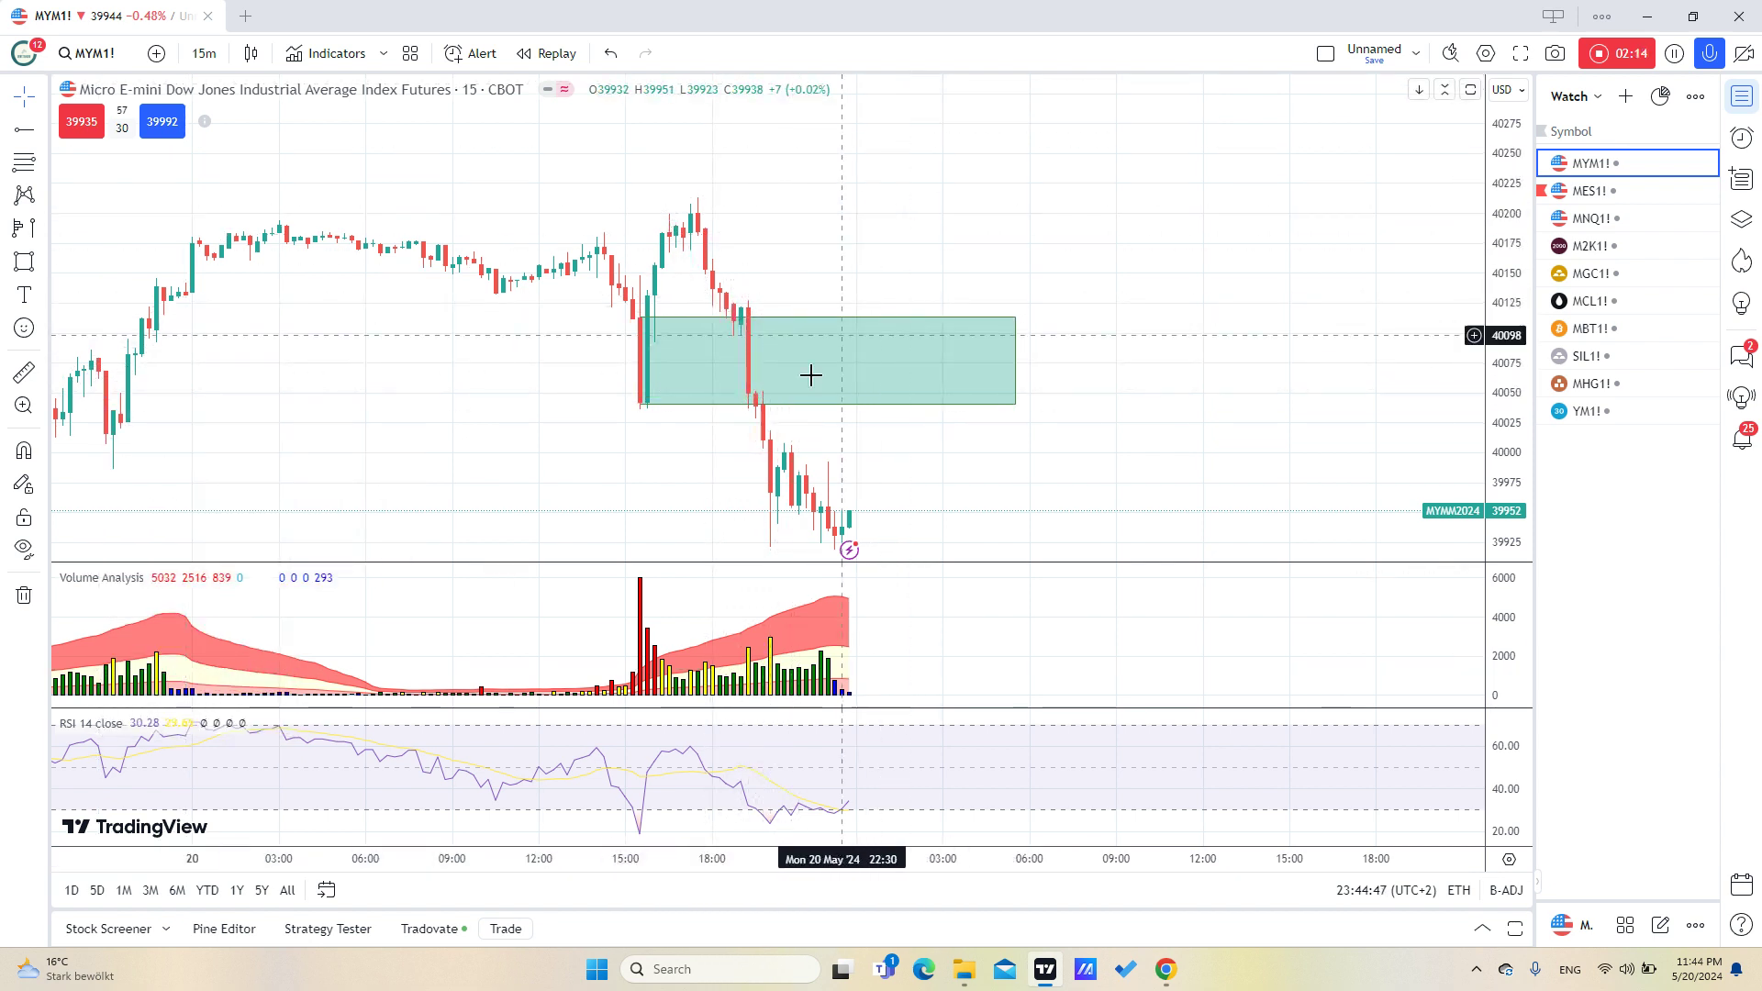
- Extend the rectangle's start back to 20 May 14:15
{"action": "scroll", "coordinate": [845, 377], "scroll_direction": "up", "scroll_amount": 2}
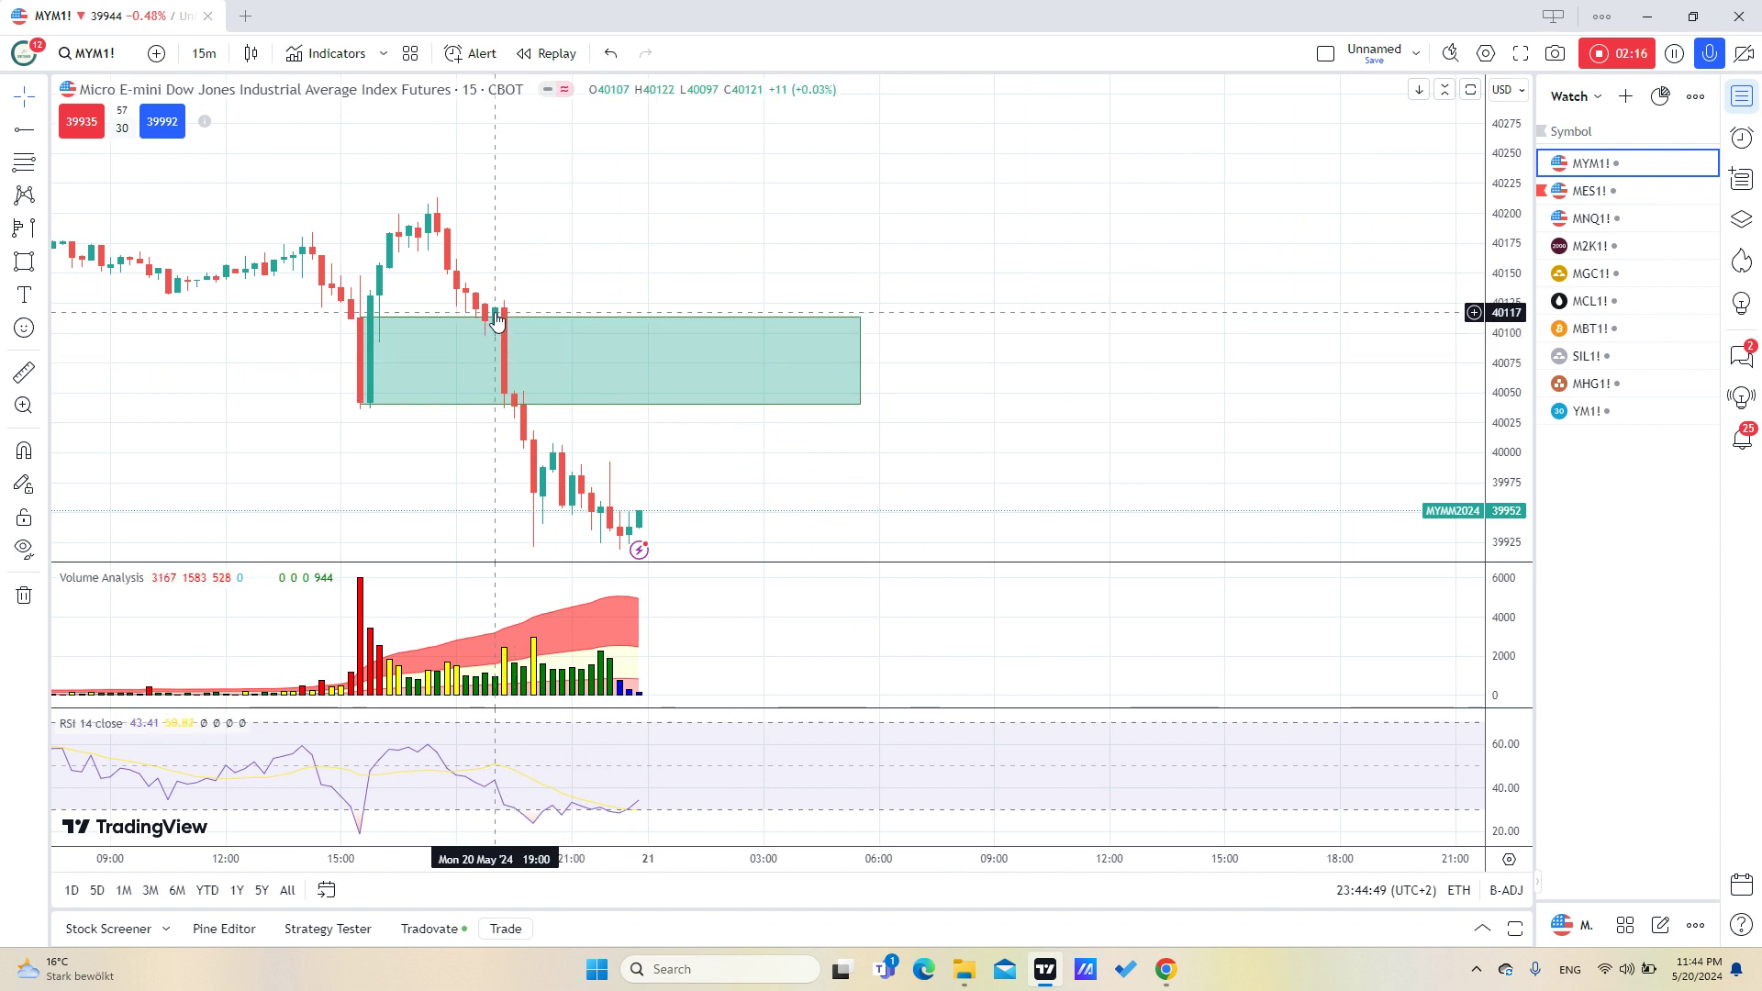
{"action": "scroll", "coordinate": [495, 316], "scroll_direction": "down", "scroll_amount": 3}
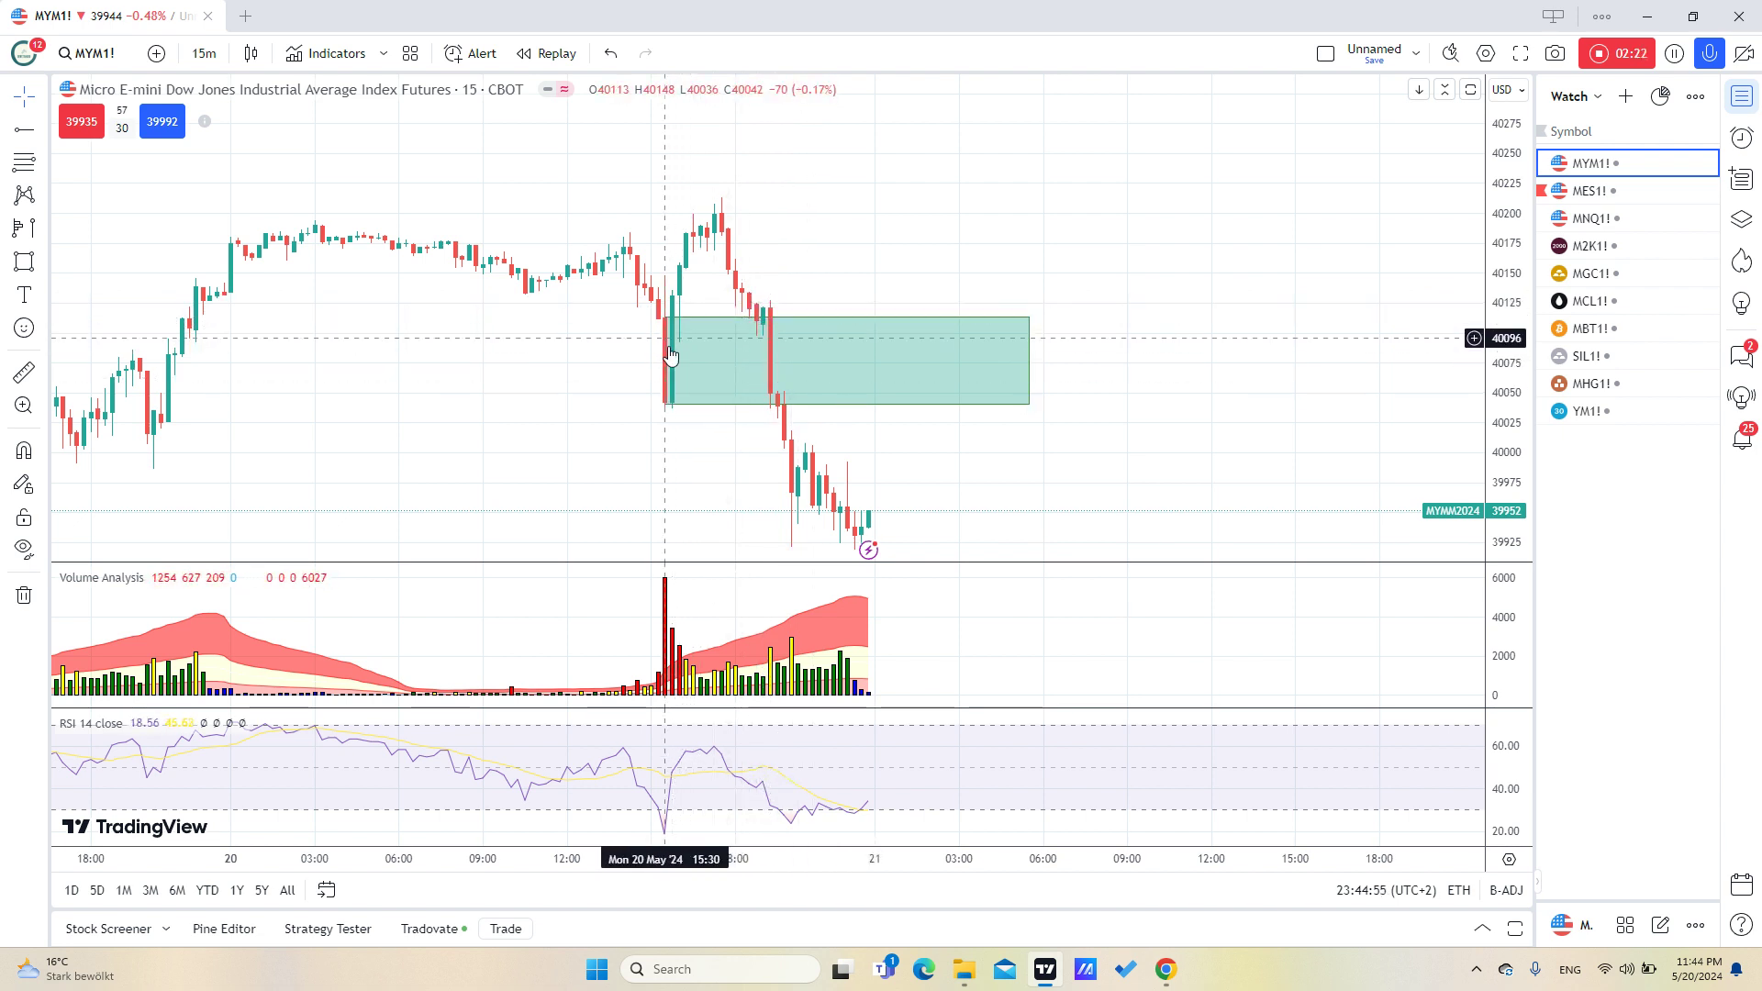
{"action": "left_click_drag", "start_coordinate": [664, 359], "coordinate": [627, 358]}
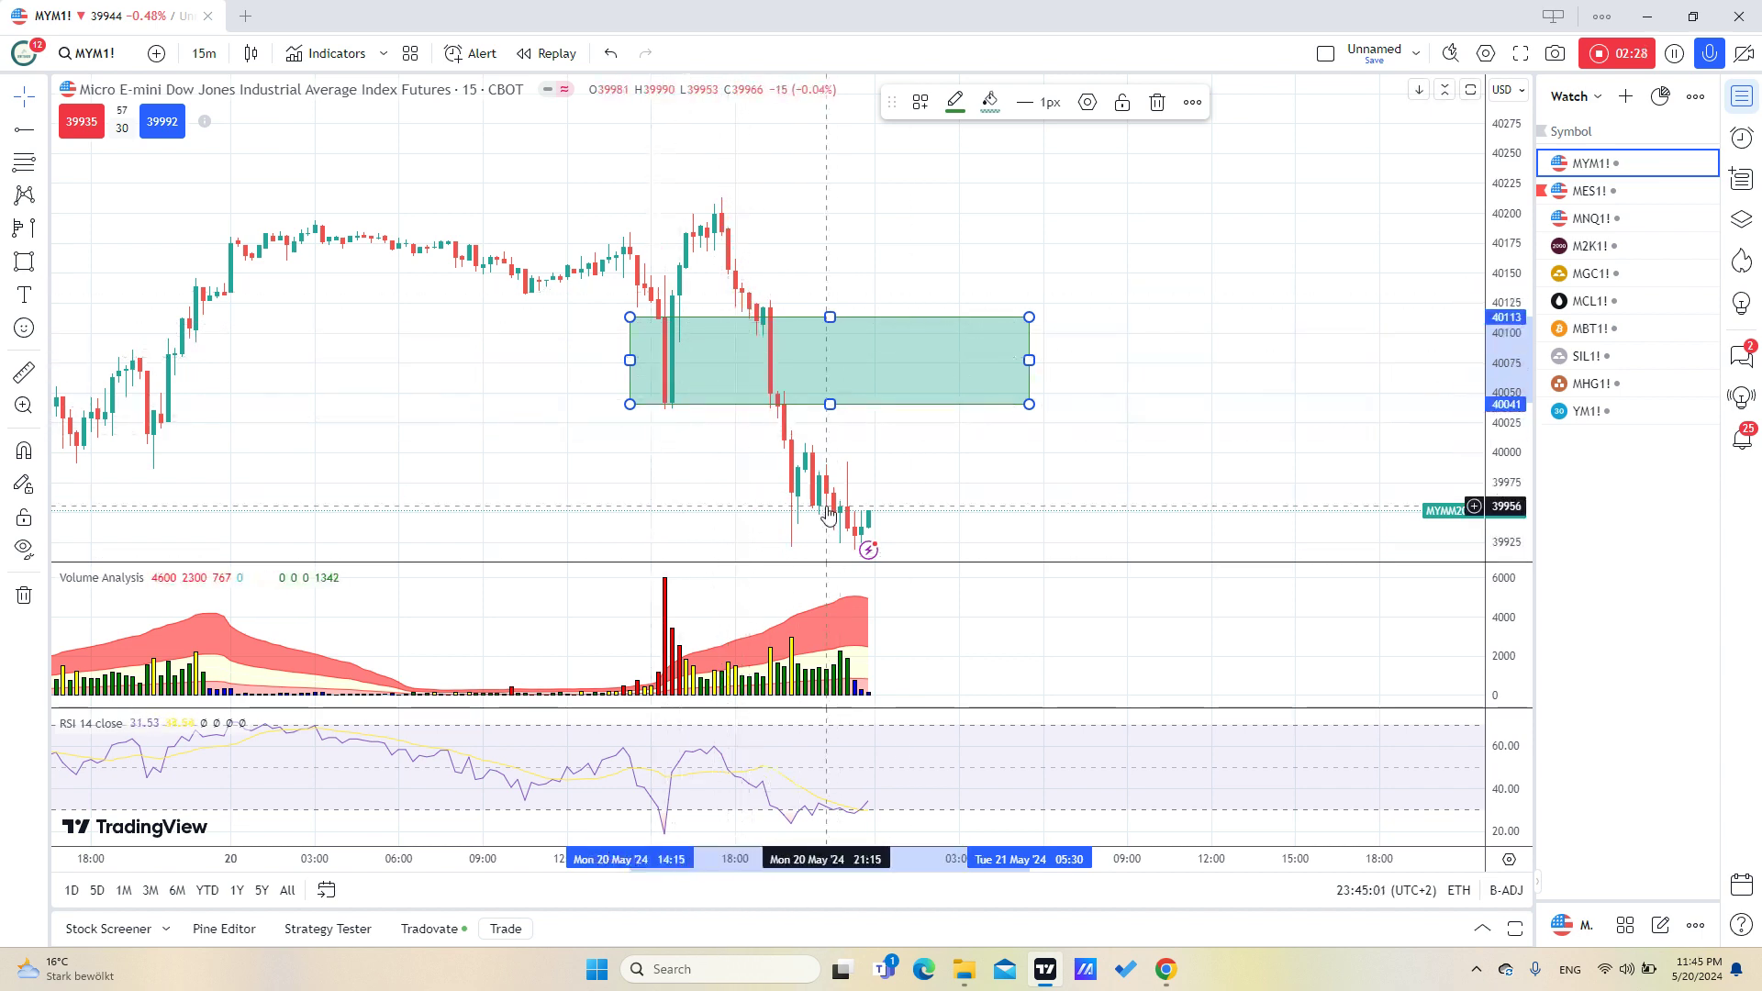
- Reshape the rectangle into a support zone starting at 17 May 08:45, between about 39952 and 39970
{"action": "left_click_drag", "start_coordinate": [696, 444], "coordinate": [818, 382]}
{"action": "scroll", "coordinate": [875, 401], "scroll_direction": "down", "scroll_amount": 3}
{"action": "left_click", "coordinate": [951, 341]}
{"action": "mouse_move", "coordinate": [951, 341]}
{"action": "left_mouse_down"}
{"action": "mouse_move", "coordinate": [673, 410]}
{"action": "mouse_move", "coordinate": [603, 401]}
{"action": "mouse_move", "coordinate": [767, 374]}
{"action": "mouse_move", "coordinate": [522, 406]}
{"action": "mouse_move", "coordinate": [822, 381]}
{"action": "mouse_move", "coordinate": [859, 341]}
{"action": "mouse_move", "coordinate": [502, 404]}
{"action": "left_mouse_up"}
{"action": "left_click_drag", "start_coordinate": [502, 253], "coordinate": [293, 444]}
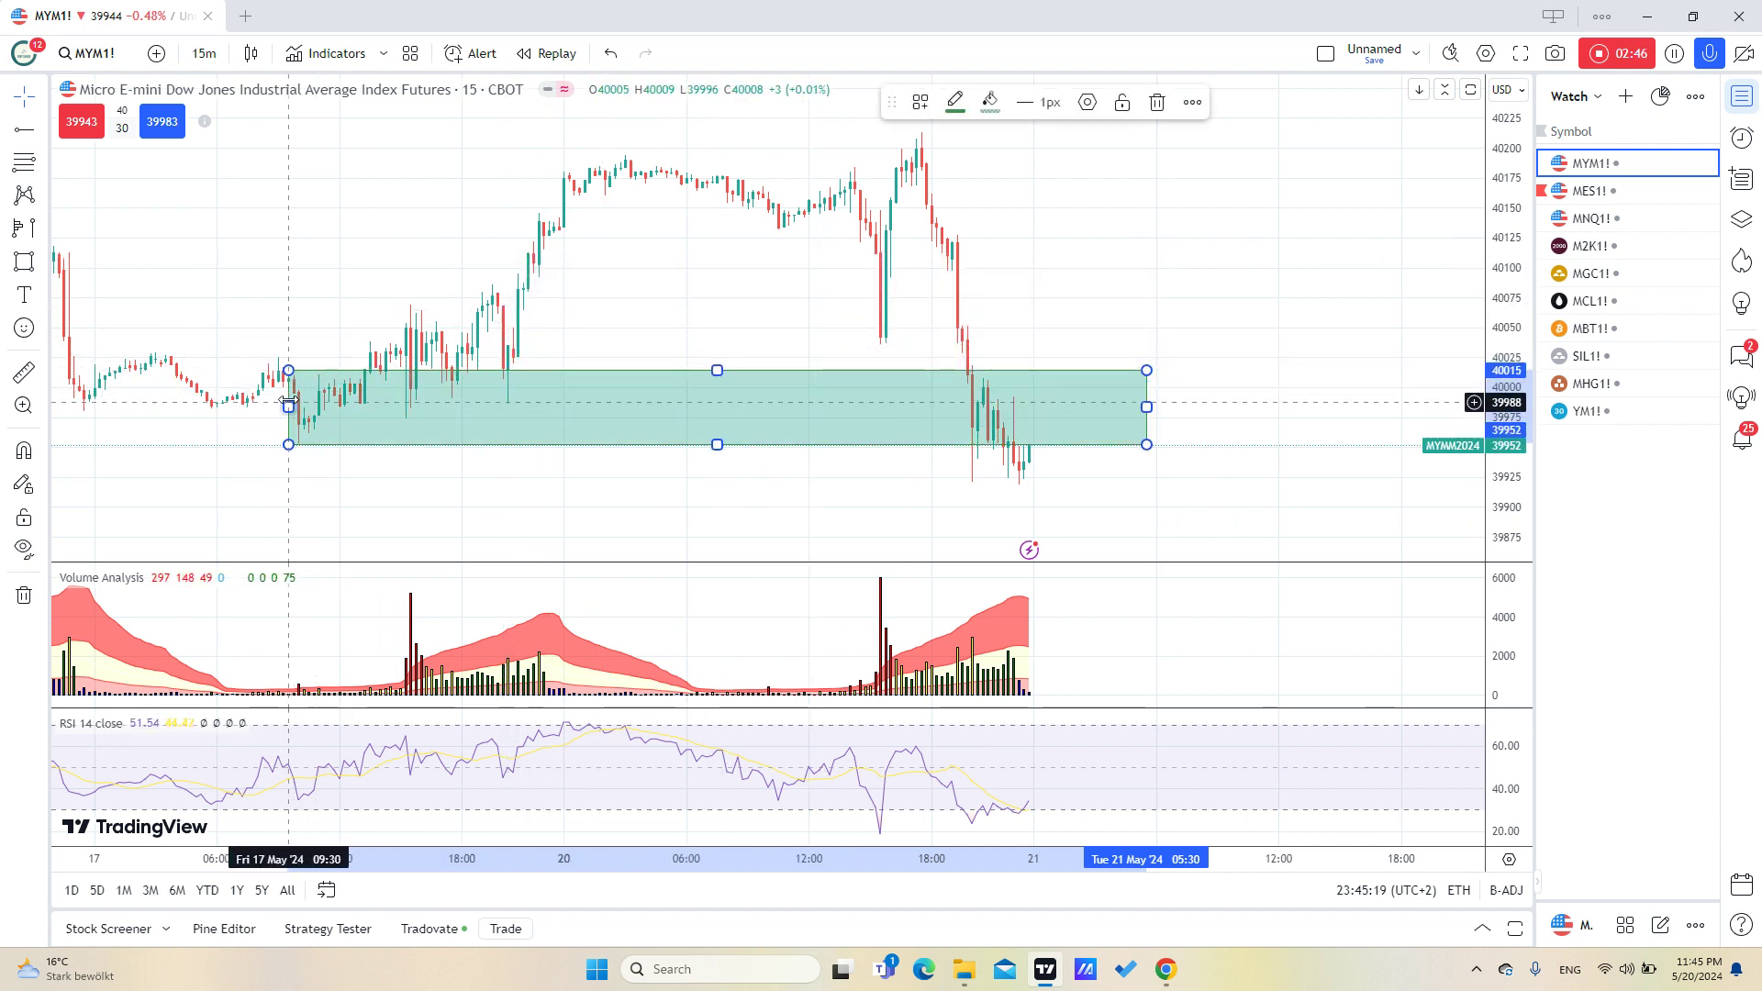
{"action": "left_click_drag", "start_coordinate": [294, 370], "coordinate": [272, 444]}
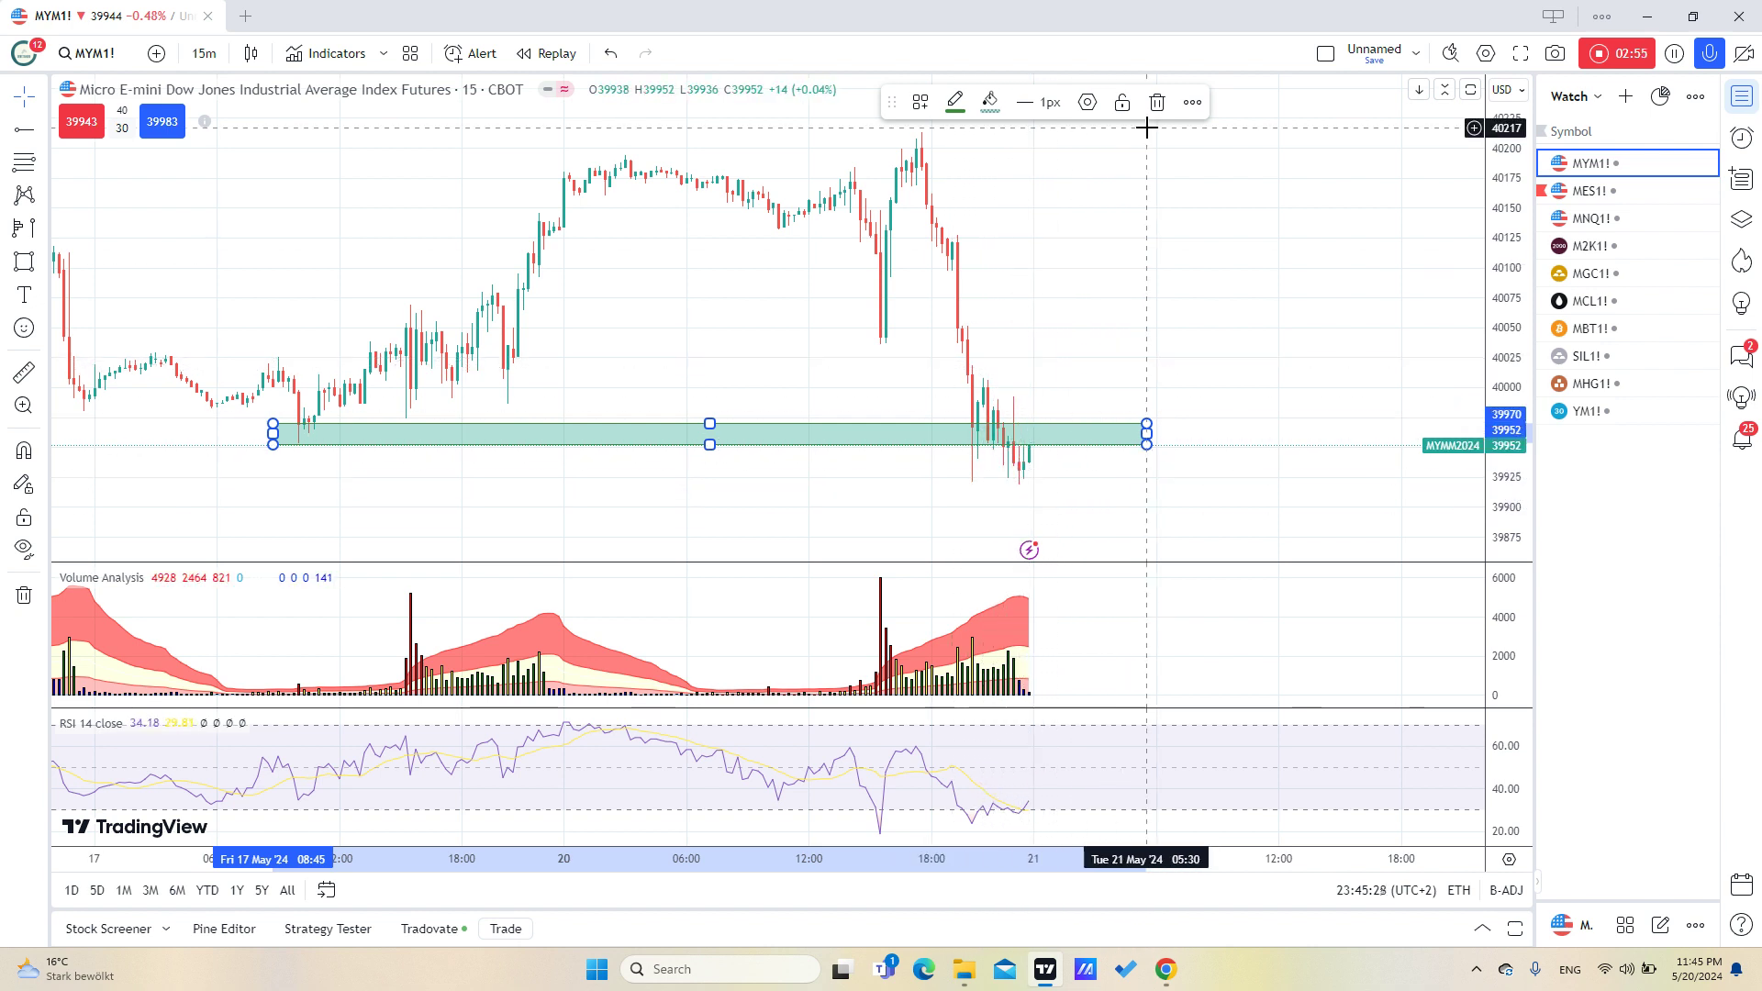
- Draw a second rectangle at the 20 May high, between about 40173 and 40212, extending to 21 May 21:15
{"action": "scroll", "coordinate": [923, 372], "scroll_direction": "down", "scroll_amount": 1}
{"action": "left_click_drag", "start_coordinate": [967, 320], "coordinate": [901, 370]}
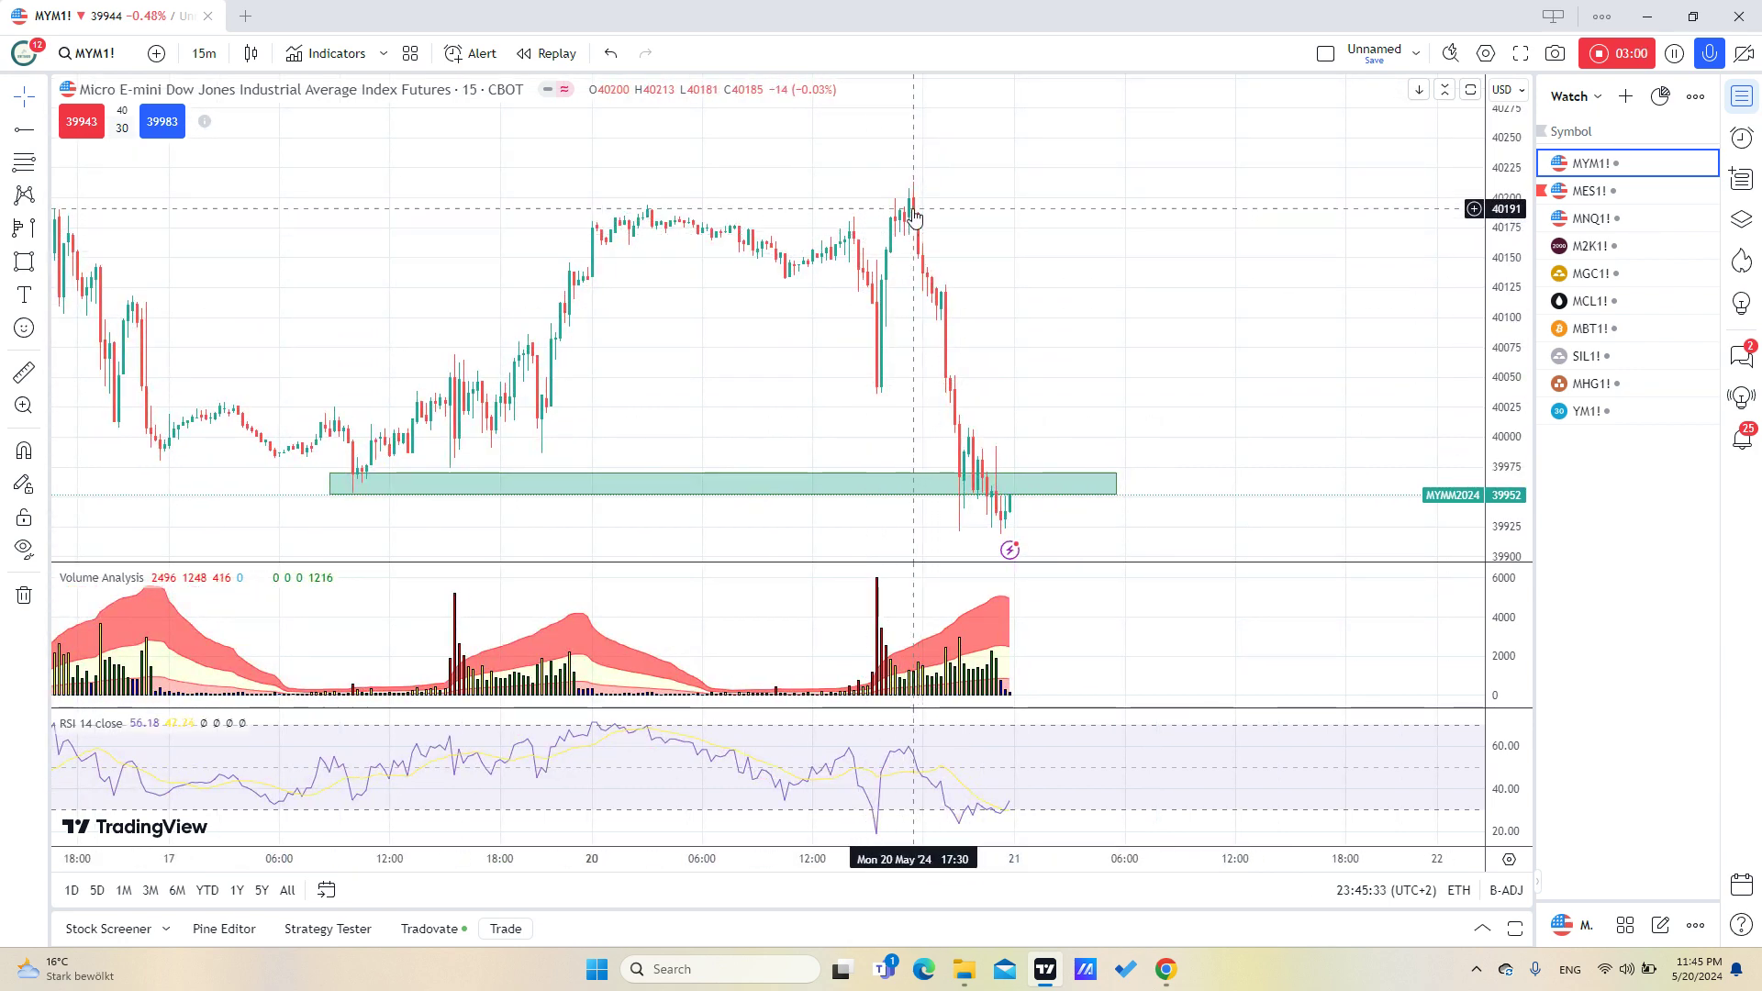
{"action": "left_click", "coordinate": [23, 263]}
{"action": "mouse_move", "coordinate": [904, 229]}
{"action": "left_mouse_down"}
{"action": "mouse_move", "coordinate": [904, 206]}
{"action": "mouse_move", "coordinate": [1404, 184]}
{"action": "left_mouse_up"}
{"action": "scroll", "coordinate": [1026, 299], "scroll_direction": "down", "scroll_amount": 1}
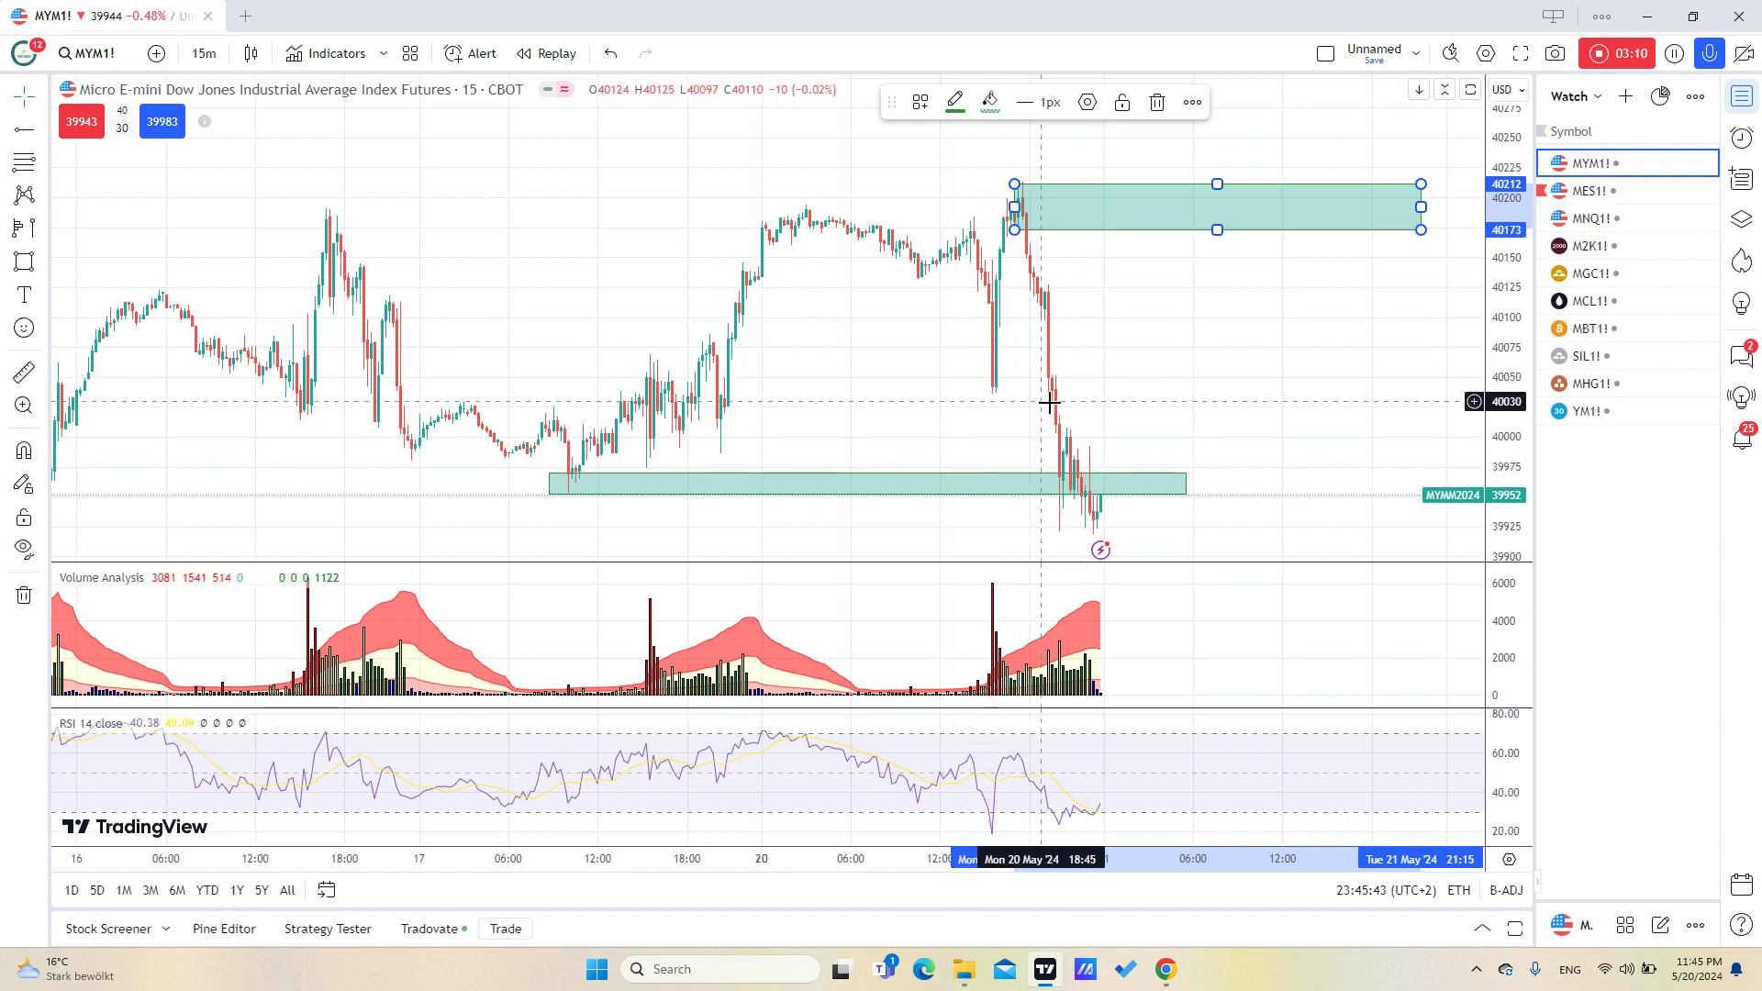
- Reshape the rectangle at the 20 May high, placing its lower edge at about 40164 and its start slightly before the peak
{"action": "left_click_drag", "start_coordinate": [1038, 421], "coordinate": [898, 424]}
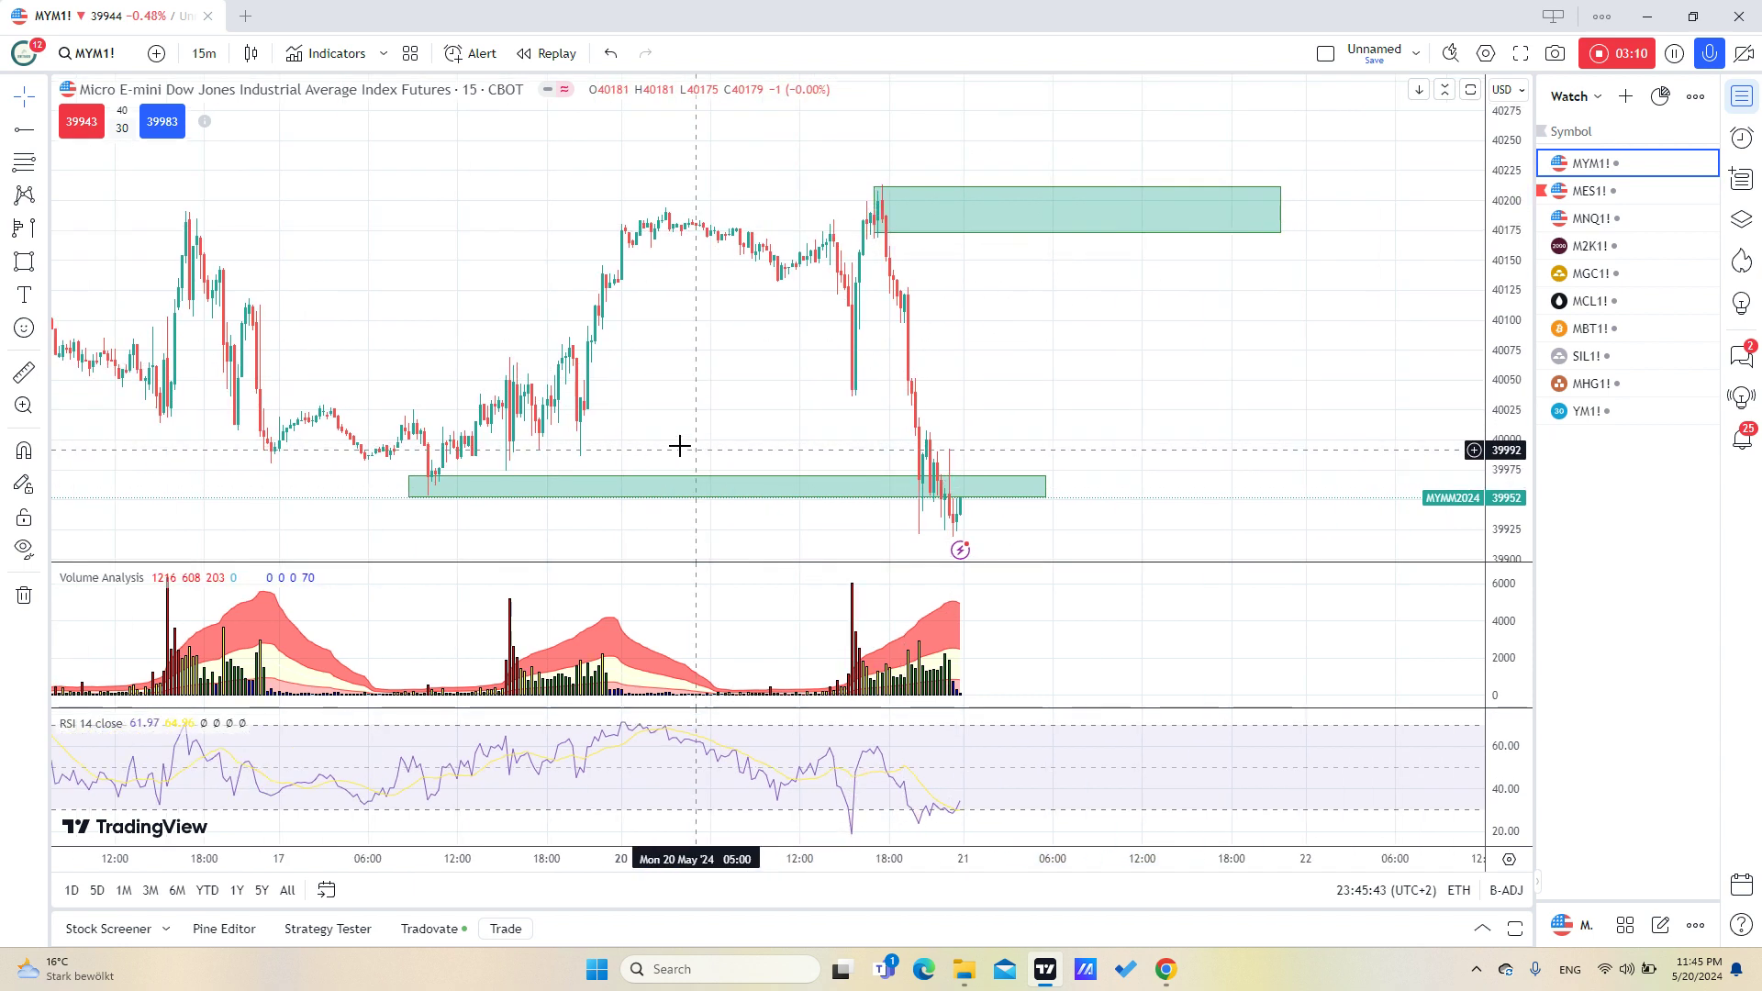
{"action": "left_click", "coordinate": [874, 223]}
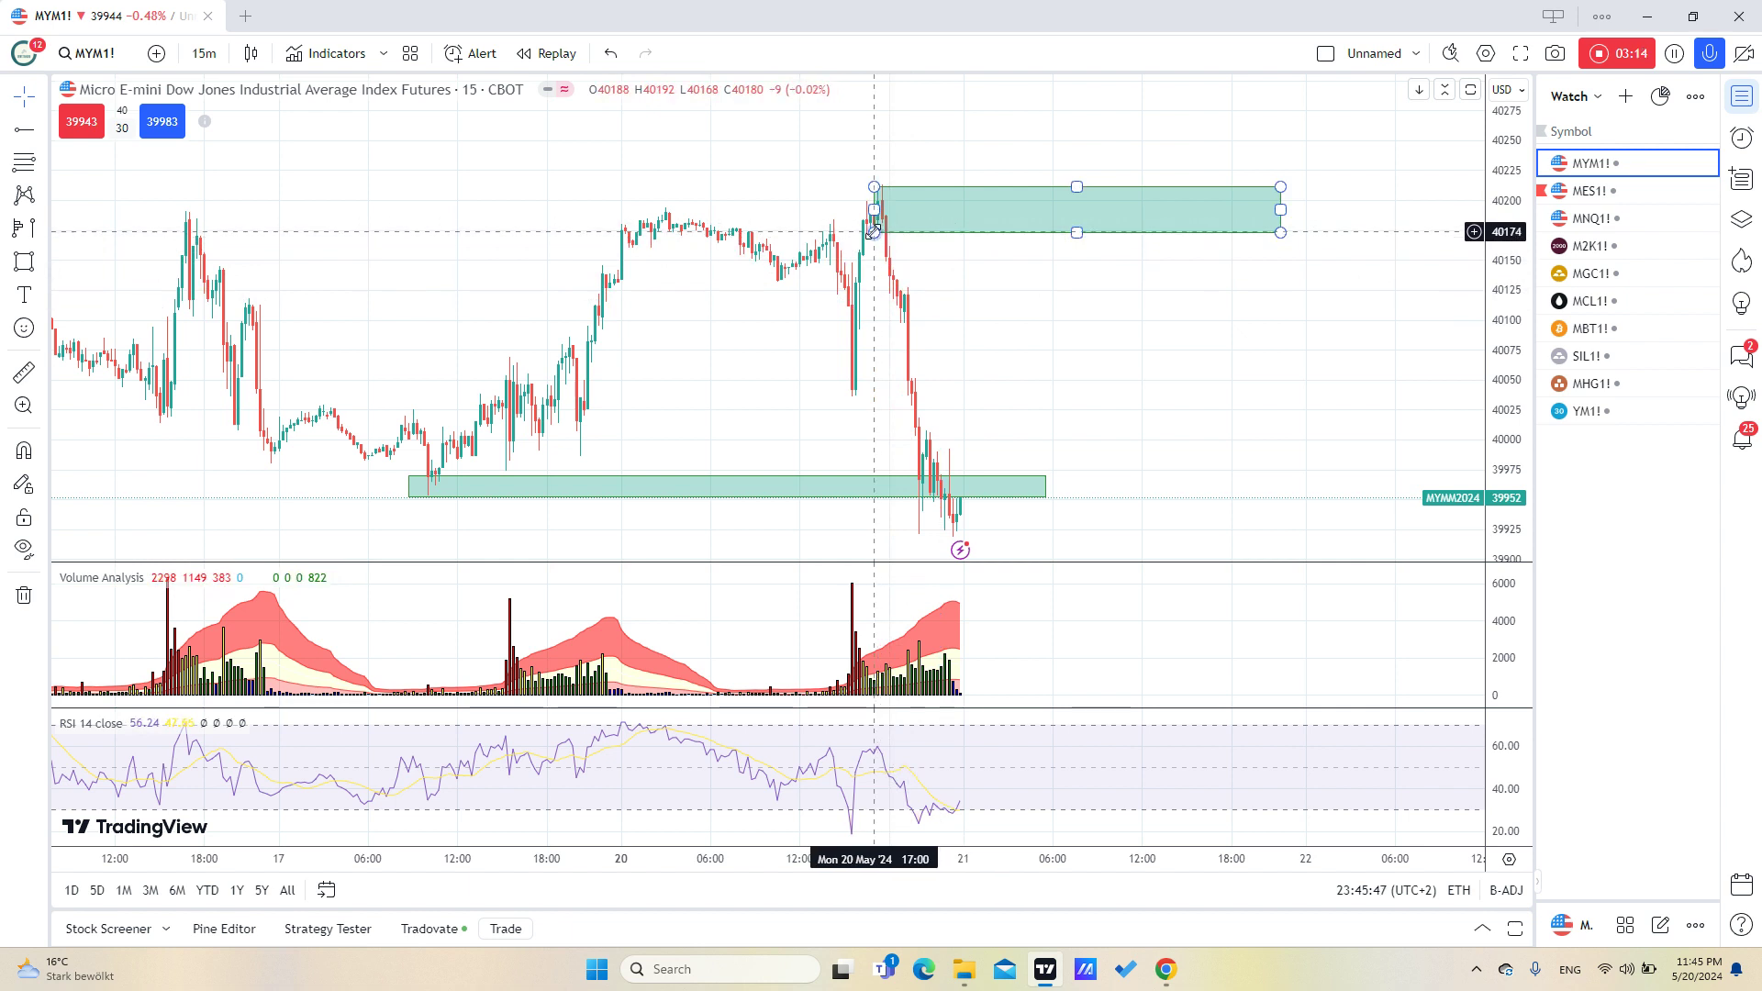
{"action": "left_click_drag", "start_coordinate": [874, 232], "coordinate": [874, 243]}
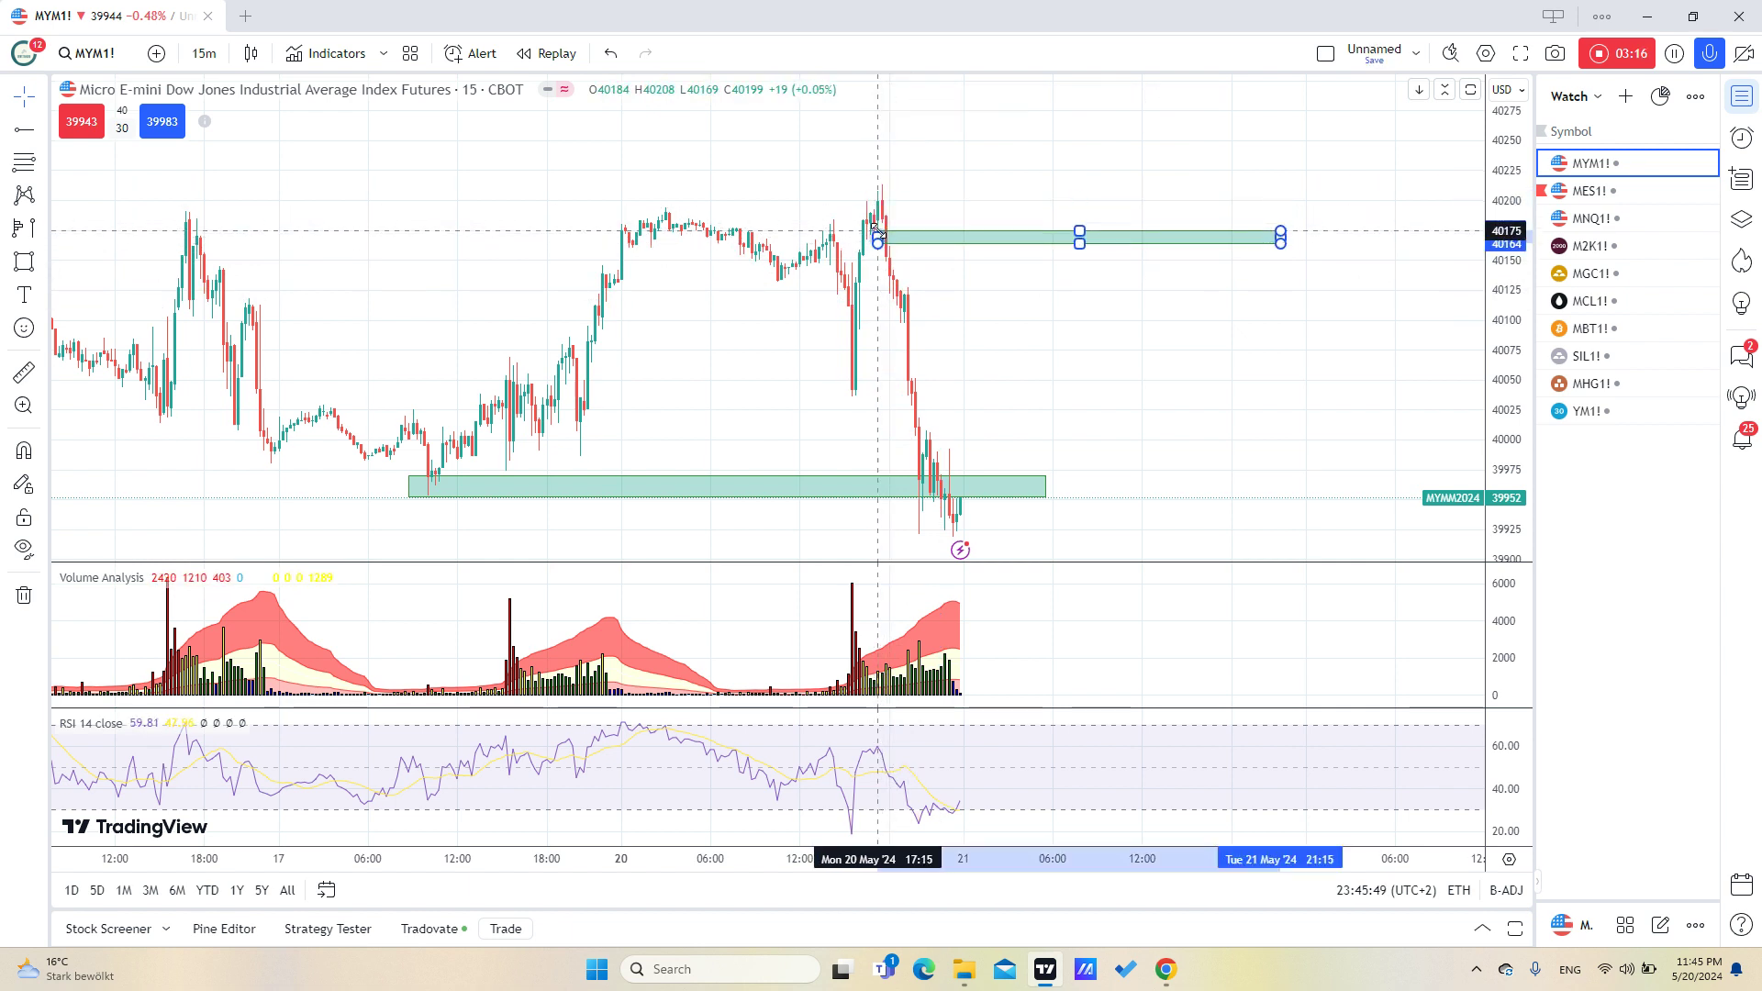
{"action": "left_click_drag", "start_coordinate": [875, 228], "coordinate": [866, 219]}
{"action": "left_click", "coordinate": [826, 334]}
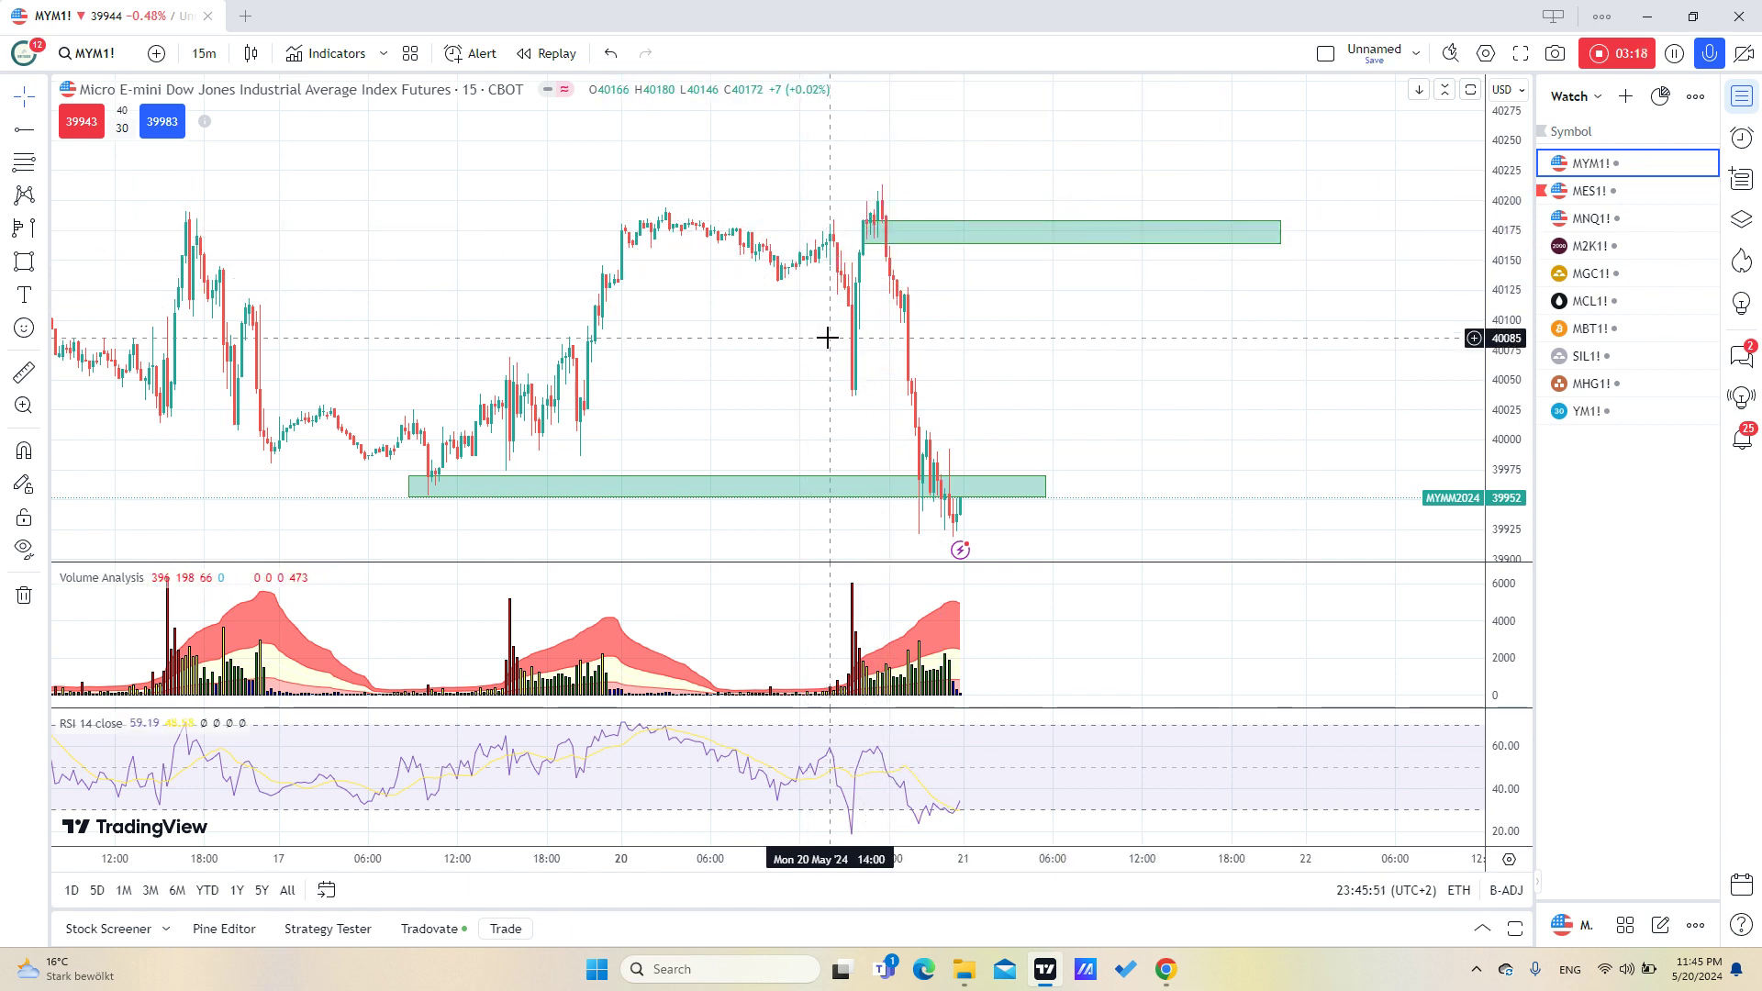
- Draw a third rectangle from 20 May 15:00 to 21 May 21:15, between about 40133 and 40151
{"action": "scroll", "coordinate": [826, 334], "scroll_direction": "up", "scroll_amount": 2}
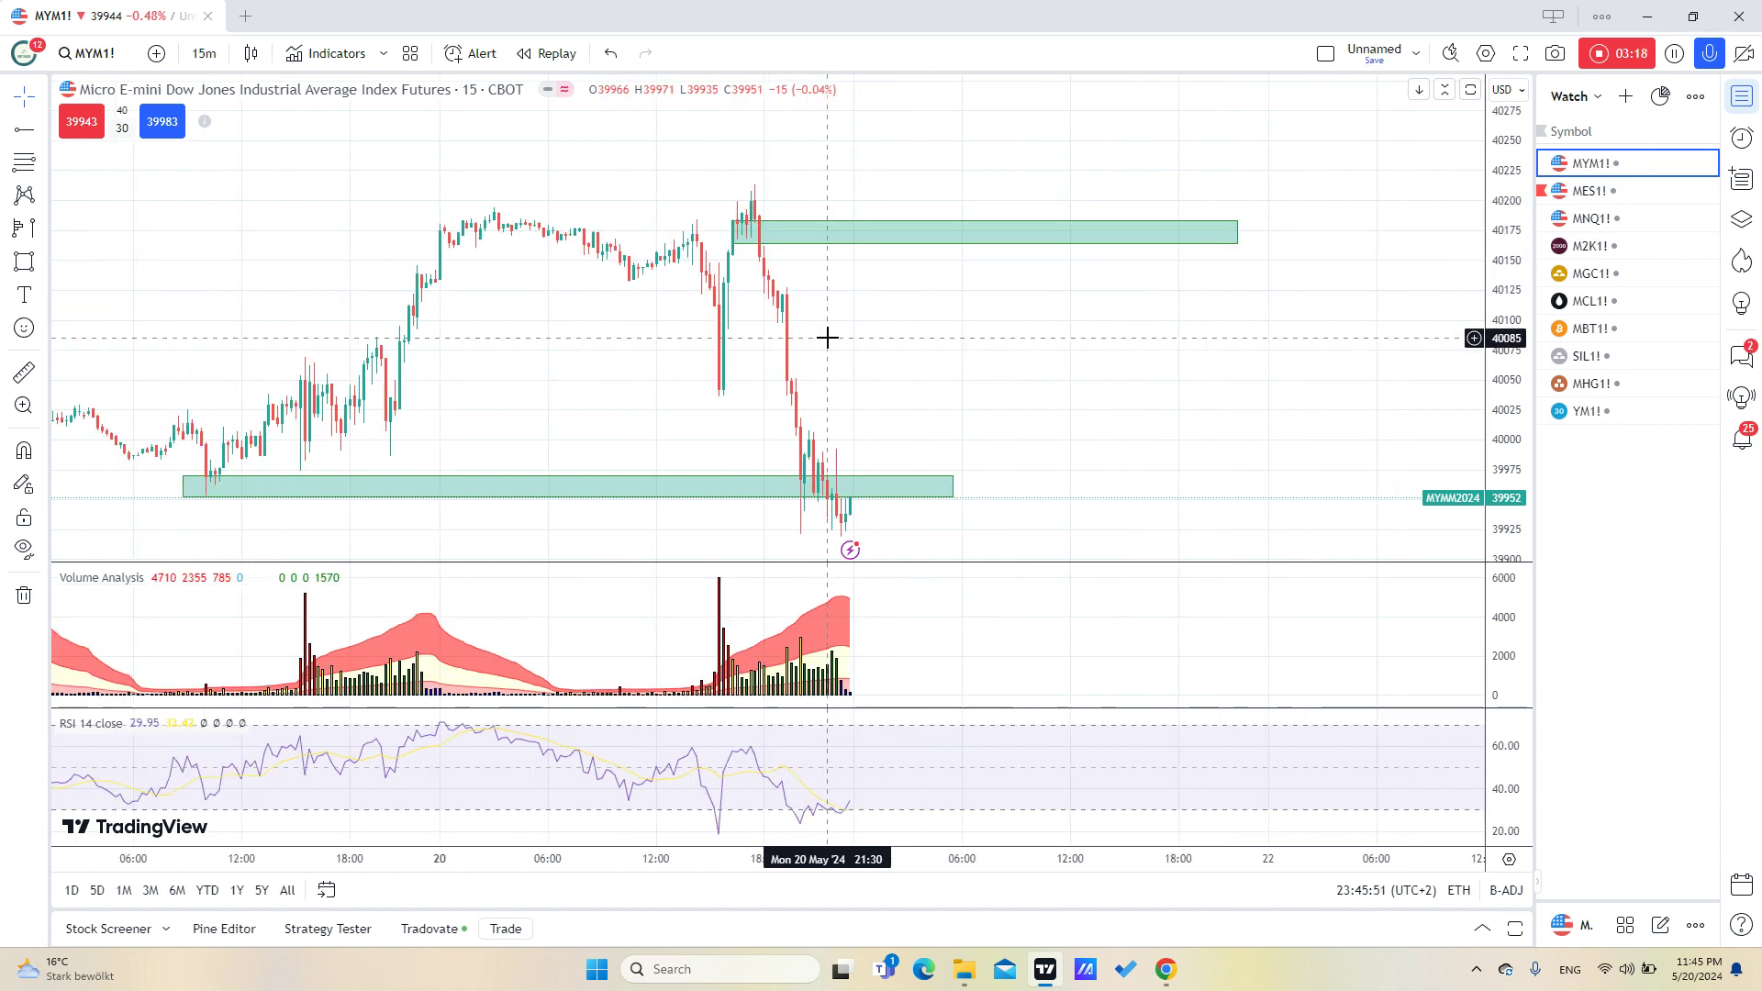
{"action": "left_click", "coordinate": [202, 55]}
{"action": "left_click", "coordinate": [596, 423]}
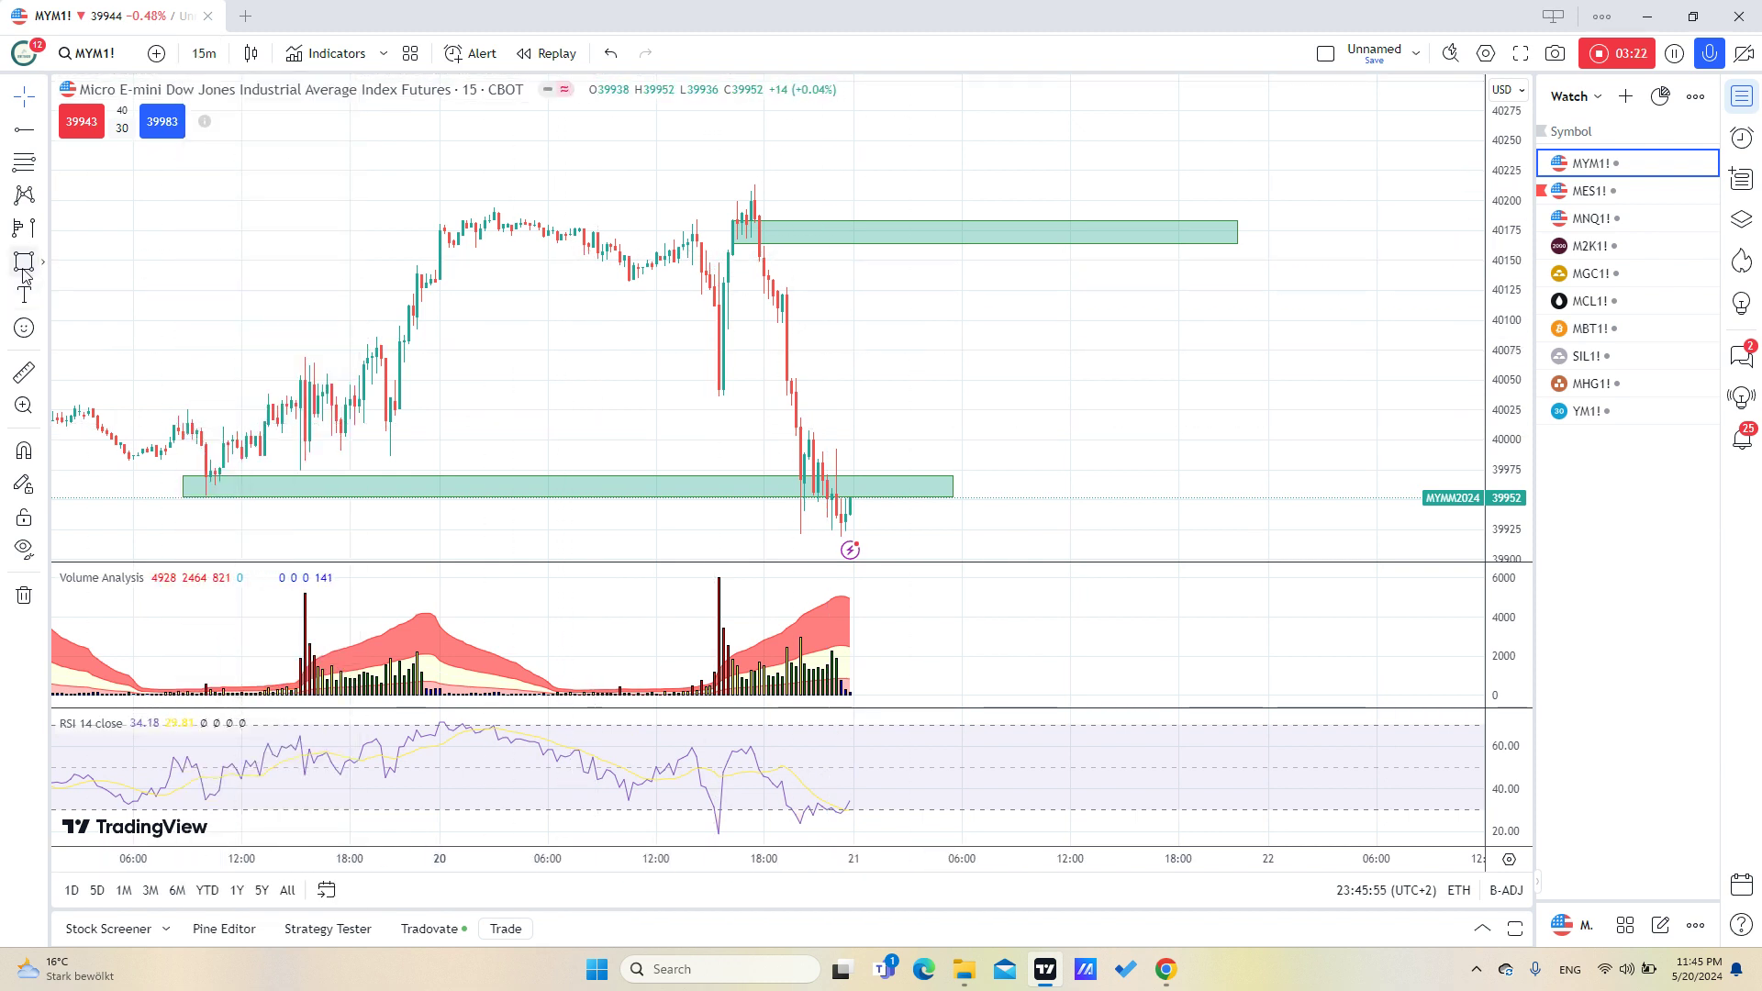
{"action": "left_click", "coordinate": [23, 264]}
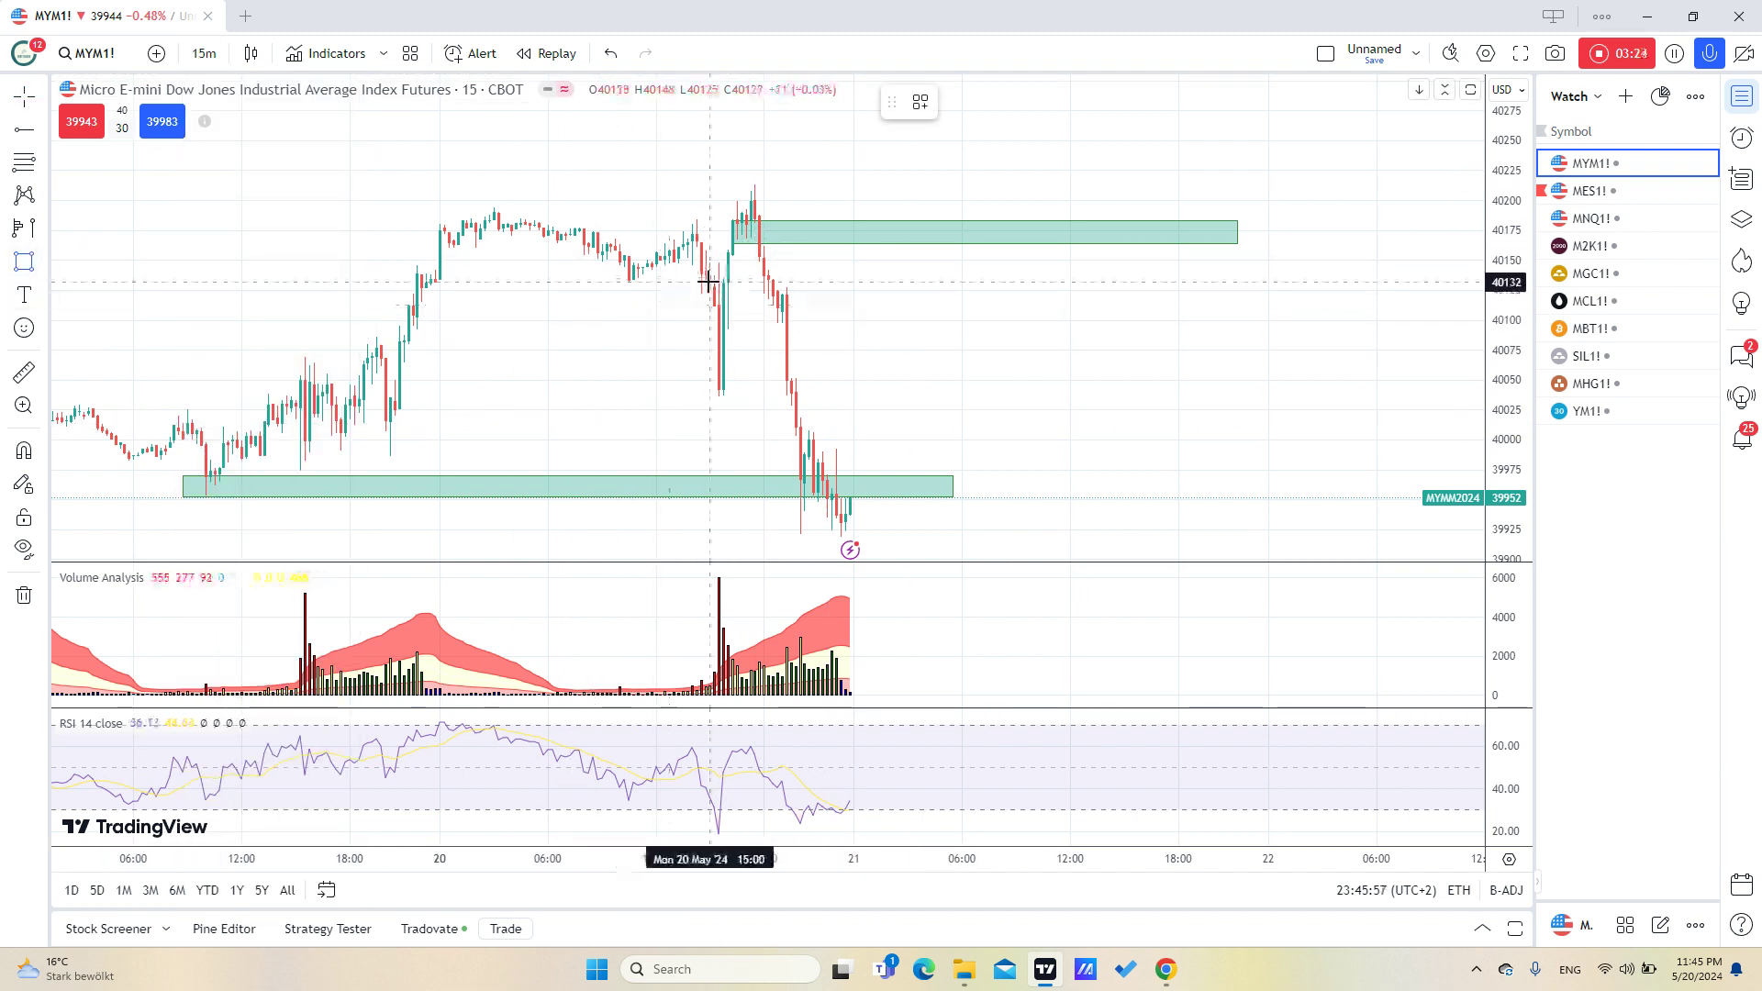
{"action": "mouse_move", "coordinate": [718, 262]}
{"action": "left_mouse_down"}
{"action": "mouse_move", "coordinate": [979, 279]}
{"action": "mouse_move", "coordinate": [1030, 270]}
{"action": "mouse_move", "coordinate": [834, 262]}
{"action": "mouse_move", "coordinate": [1237, 259]}
{"action": "left_mouse_up"}
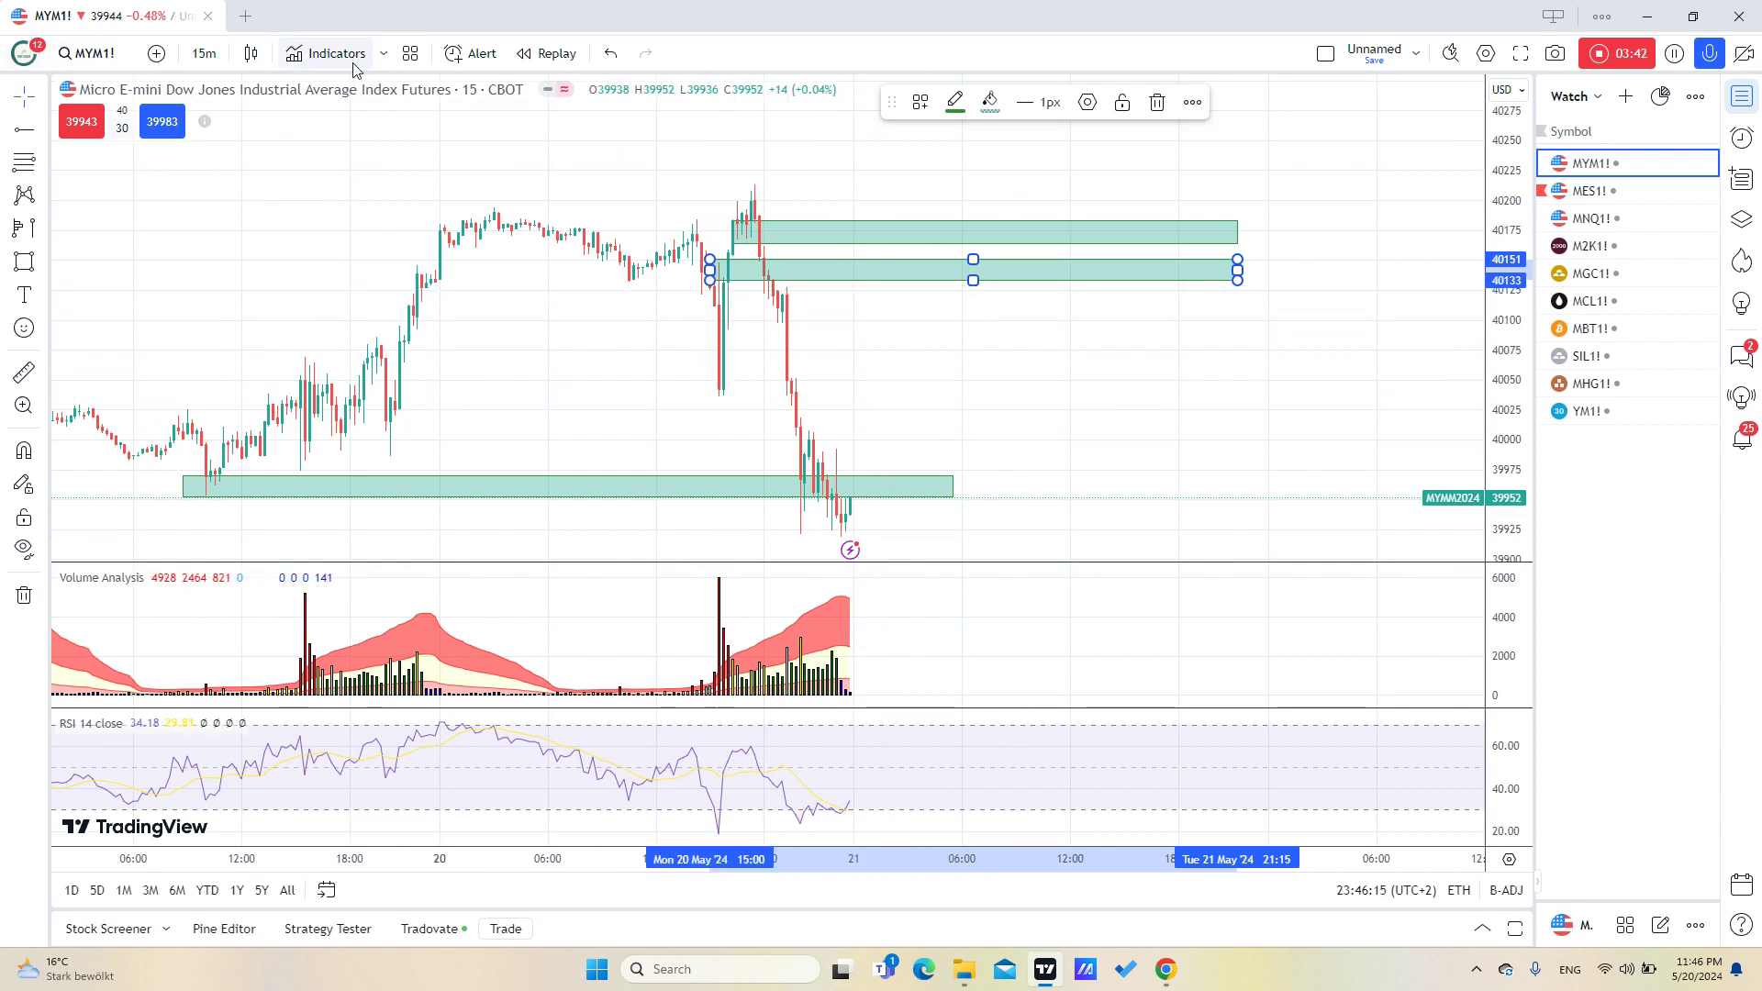
- Change the chart interval to 1 hour
{"action": "left_click", "coordinate": [198, 55]}
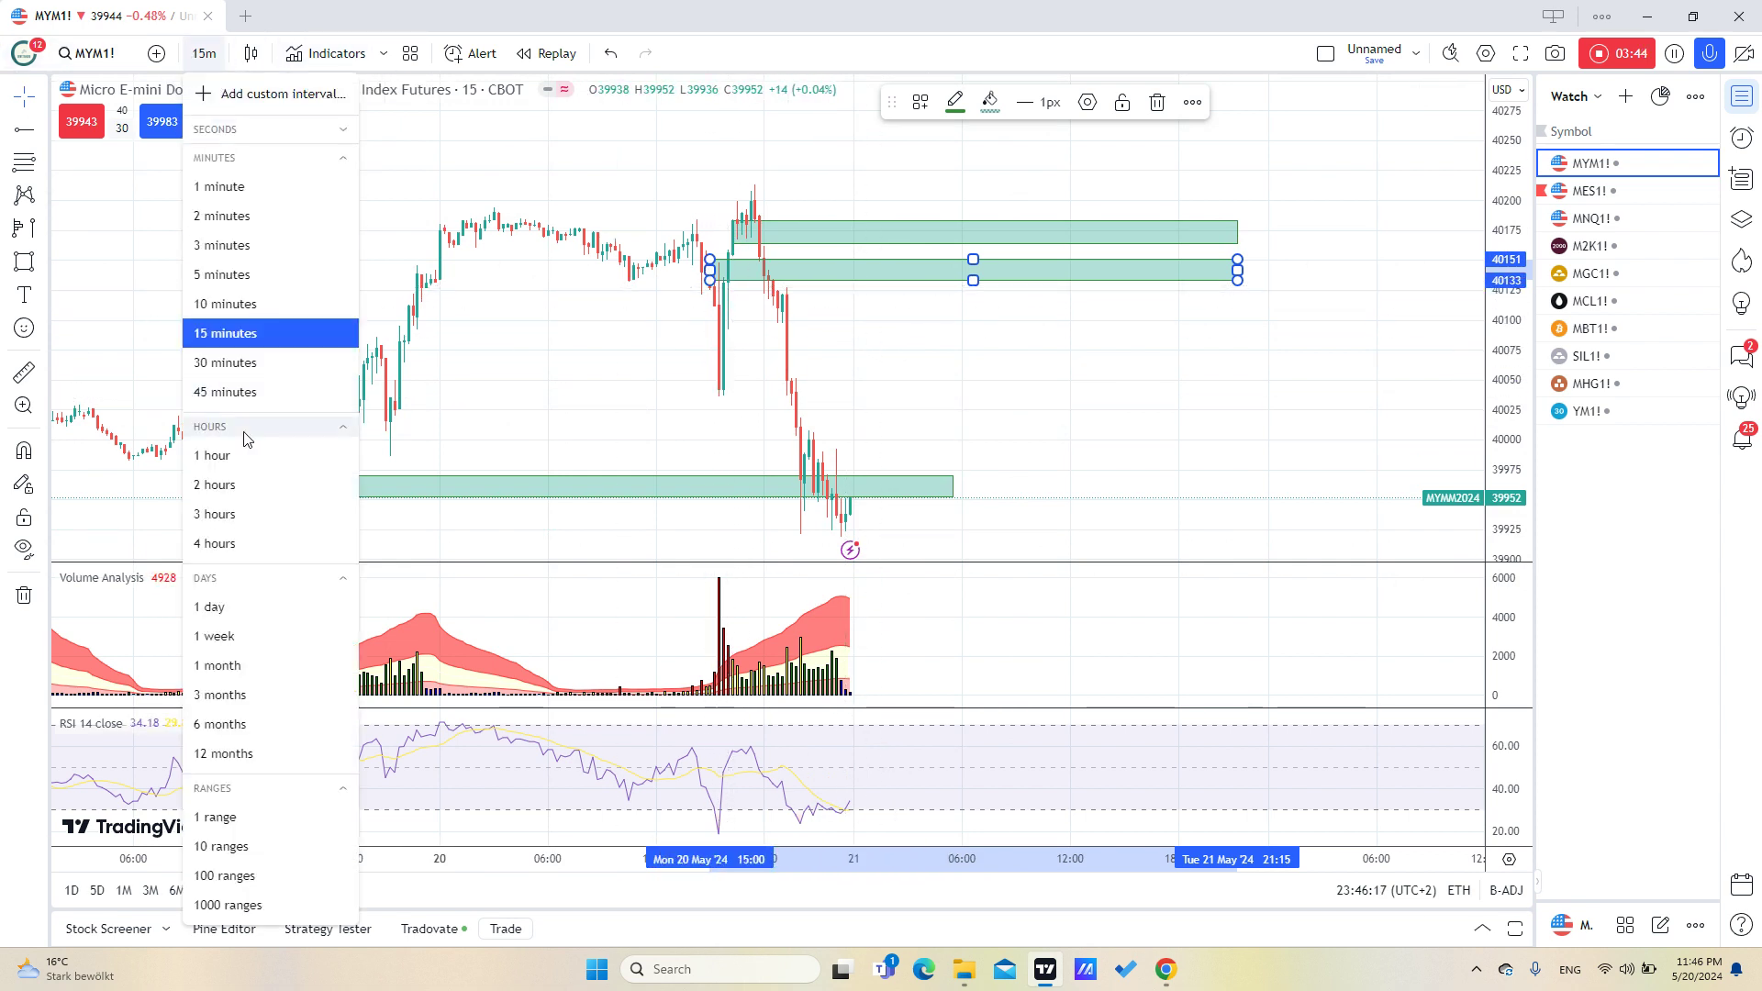
{"action": "left_click", "coordinate": [220, 453]}
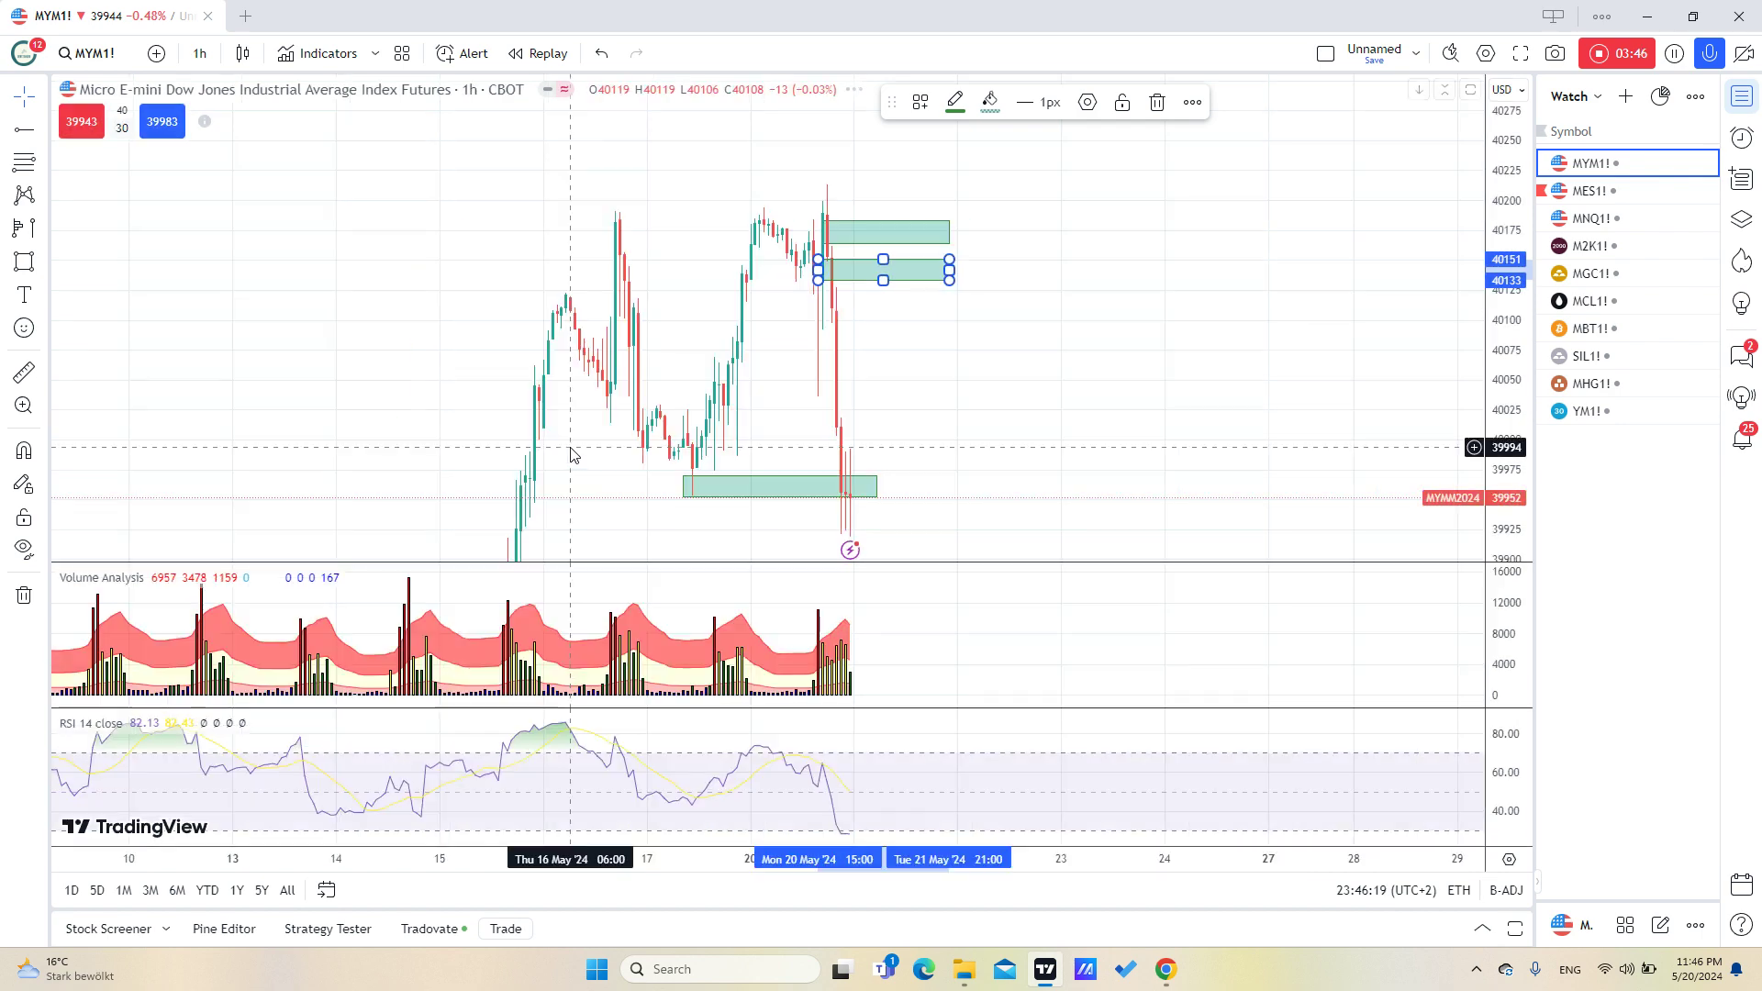
- Change the MYM1! chart interval to 4 hours
{"action": "scroll", "coordinate": [1132, 411], "scroll_direction": "up", "scroll_amount": 2}
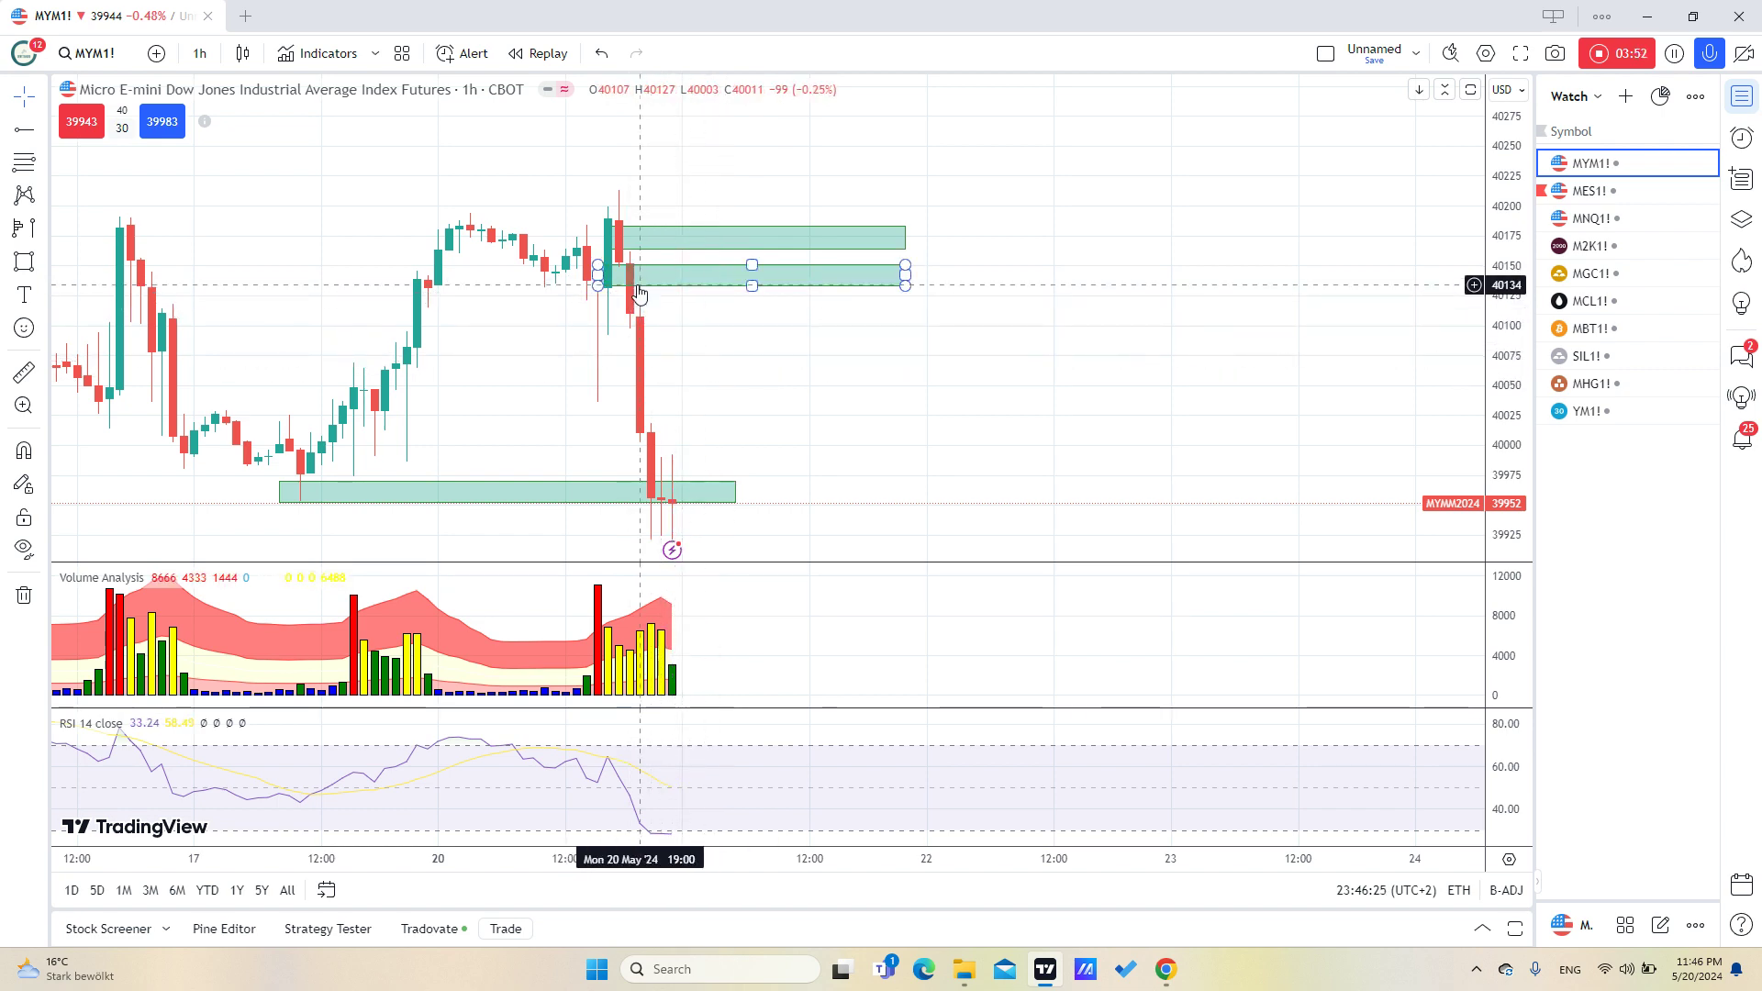
{"action": "left_click_drag", "start_coordinate": [676, 364], "coordinate": [836, 340]}
{"action": "scroll", "coordinate": [836, 339], "scroll_direction": "down", "scroll_amount": 3}
{"action": "left_click_drag", "start_coordinate": [878, 409], "coordinate": [704, 413]}
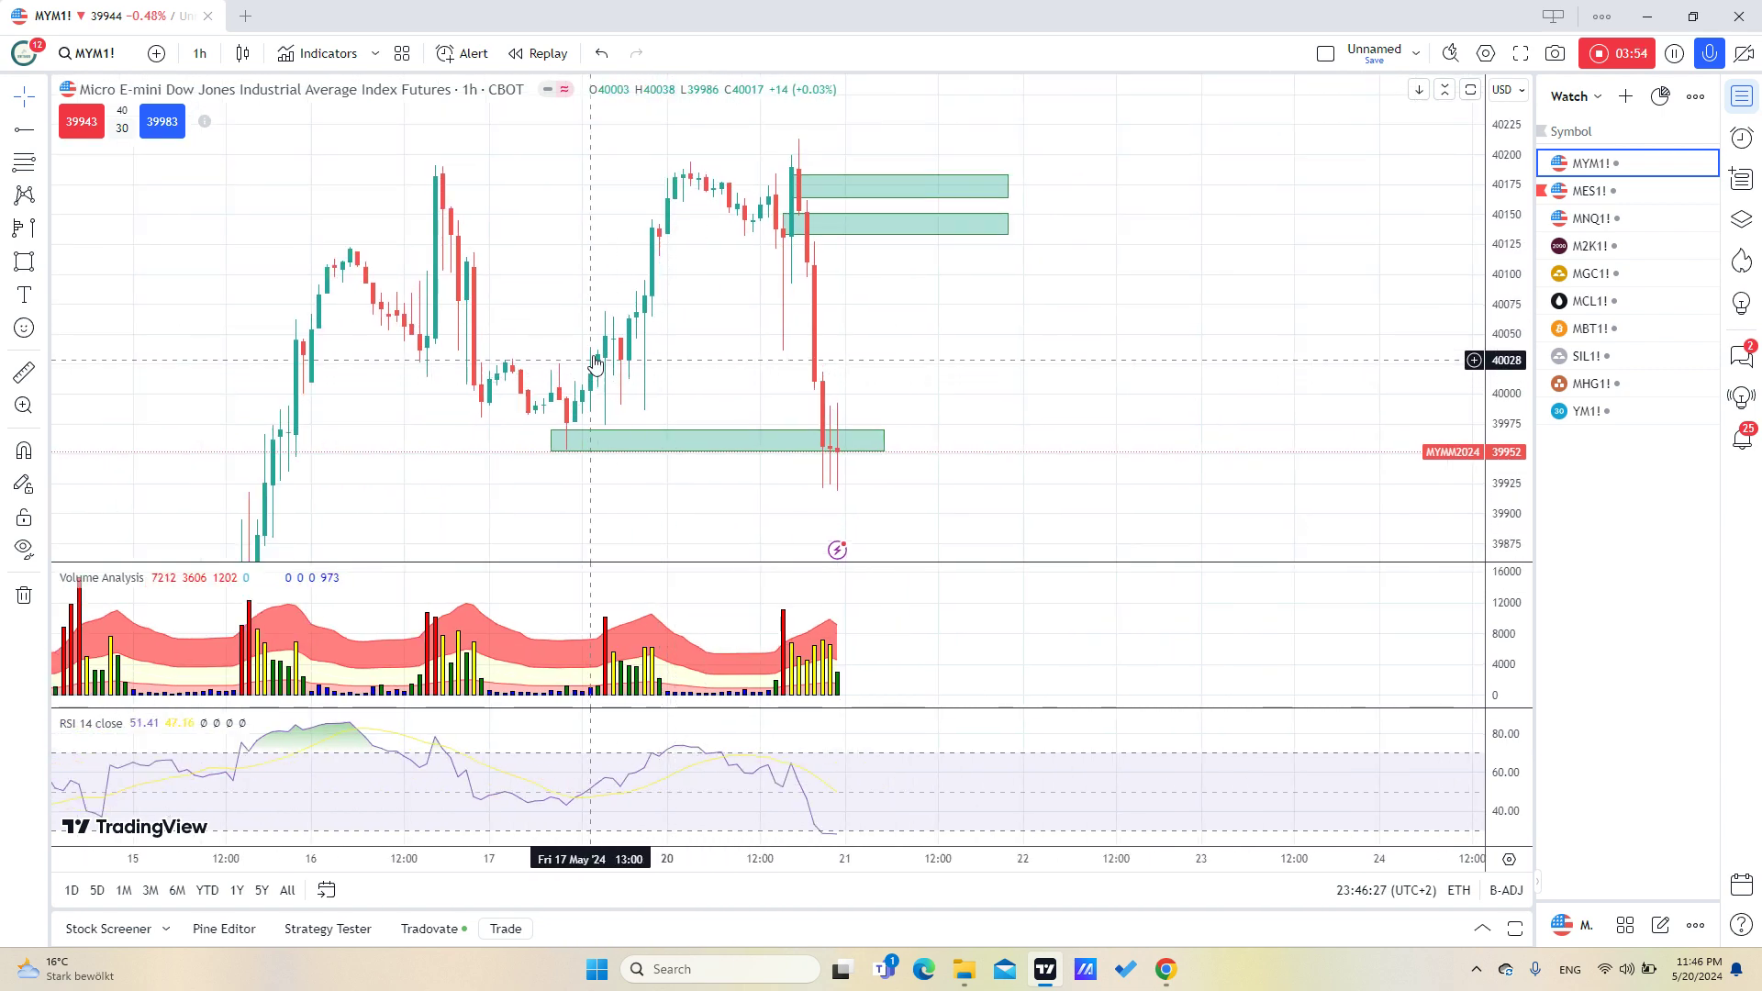
{"action": "scroll", "coordinate": [663, 466], "scroll_direction": "down", "scroll_amount": 1}
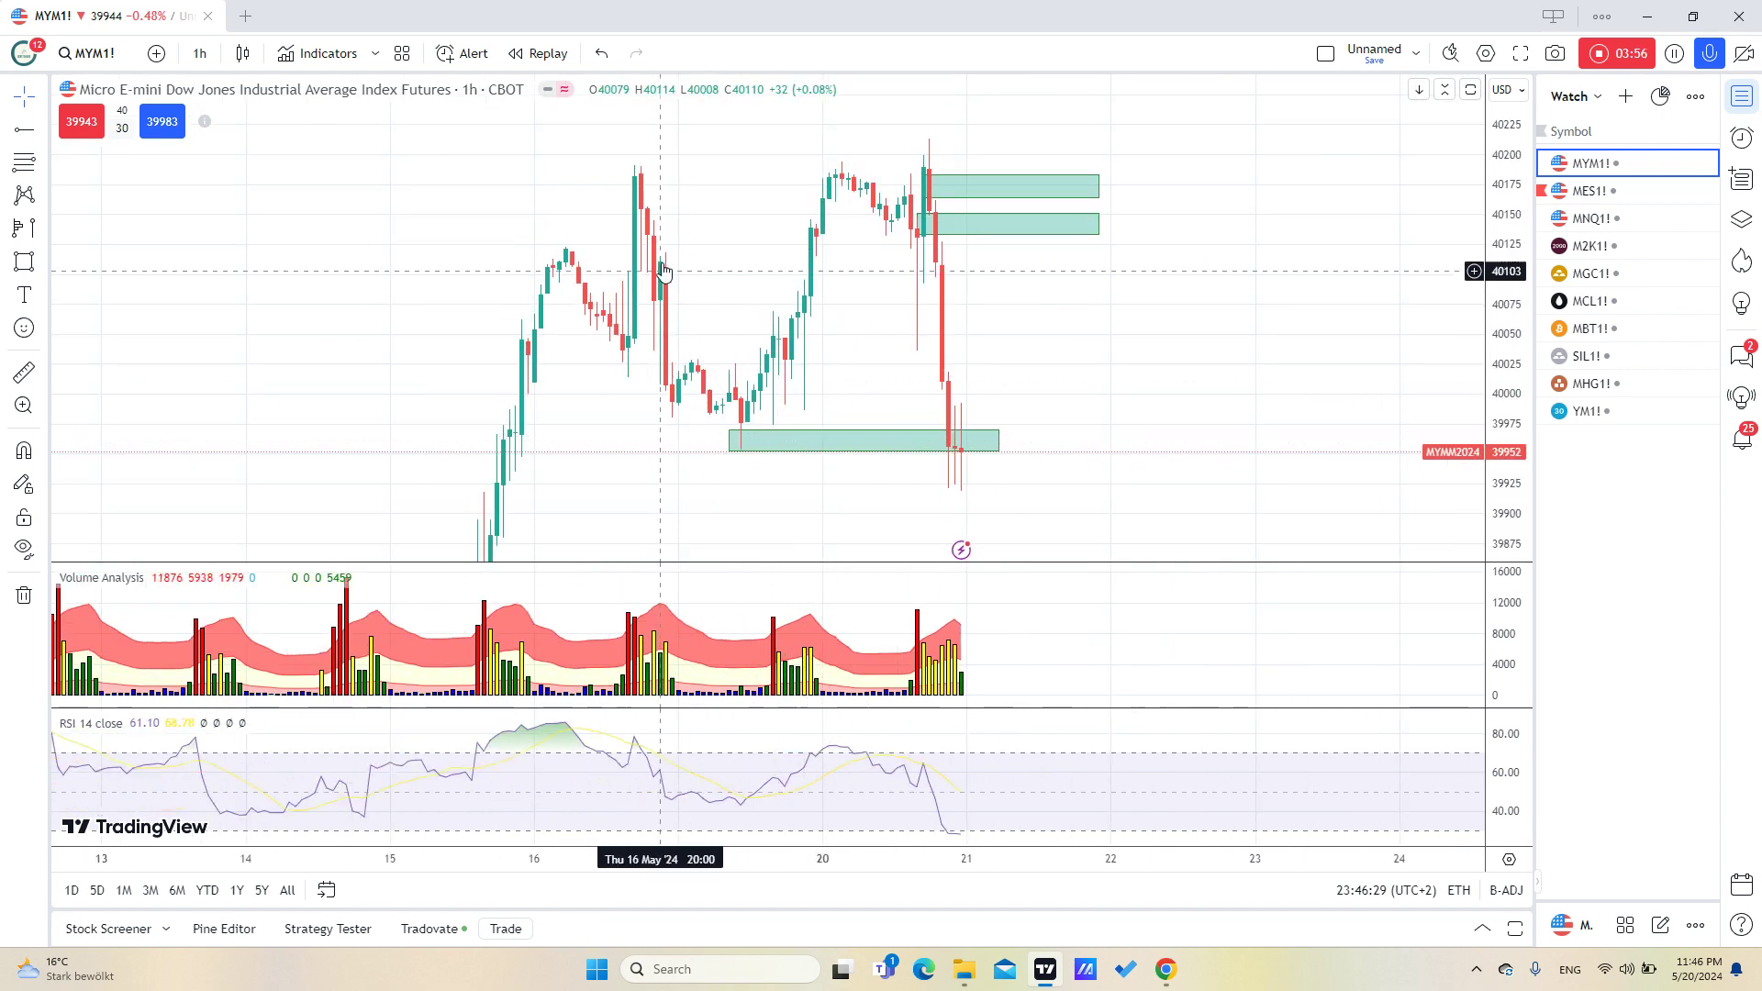
{"action": "left_click_drag", "start_coordinate": [559, 495], "coordinate": [538, 518]}
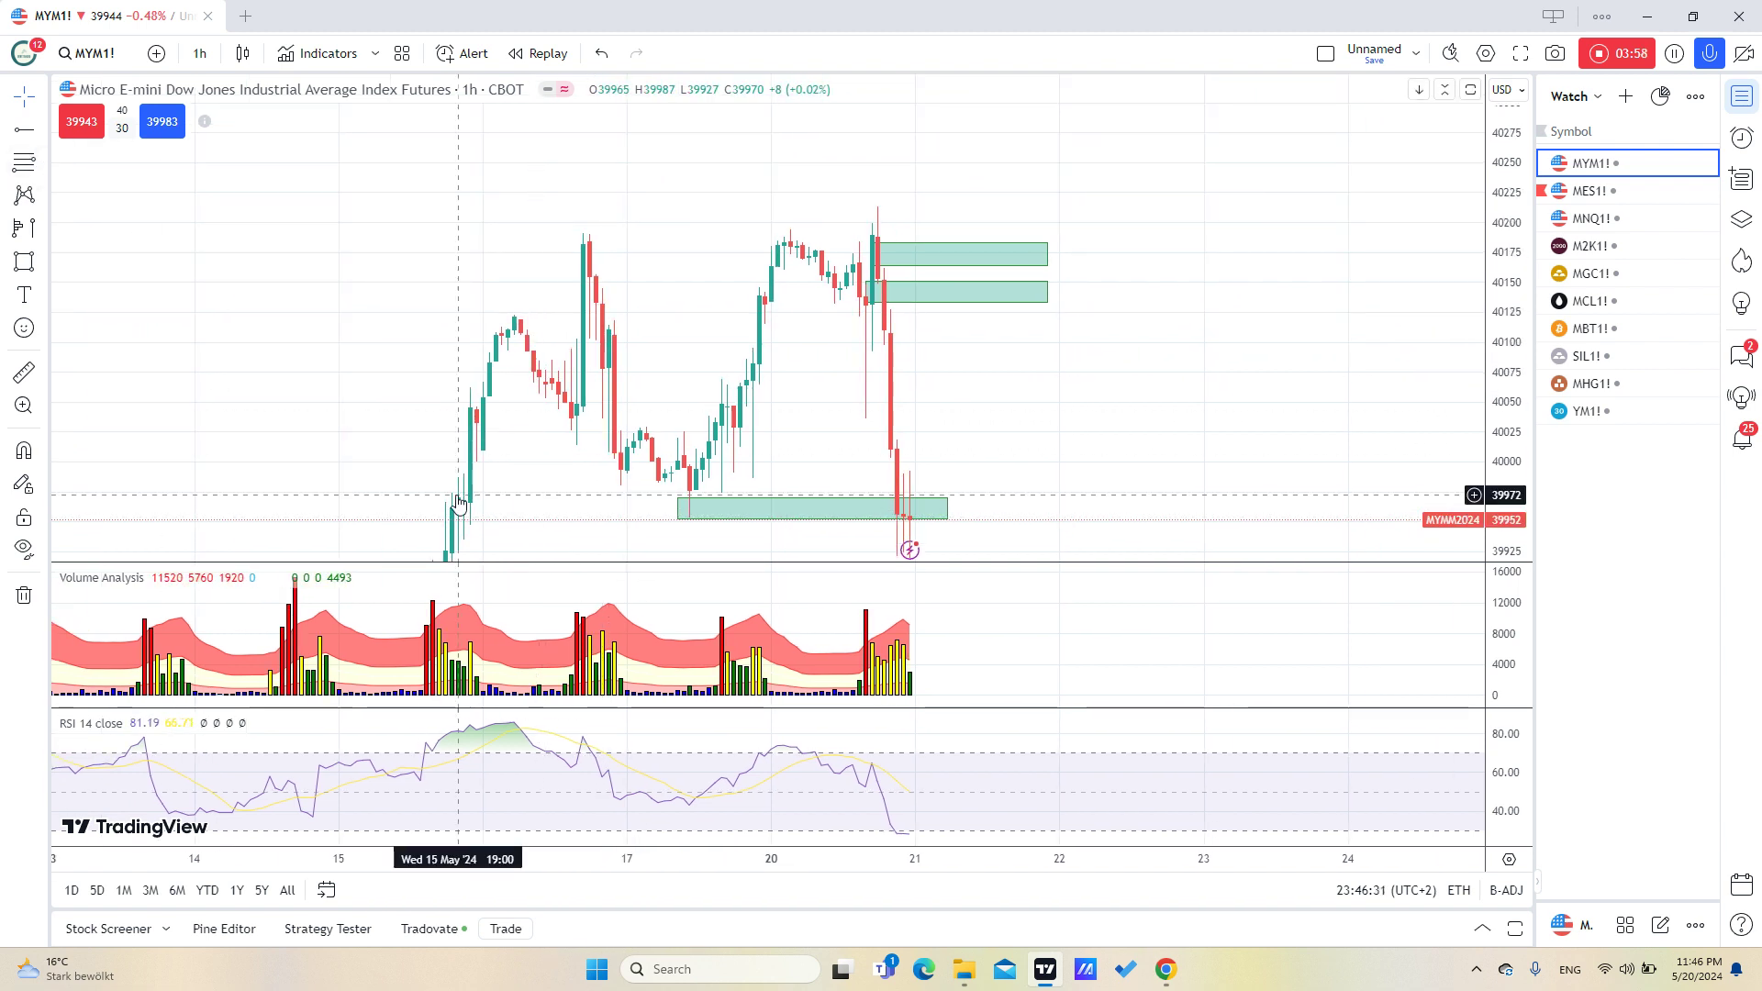
{"action": "left_click", "coordinate": [43, 129]}
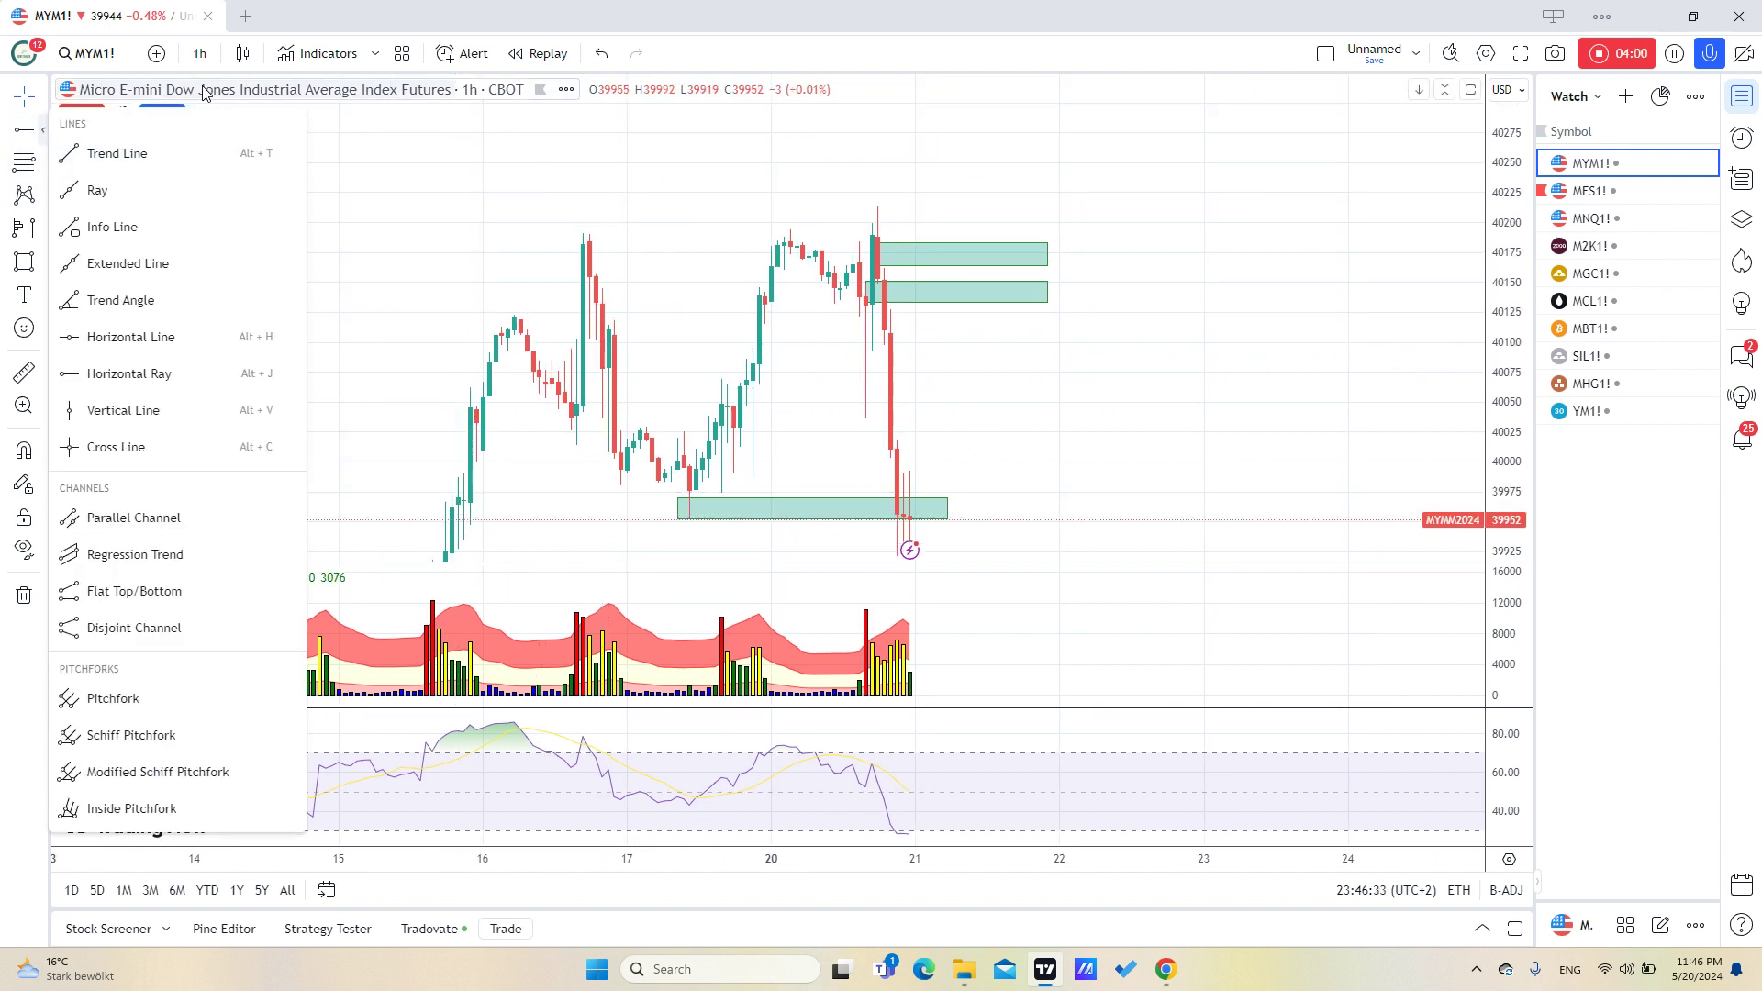
{"action": "left_click", "coordinate": [199, 52]}
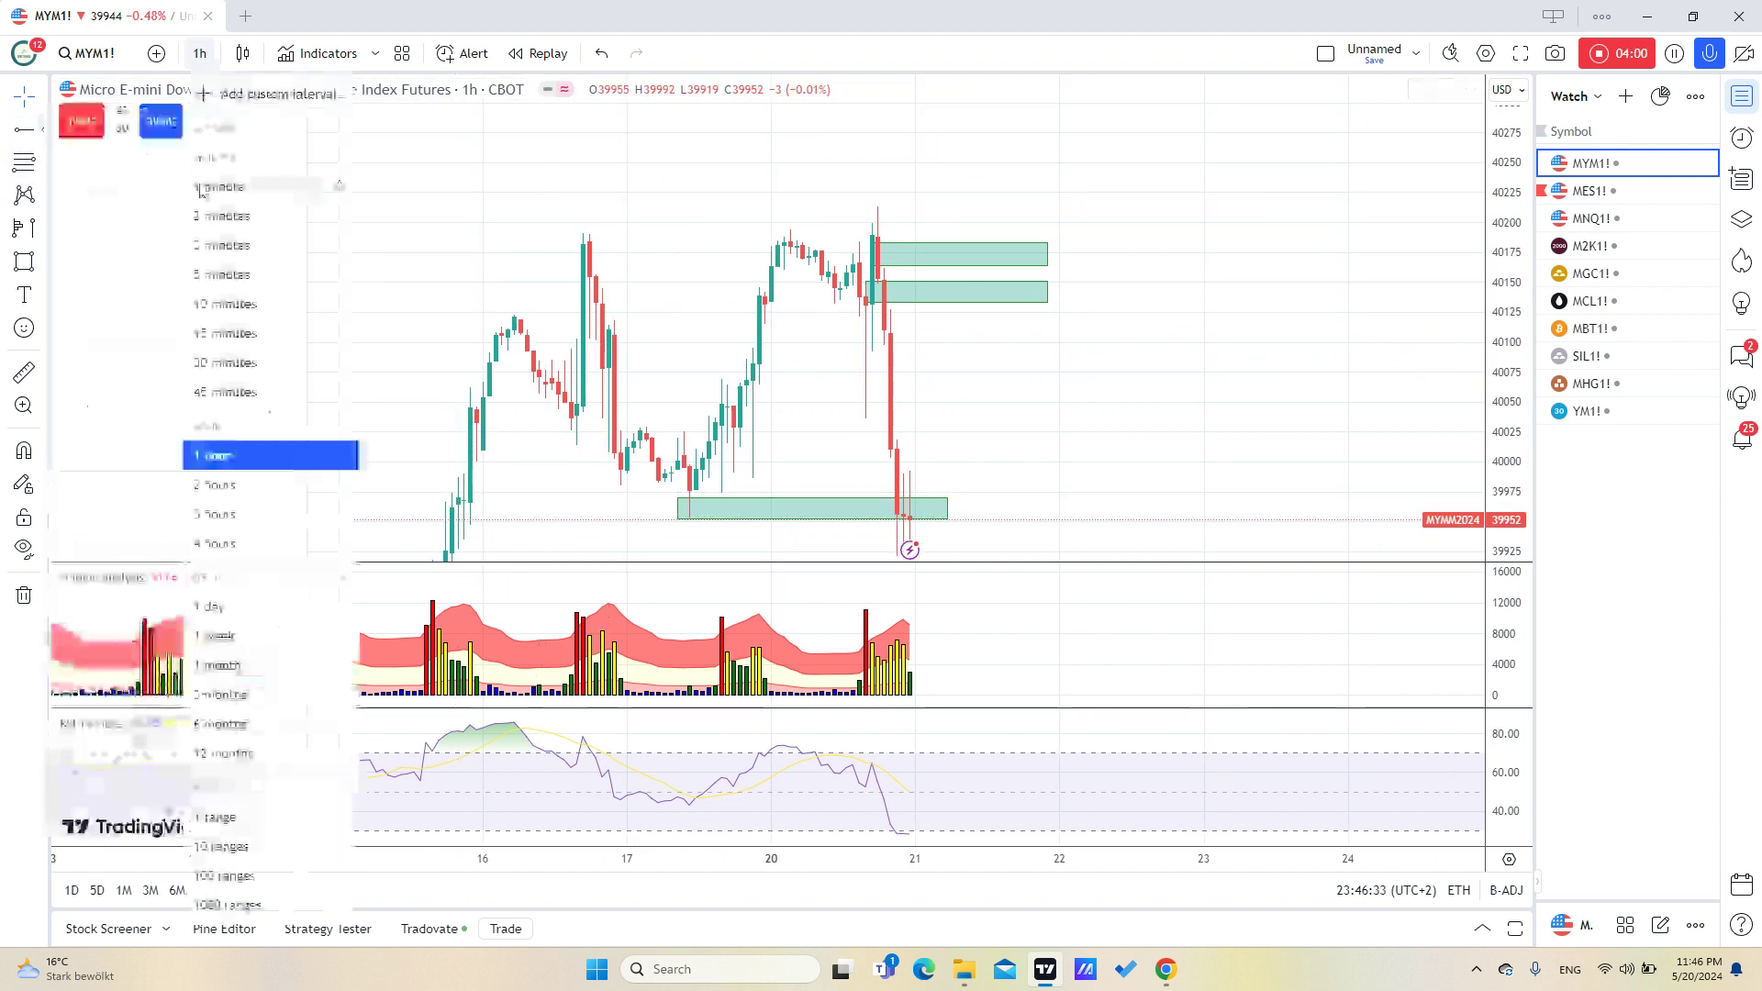
{"action": "left_click", "coordinate": [226, 542]}
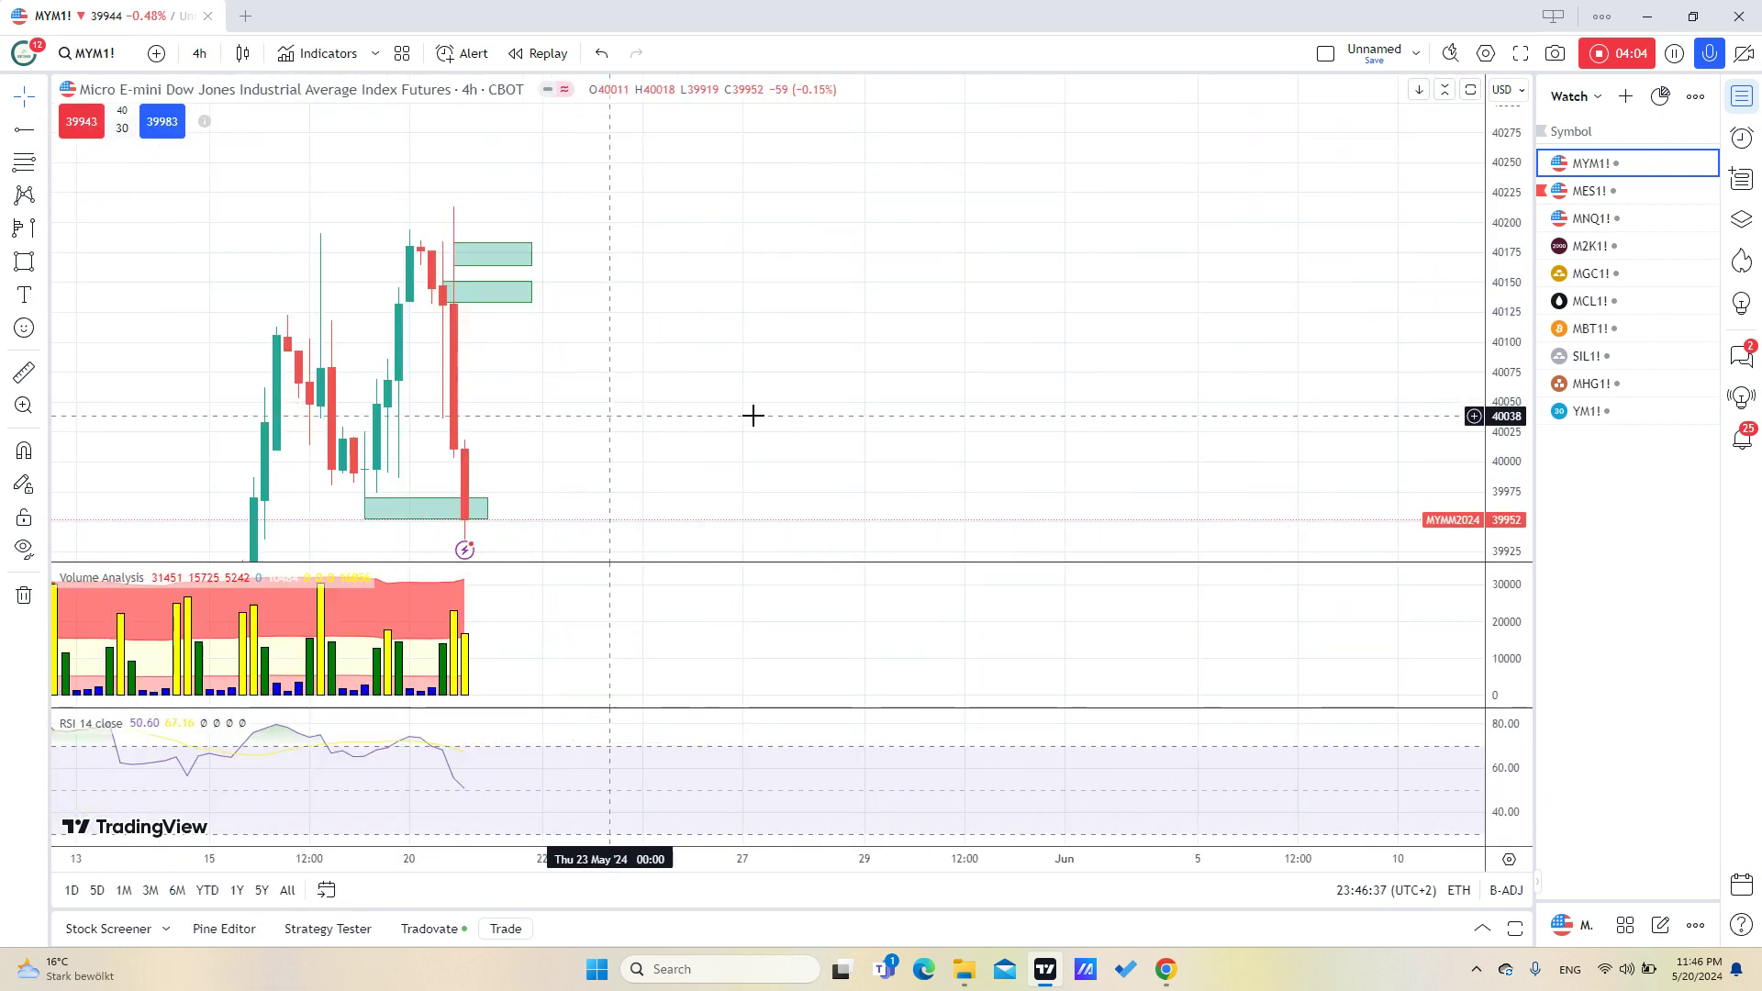
- Draw a rising trend line across the 16 May and 20 May price highs, from about 40184 to about 40225
{"action": "left_click", "coordinate": [43, 129]}
{"action": "left_click", "coordinate": [101, 149]}
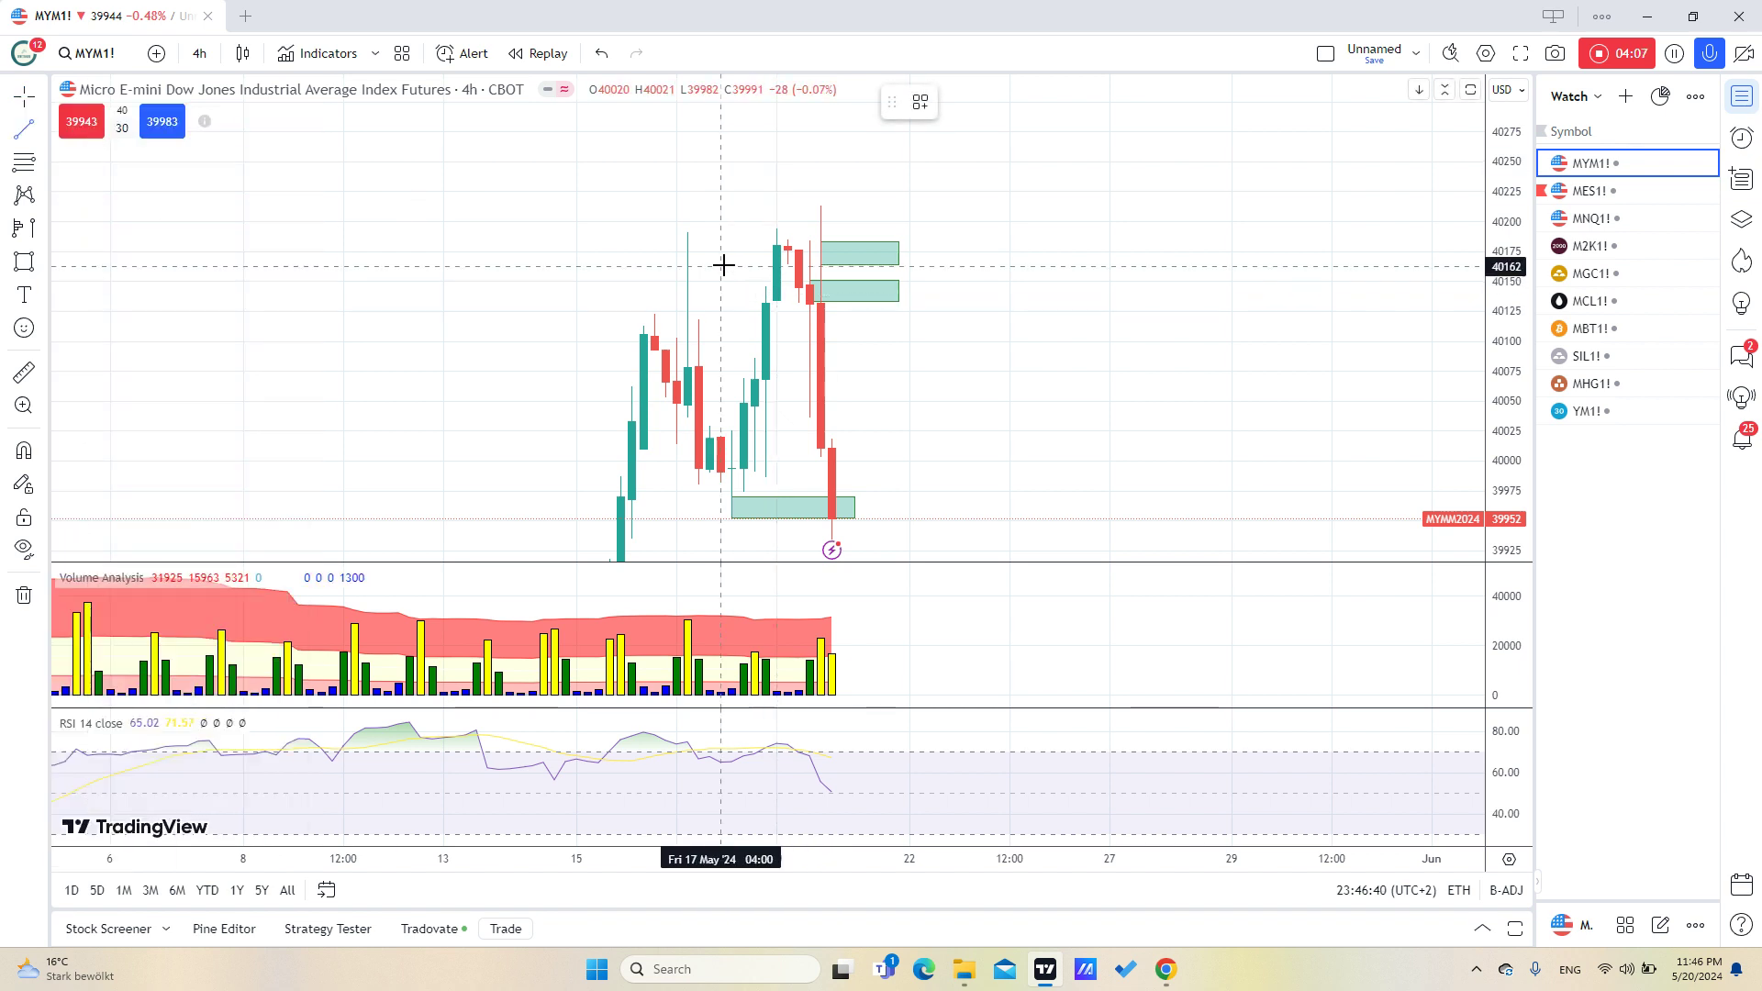
{"action": "left_click", "coordinate": [675, 240]}
{"action": "left_click", "coordinate": [920, 191]}
- Draw a falling trend line across the RSI peaks from 16 May 00:00 at 81.75 to 20 May at 73.27
{"action": "left_click", "coordinate": [24, 138]}
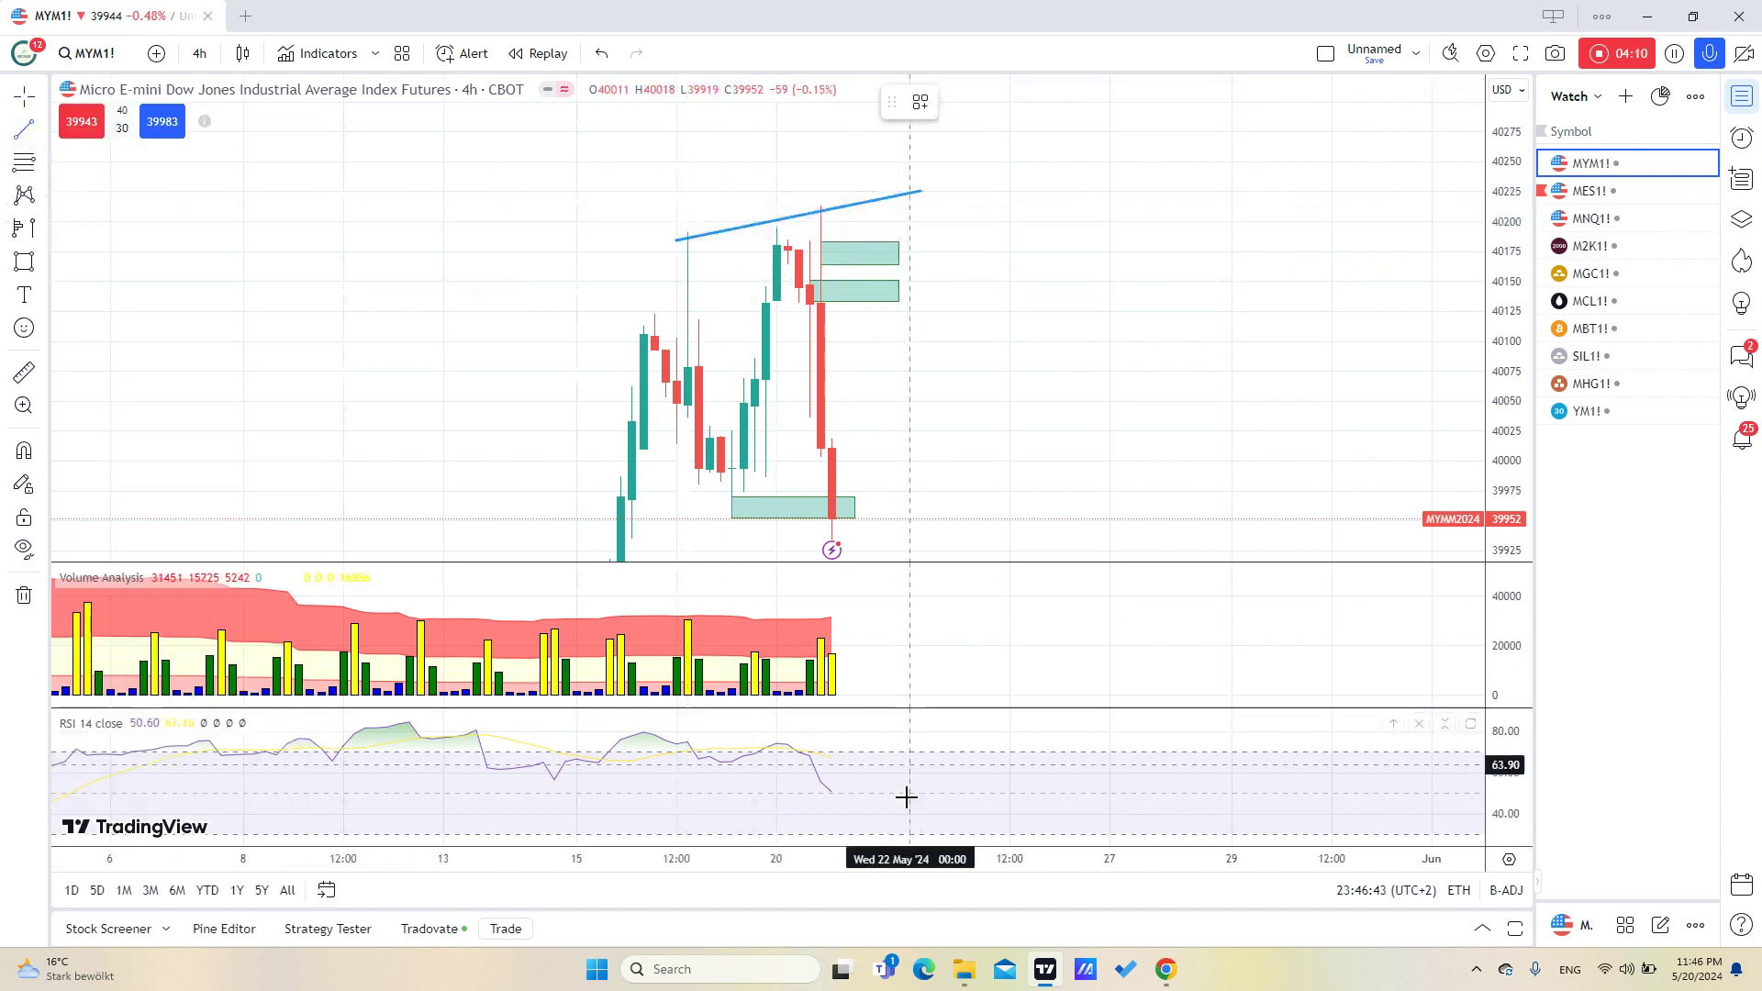
{"action": "left_click", "coordinate": [831, 745]}
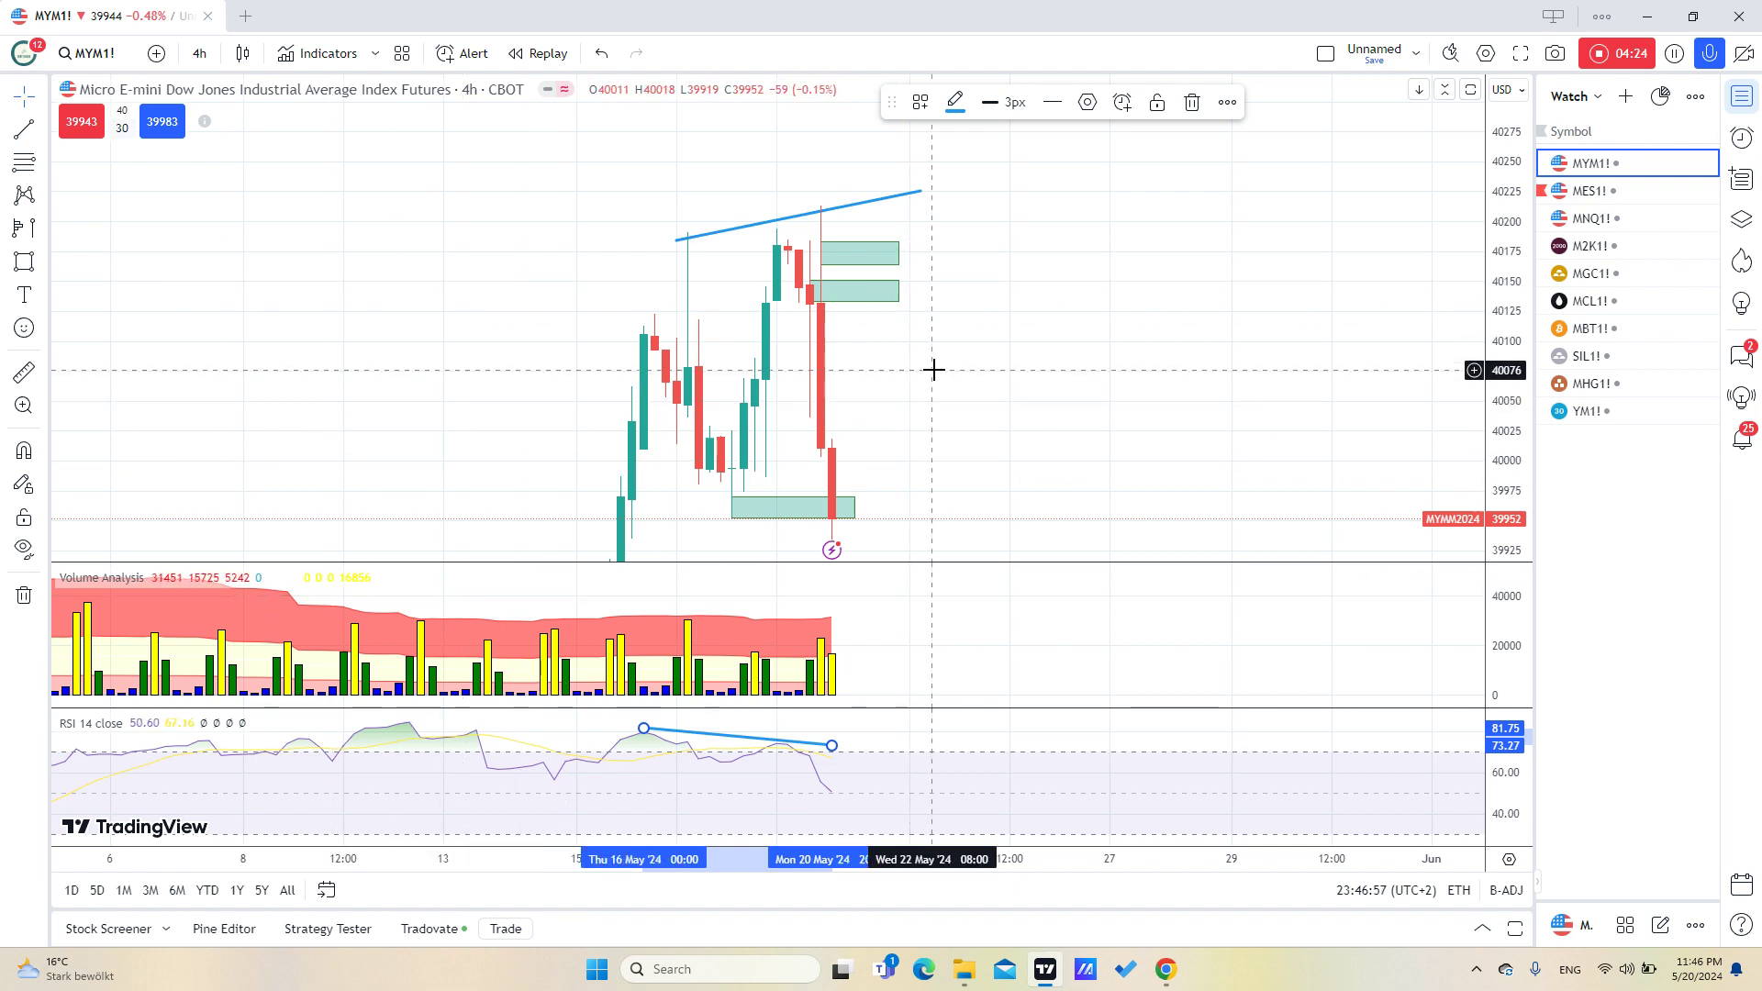
{"action": "left_click_drag", "start_coordinate": [933, 370], "coordinate": [820, 321]}
- Switch to the MES1! chart and move the start of the green 5348.75 ray back to 14 May 16:00
{"action": "left_click", "coordinate": [1601, 197]}
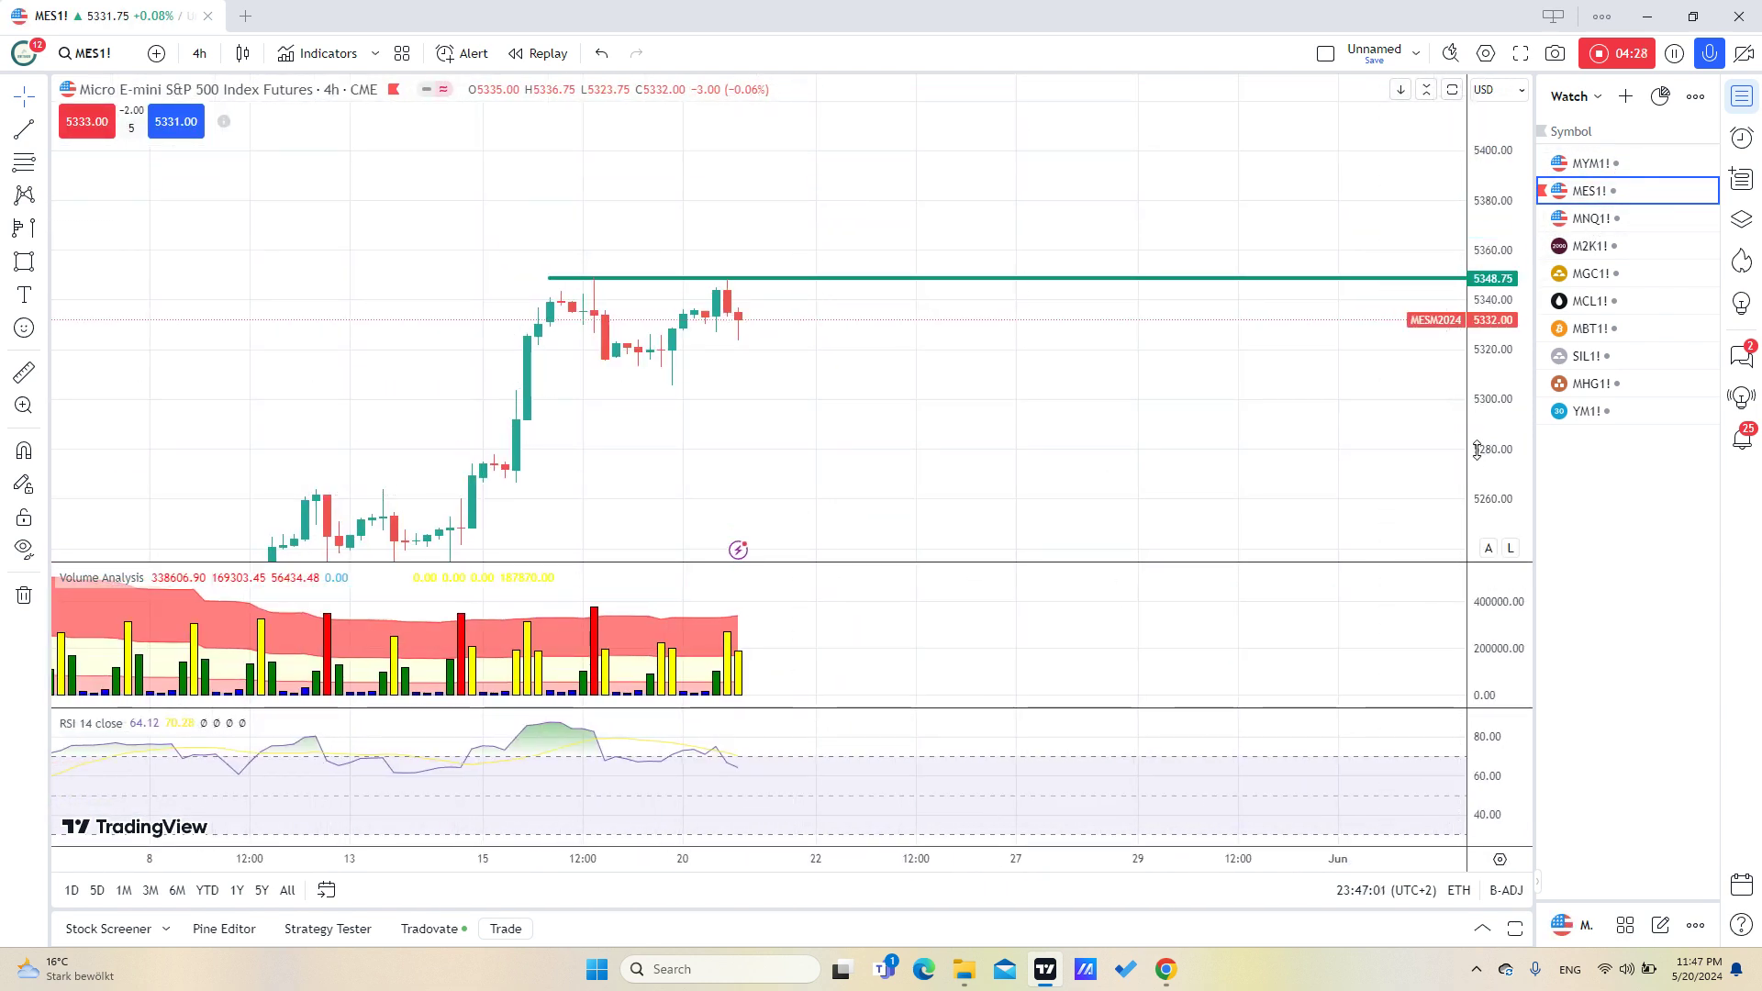
{"action": "left_click_drag", "start_coordinate": [1476, 448], "coordinate": [1476, 309]}
{"action": "scroll", "coordinate": [904, 376], "scroll_direction": "down", "scroll_amount": 2}
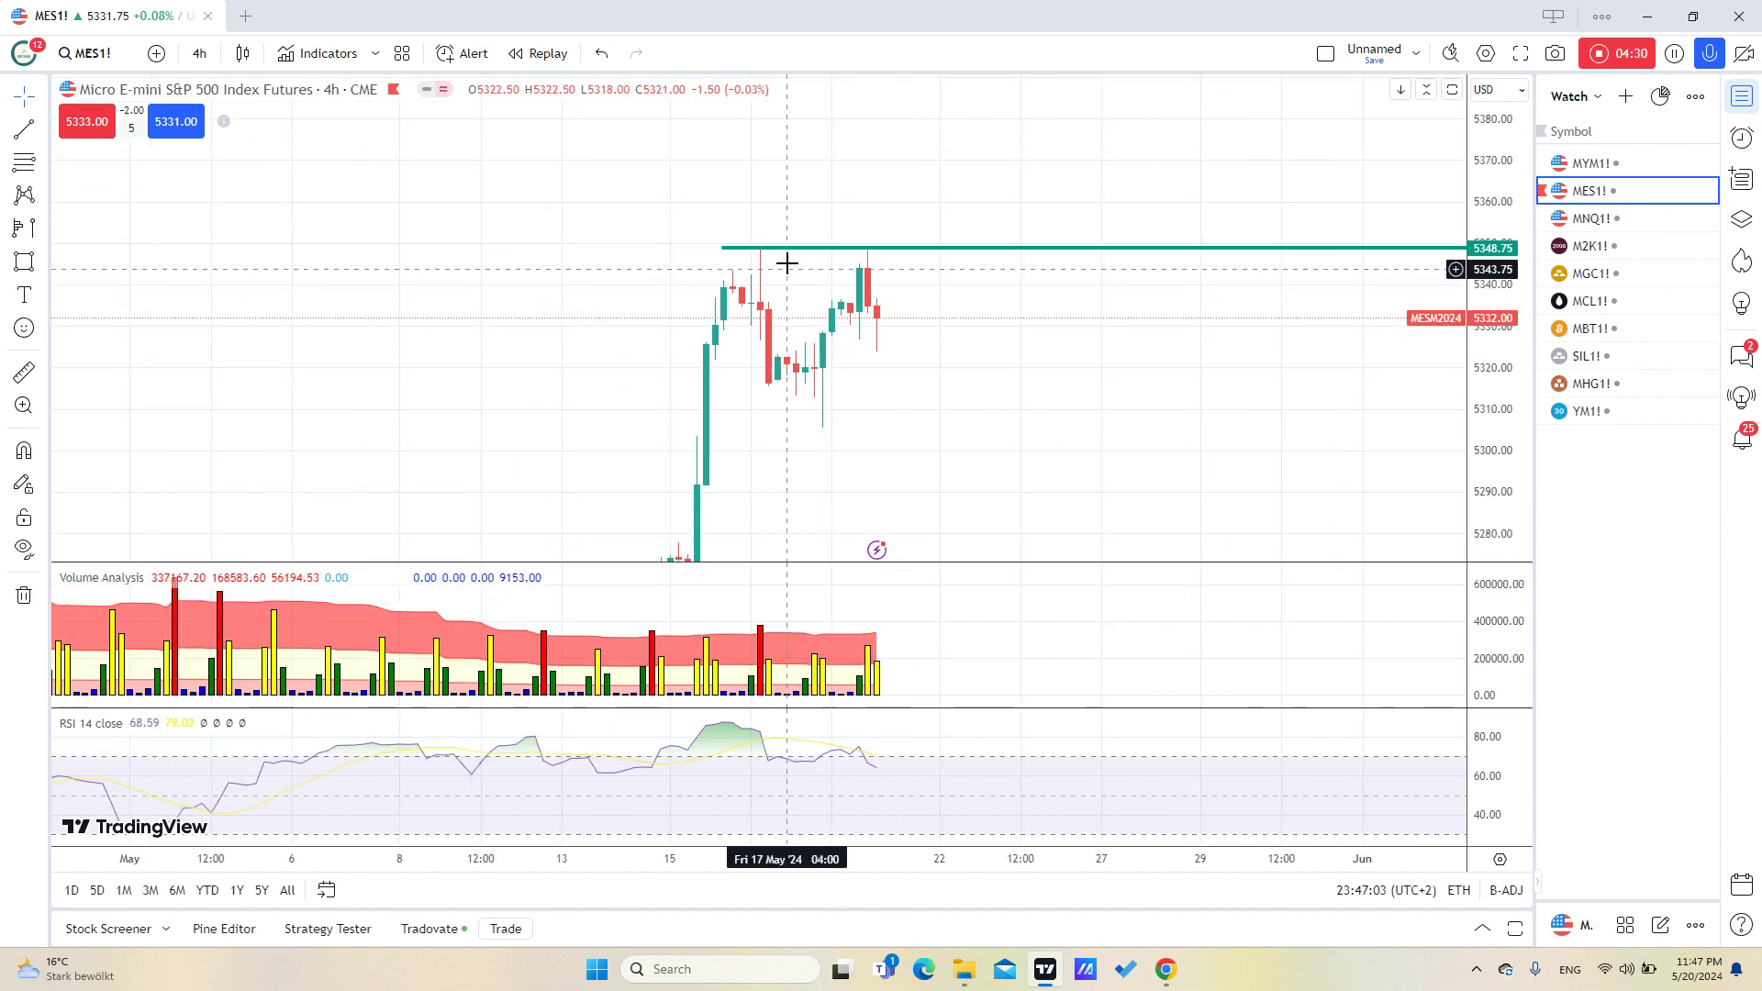
{"action": "left_click_drag", "start_coordinate": [727, 250], "coordinate": [715, 249]}
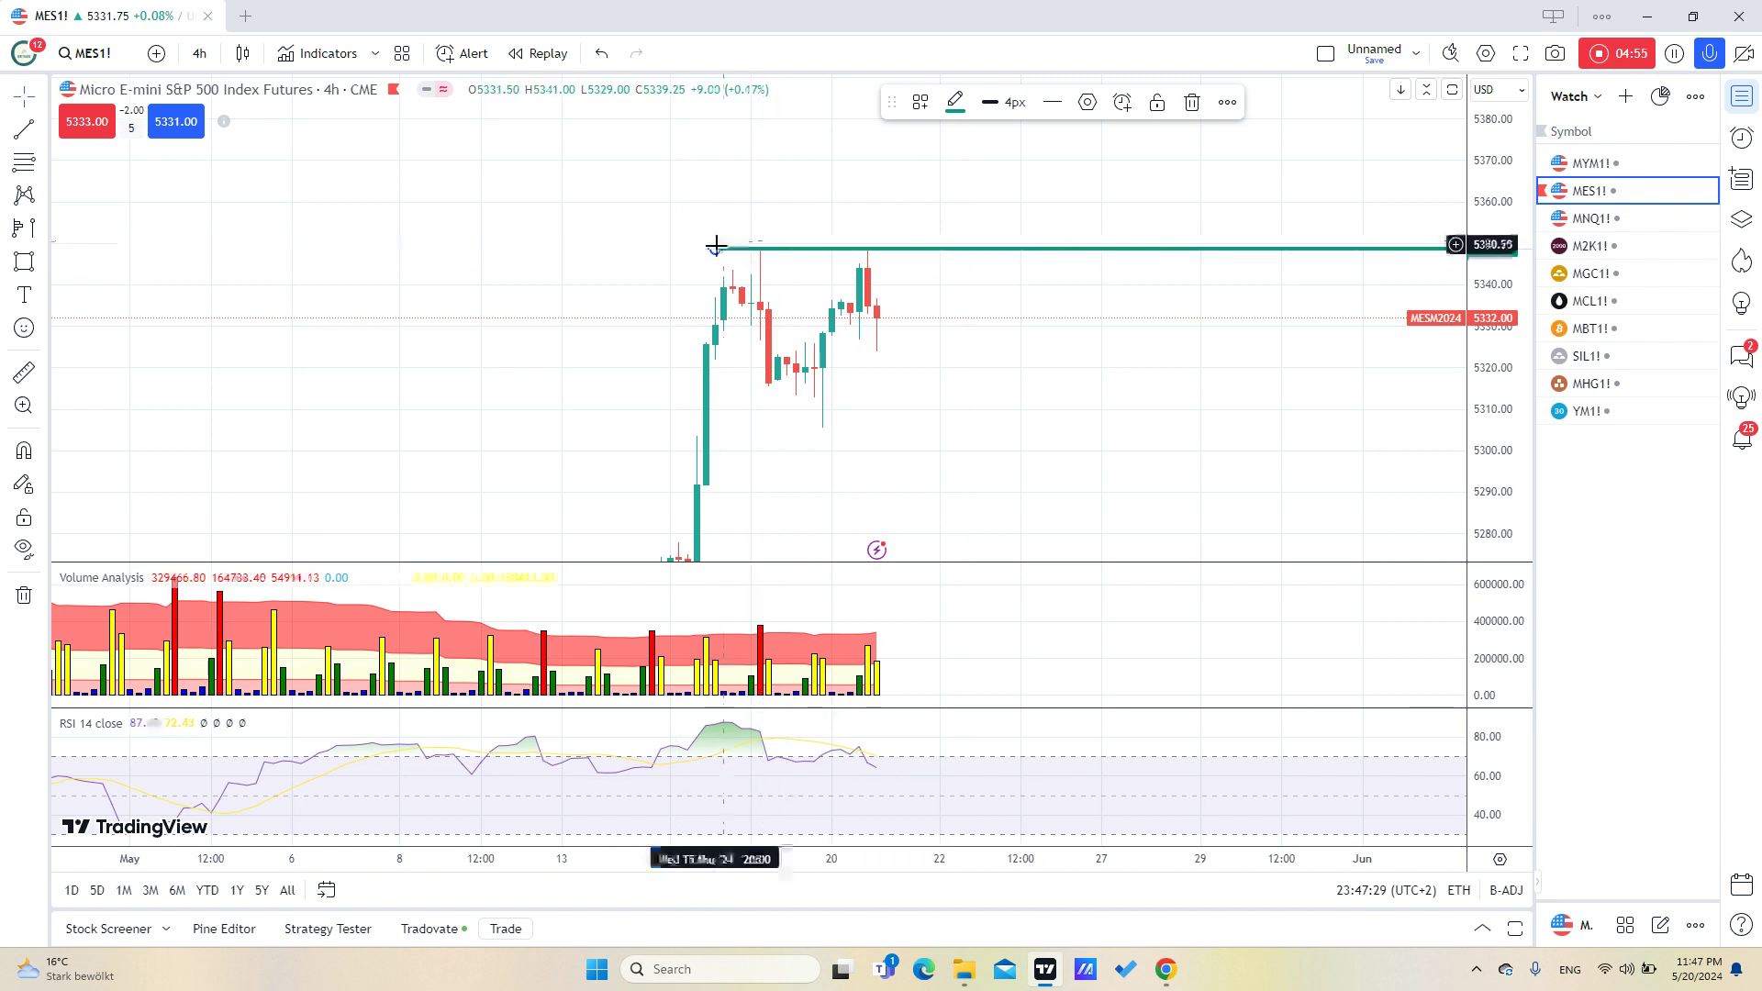
{"action": "left_click_drag", "start_coordinate": [715, 246], "coordinate": [650, 253]}
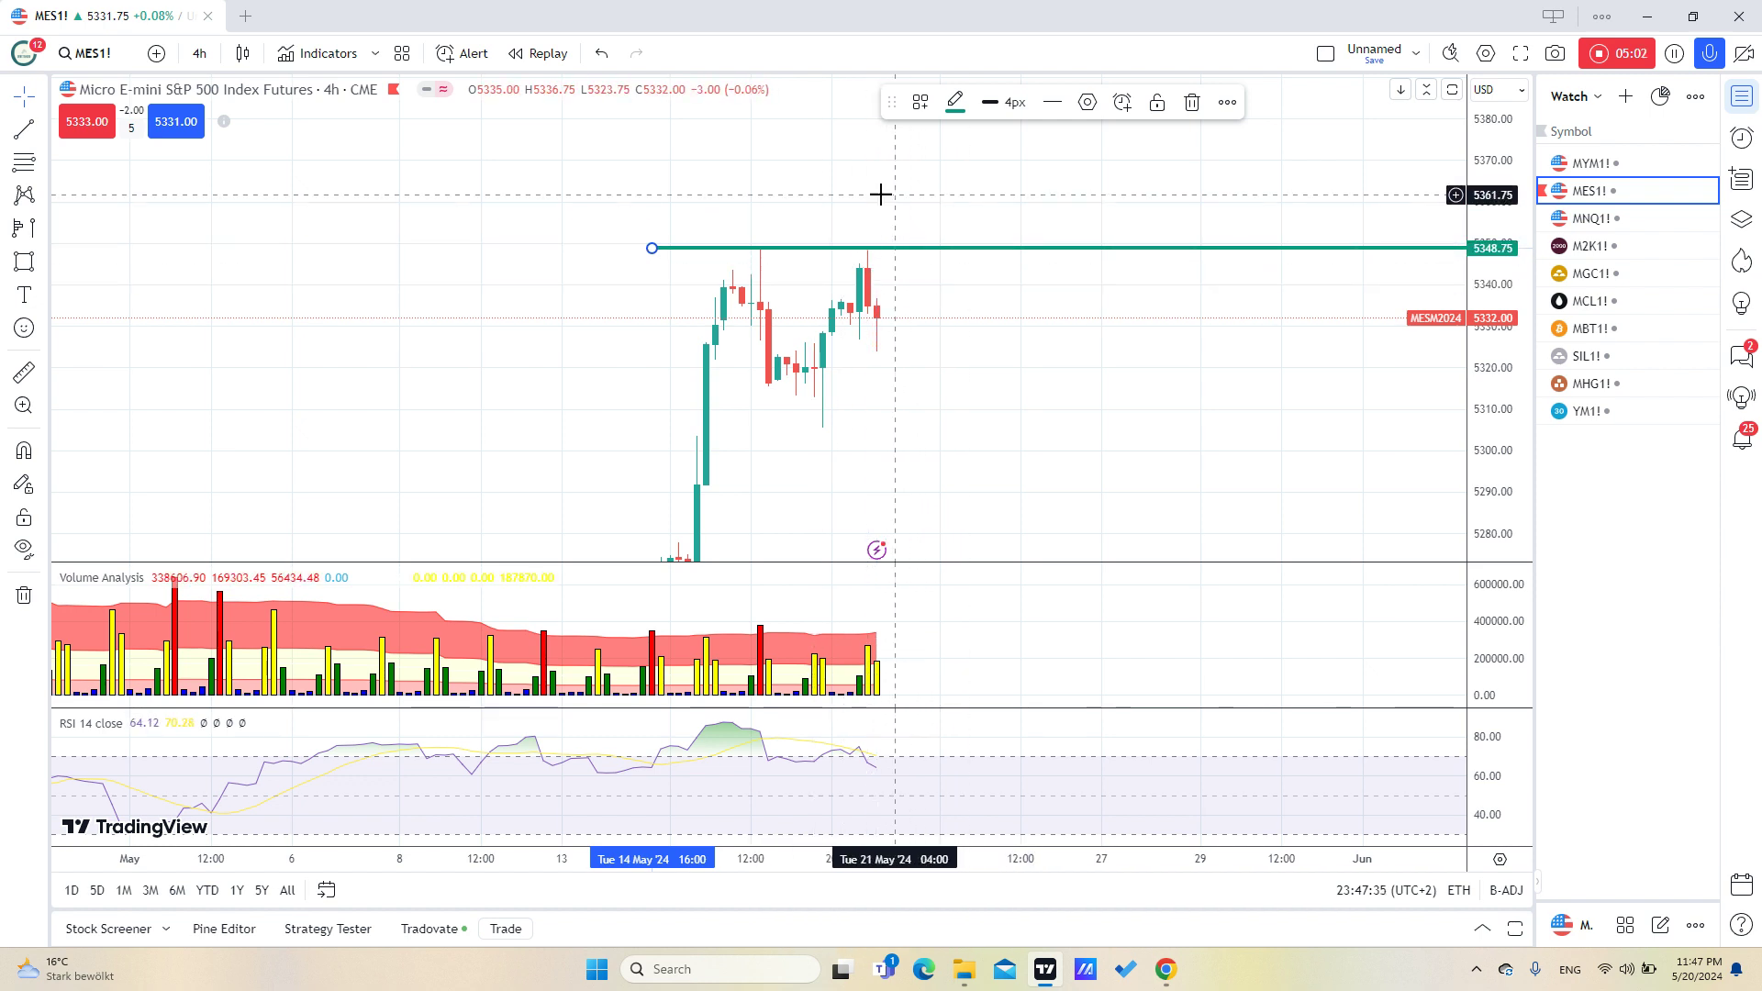
- Switch to the MNQ1! chart and set its interval to 1 hour
{"action": "left_click", "coordinate": [1593, 226]}
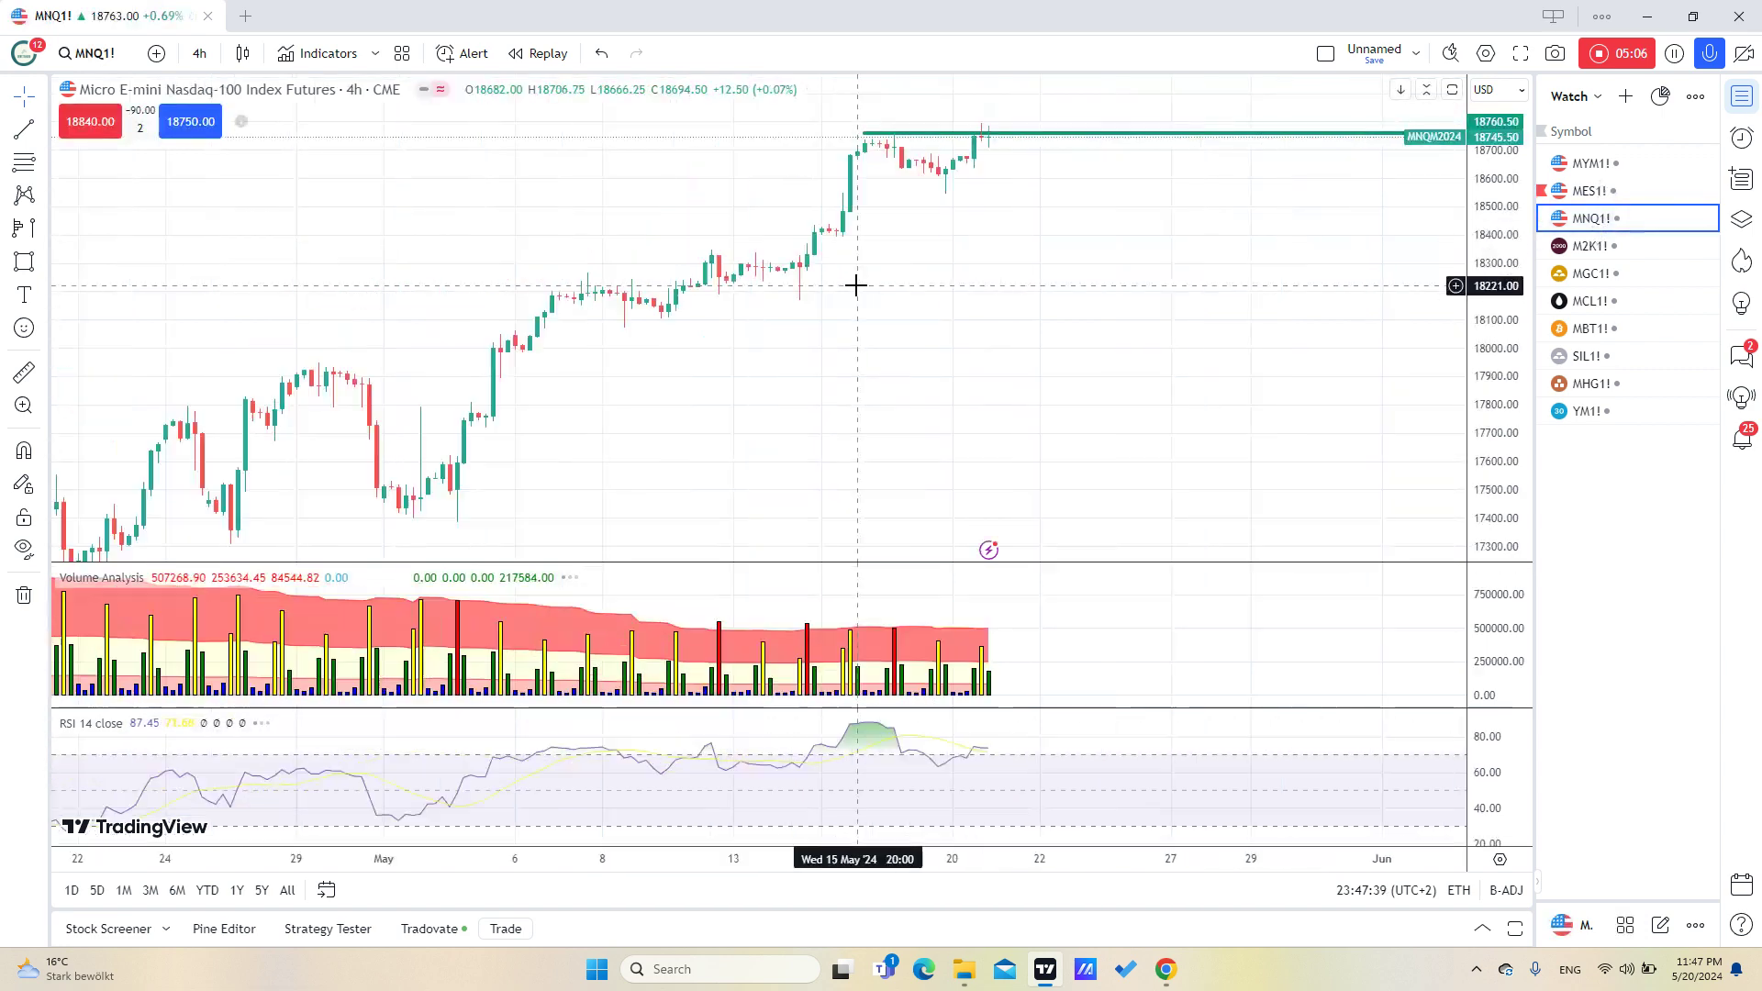
{"action": "scroll", "coordinate": [998, 276], "scroll_direction": "up", "scroll_amount": 5}
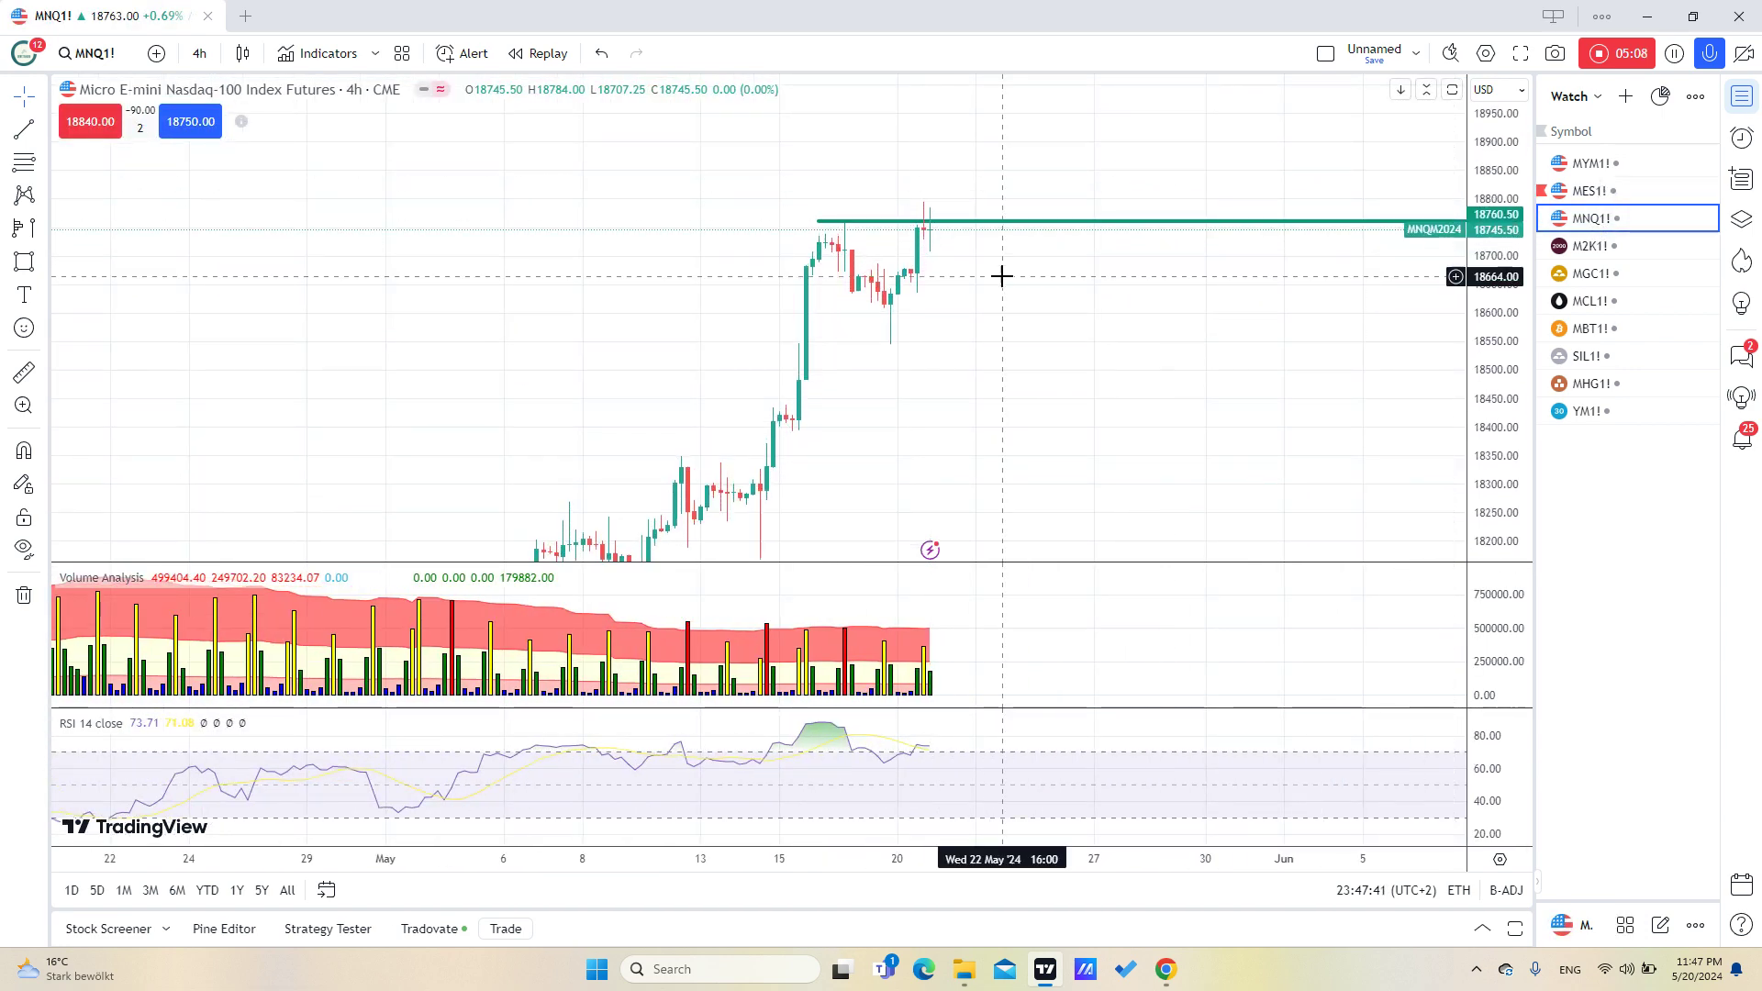
{"action": "left_click_drag", "start_coordinate": [1483, 413], "coordinate": [1479, 233]}
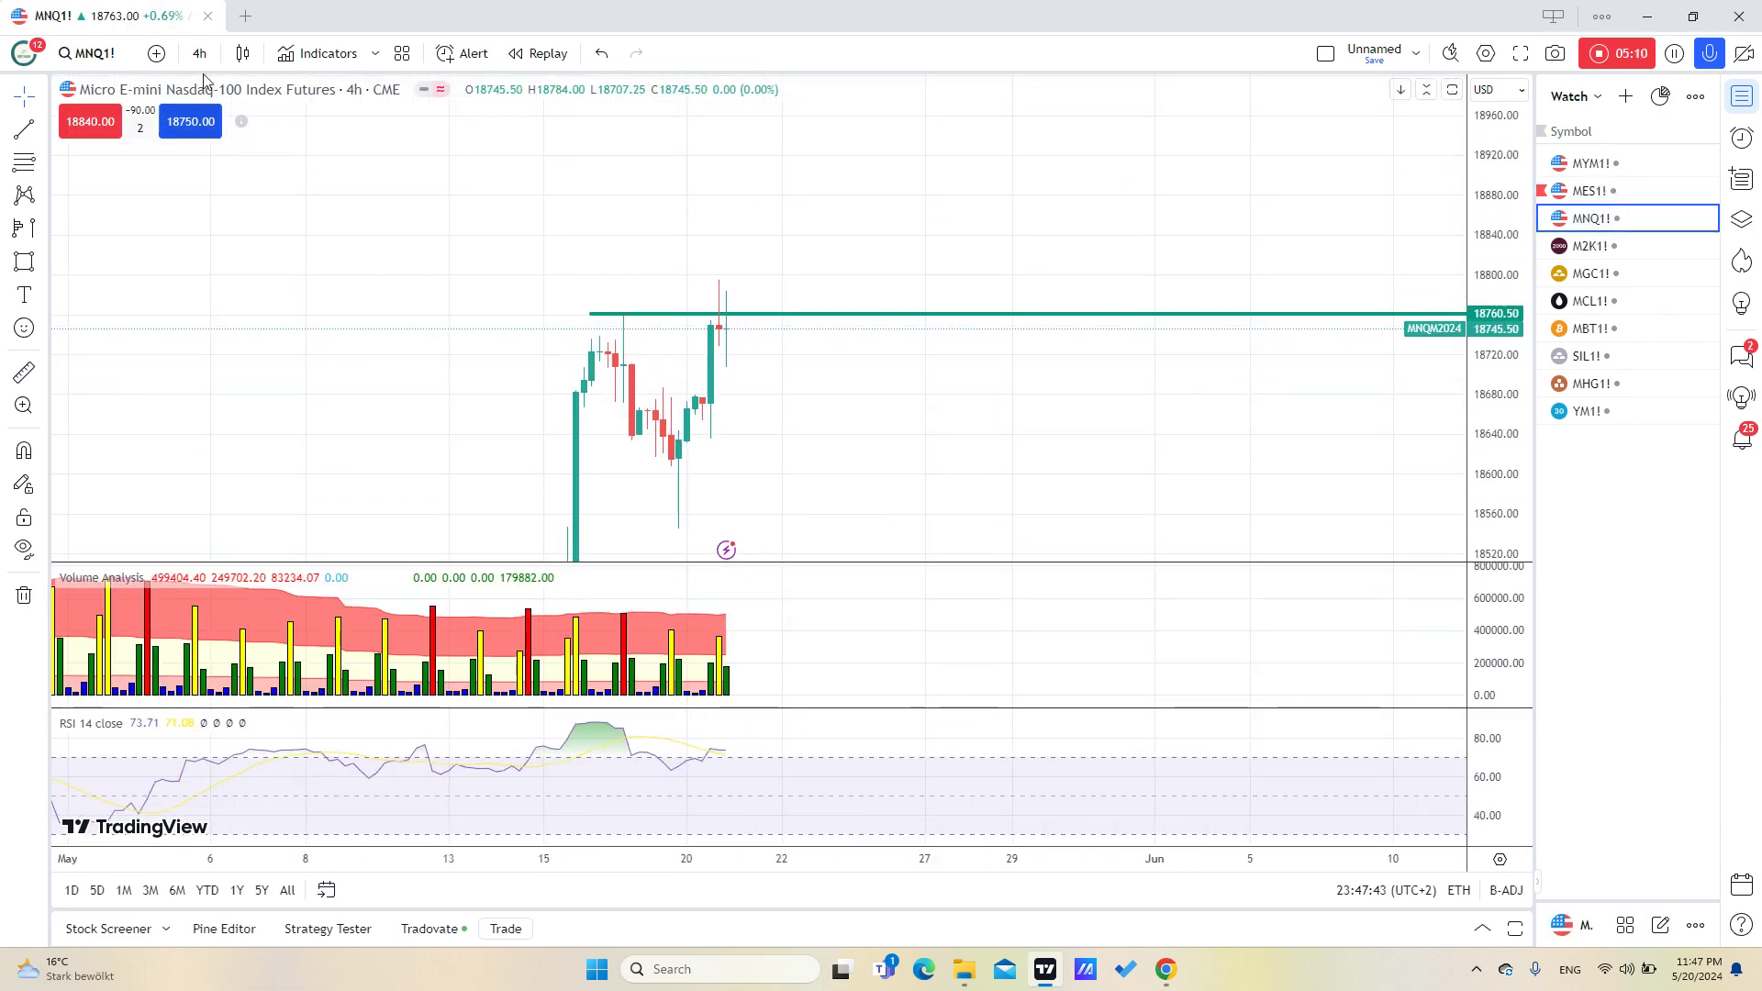
{"action": "left_click", "coordinate": [199, 53]}
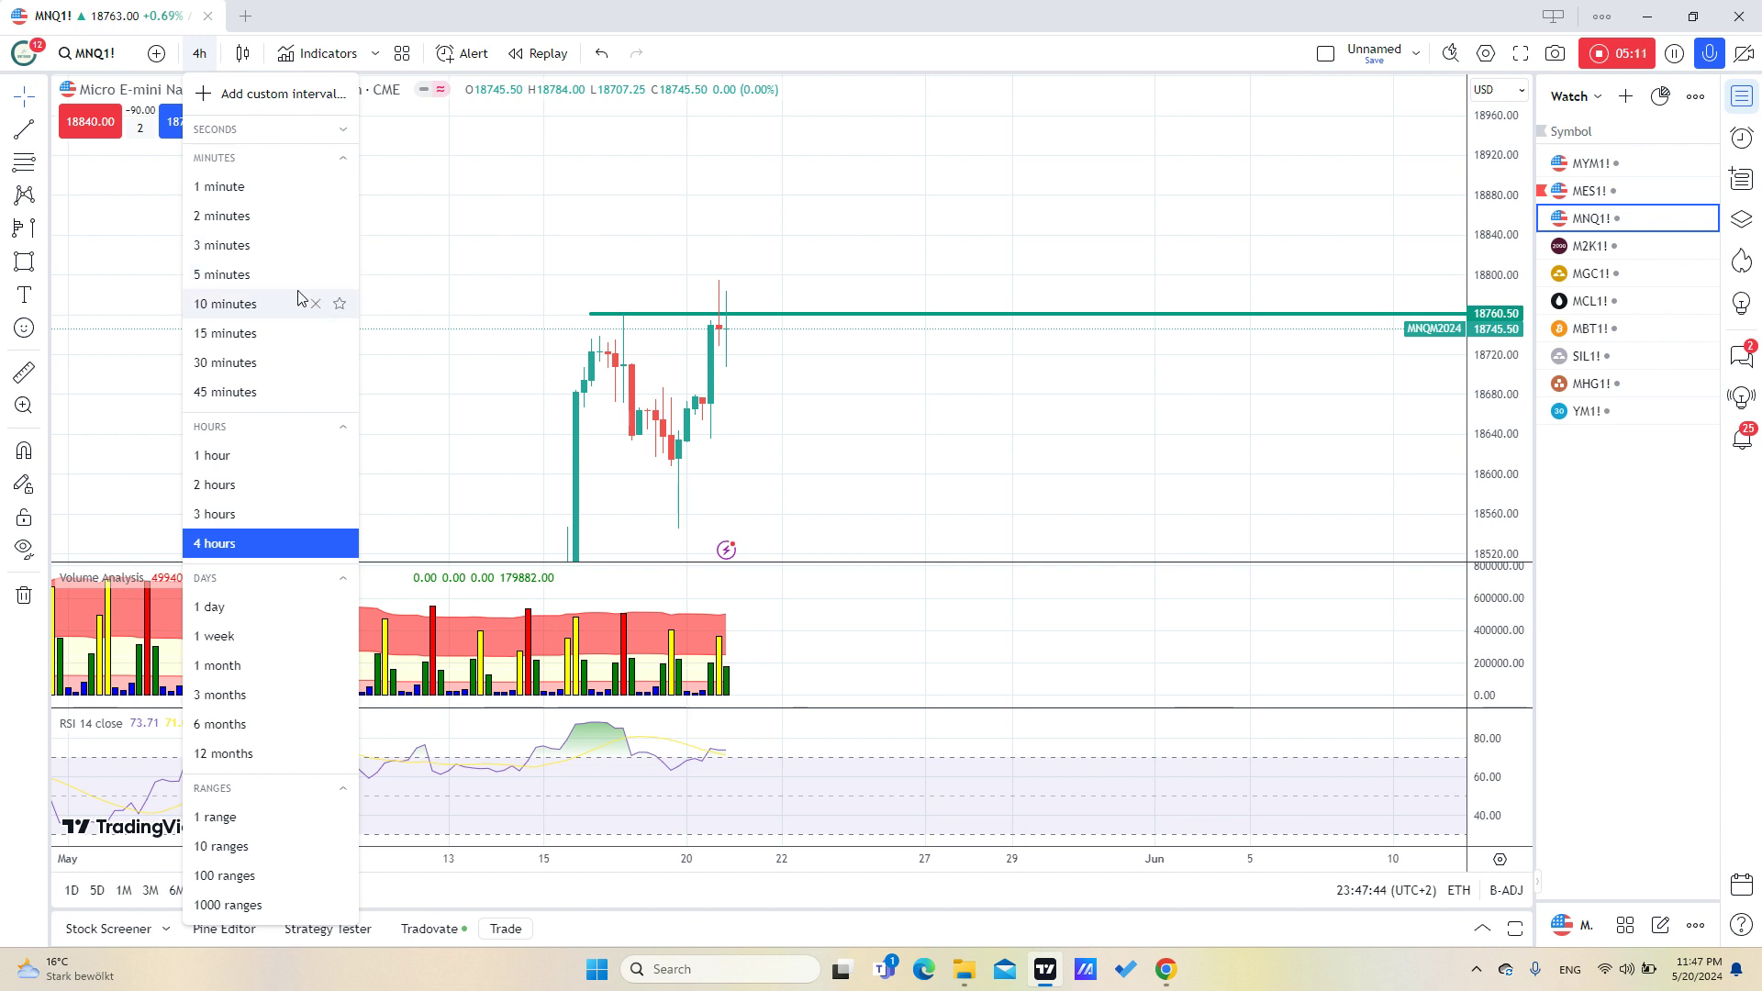
{"action": "left_click", "coordinate": [224, 455]}
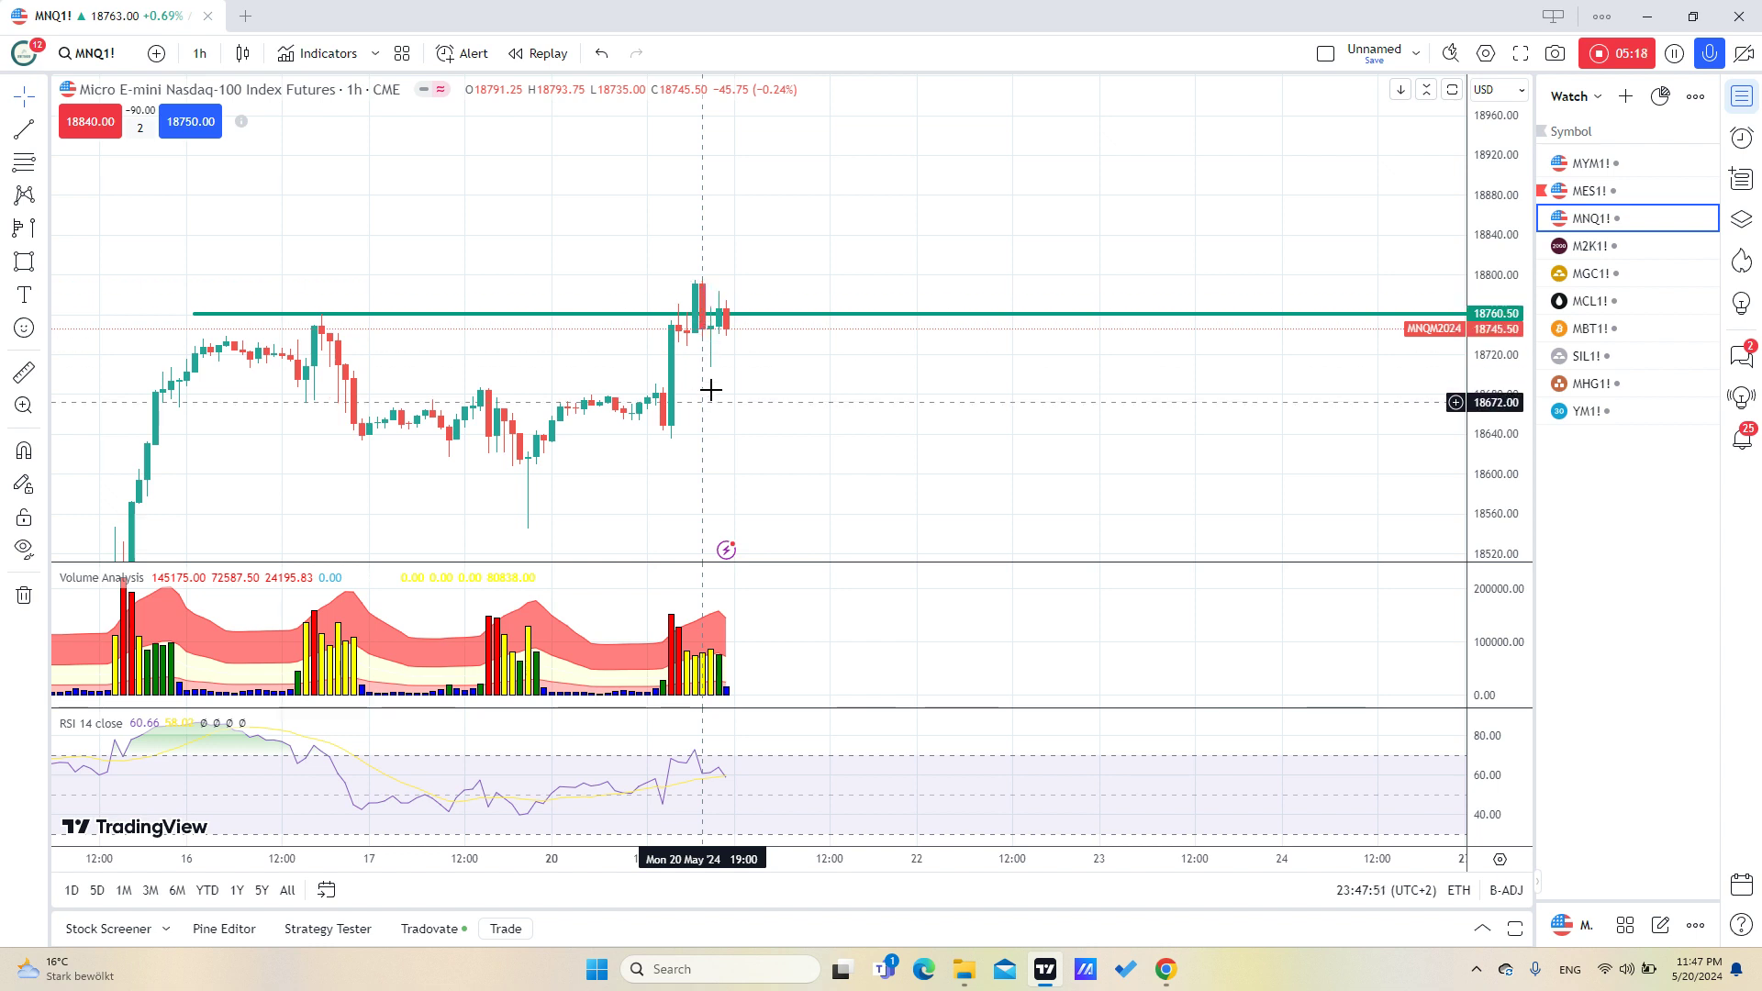
- Draw a descending trend line along the 16 May high, from about 18765 to about 18540 on 22 May
{"action": "left_click", "coordinate": [20, 163]}
{"action": "scroll", "coordinate": [789, 409], "scroll_direction": "down", "scroll_amount": 2}
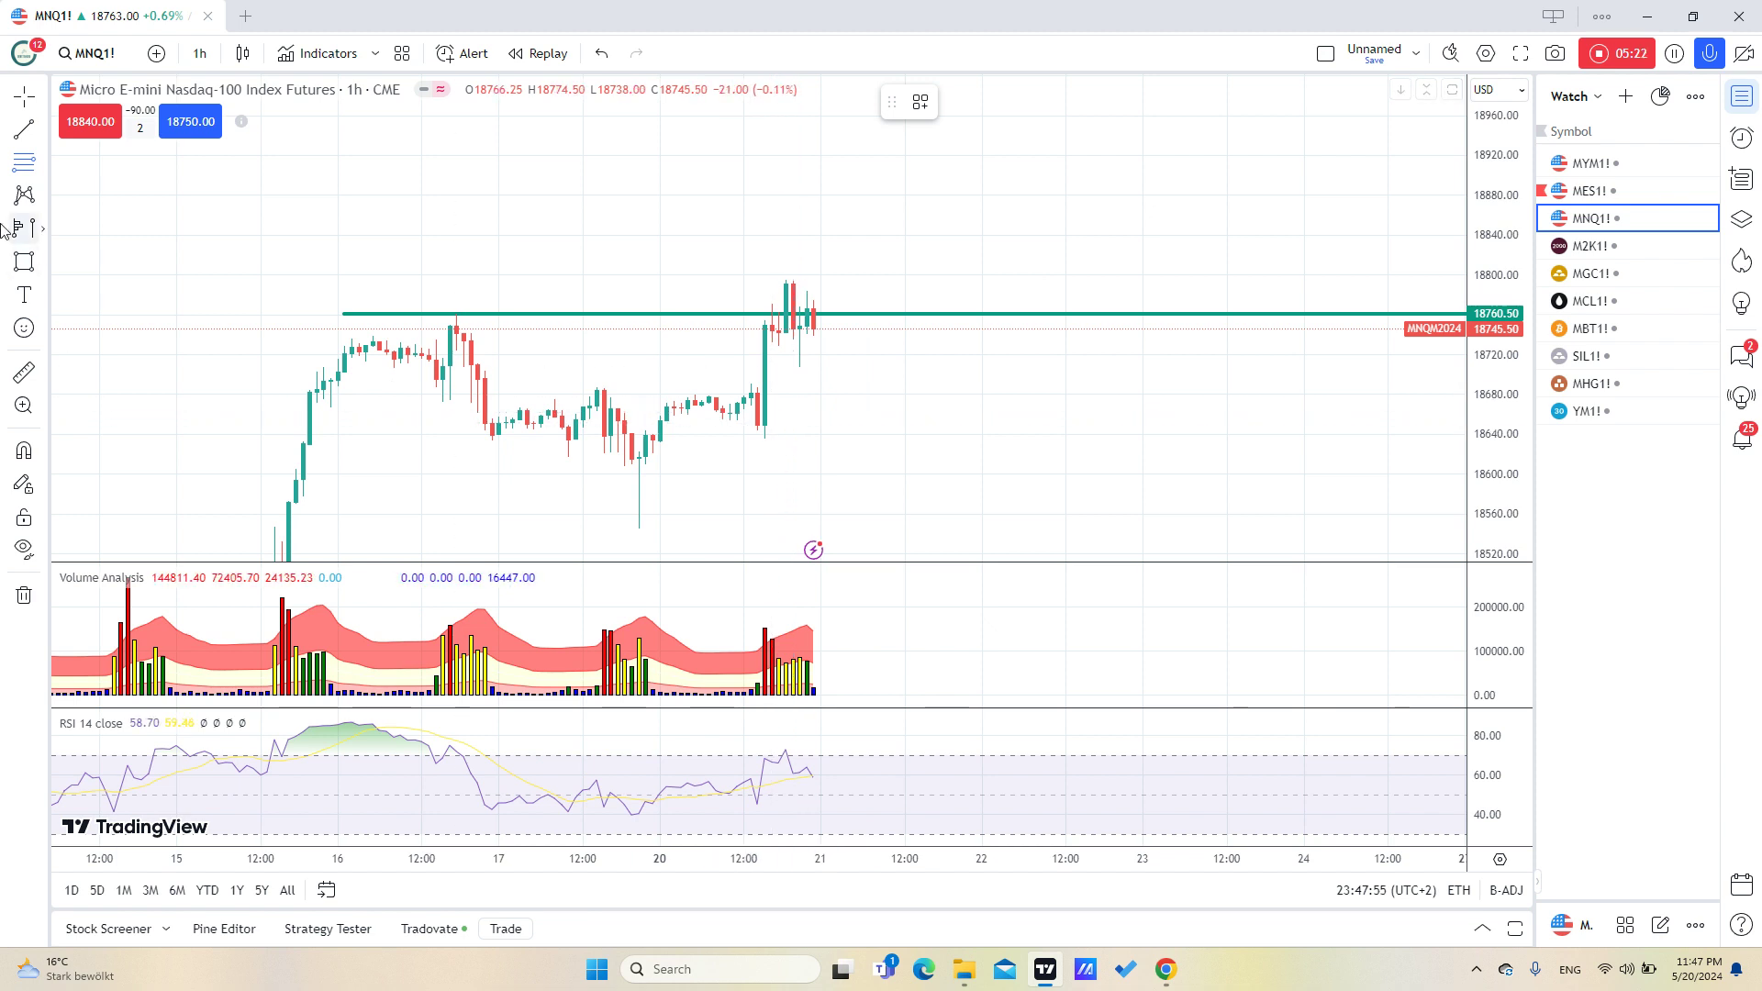
{"action": "scroll", "coordinate": [714, 426], "scroll_direction": "down", "scroll_amount": 1}
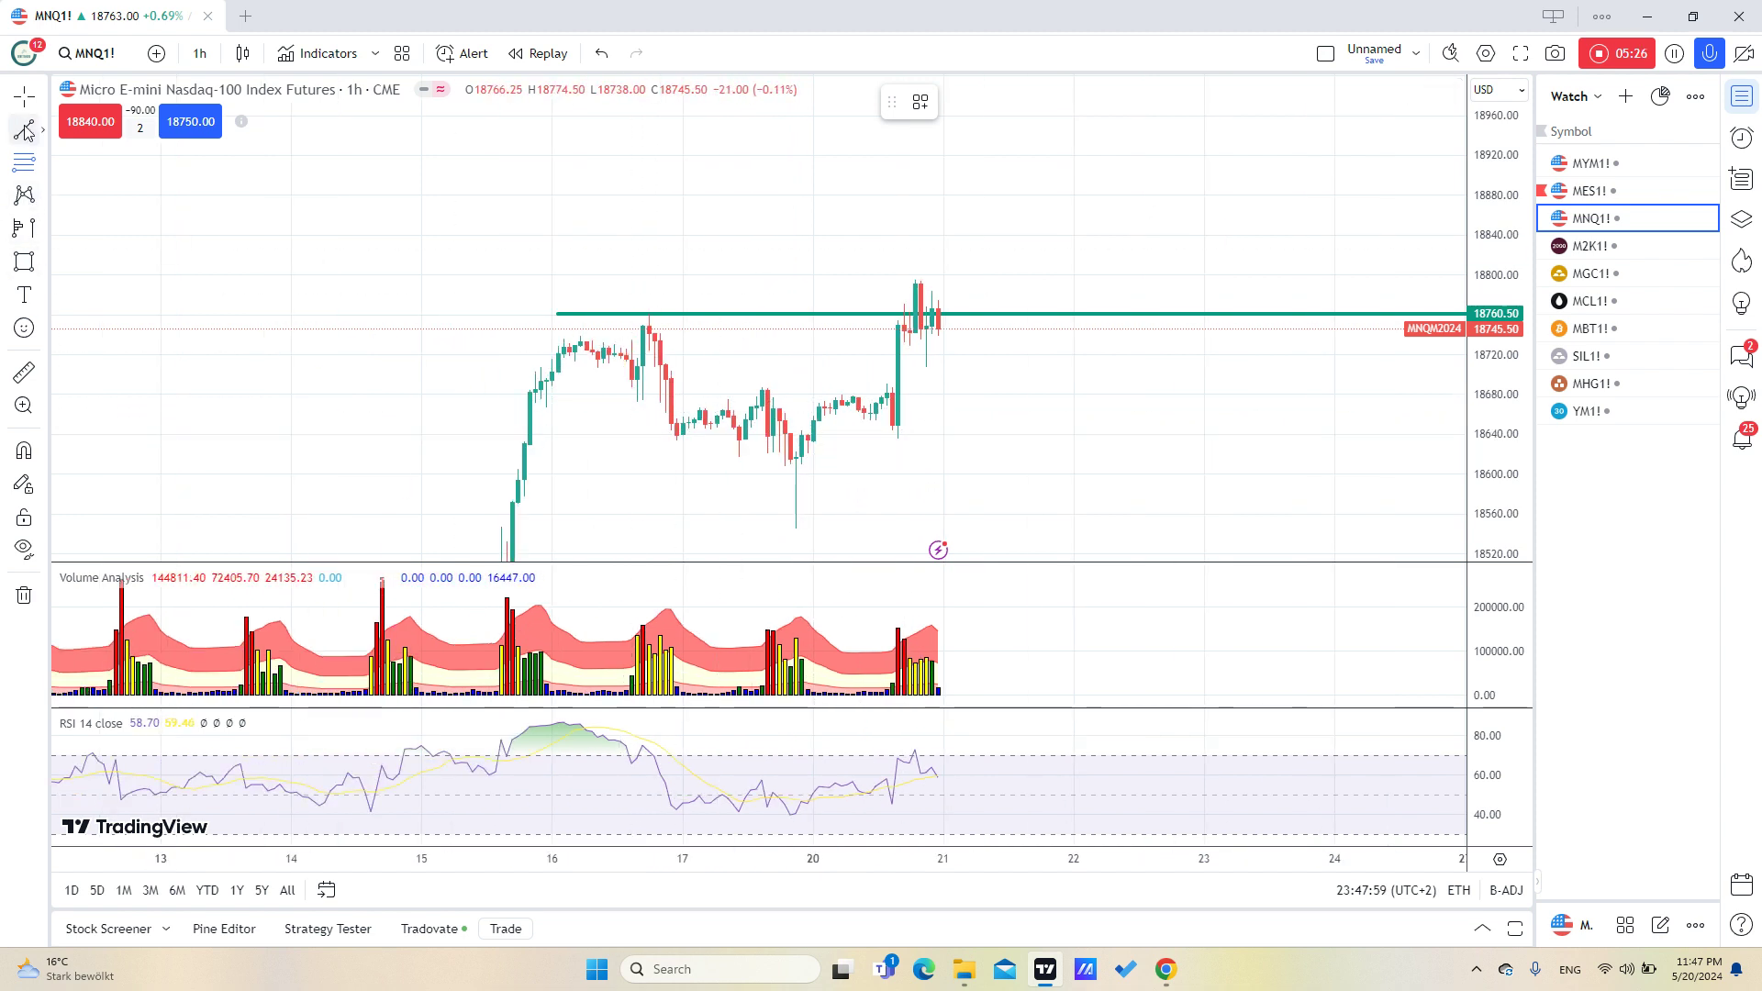
{"action": "left_click", "coordinate": [597, 308]}
{"action": "left_click", "coordinate": [1113, 537]}
{"action": "left_click_drag", "start_coordinate": [645, 503], "coordinate": [598, 378]}
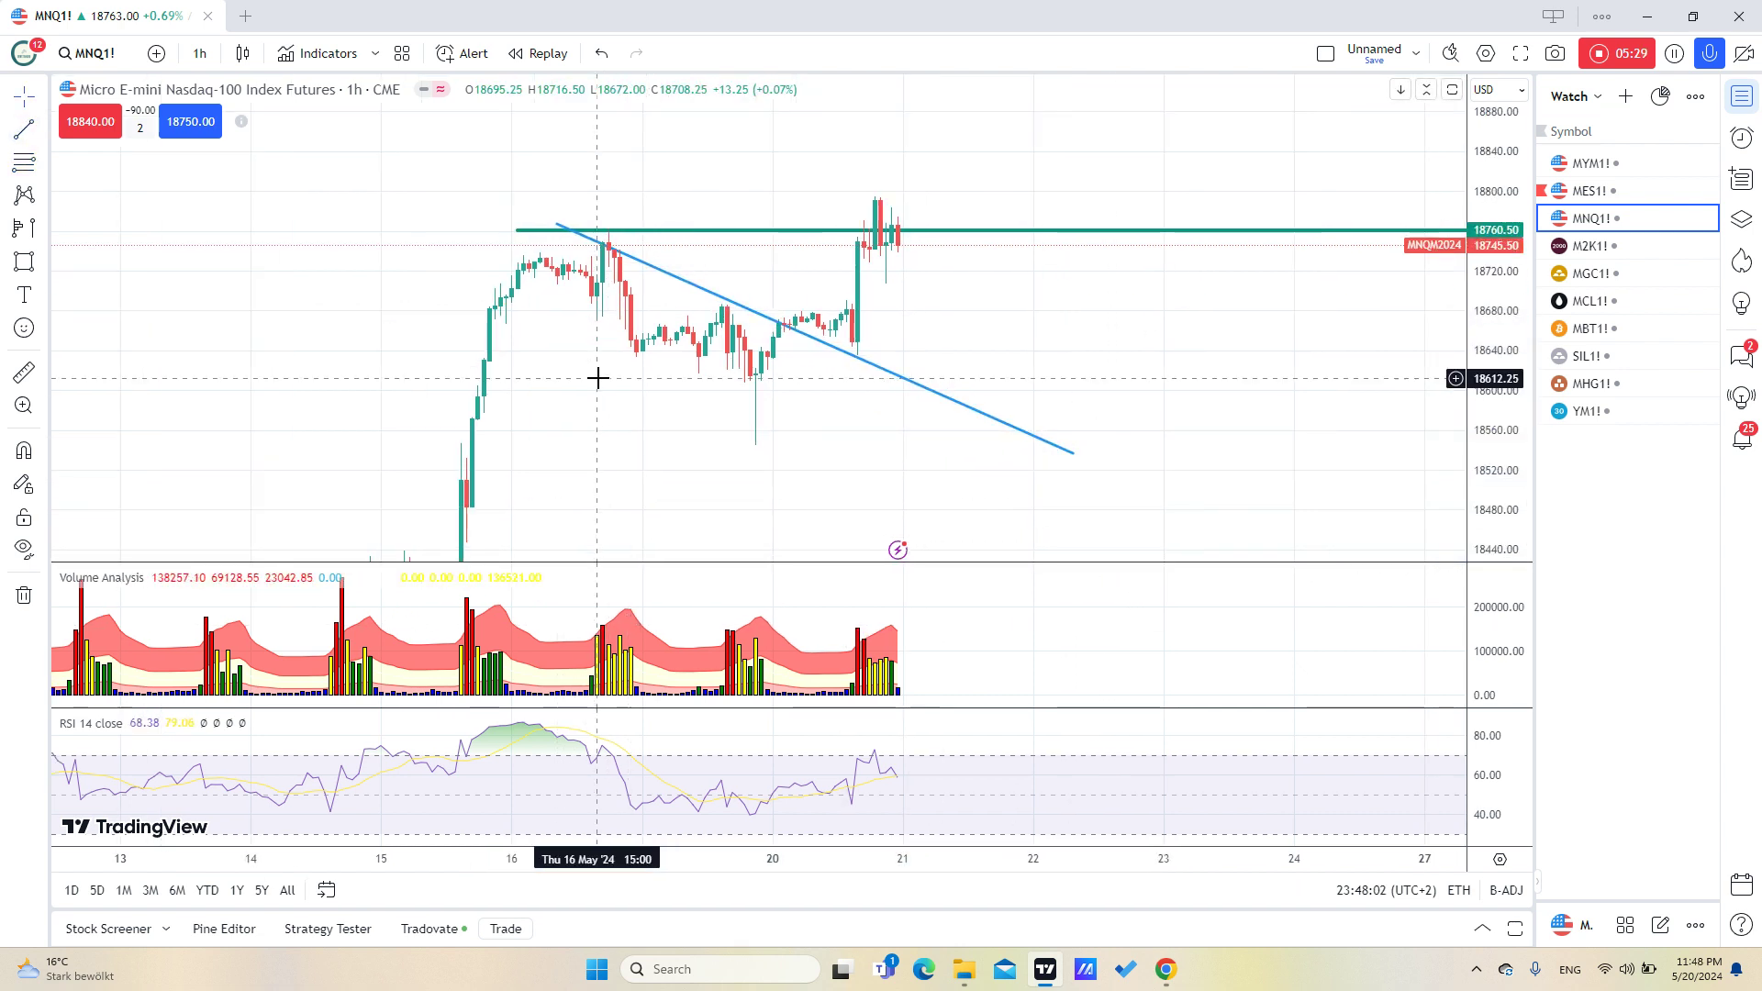
- Draw a lower descending channel line from 15 May 22:00 at 18705.25 to 21 May 20:00 at 18465.75
{"action": "left_click", "coordinate": [20, 137]}
{"action": "left_click", "coordinate": [506, 286]}
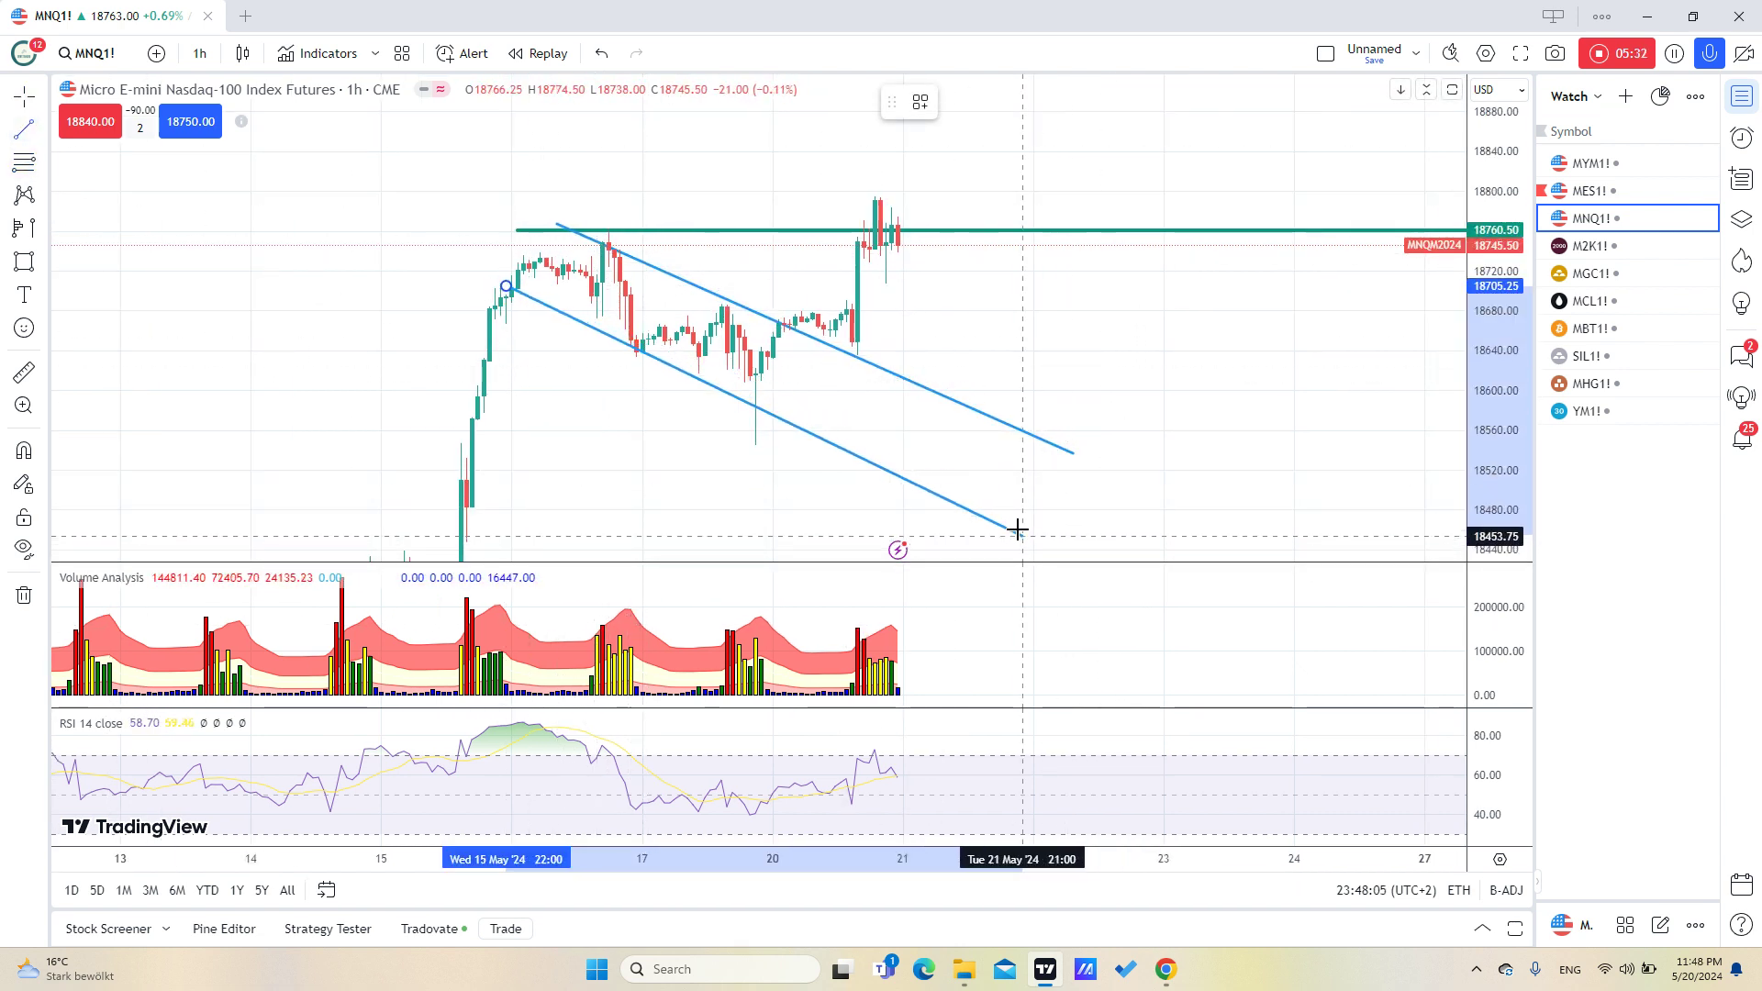
{"action": "left_click", "coordinate": [1016, 525]}
- Change the MNQ1! chart interval to 15 minutes
{"action": "scroll", "coordinate": [609, 444], "scroll_direction": "down", "scroll_amount": 3}
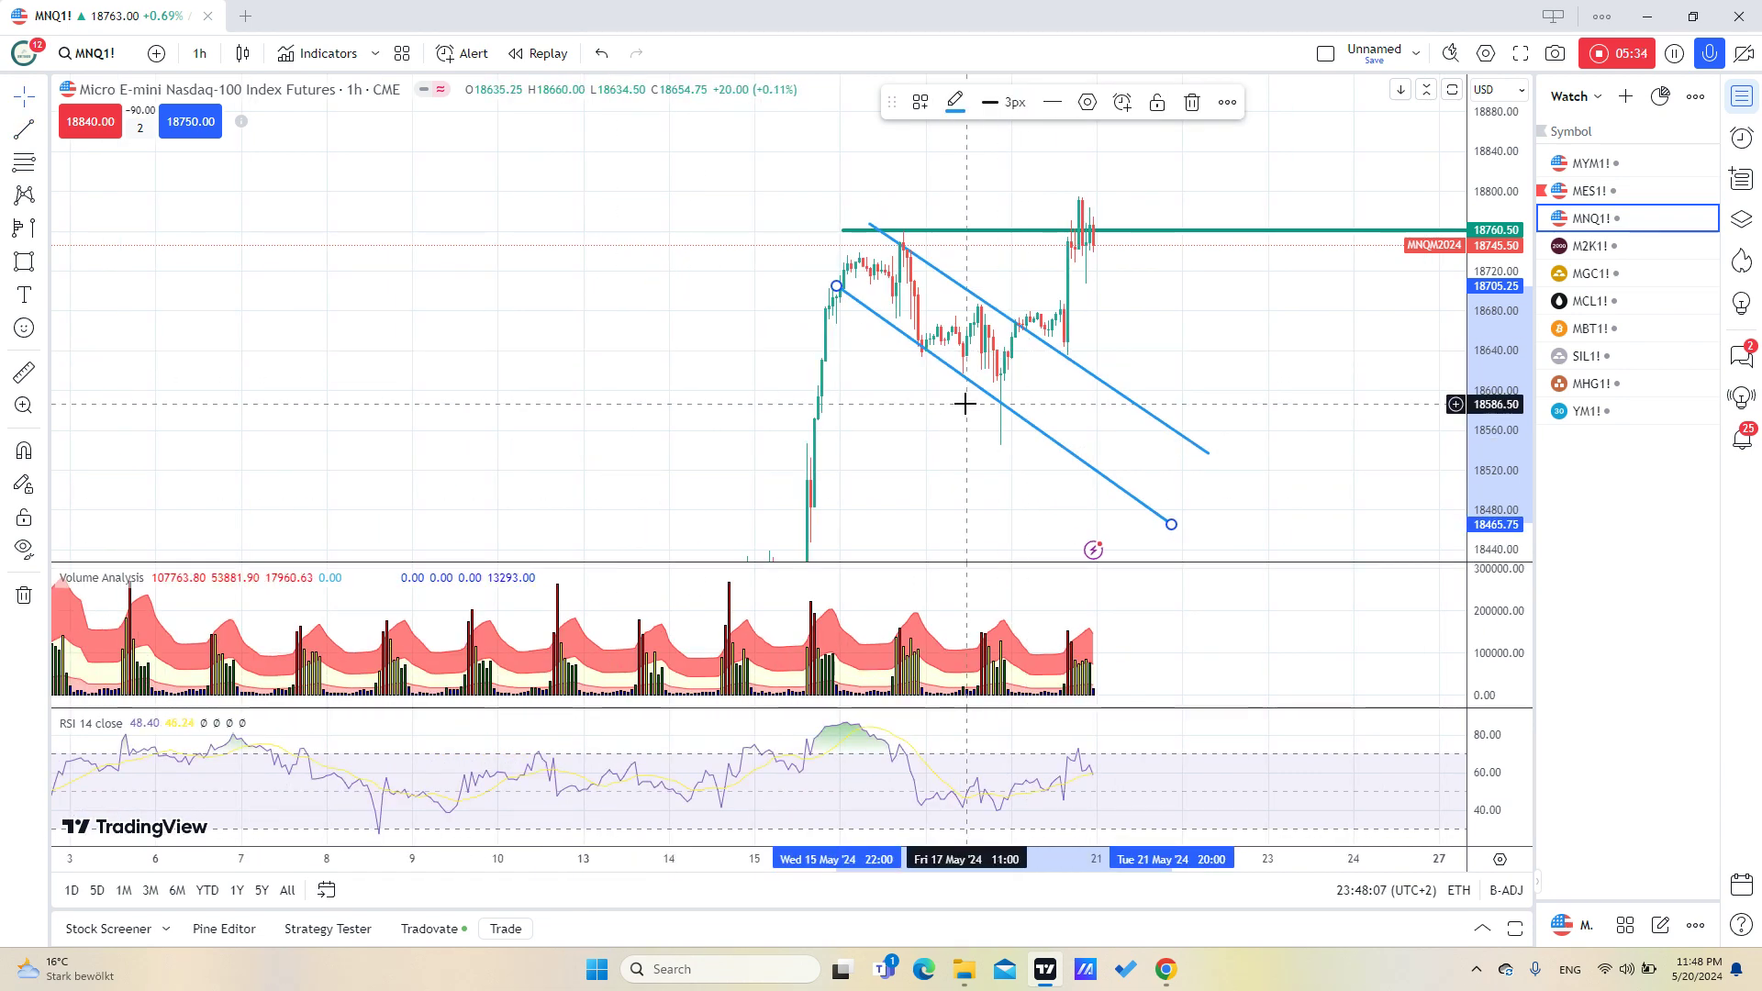
{"action": "left_click_drag", "start_coordinate": [876, 416], "coordinate": [797, 403]}
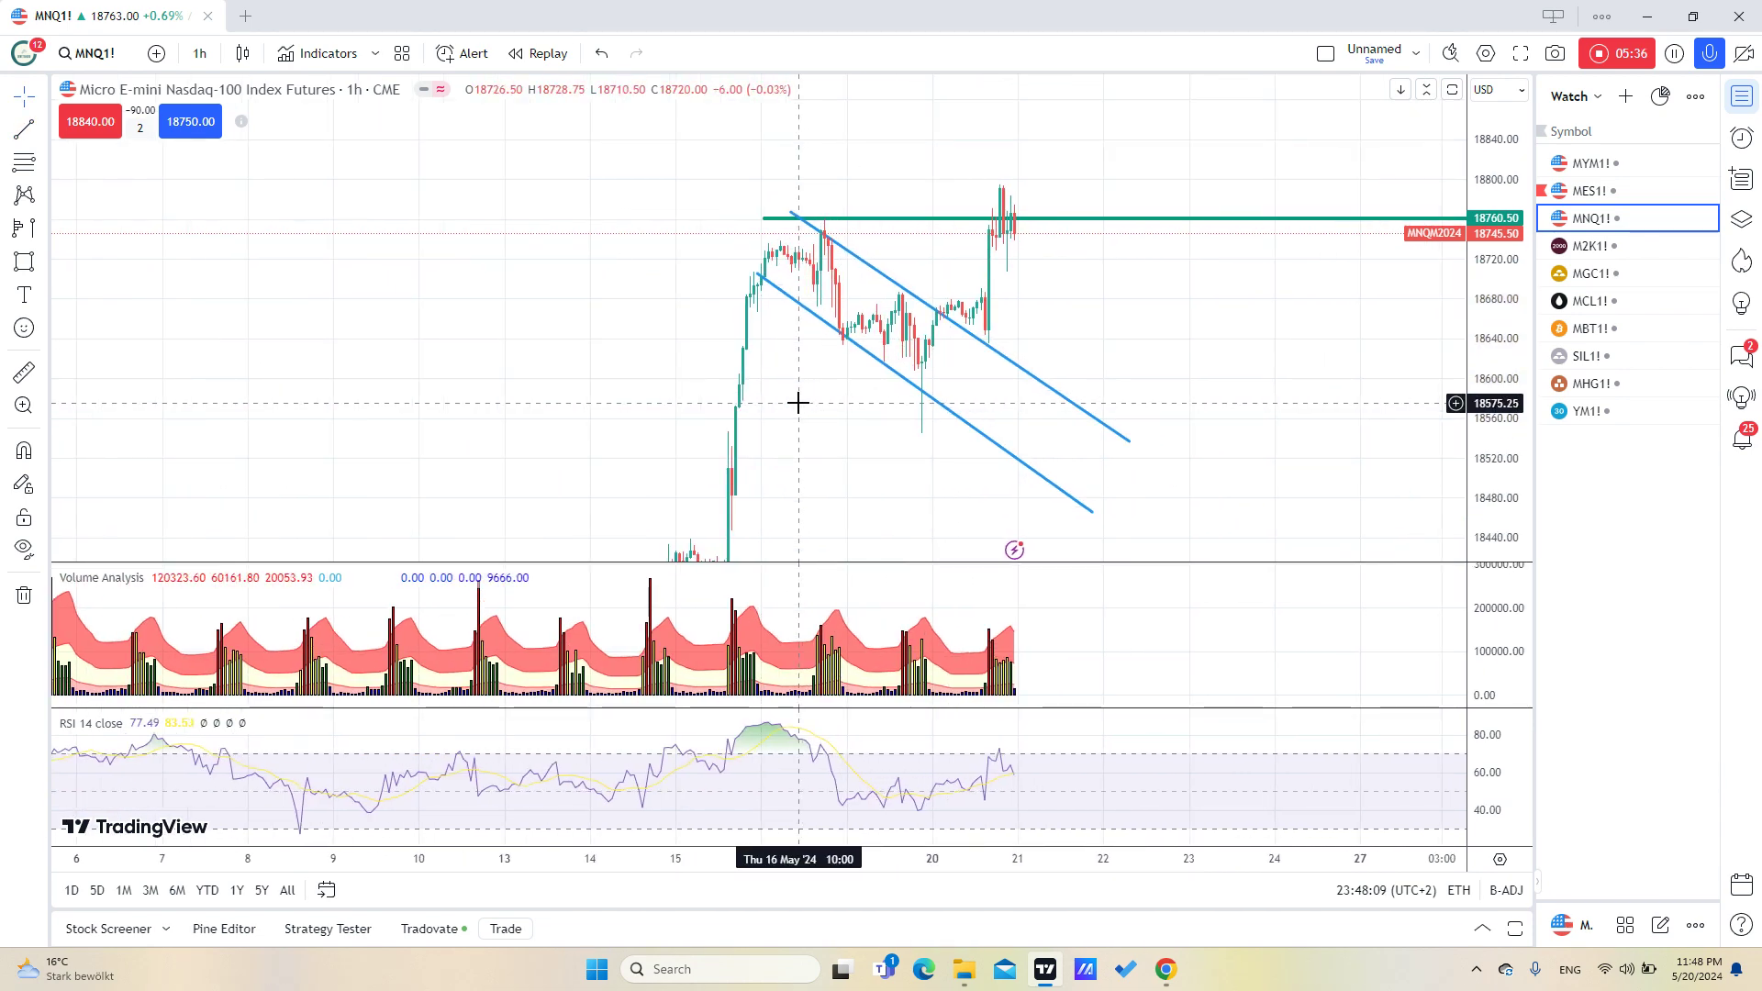
{"action": "left_click_drag", "start_coordinate": [1516, 267], "coordinate": [1512, 361]}
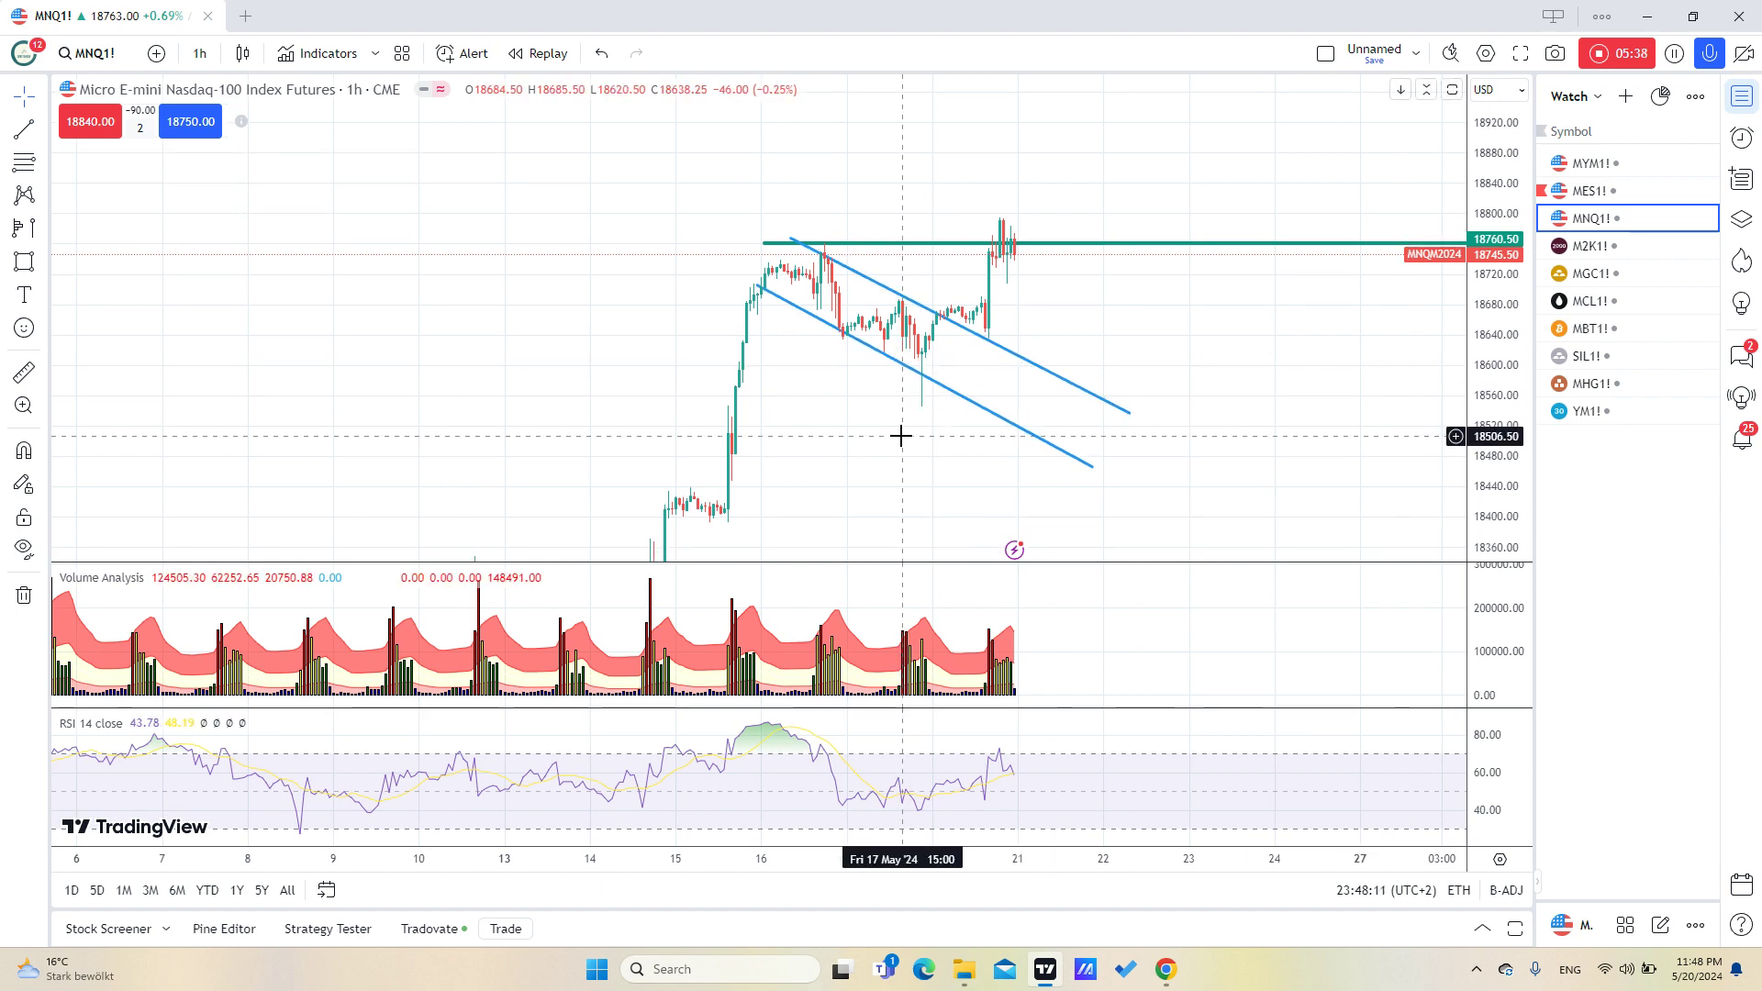
{"action": "scroll", "coordinate": [901, 436], "scroll_direction": "down", "scroll_amount": 1}
{"action": "left_click_drag", "start_coordinate": [901, 436], "coordinate": [653, 438]}
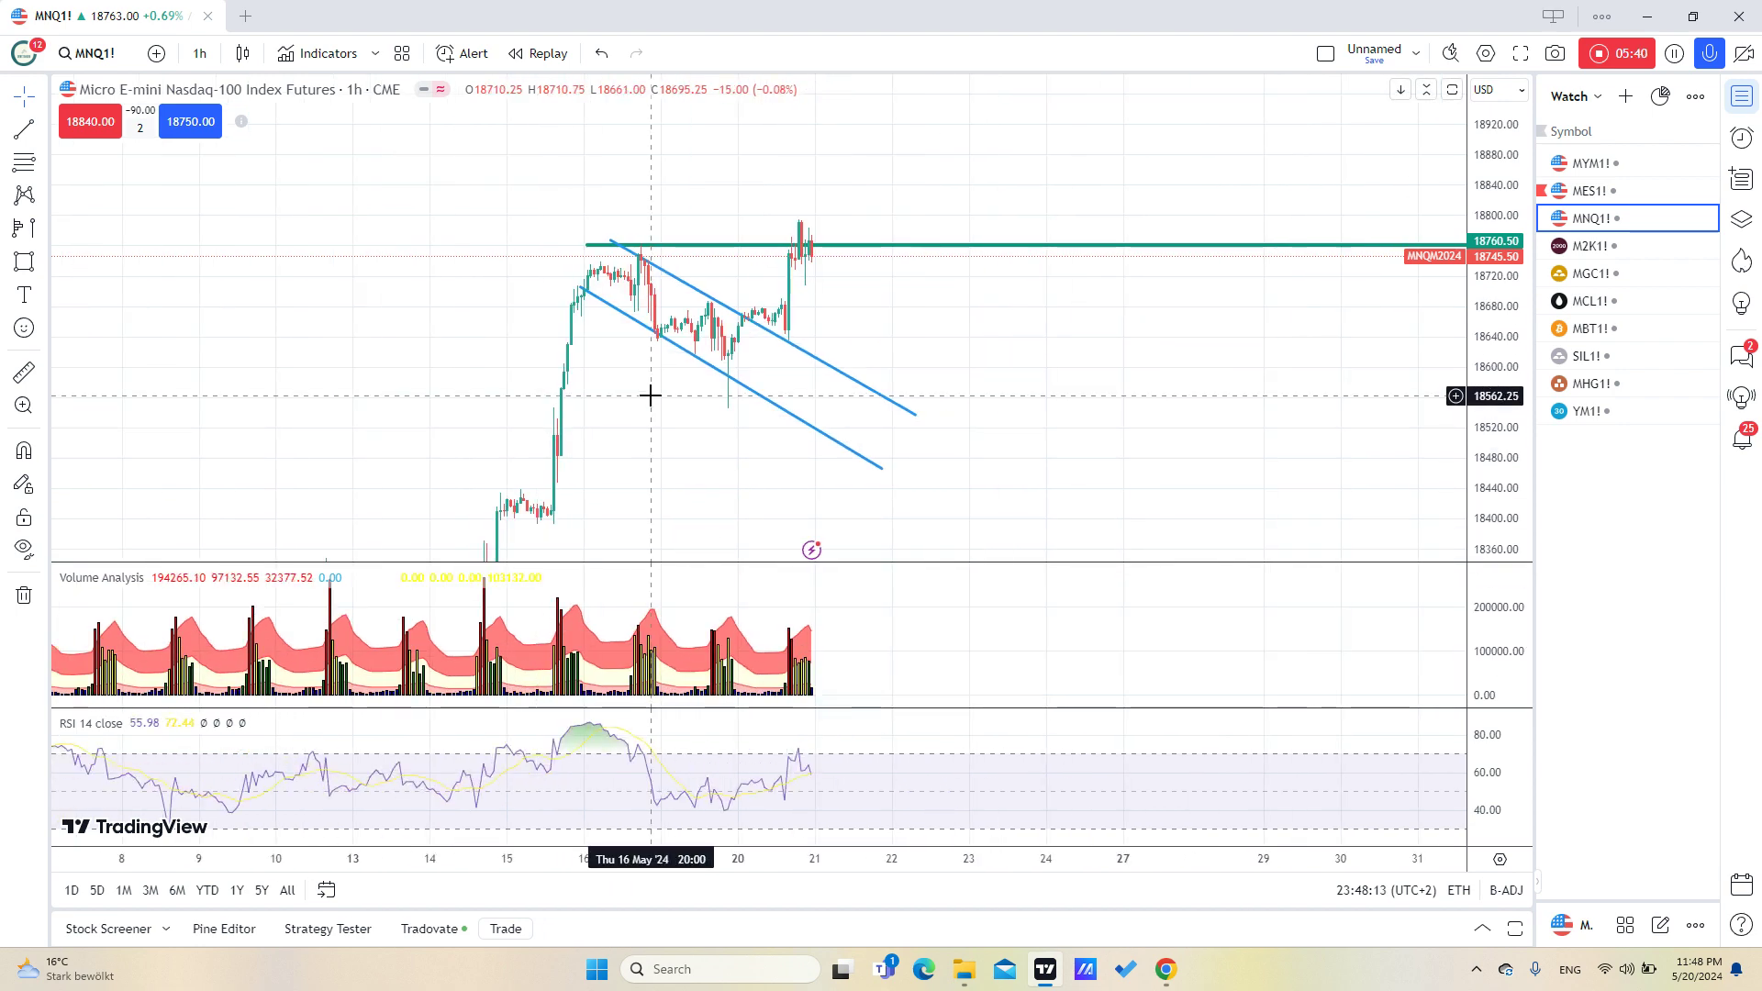
{"action": "scroll", "coordinate": [650, 395], "scroll_direction": "up", "scroll_amount": 1}
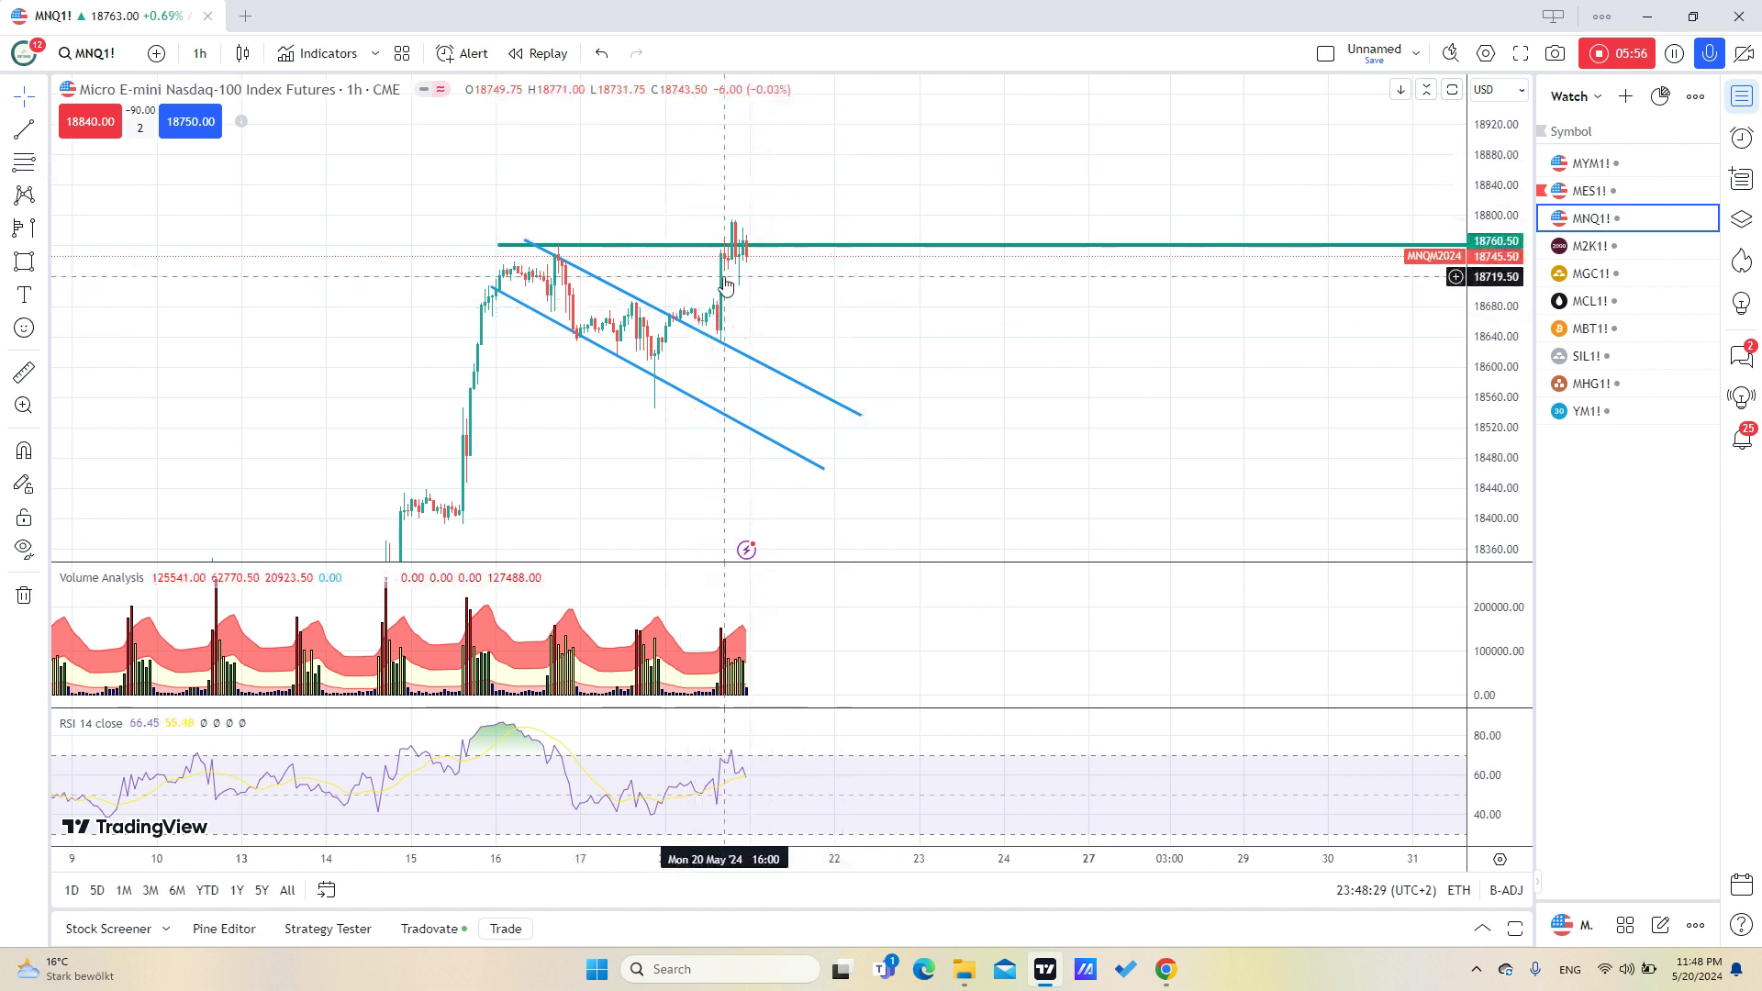
{"action": "left_click", "coordinate": [199, 52]}
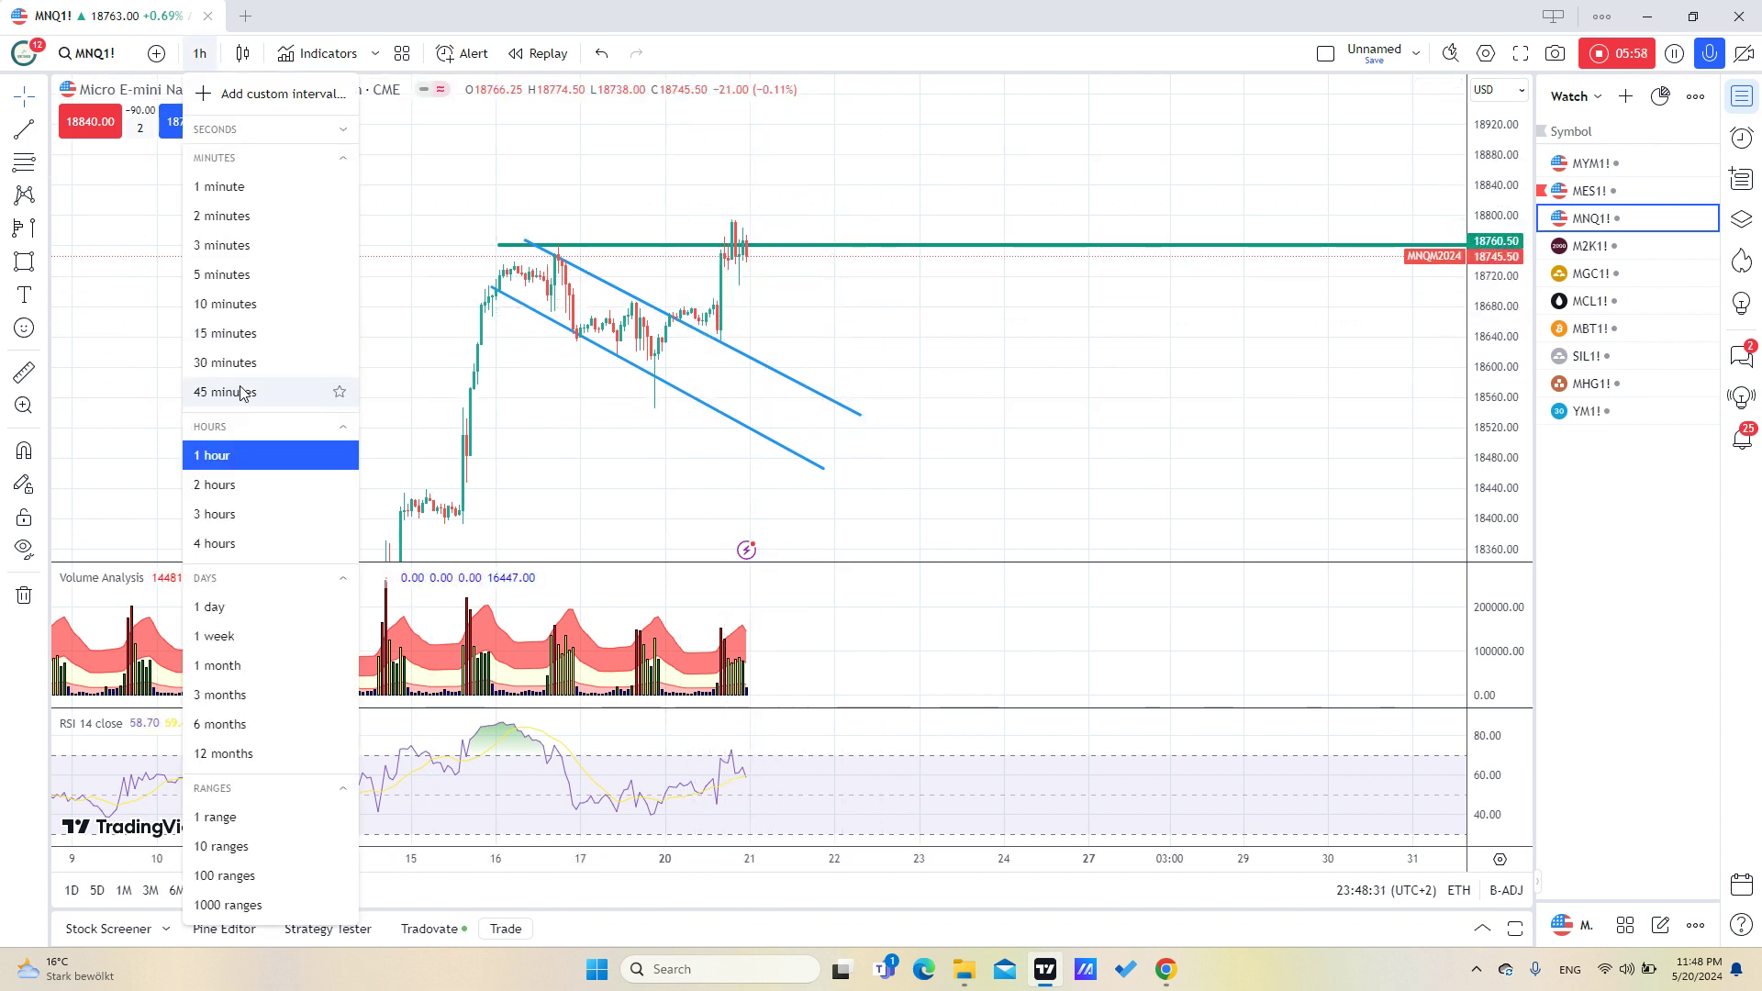
{"action": "left_click", "coordinate": [229, 336]}
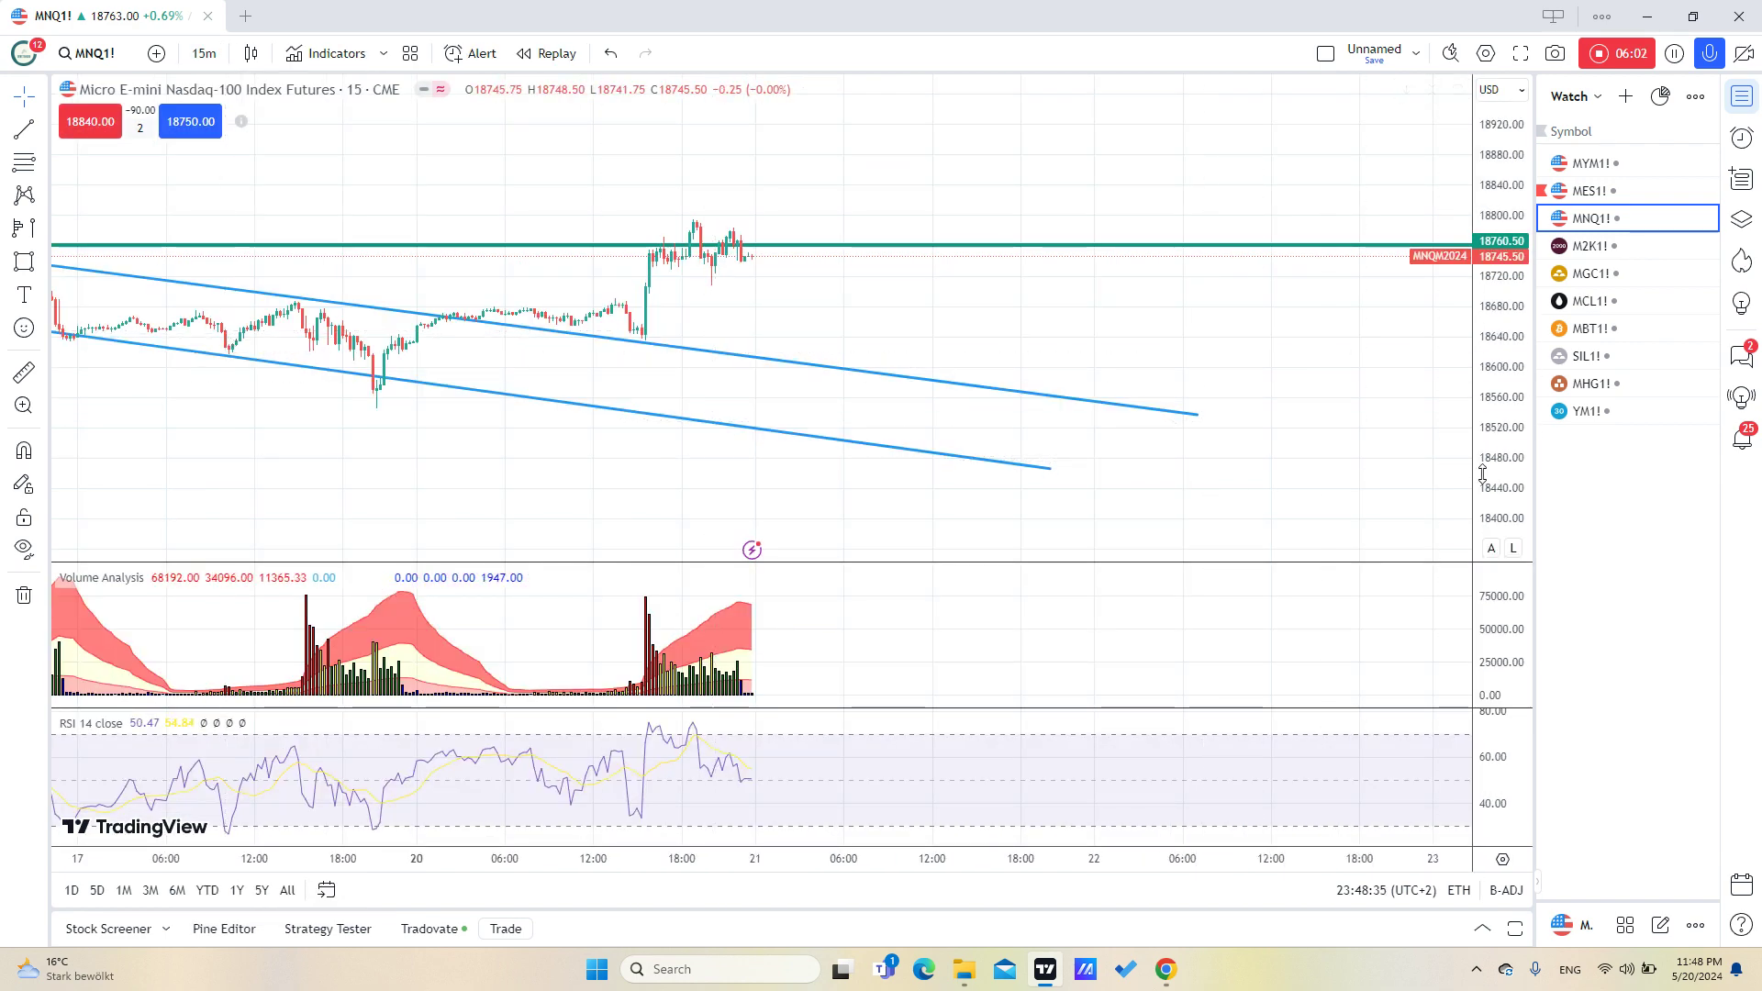
- Draw a Fibonacci retracement from 18708.50 at 21 May 04:45 back to the 18795.00 high at 20 May 16:15
{"action": "left_click_drag", "start_coordinate": [1481, 475], "coordinate": [1479, 147]}
{"action": "left_click_drag", "start_coordinate": [882, 246], "coordinate": [1161, 478]}
{"action": "scroll", "coordinate": [1162, 480], "scroll_direction": "up", "scroll_amount": 5}
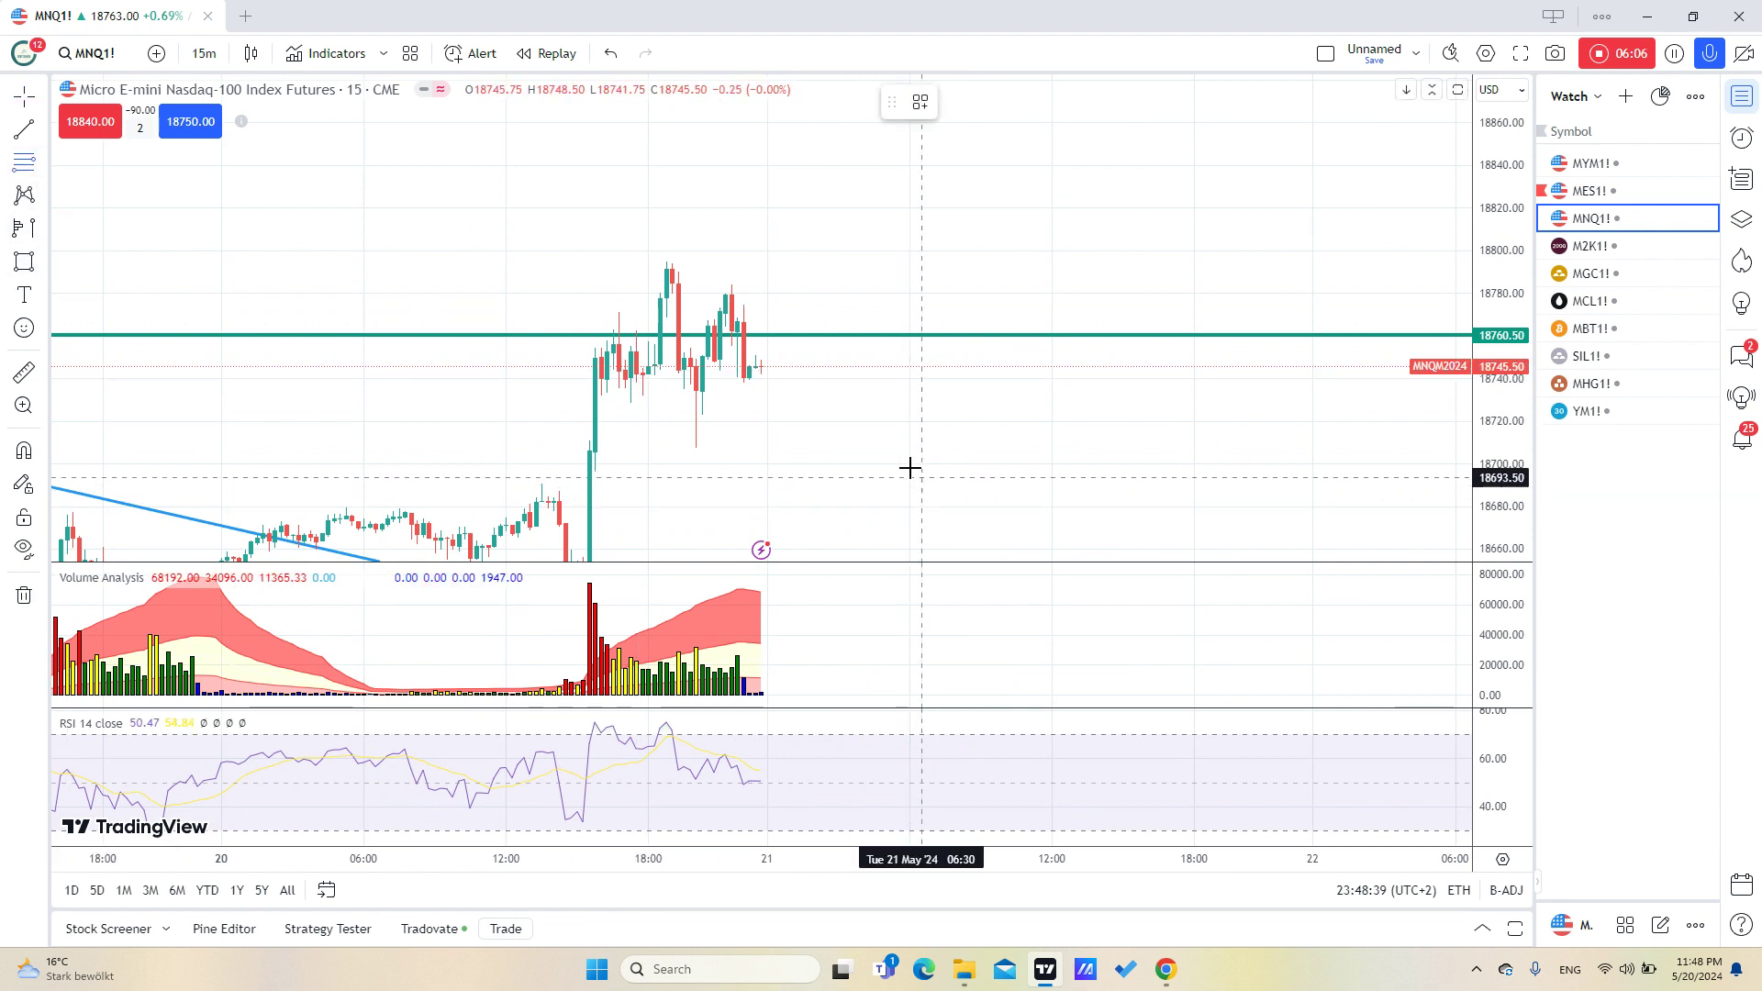
{"action": "mouse_move", "coordinate": [878, 445]}
{"action": "left_mouse_down"}
{"action": "mouse_move", "coordinate": [683, 388]}
{"action": "mouse_move", "coordinate": [592, 273]}
{"action": "mouse_move", "coordinate": [606, 259]}
{"action": "left_mouse_up"}
- Draw a rectangle from 17 May 18:45 to 22 May 09:00, between 18583.75 and 18605.50
{"action": "scroll", "coordinate": [909, 526], "scroll_direction": "down", "scroll_amount": 1}
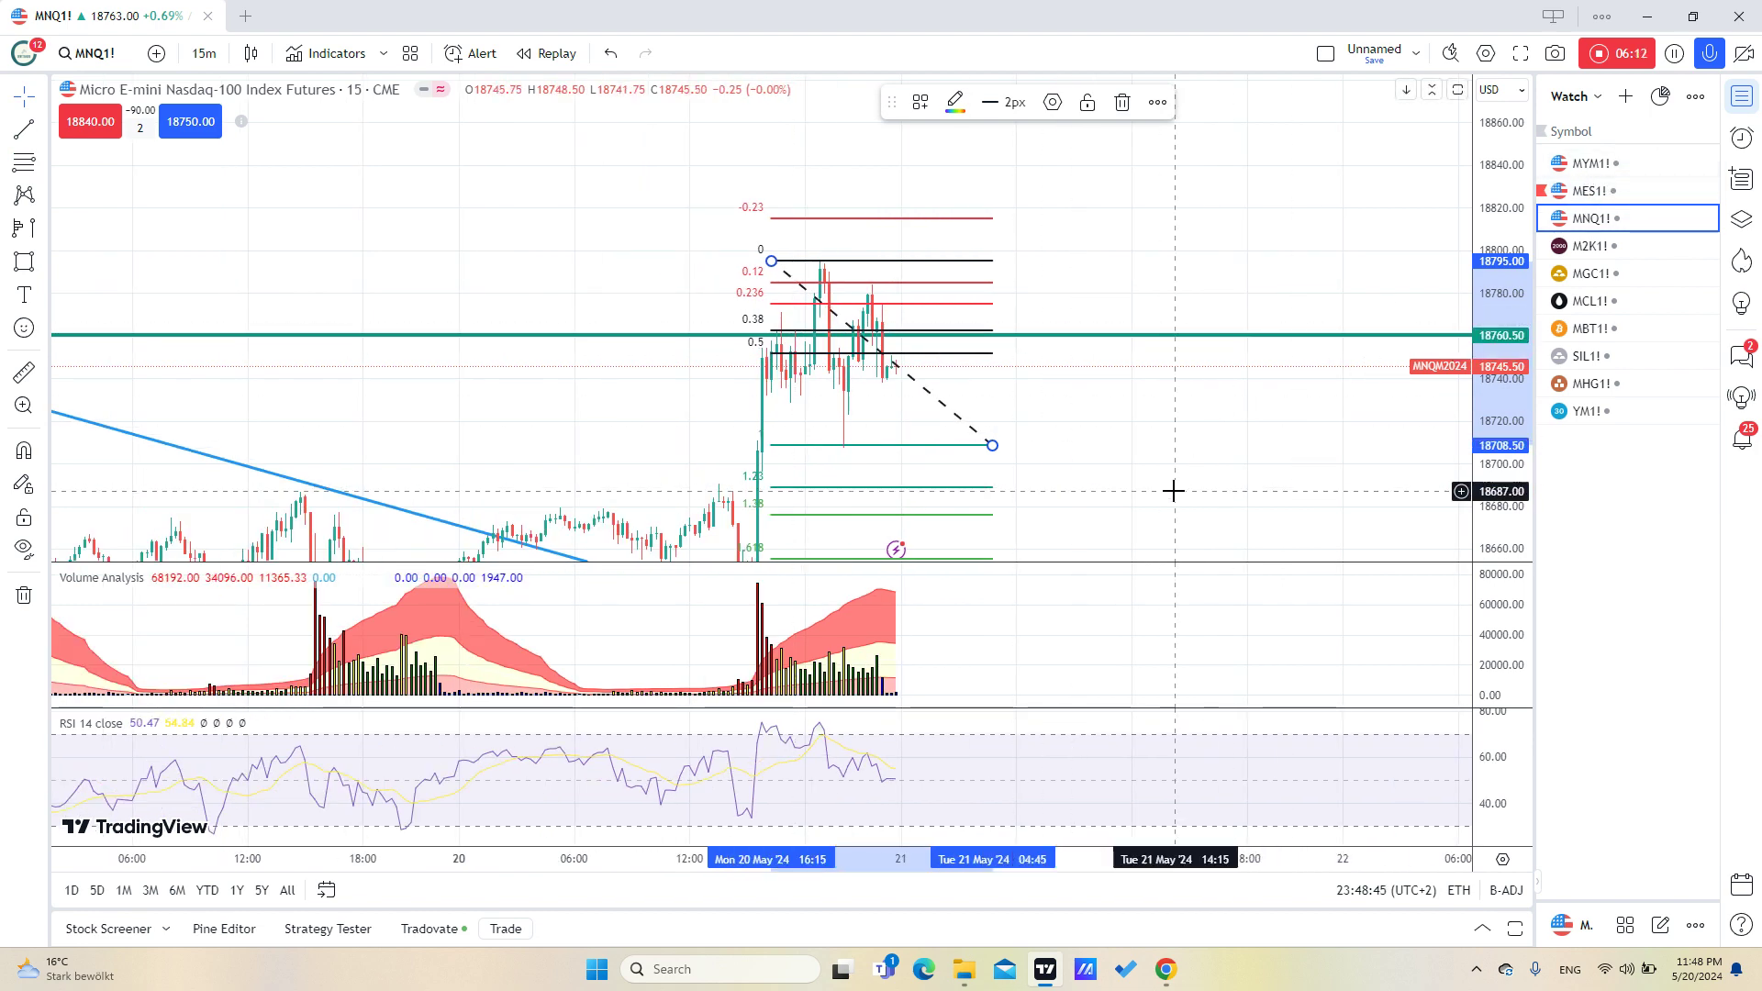
{"action": "left_click_drag", "start_coordinate": [1172, 491], "coordinate": [1034, 299]}
{"action": "scroll", "coordinate": [1034, 299], "scroll_direction": "down", "scroll_amount": 3}
{"action": "left_click_drag", "start_coordinate": [1499, 163], "coordinate": [1505, 285]}
{"action": "left_click_drag", "start_coordinate": [1124, 363], "coordinate": [895, 295]}
{"action": "left_click_drag", "start_coordinate": [1502, 257], "coordinate": [1506, 353]}
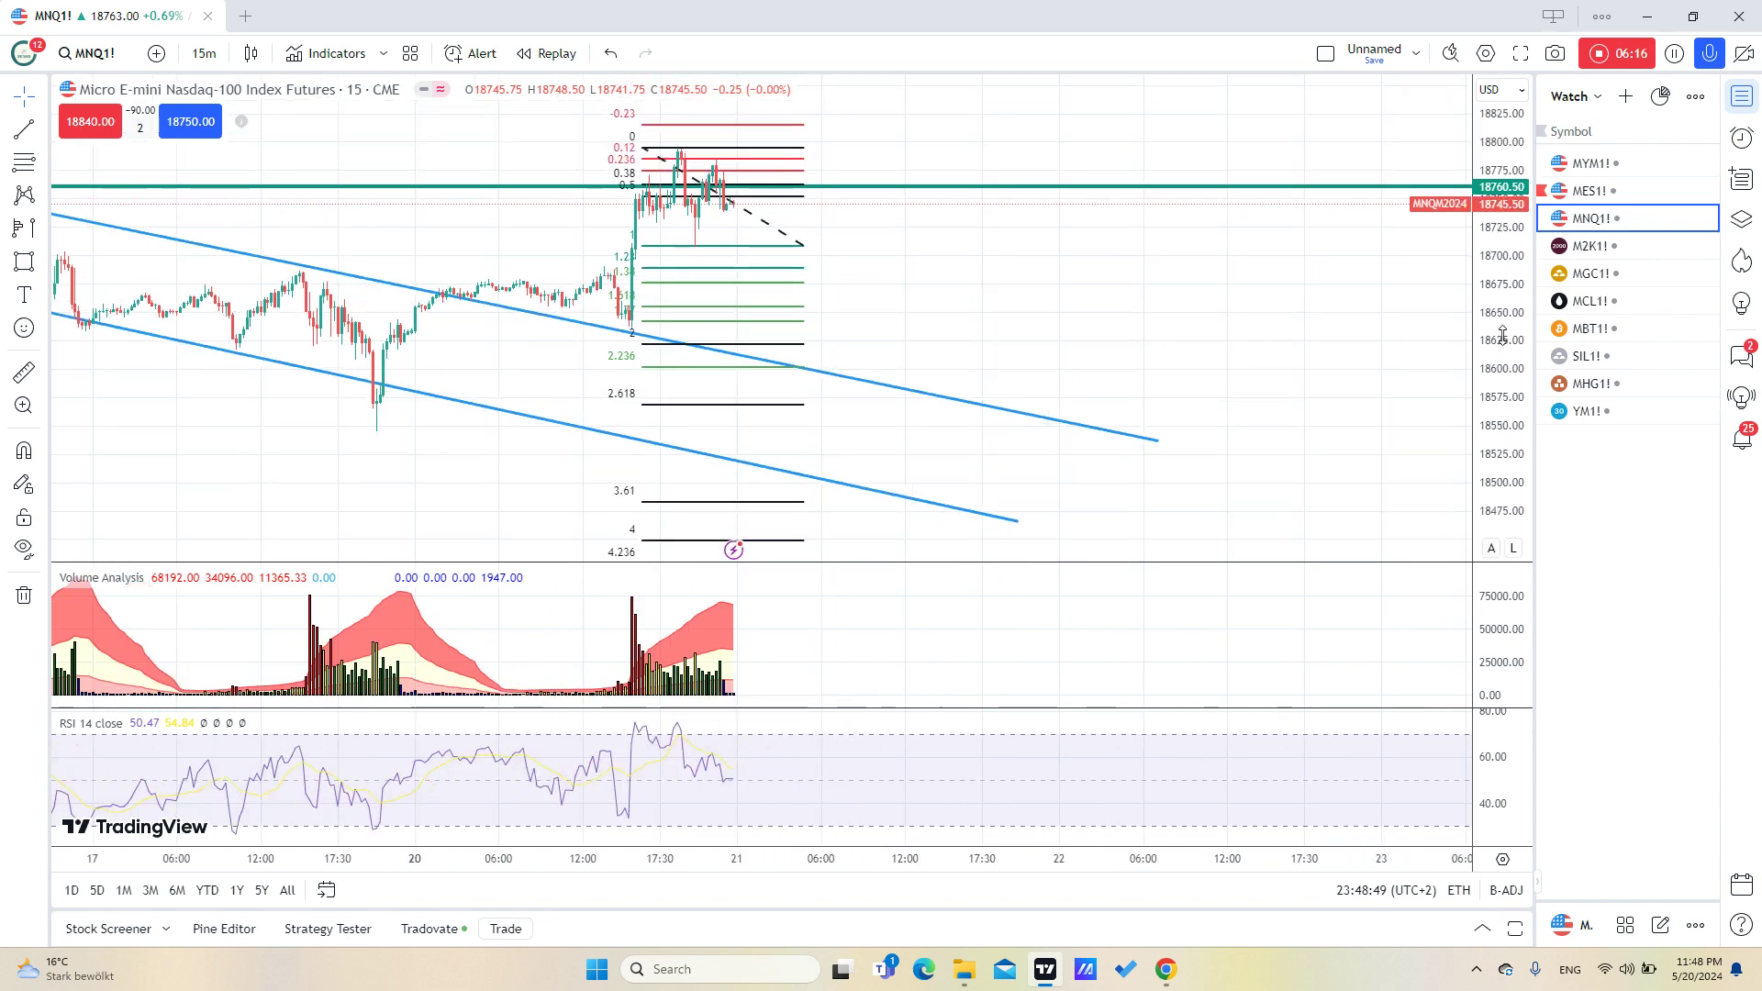
{"action": "left_click", "coordinate": [24, 263]}
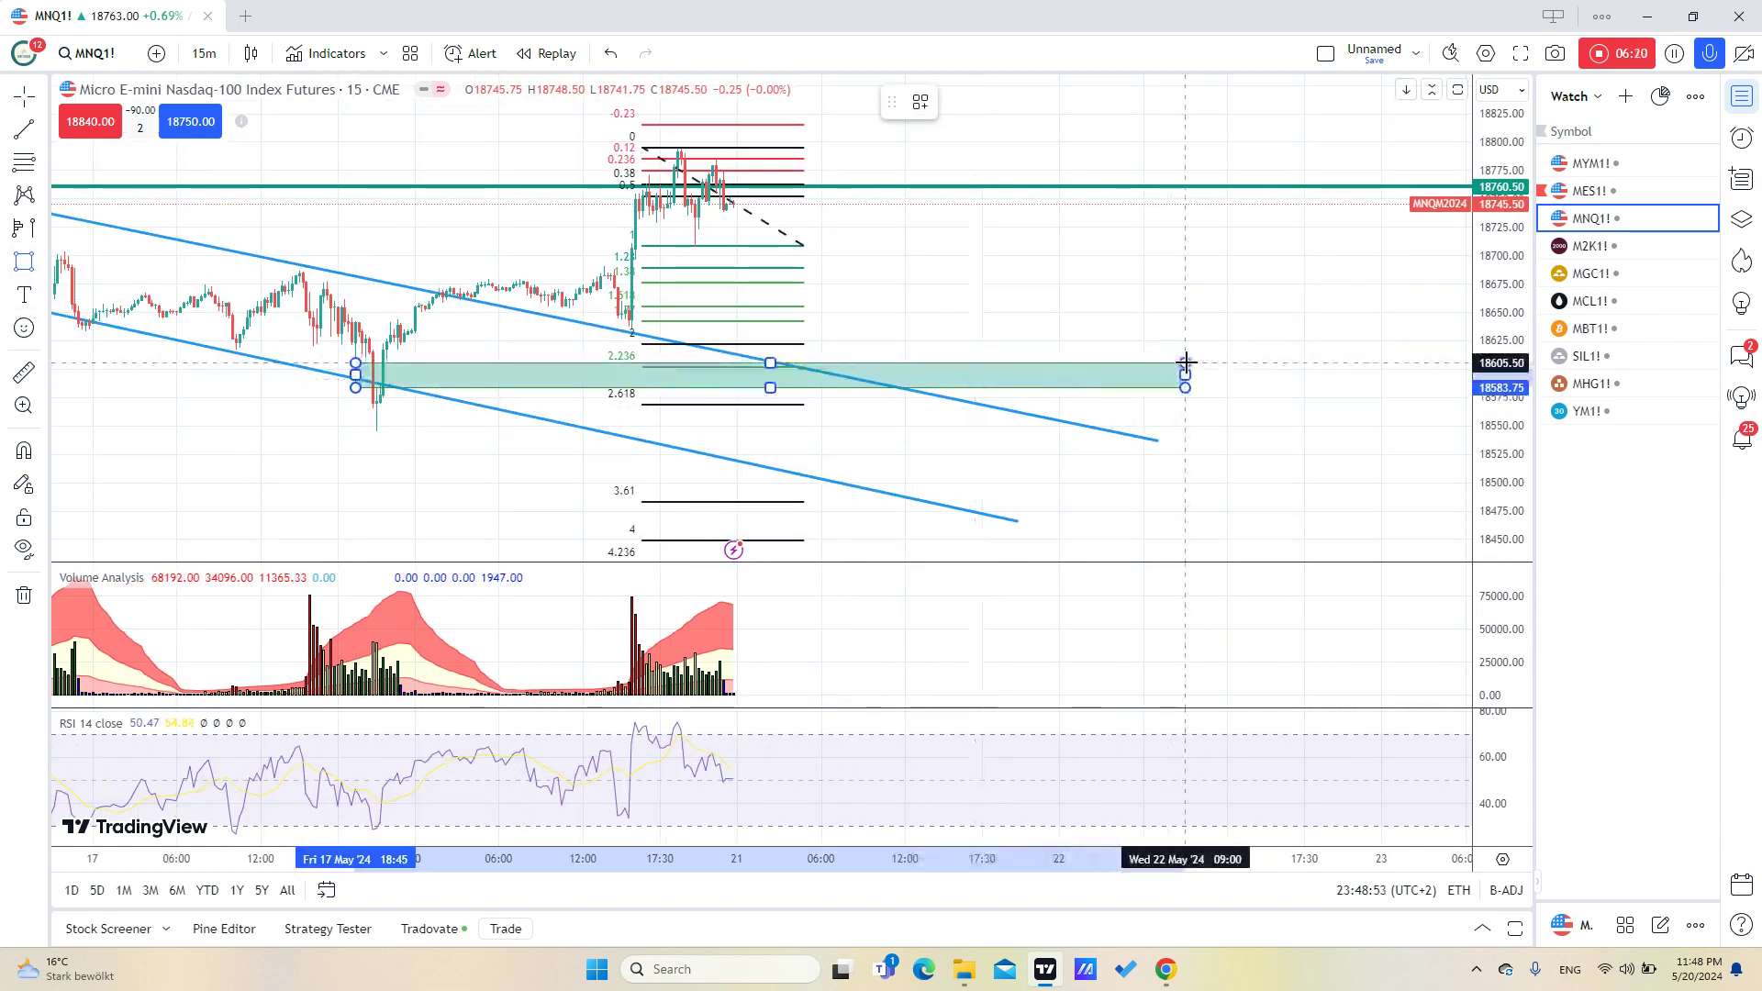
{"action": "left_click", "coordinate": [1184, 364]}
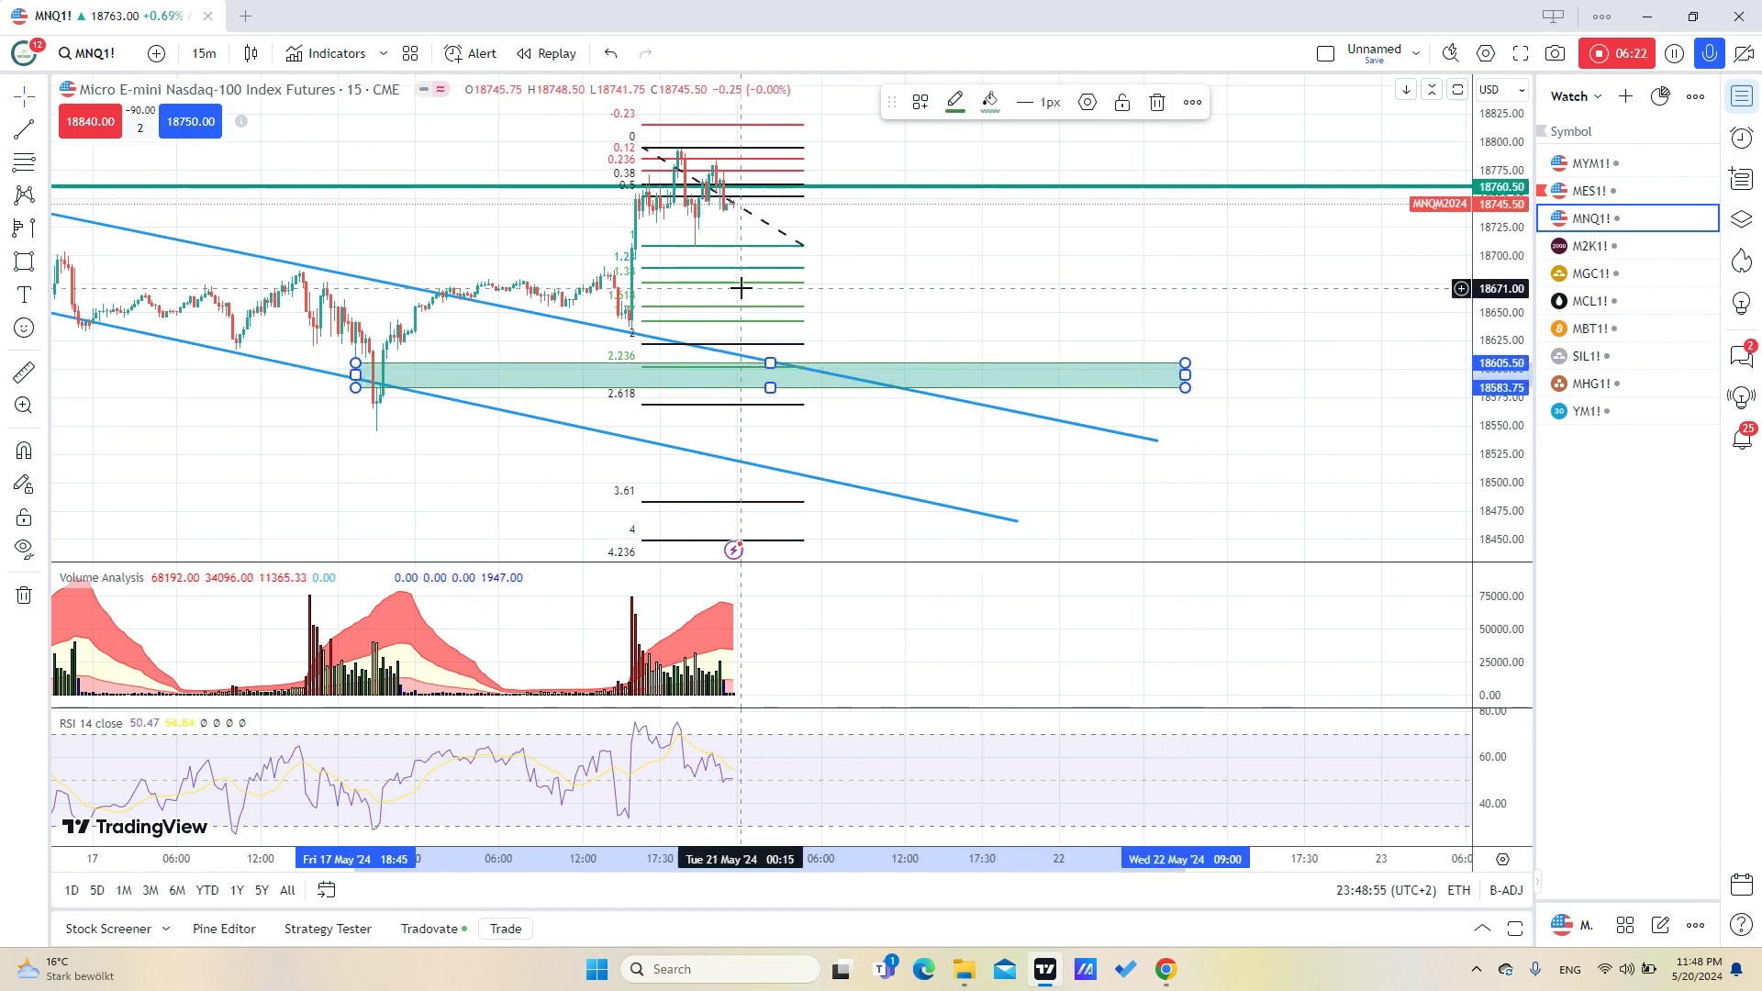
- Resize the green zone rectangle at the 17 May low so it spans about 18546 to 18580
{"action": "scroll", "coordinate": [767, 312], "scroll_direction": "down", "scroll_amount": 2}
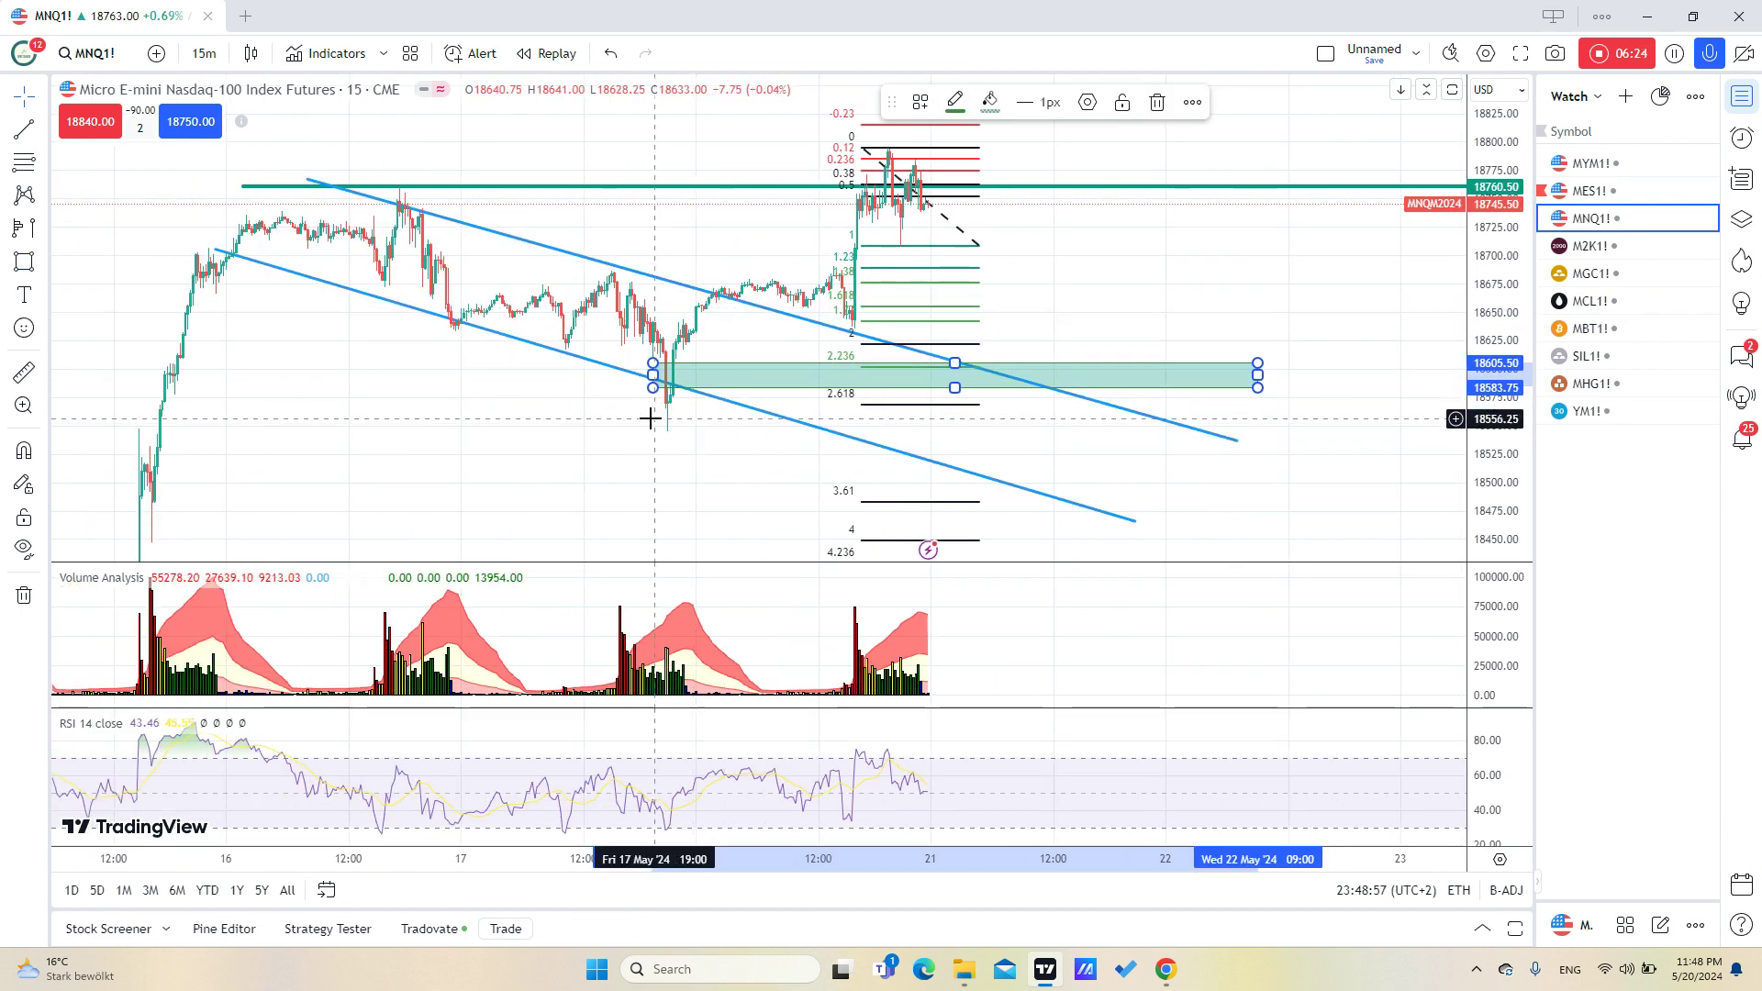
{"action": "left_click_drag", "start_coordinate": [653, 417], "coordinate": [540, 445]}
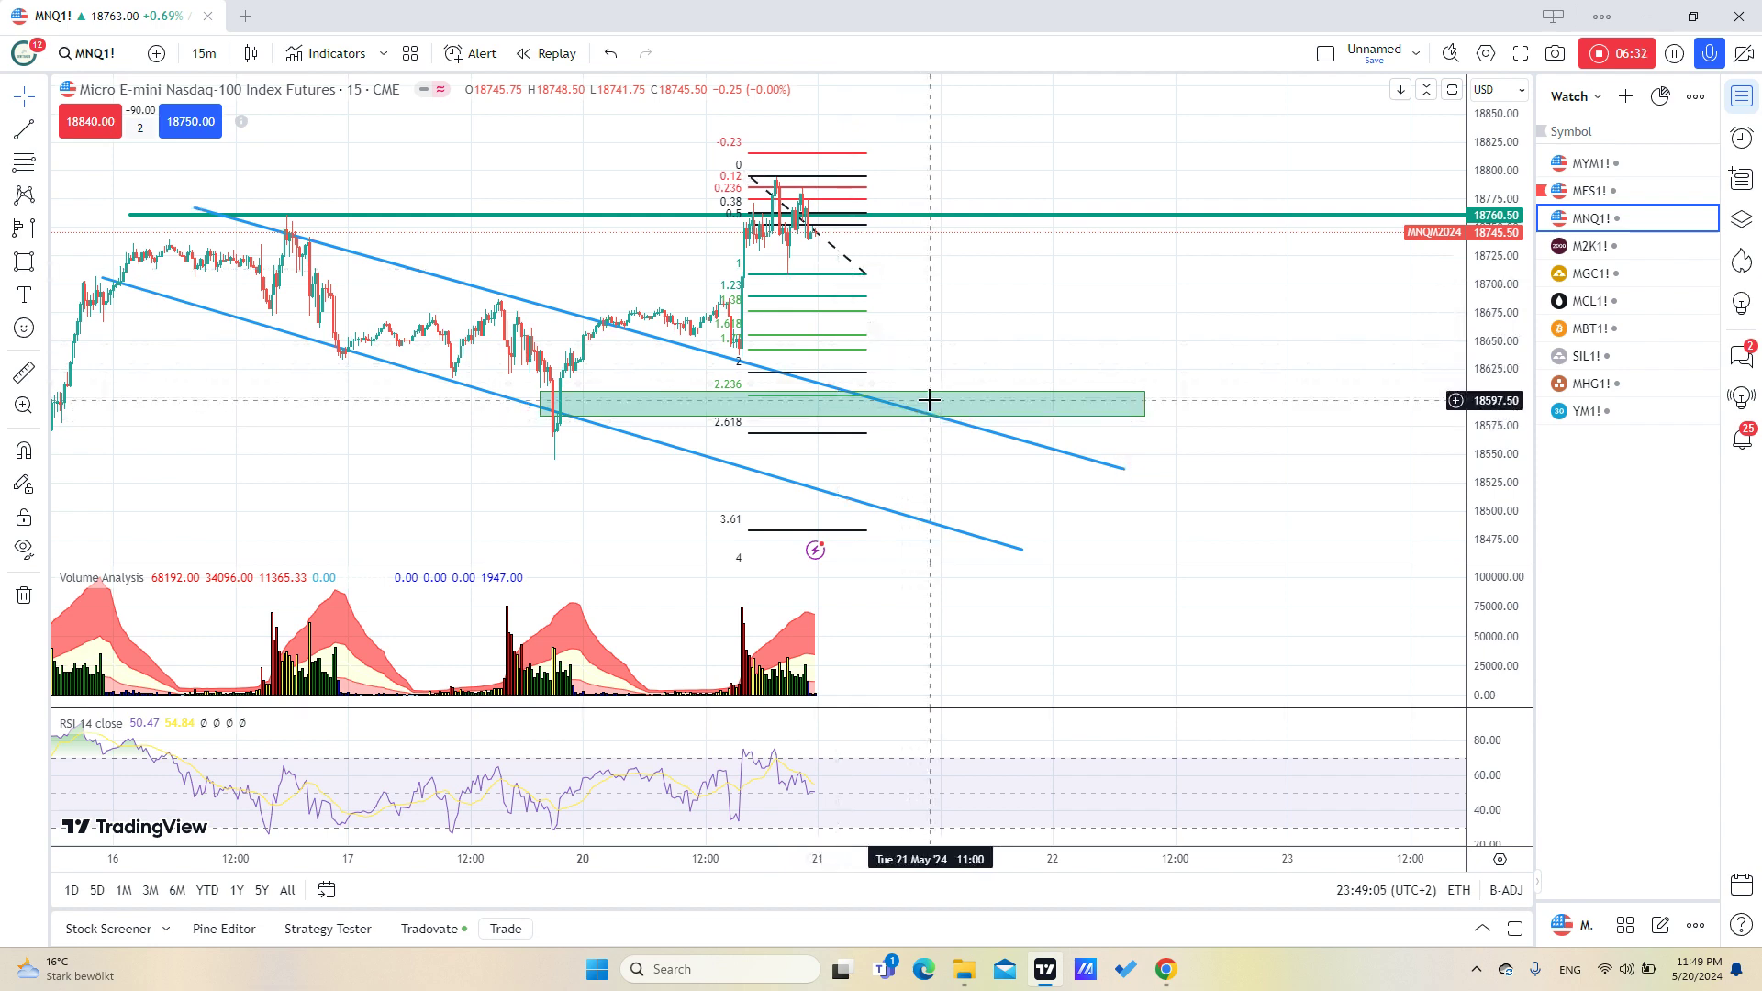
{"action": "left_click_drag", "start_coordinate": [960, 343], "coordinate": [921, 350]}
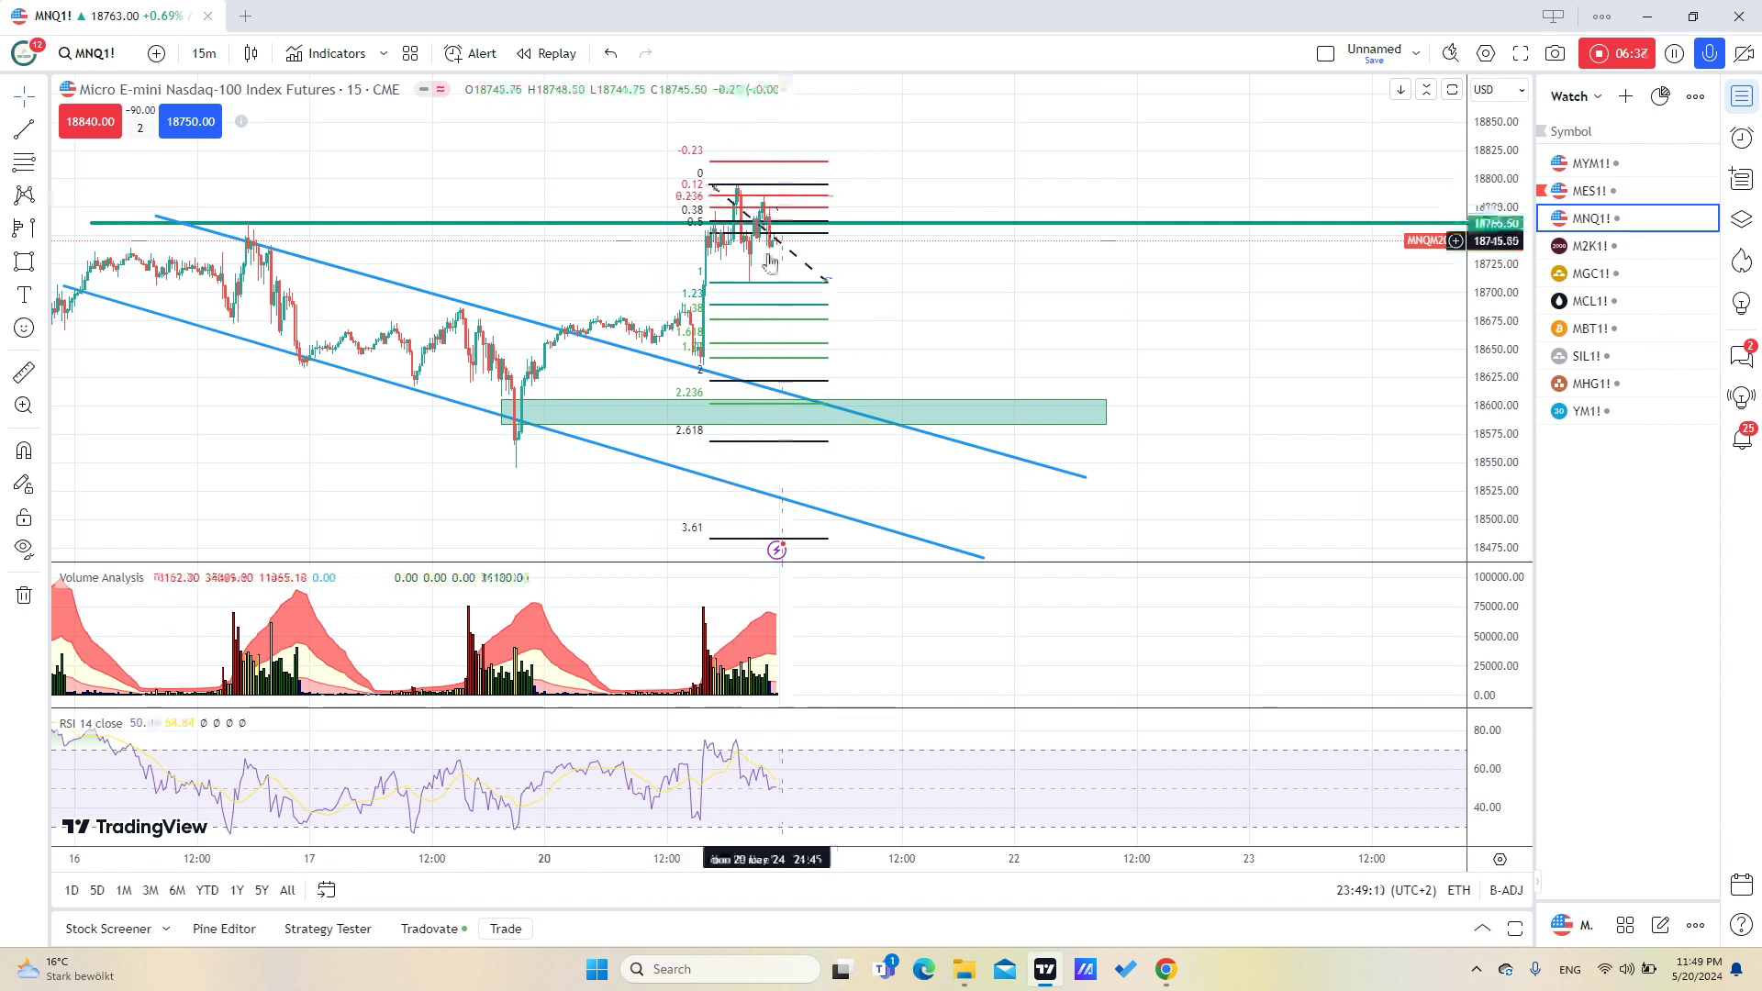
{"action": "left_click", "coordinate": [690, 409]}
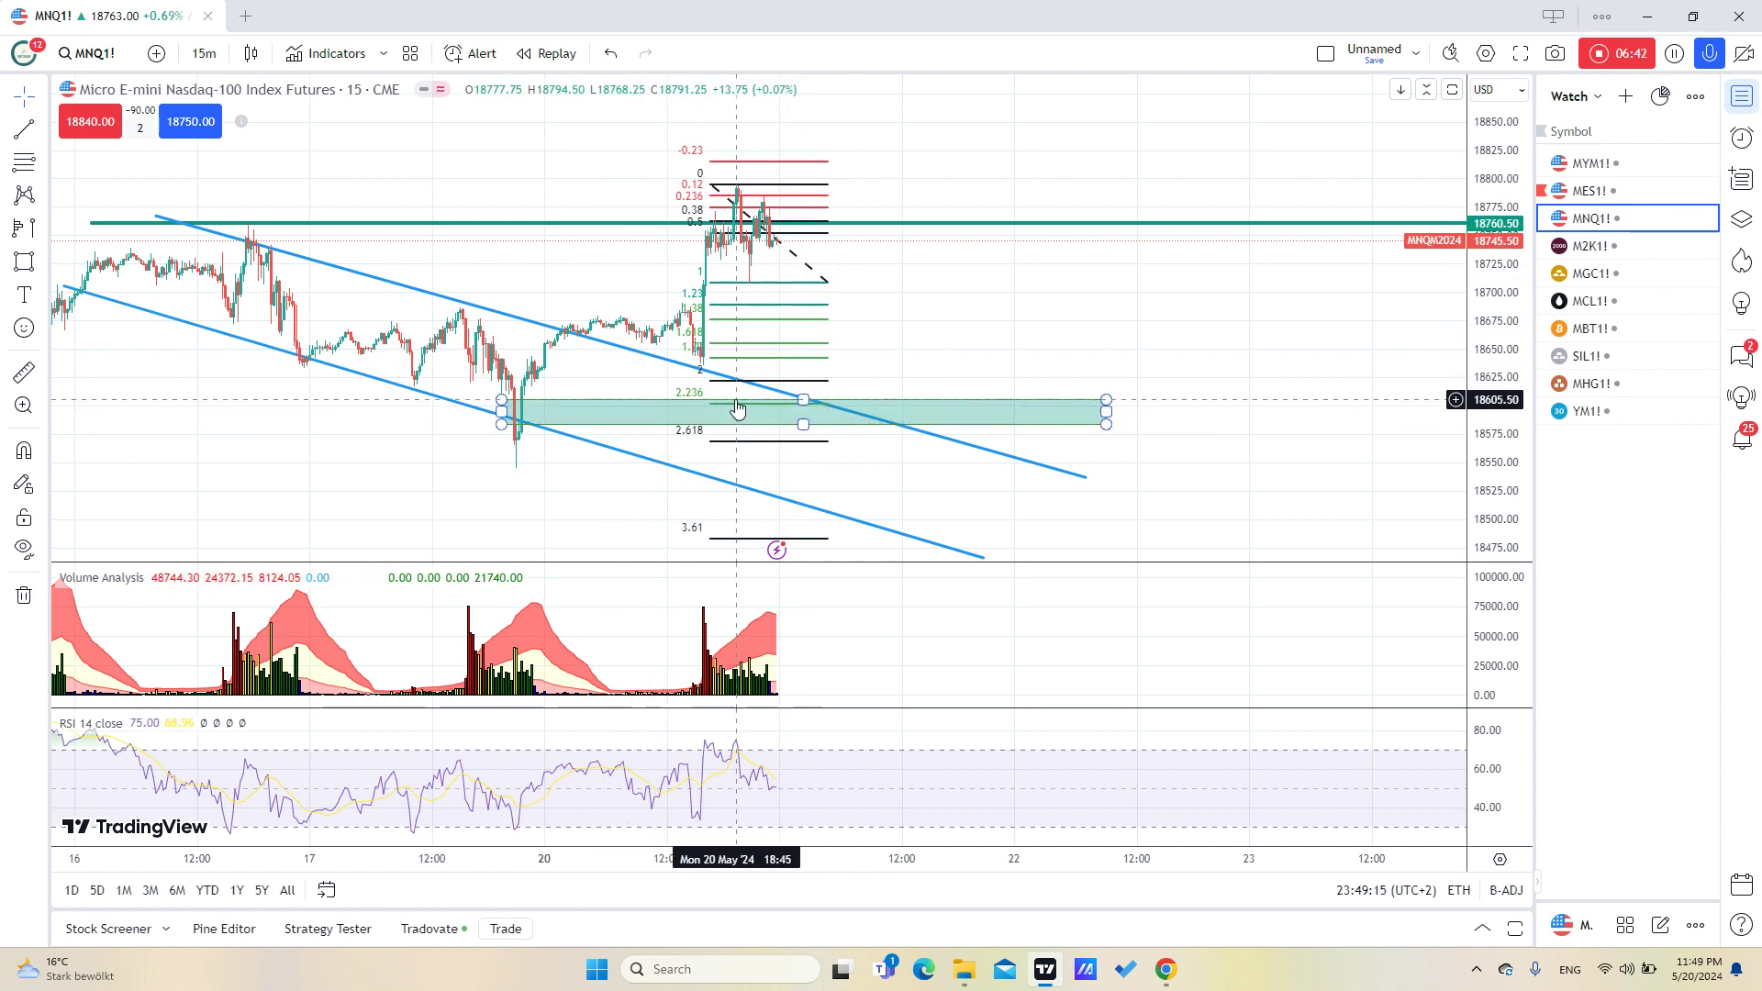
{"action": "left_click", "coordinate": [825, 443]}
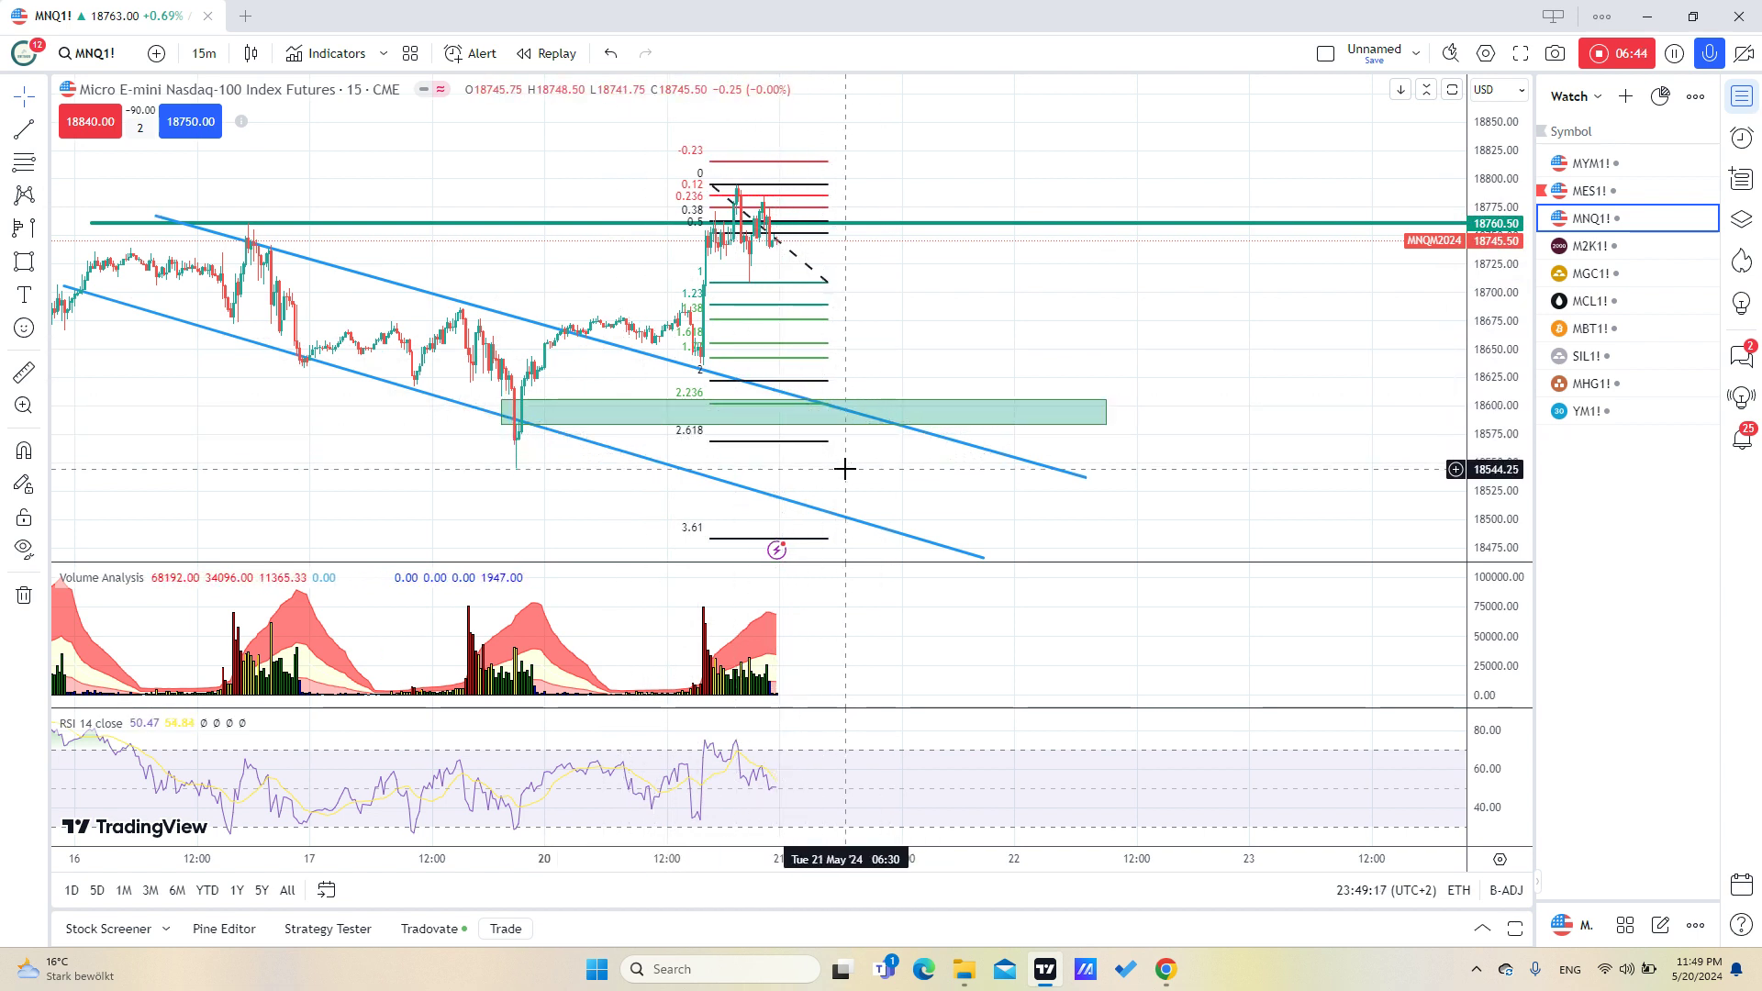
{"action": "left_click", "coordinate": [107, 326]}
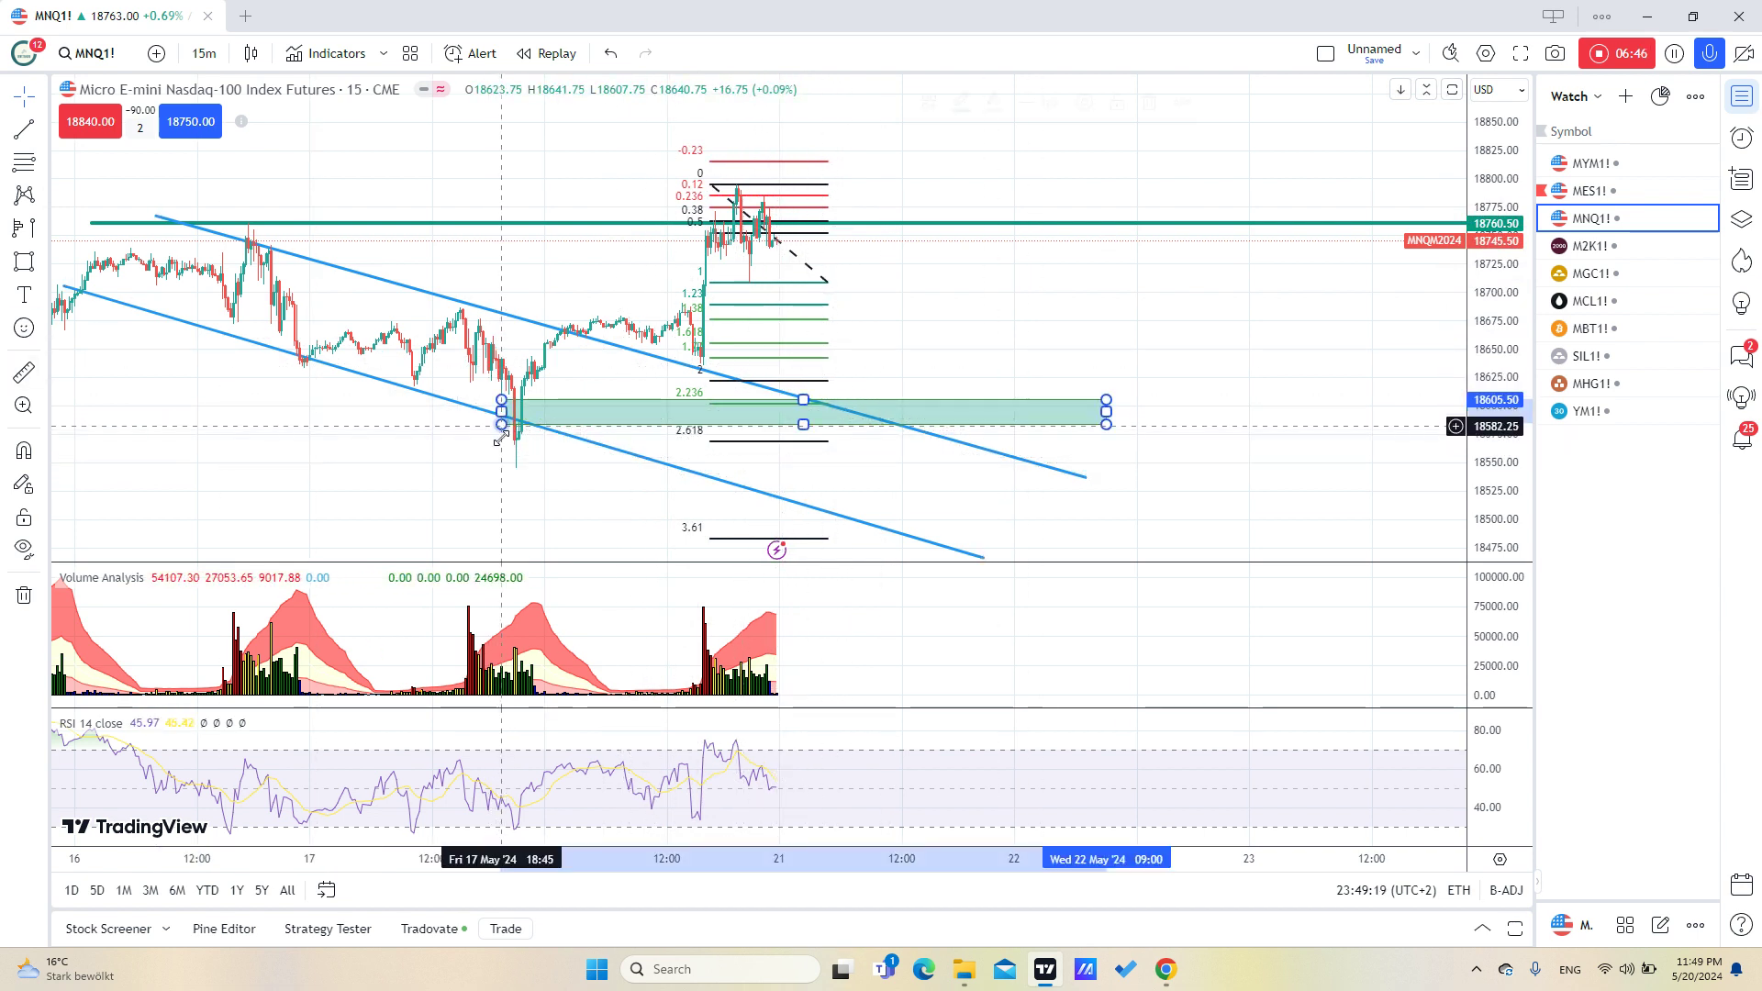
{"action": "mouse_move", "coordinate": [503, 424]}
{"action": "left_mouse_down"}
{"action": "mouse_move", "coordinate": [503, 466]}
{"action": "mouse_move", "coordinate": [509, 428]}
{"action": "left_mouse_up"}
{"action": "left_click", "coordinate": [445, 456]}
{"action": "scroll", "coordinate": [871, 364], "scroll_direction": "up", "scroll_amount": 1}
{"action": "scroll", "coordinate": [870, 364], "scroll_direction": "down", "scroll_amount": 2}
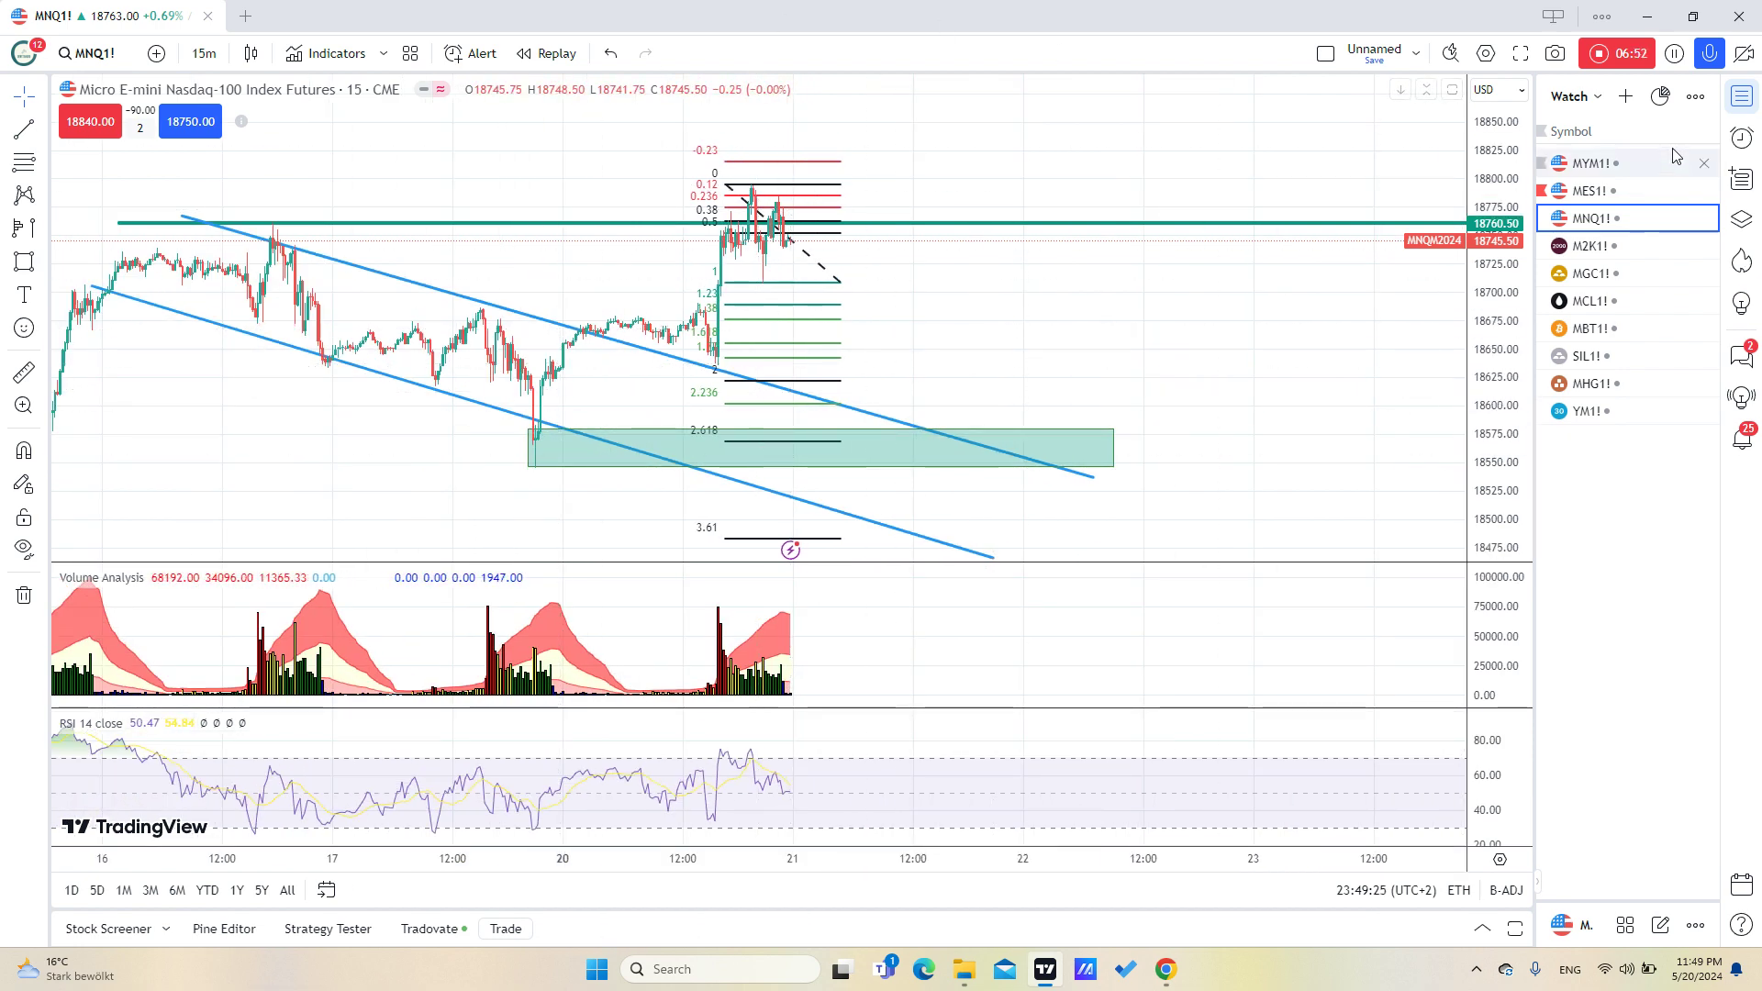
{"action": "left_click", "coordinate": [527, 449]}
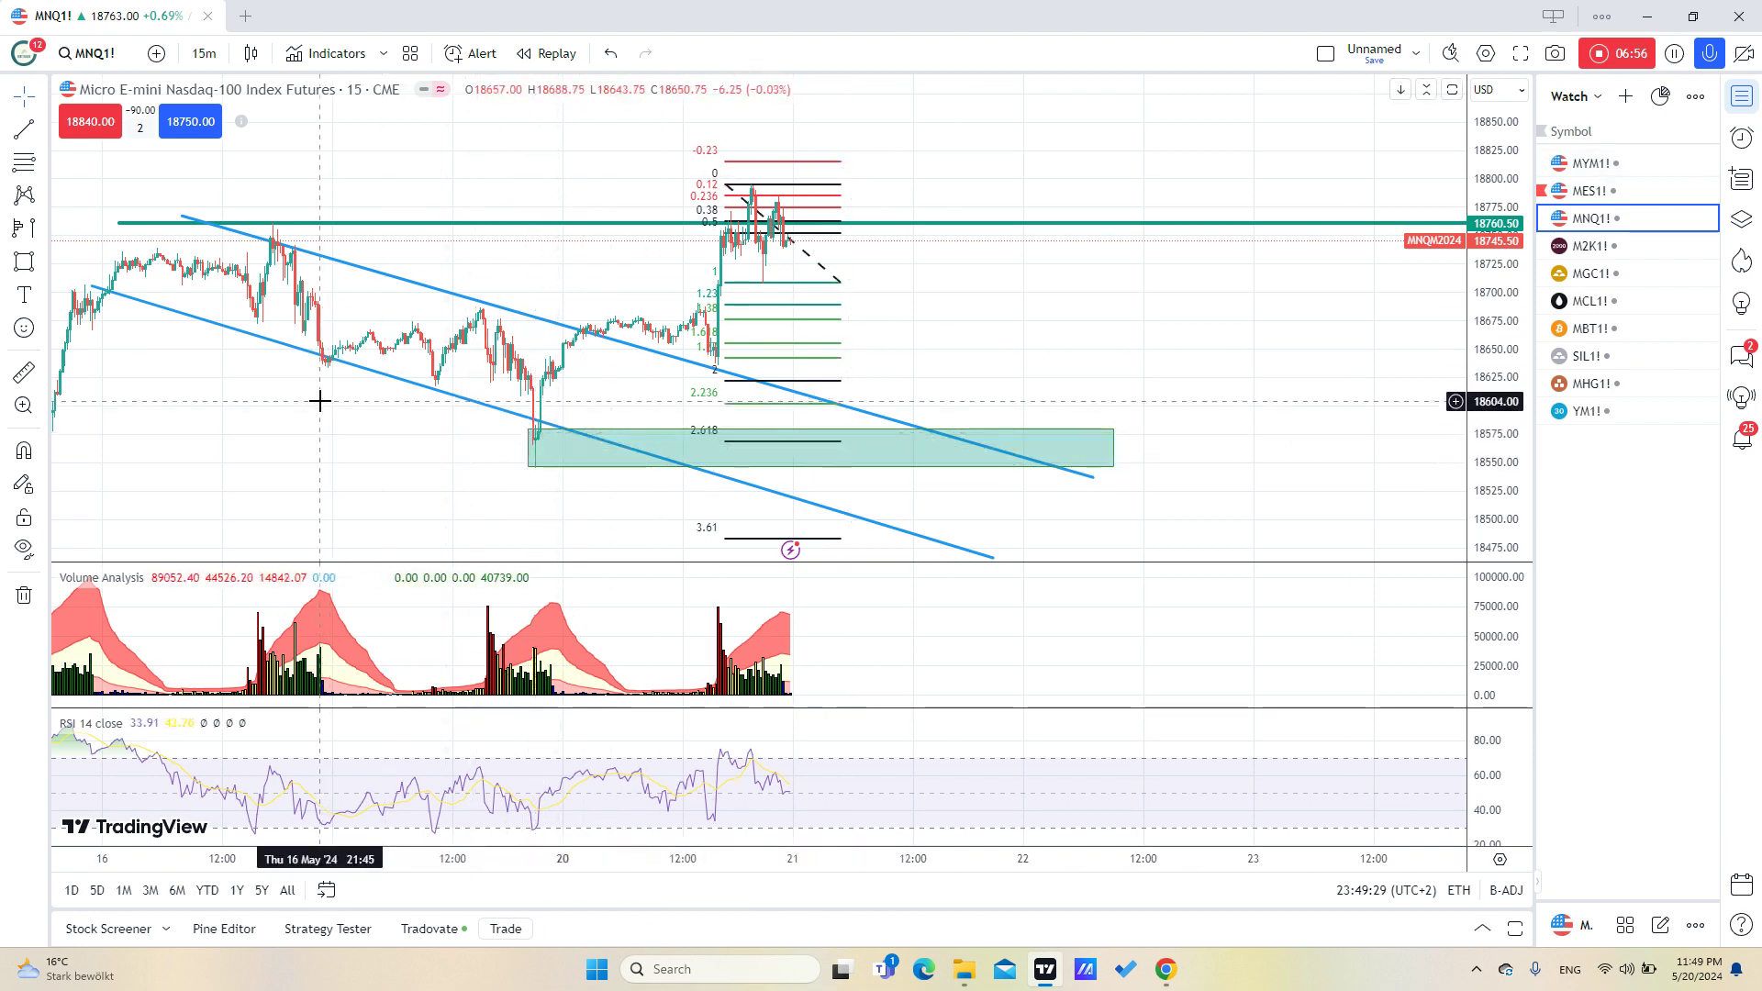
{"action": "left_click", "coordinate": [434, 433]}
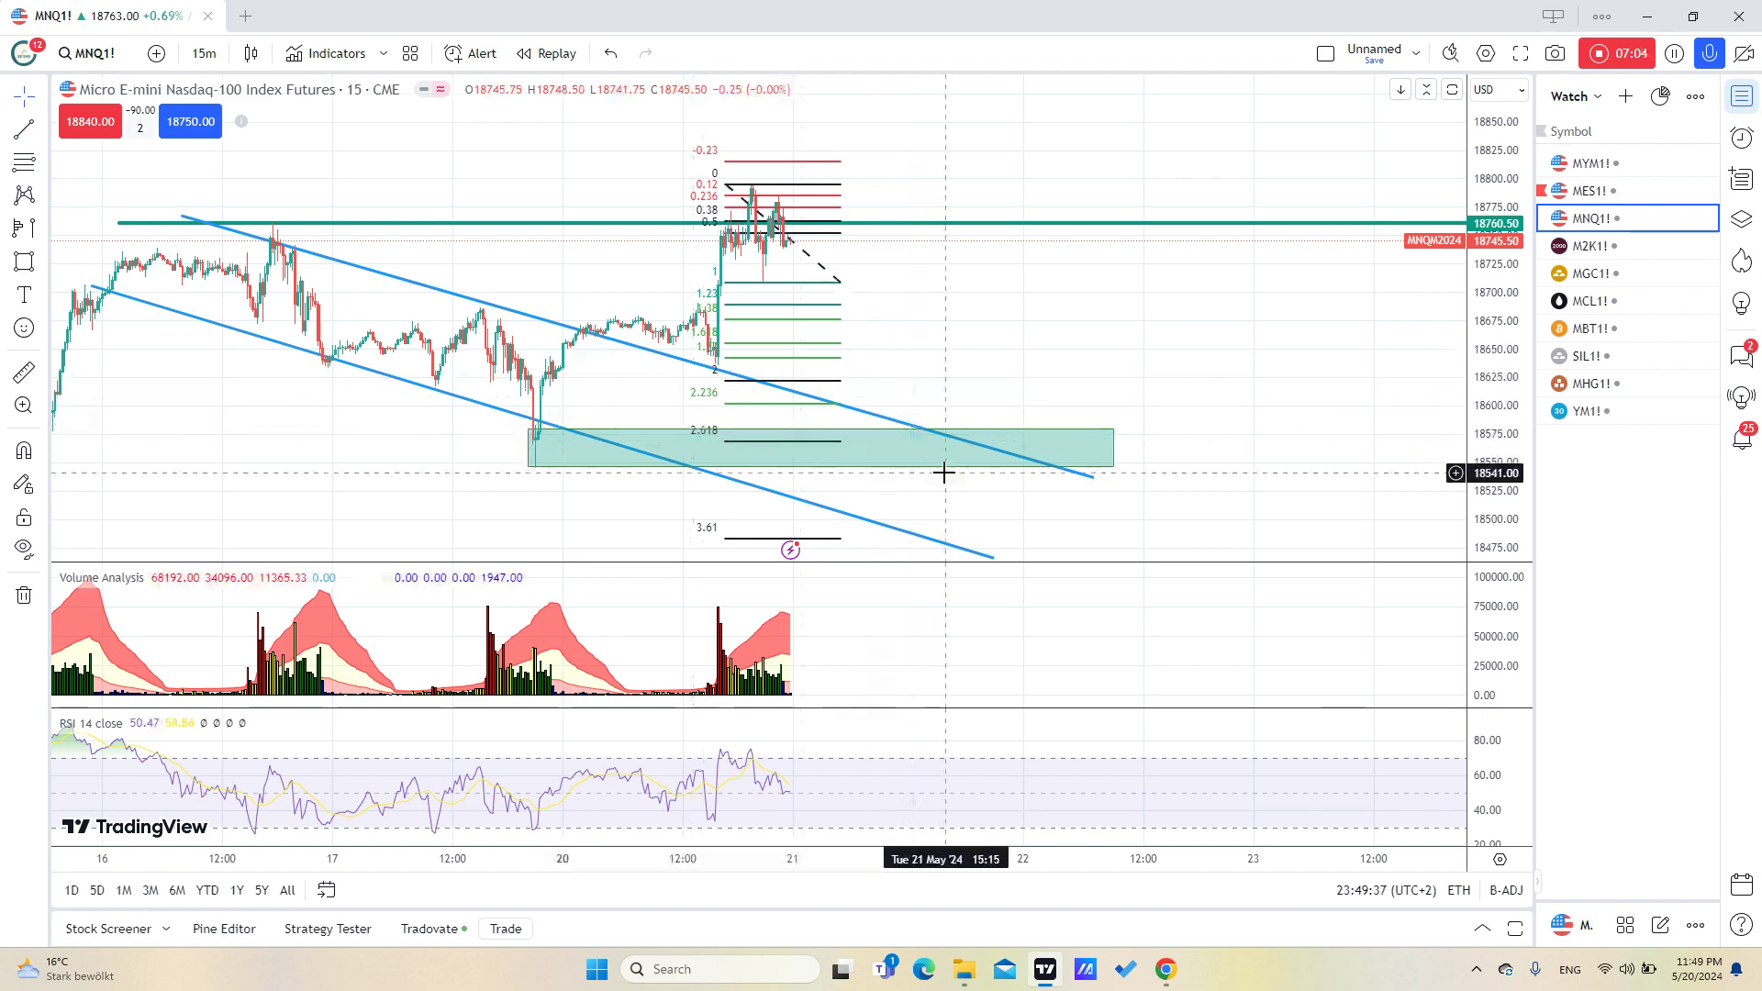
{"action": "left_click_drag", "start_coordinate": [1019, 392], "coordinate": [809, 398]}
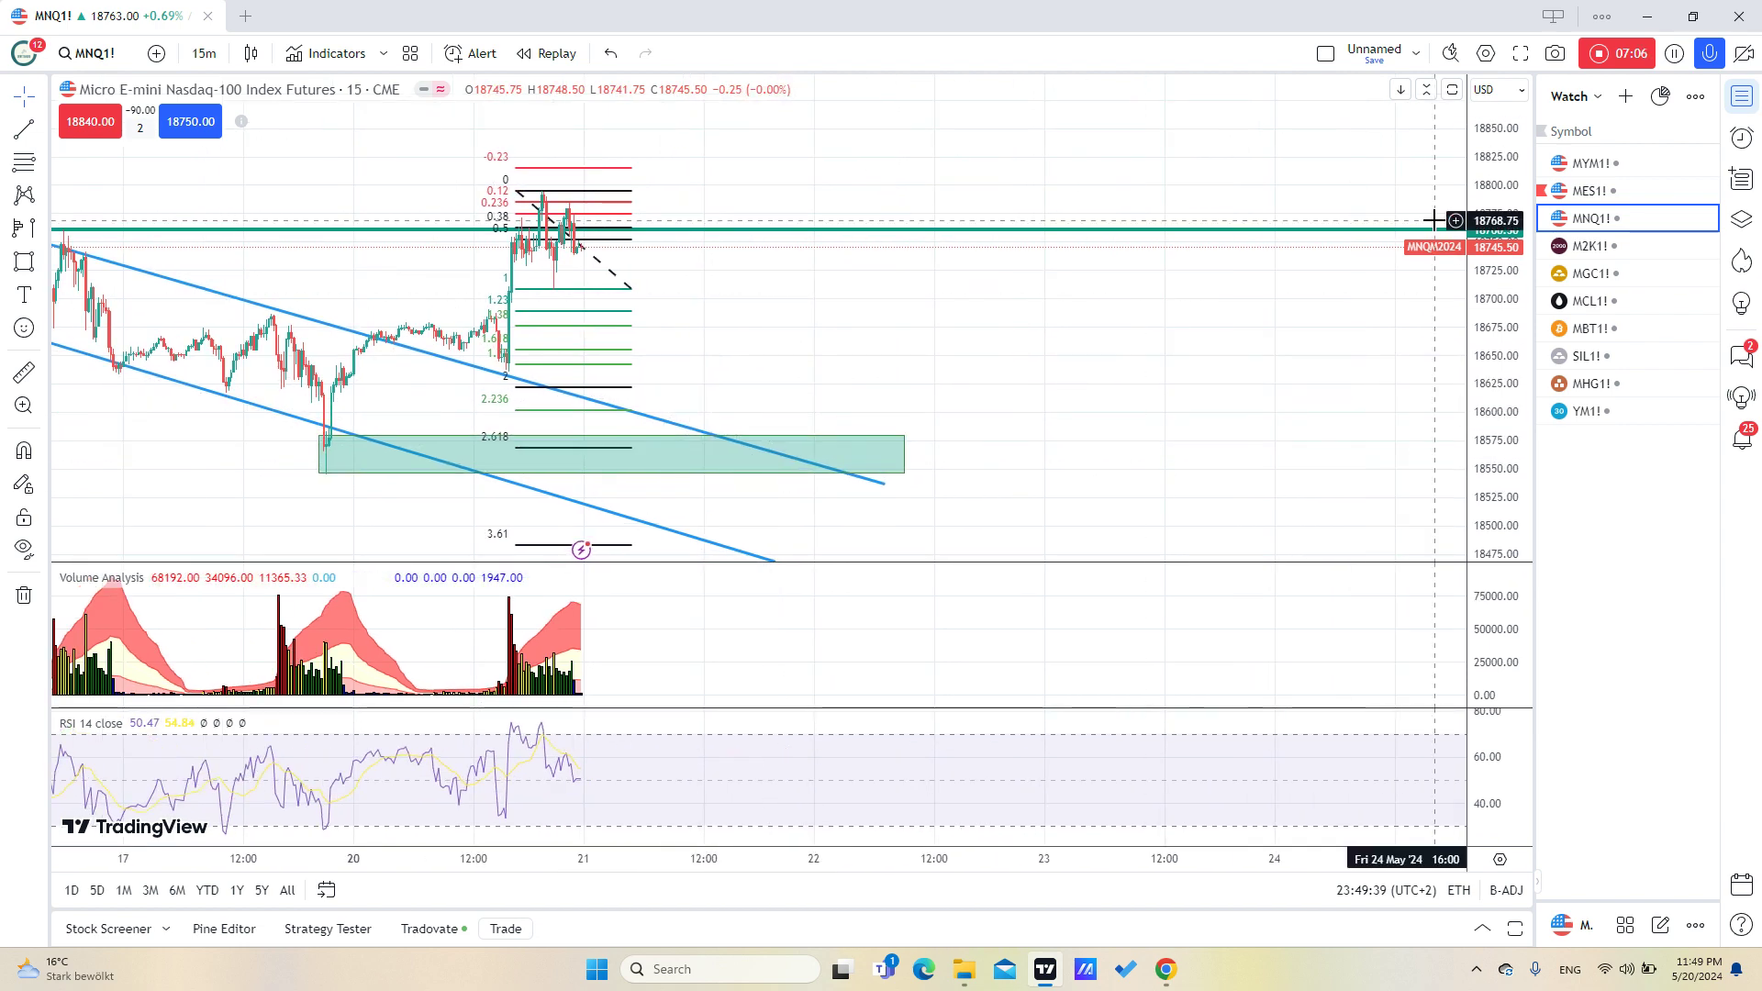
- Switch to the MYM1! chart and place a horizontal ray at 39951 starting at 16 May 08:45
{"action": "left_click", "coordinate": [1587, 164]}
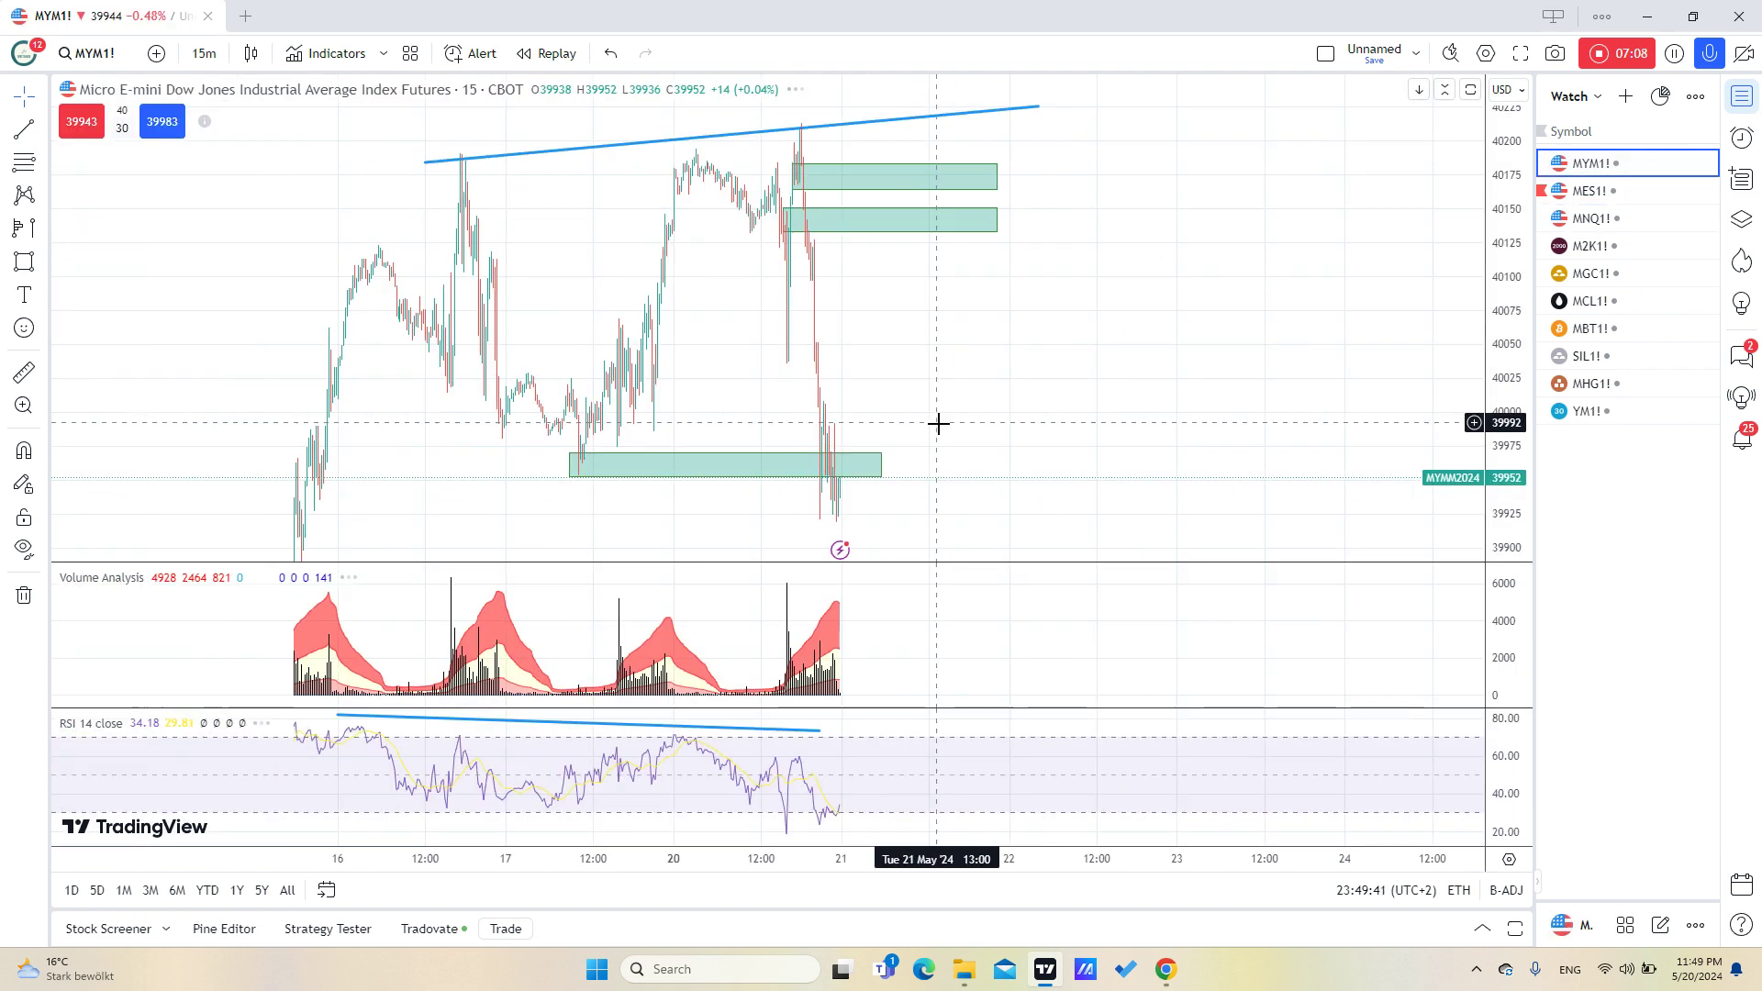
{"action": "scroll", "coordinate": [998, 401], "scroll_direction": "up", "scroll_amount": 2}
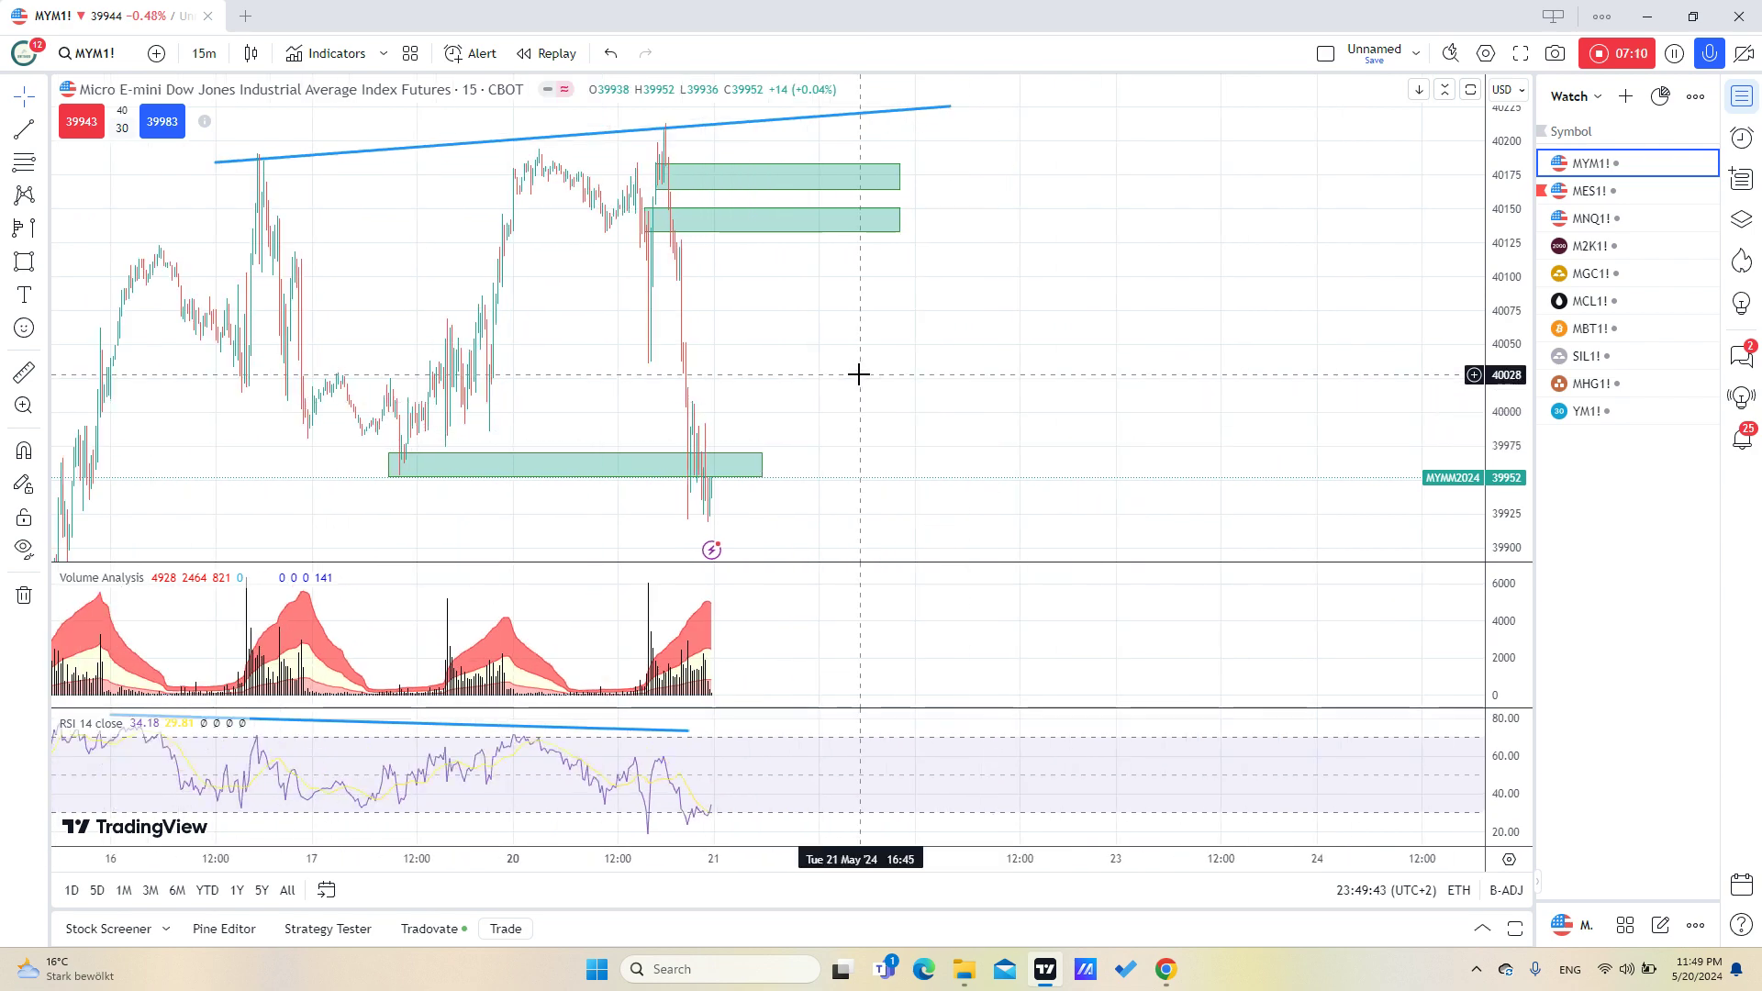
{"action": "left_click_drag", "start_coordinate": [860, 375], "coordinate": [1119, 331]}
{"action": "left_click", "coordinate": [43, 130]}
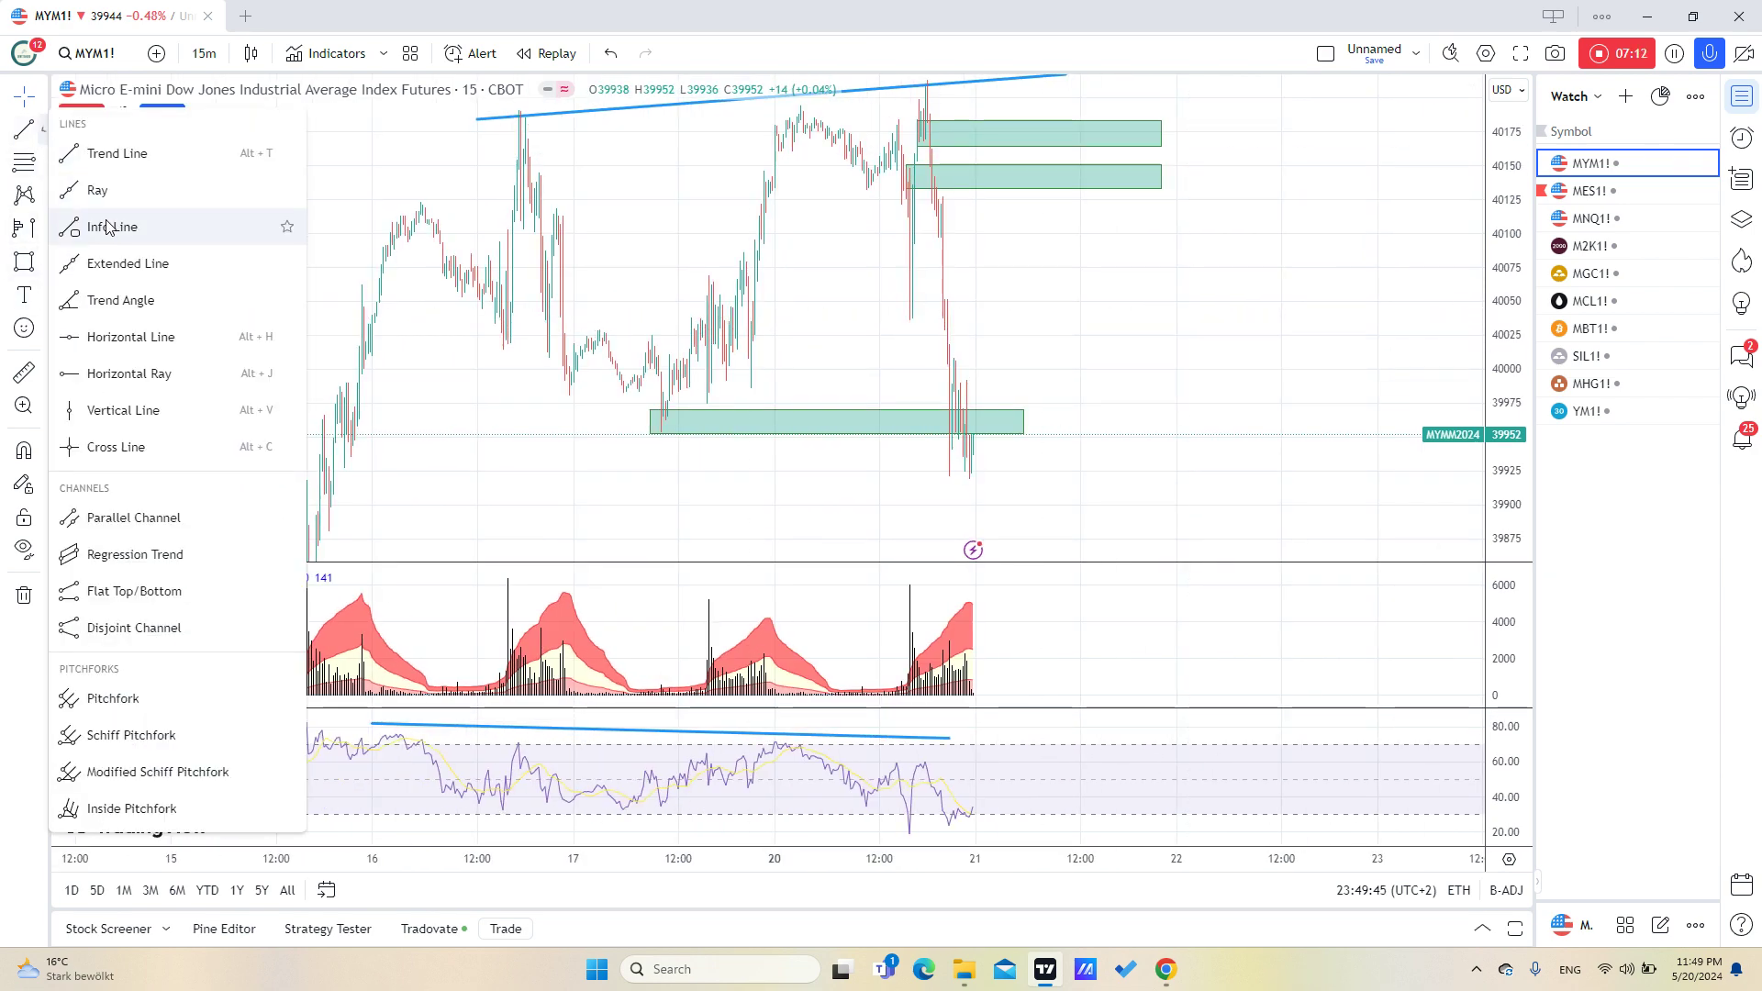
{"action": "left_click", "coordinate": [66, 371]}
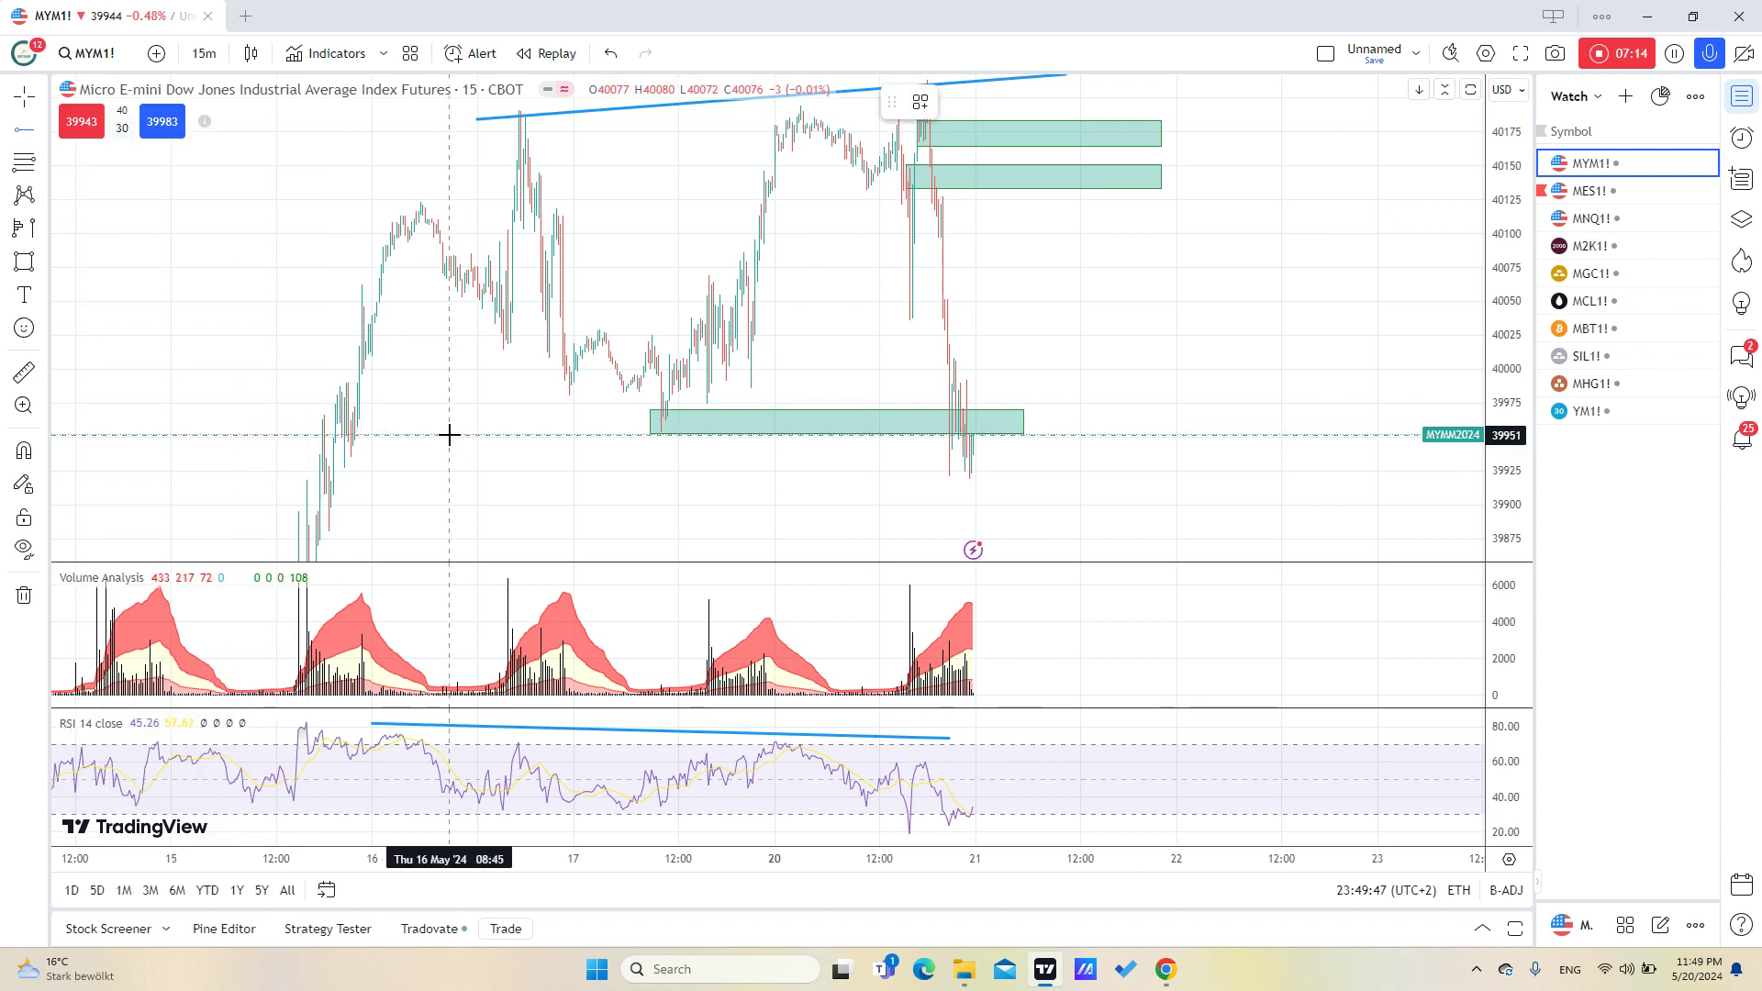
{"action": "left_click", "coordinate": [449, 435]}
- Place a second horizontal ray at 39655 starting at about 15 May 10:45
{"action": "left_click_drag", "start_coordinate": [1495, 195], "coordinate": [1503, 283]}
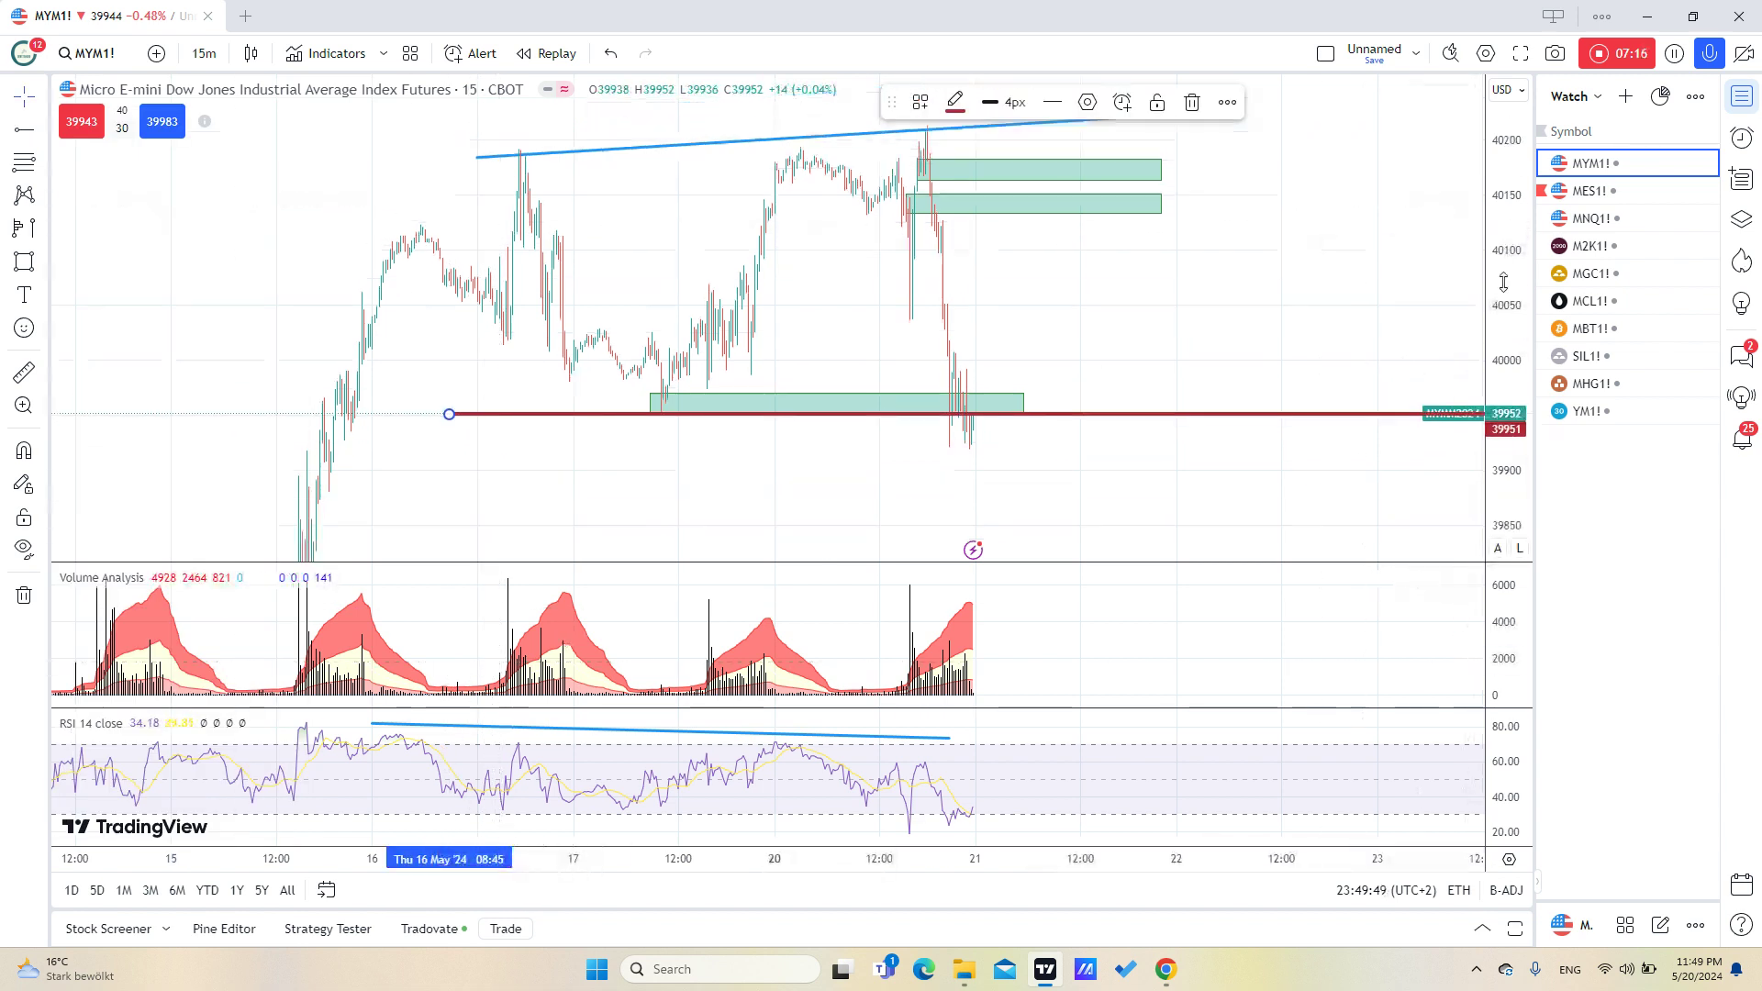
{"action": "left_click_drag", "start_coordinate": [669, 425], "coordinate": [645, 306]}
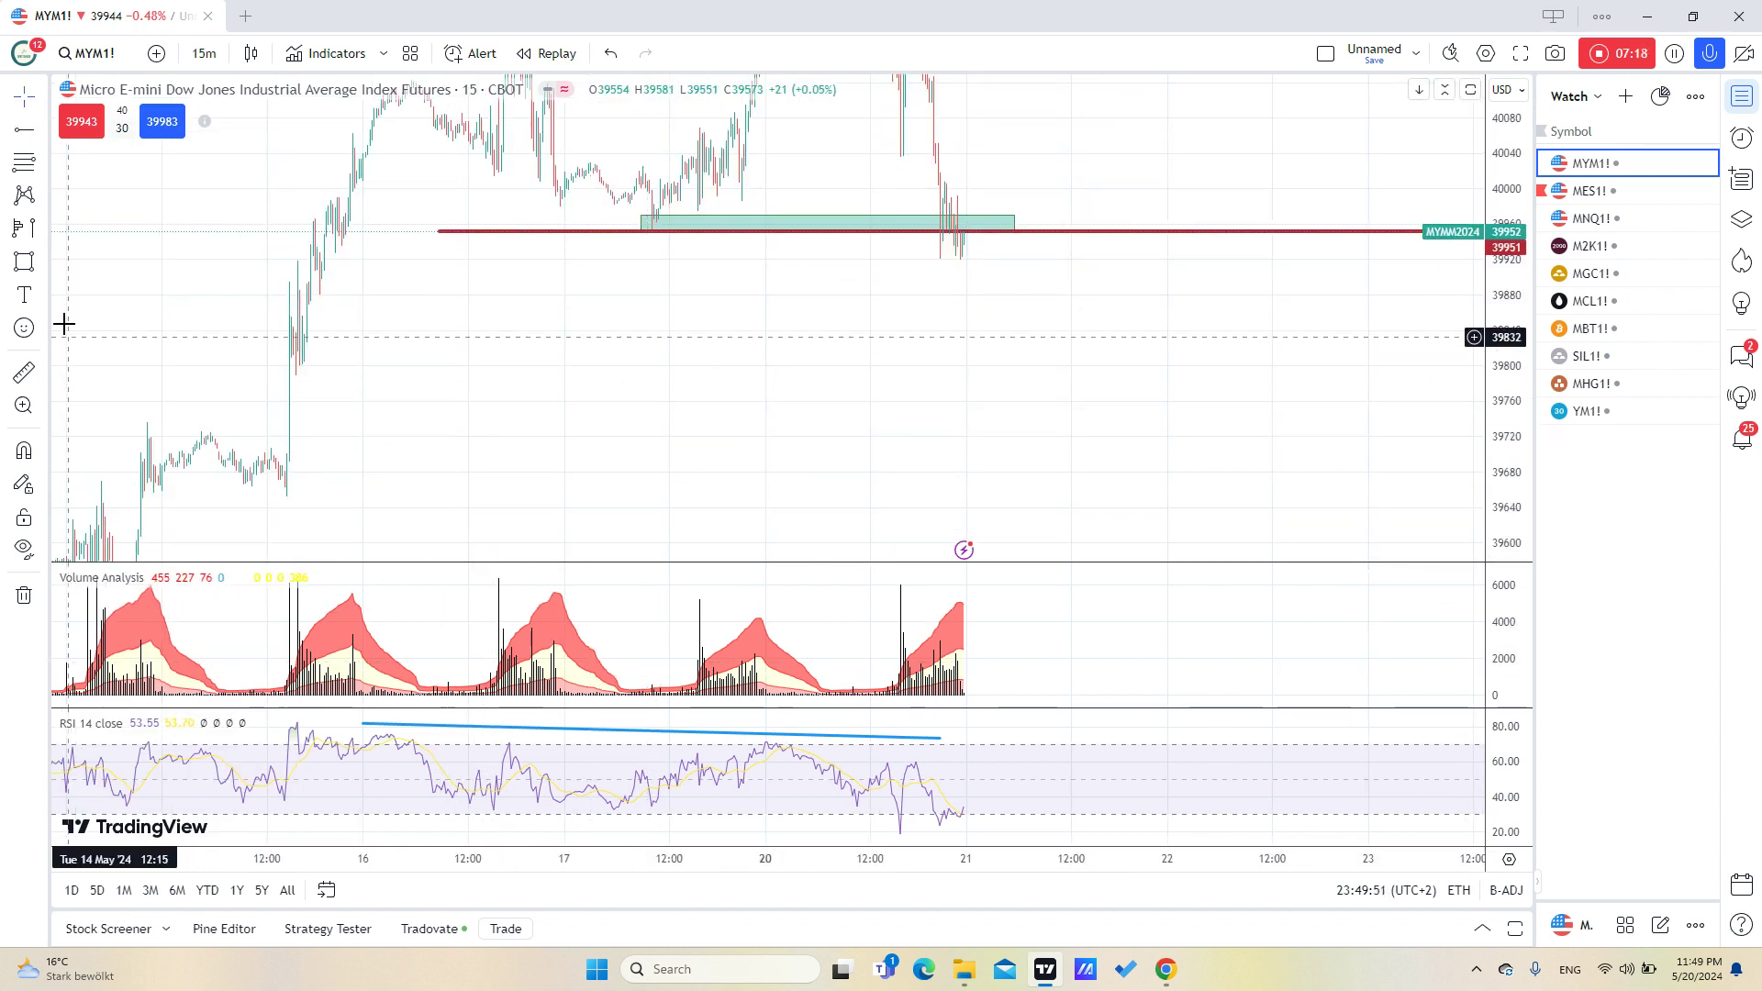
{"action": "left_click", "coordinate": [254, 496]}
- Draw a Fibonacci retracement from 39917 at 21 May 18:30 back to 40208 at 20 May 14:15
{"action": "left_click_drag", "start_coordinate": [1070, 294], "coordinate": [928, 456]}
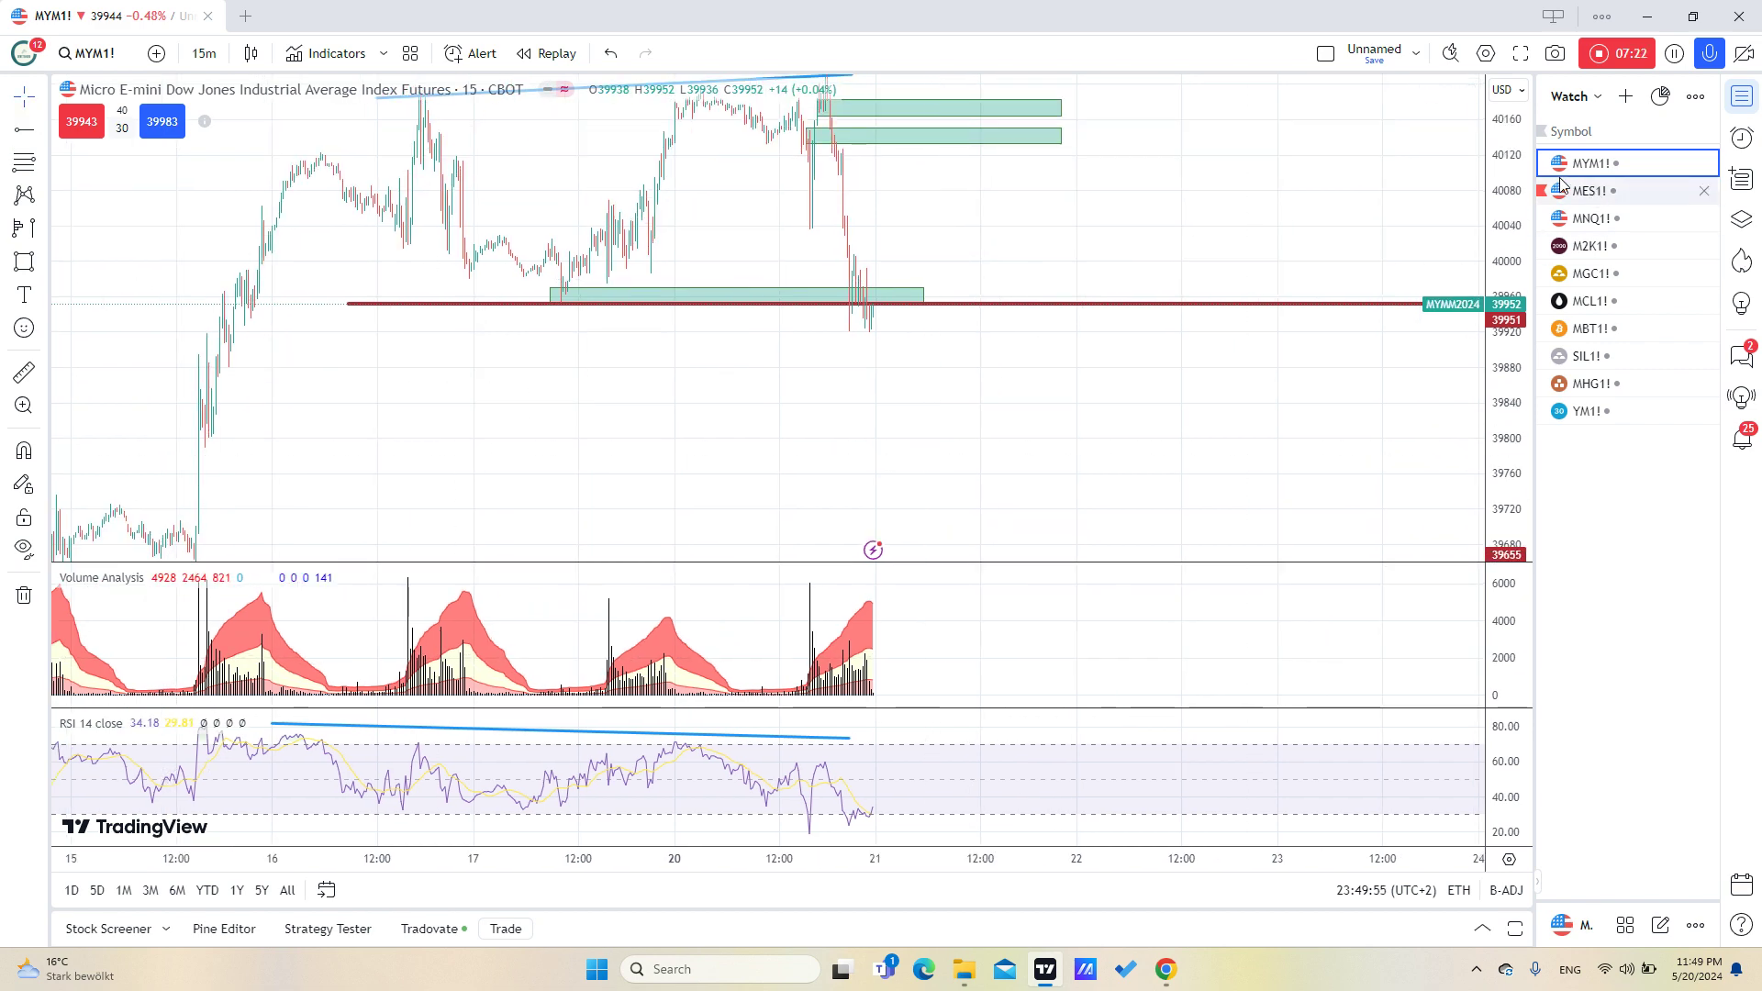
{"action": "left_click_drag", "start_coordinate": [1504, 174], "coordinate": [1498, 325]}
{"action": "scroll", "coordinate": [1018, 319], "scroll_direction": "up", "scroll_amount": 3}
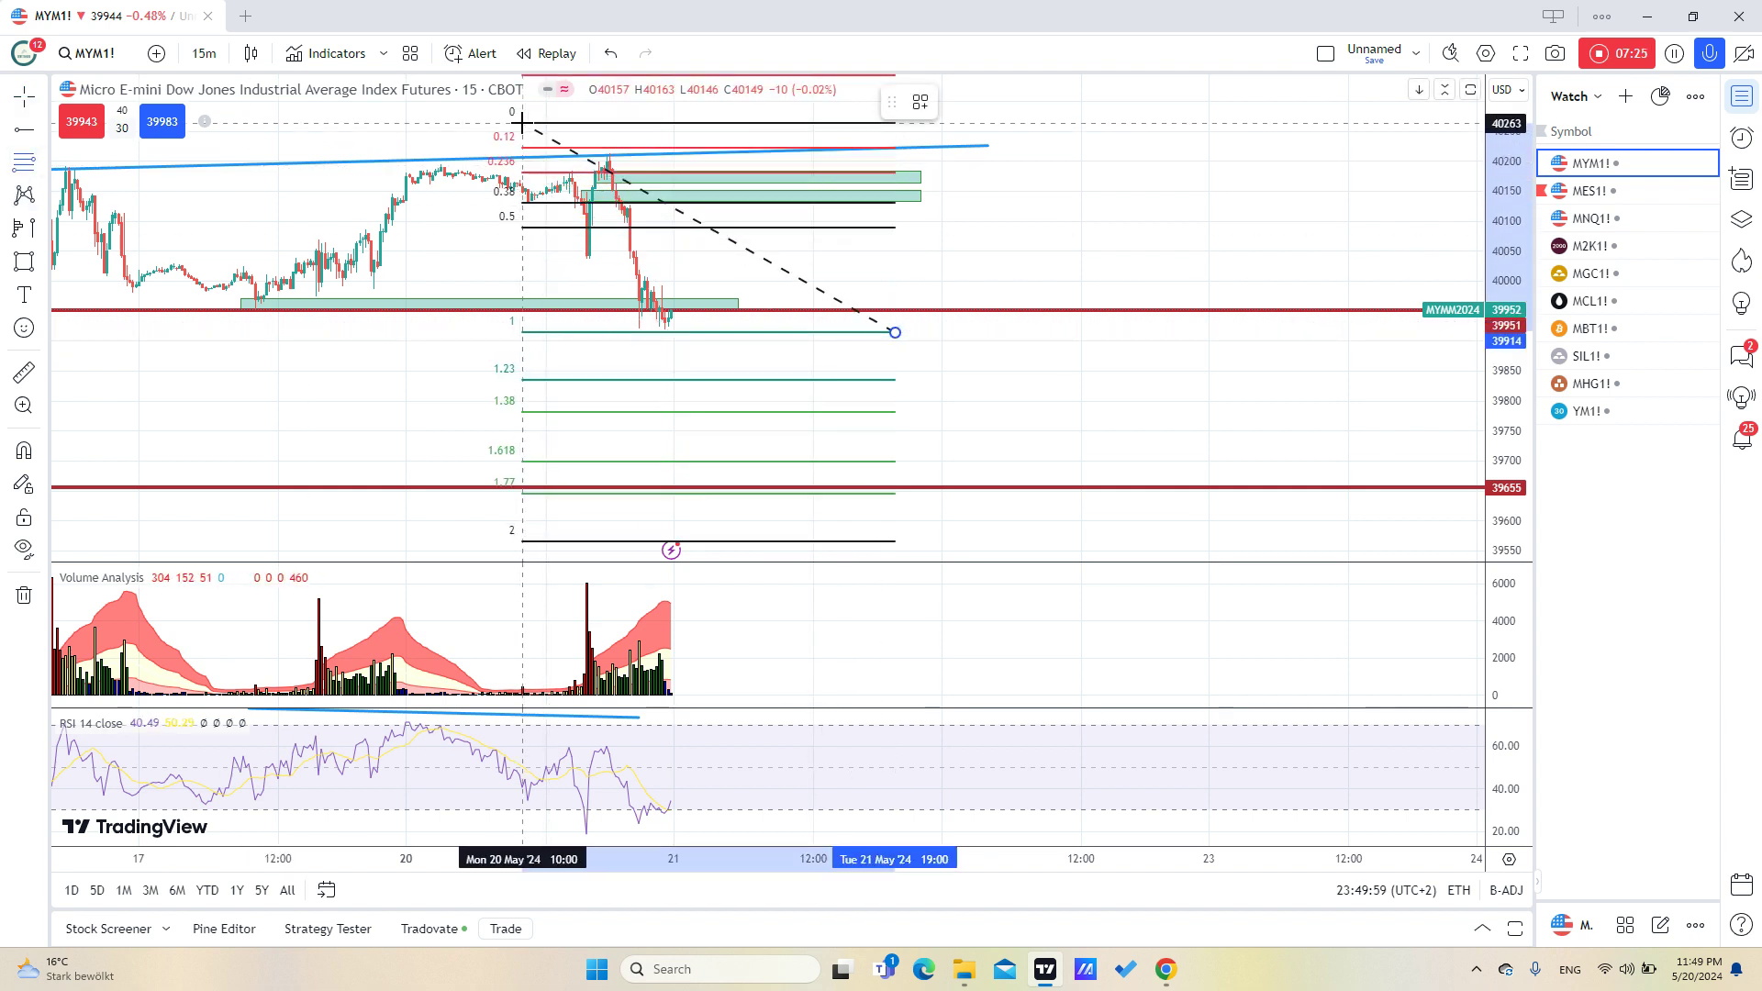
{"action": "left_click", "coordinate": [571, 156]}
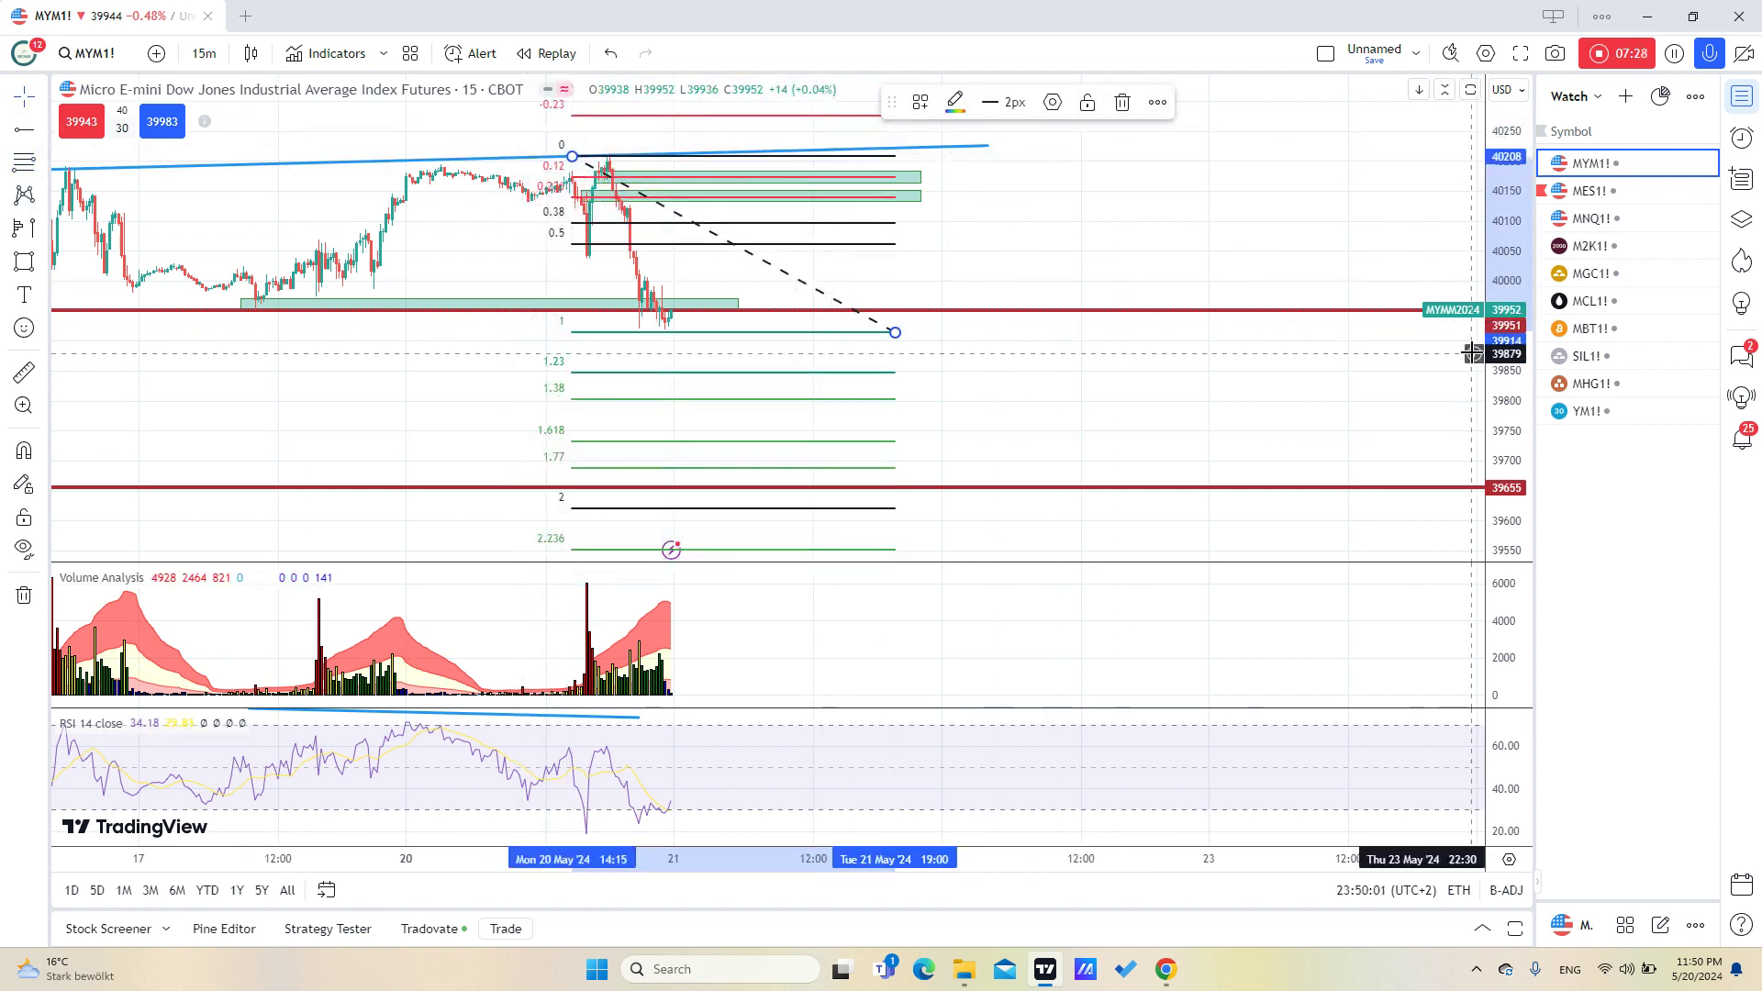
{"action": "left_click_drag", "start_coordinate": [1488, 387], "coordinate": [995, 294]}
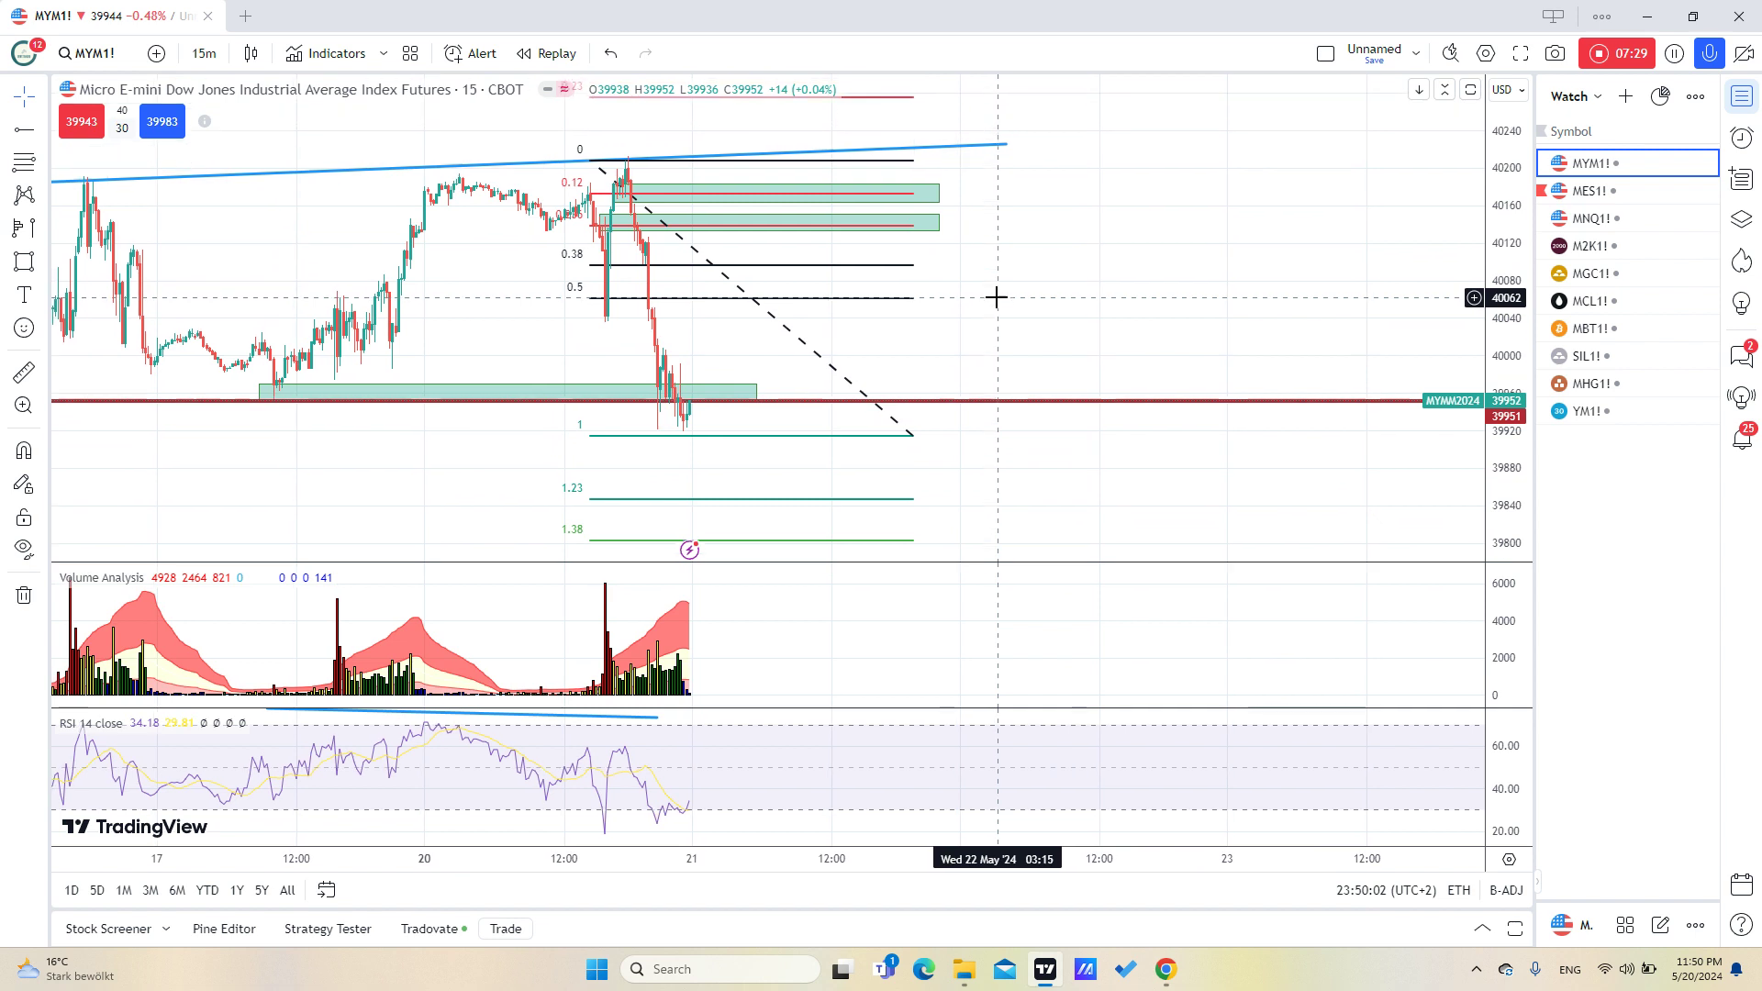
{"action": "left_click", "coordinate": [901, 424]}
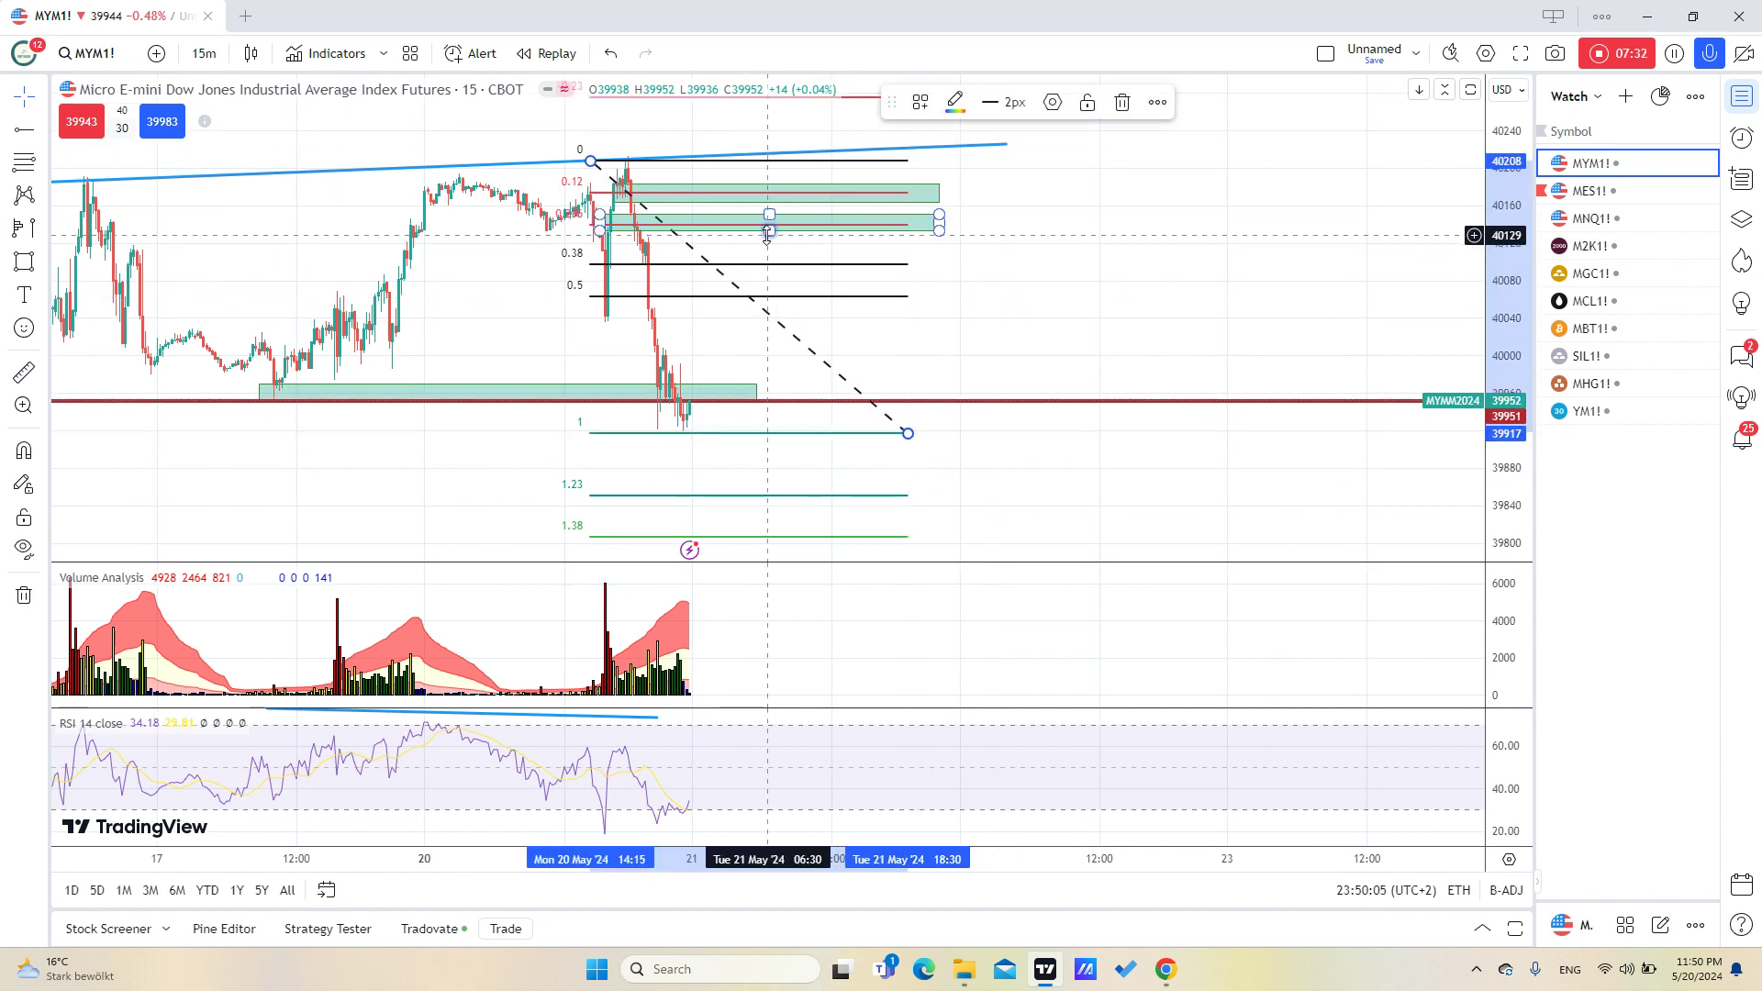
- Draw a rectangle below the 39655 ray from 14 May to 22 May, between about 39530 and 39580
{"action": "scroll", "coordinate": [1306, 401], "scroll_direction": "down", "scroll_amount": 2}
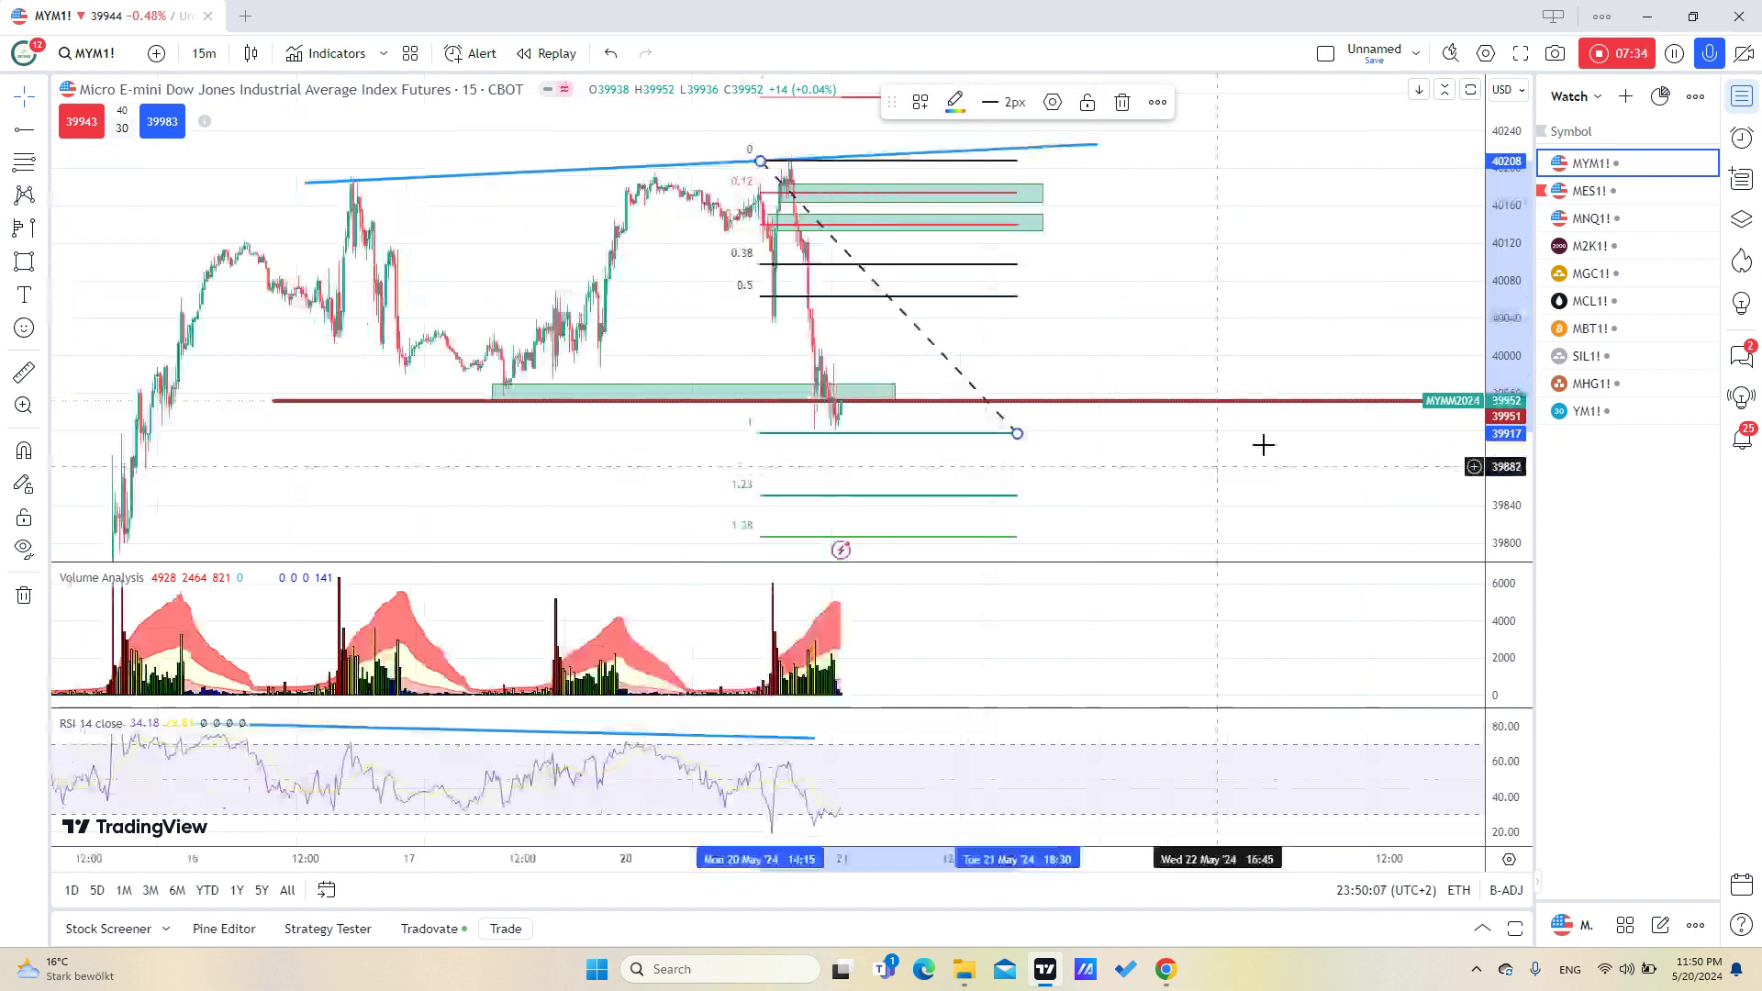
{"action": "left_click_drag", "start_coordinate": [1495, 229], "coordinate": [1492, 428]}
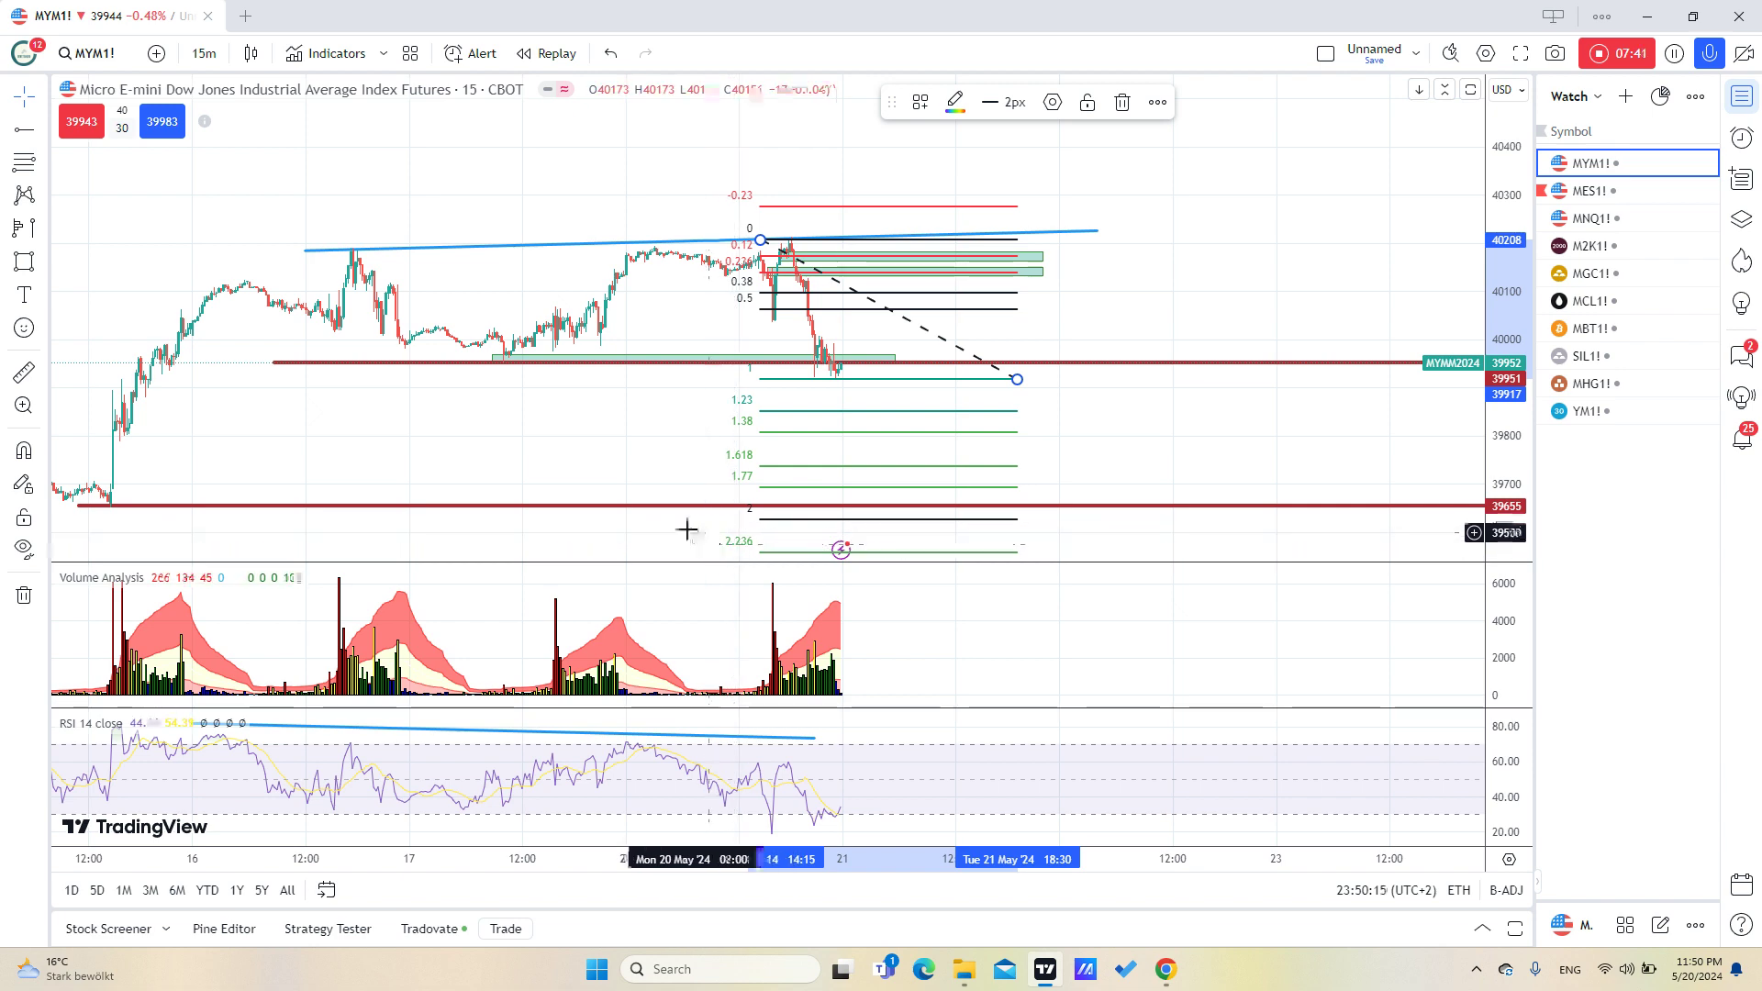
{"action": "left_click_drag", "start_coordinate": [688, 523], "coordinate": [346, 476]}
{"action": "scroll", "coordinate": [676, 487], "scroll_direction": "down", "scroll_amount": 2}
{"action": "scroll", "coordinate": [491, 449], "scroll_direction": "up", "scroll_amount": 3}
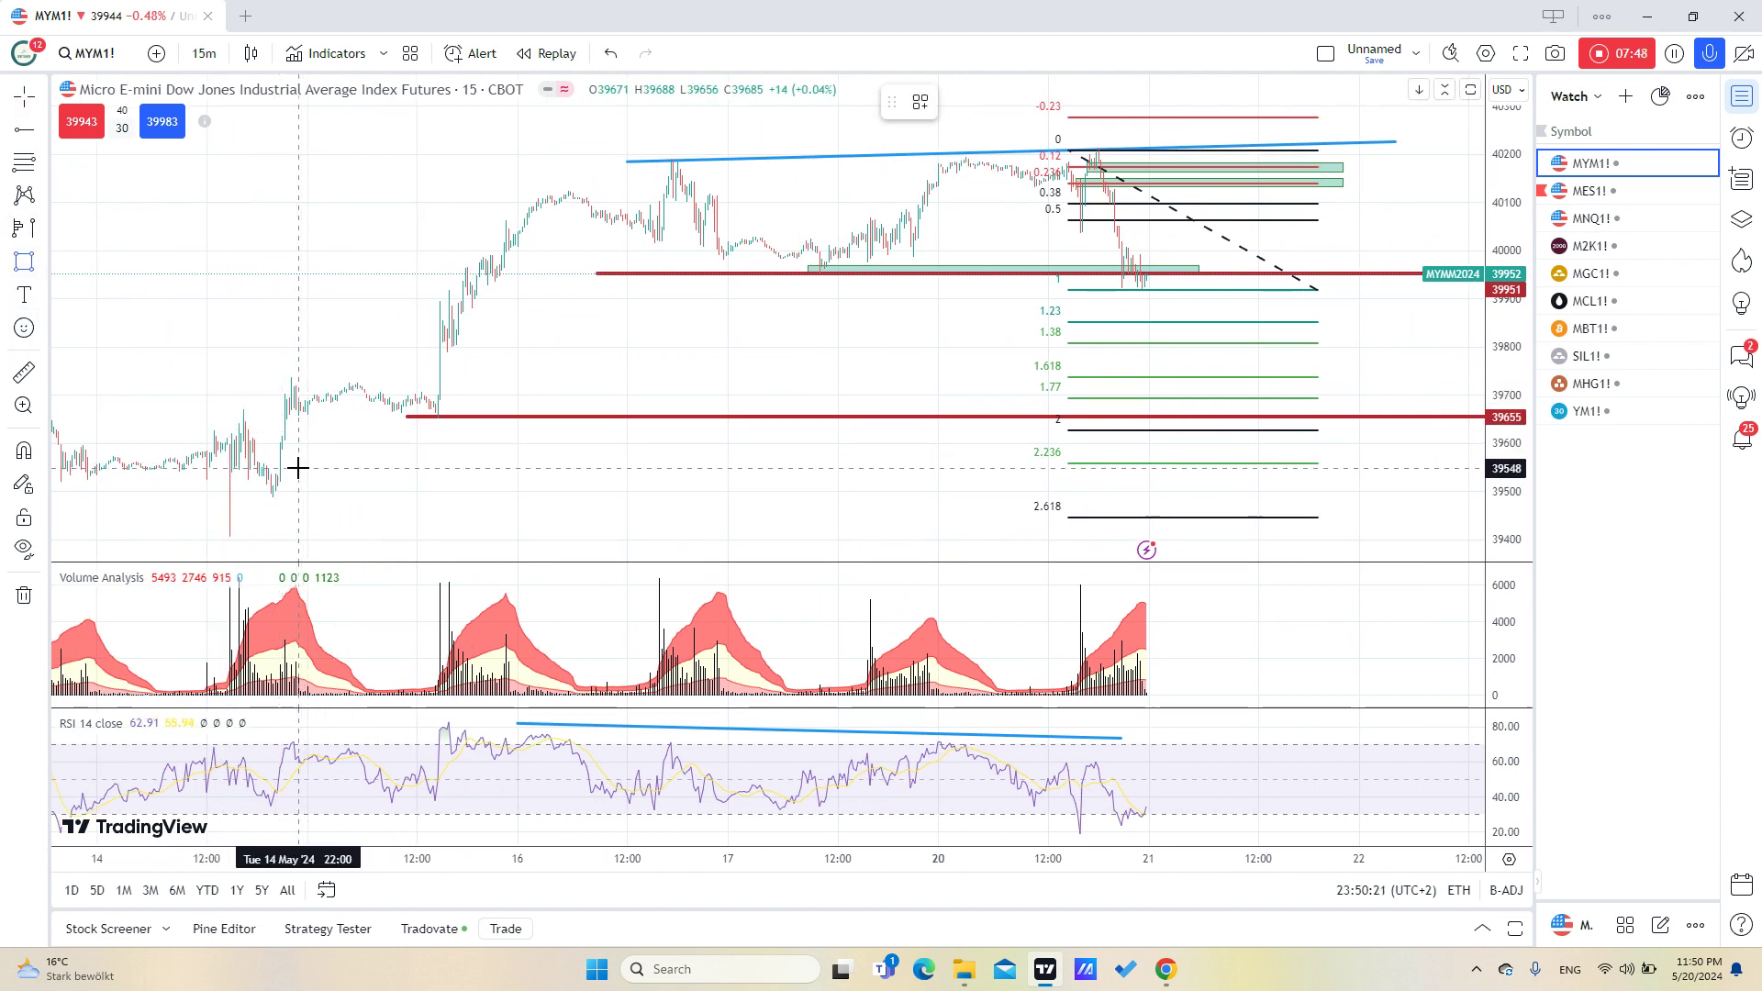
{"action": "mouse_move", "coordinate": [269, 475]}
{"action": "left_mouse_down"}
{"action": "mouse_move", "coordinate": [1319, 475]}
{"action": "mouse_move", "coordinate": [1370, 451]}
{"action": "left_mouse_up"}
- Examine the MYM1! price action since early May against the rays, the lower zone and the Fibonacci levels
{"action": "scroll", "coordinate": [762, 462], "scroll_direction": "down", "scroll_amount": 2}
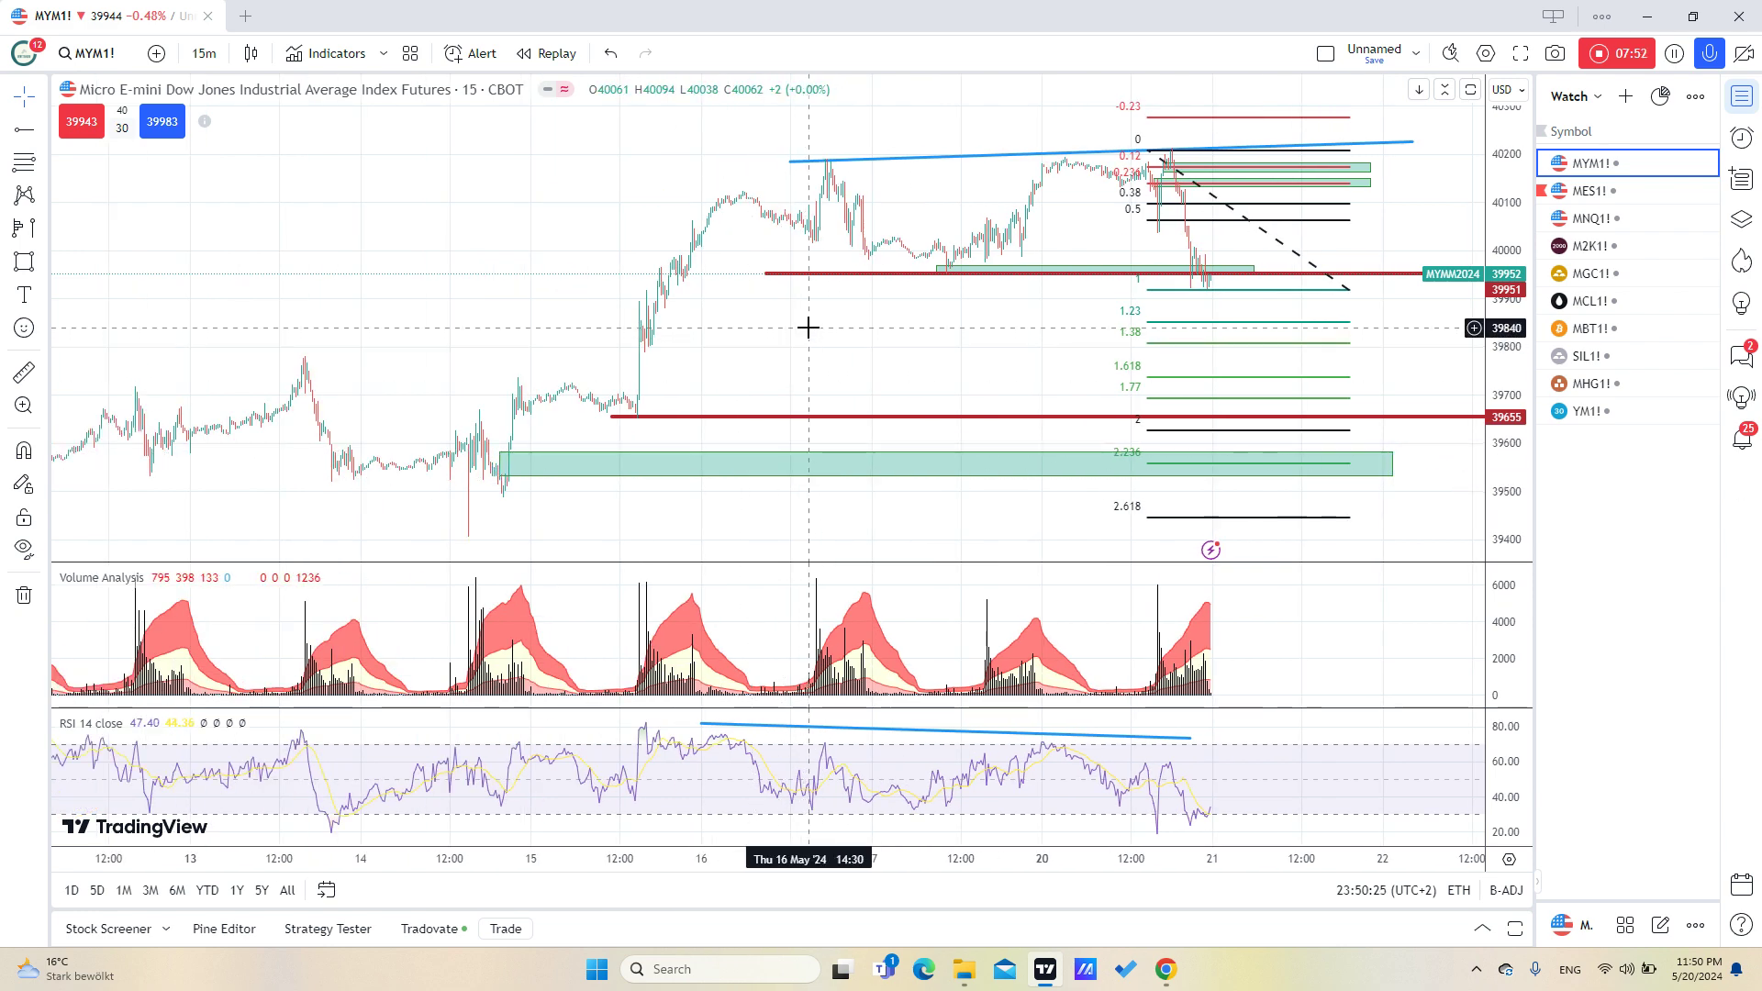
{"action": "left_click_drag", "start_coordinate": [808, 327], "coordinate": [556, 309]}
{"action": "scroll", "coordinate": [500, 308], "scroll_direction": "down", "scroll_amount": 2}
{"action": "left_click_drag", "start_coordinate": [661, 331], "coordinate": [456, 331]}
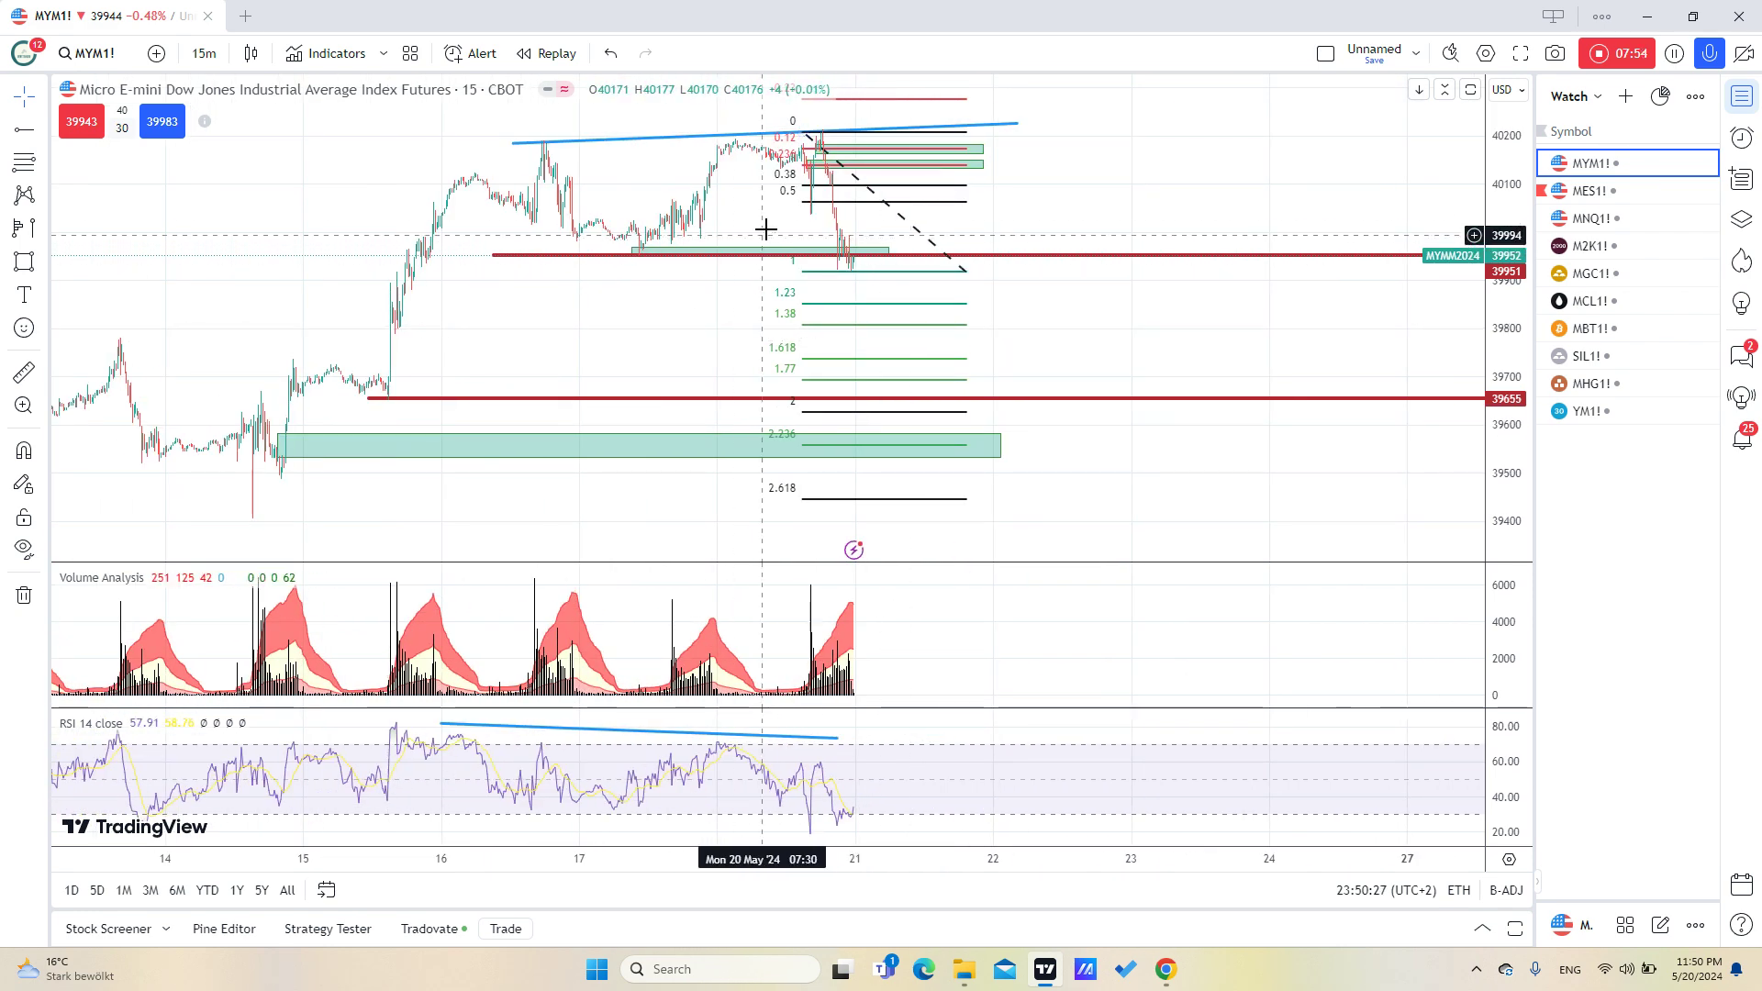
{"action": "scroll", "coordinate": [757, 267], "scroll_direction": "down", "scroll_amount": 2}
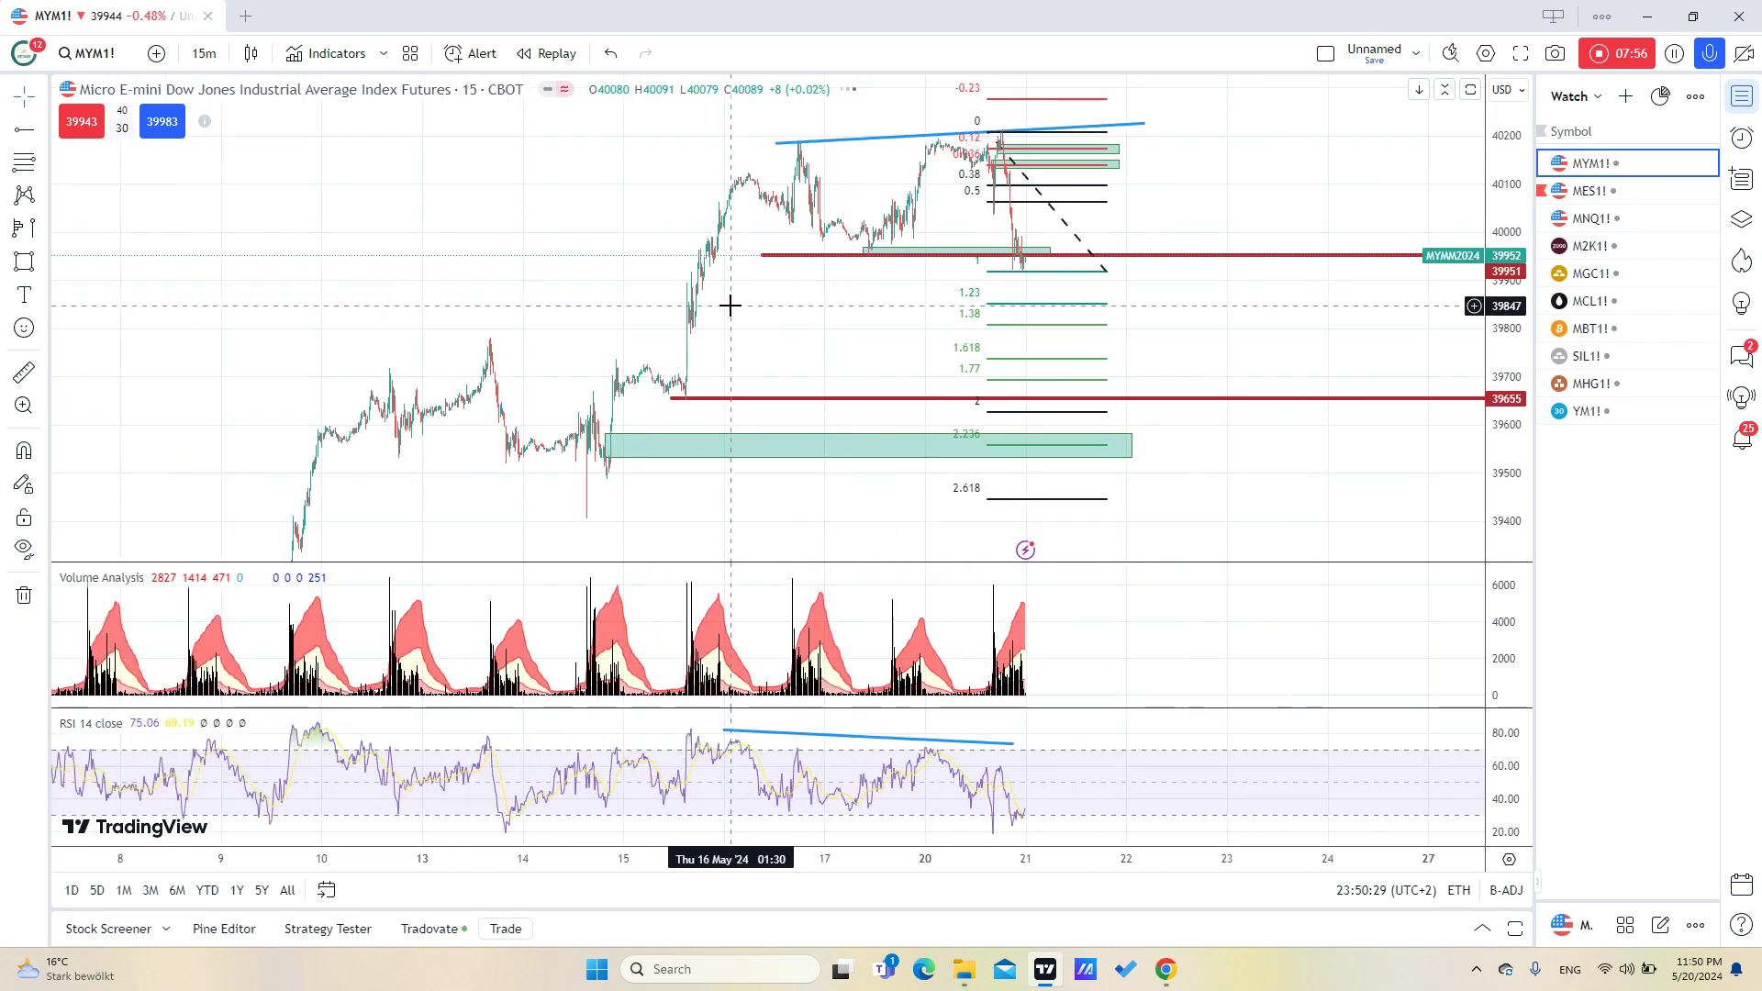
{"action": "scroll", "coordinate": [630, 304], "scroll_direction": "down", "scroll_amount": 2}
{"action": "left_click_drag", "start_coordinate": [605, 303], "coordinate": [470, 284]}
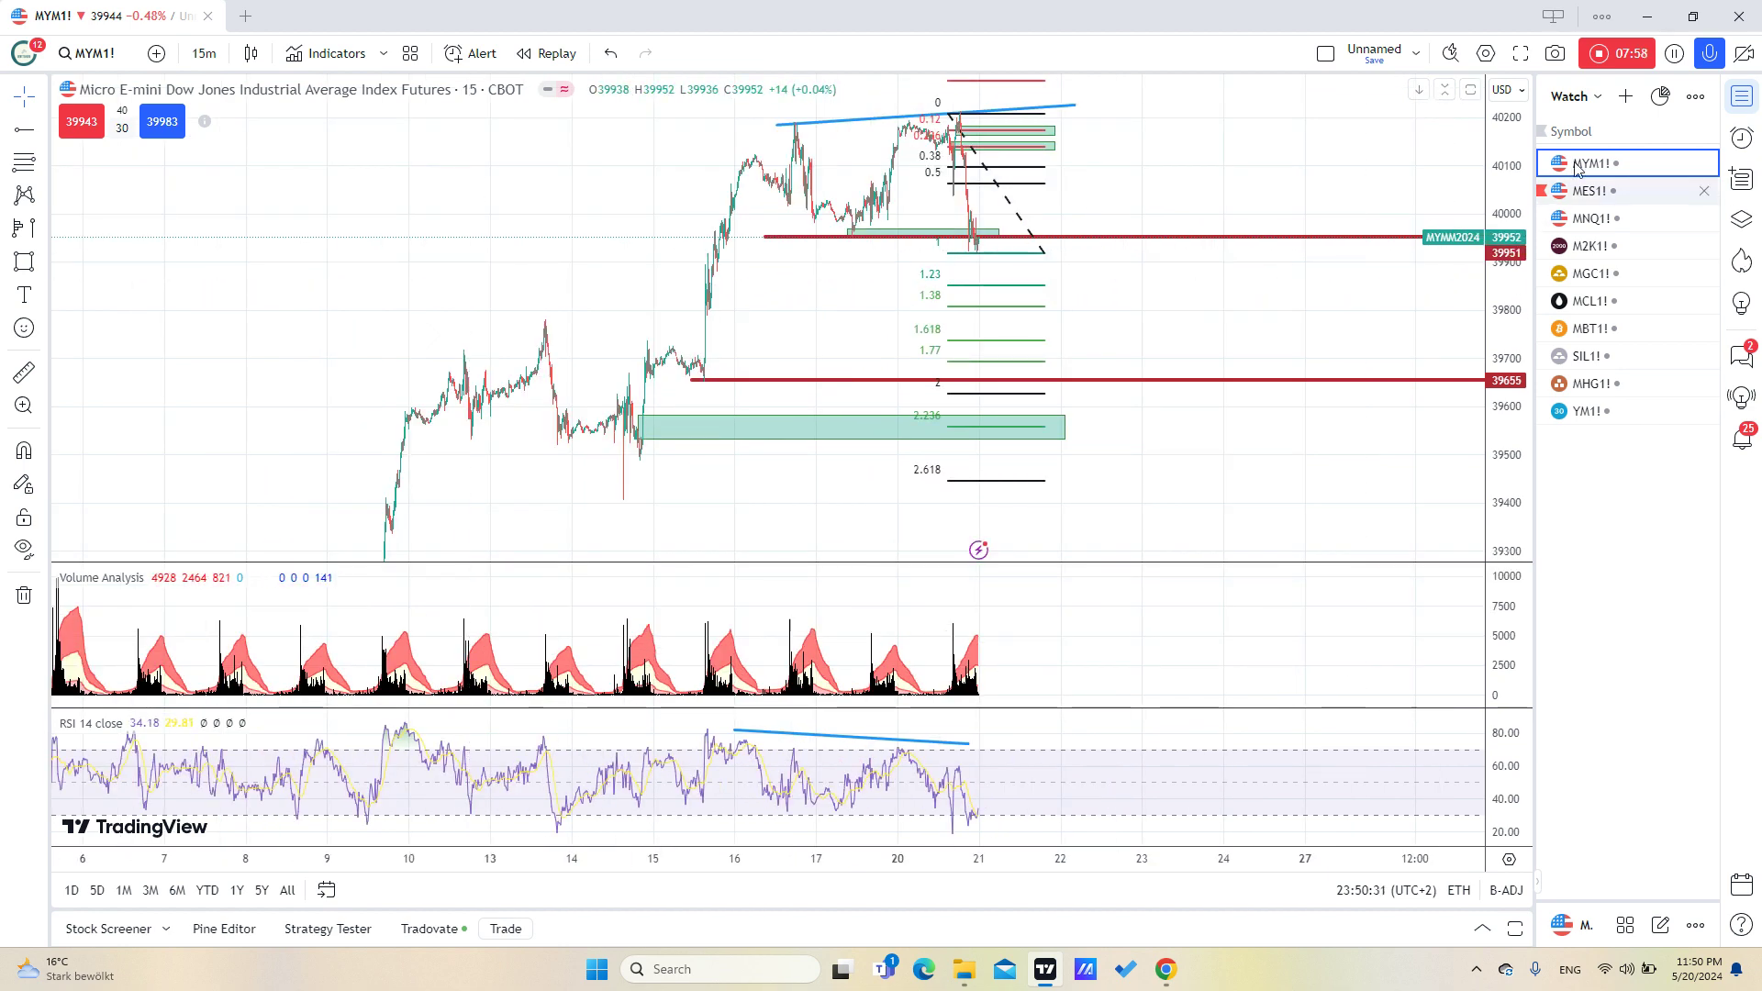
{"action": "left_click_drag", "start_coordinate": [1508, 176], "coordinate": [1508, 292]}
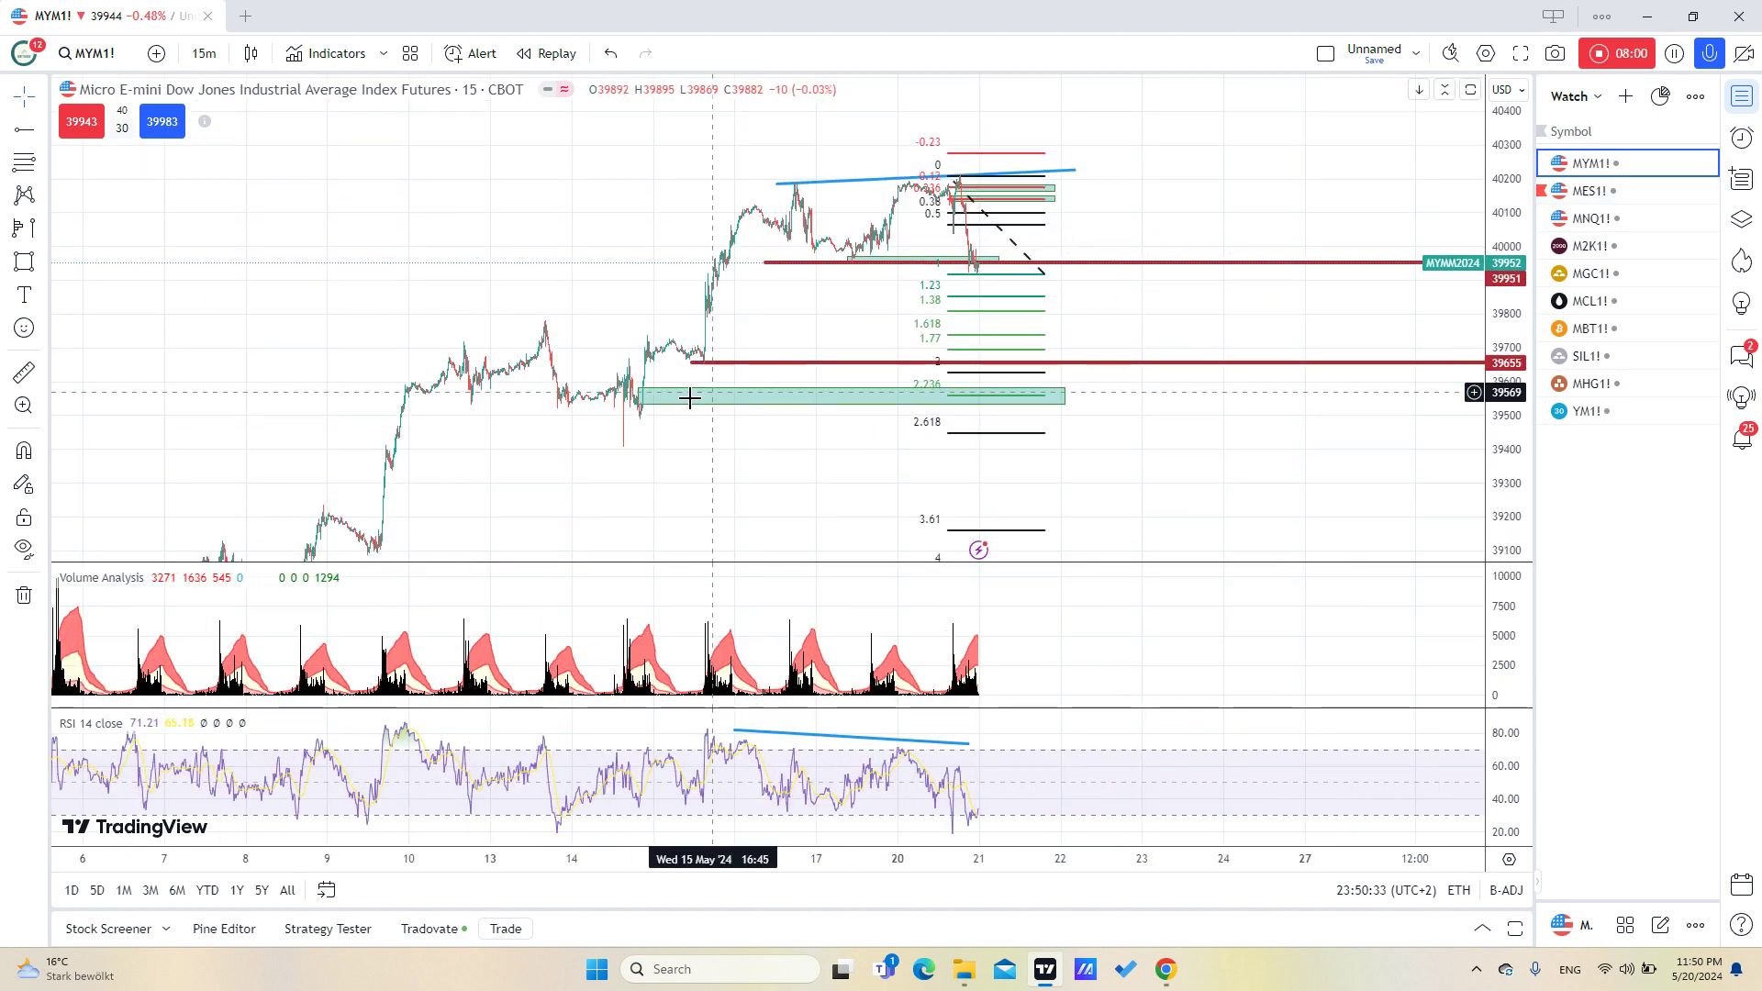
- Shift the RSI trend line so it runs from 83.98 at 15 May 13:00 to 75.50 at 20 May 10:00
{"action": "scroll", "coordinate": [650, 416], "scroll_direction": "up", "scroll_amount": 1}
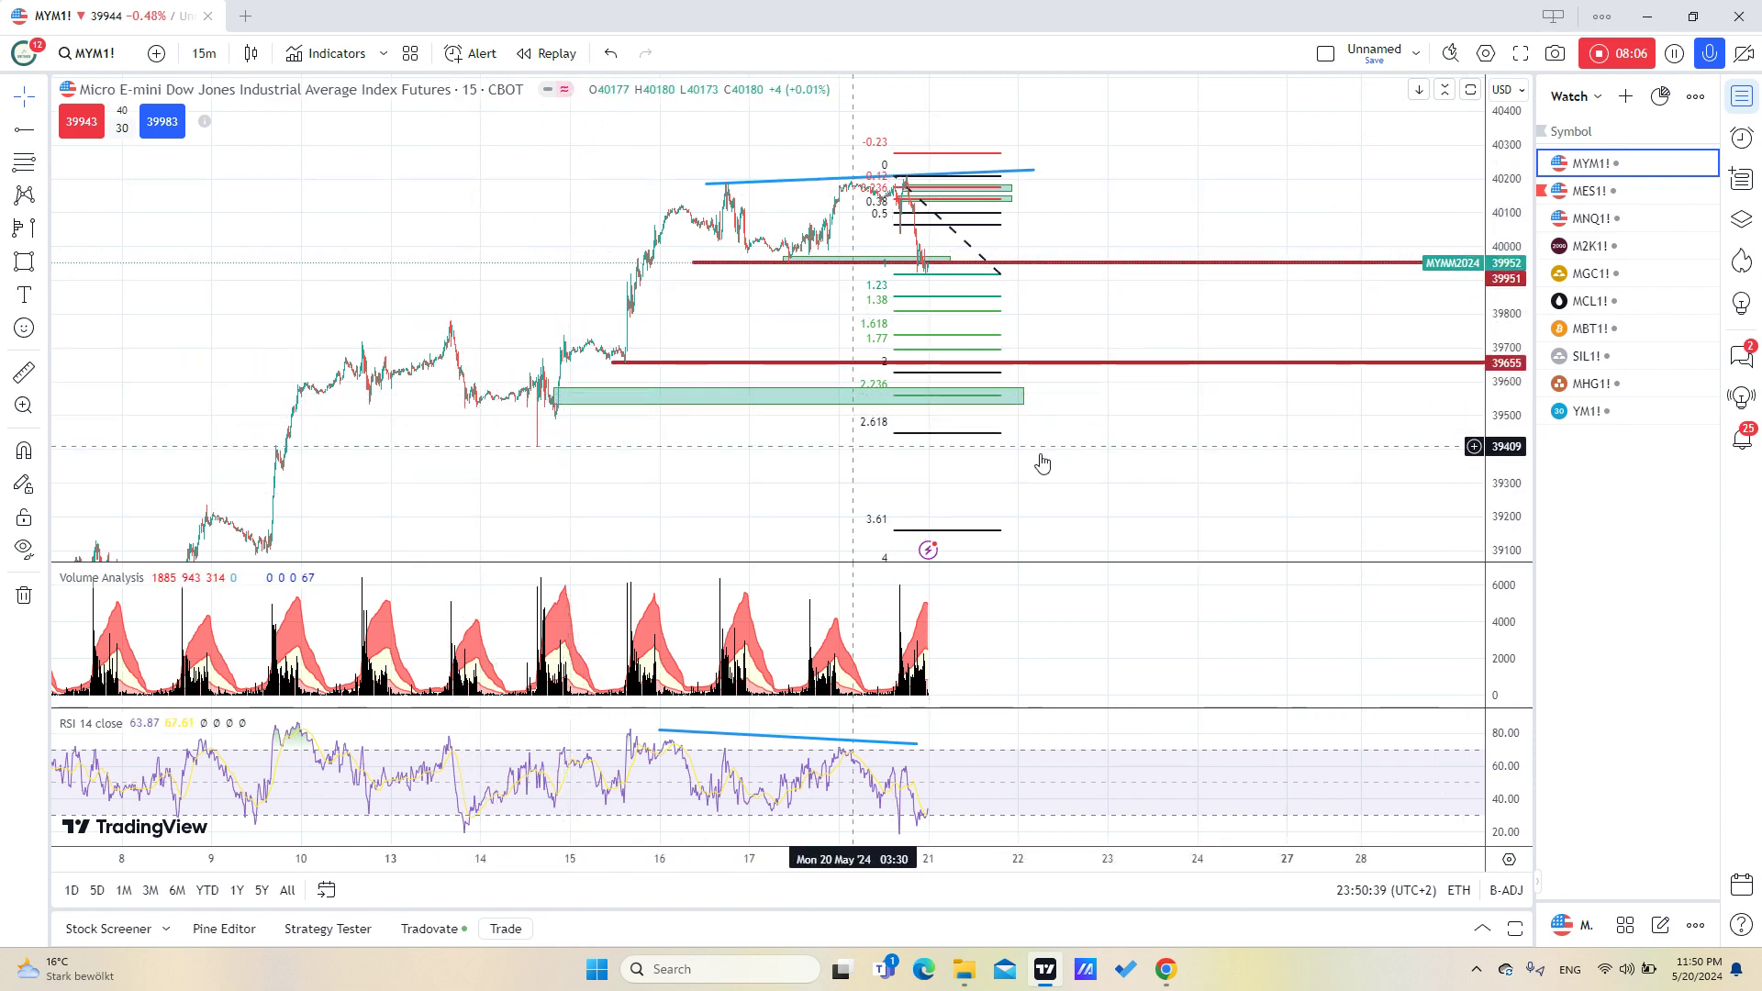
{"action": "scroll", "coordinate": [767, 598], "scroll_direction": "up", "scroll_amount": 1}
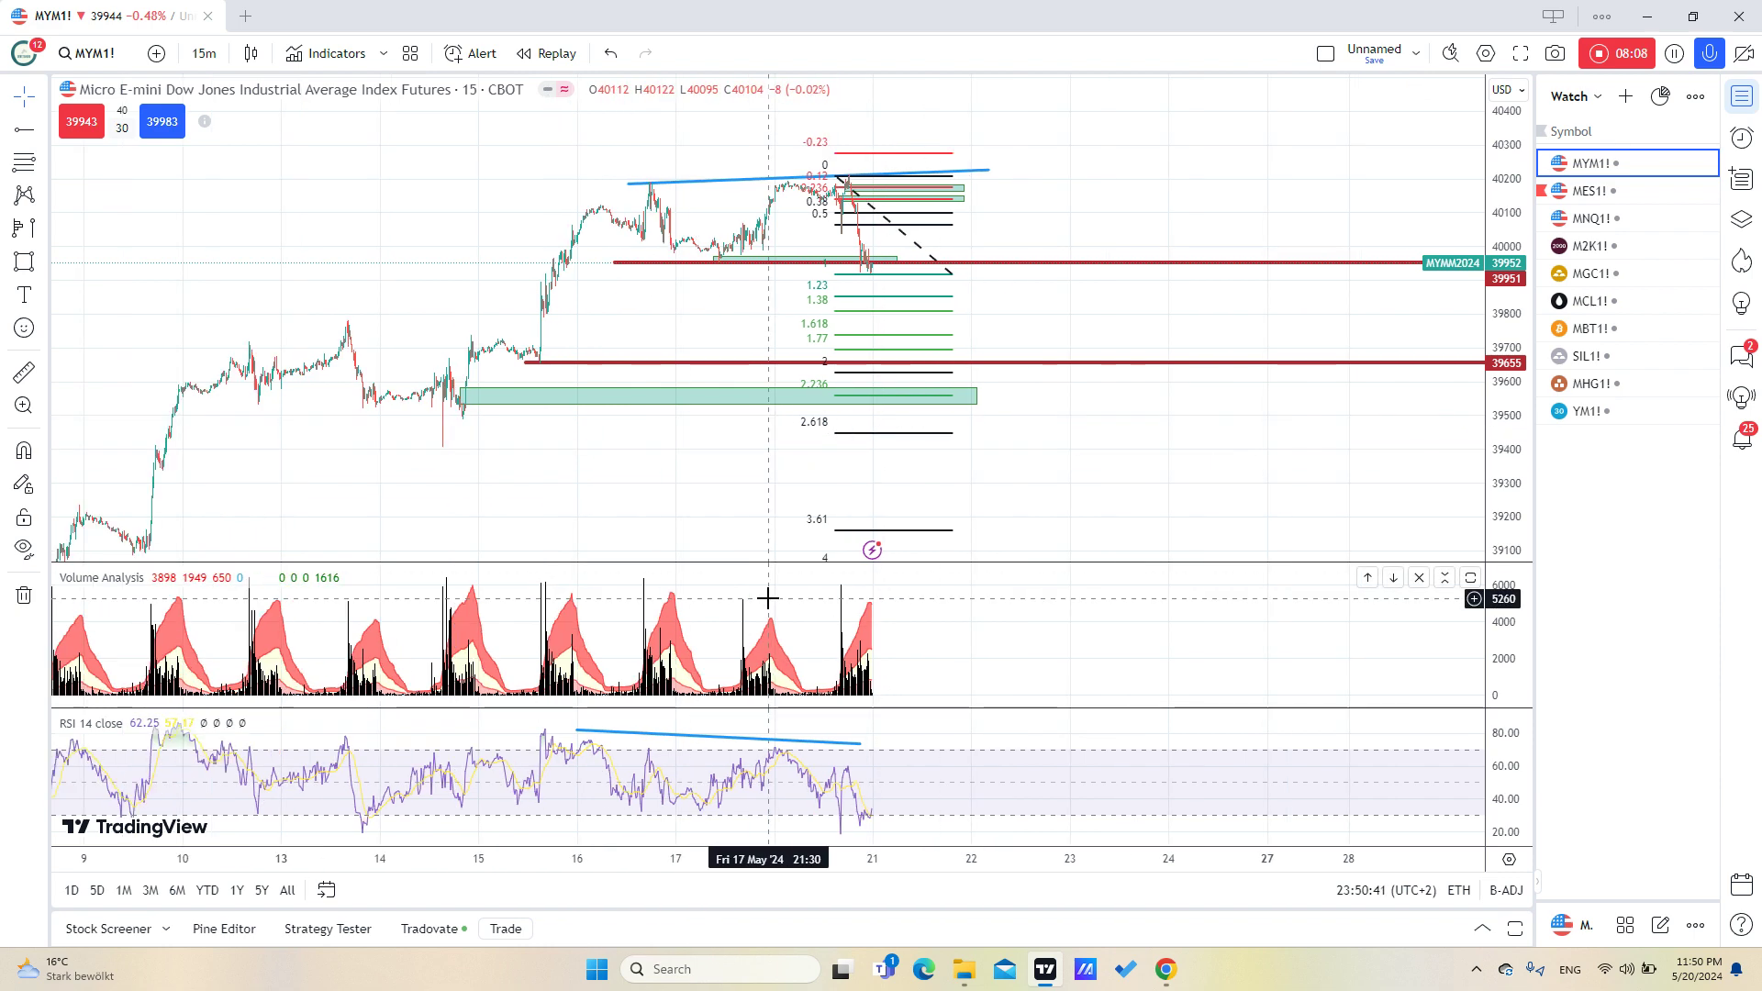
{"action": "scroll", "coordinate": [767, 598], "scroll_direction": "up", "scroll_amount": 2}
{"action": "left_click_drag", "start_coordinate": [515, 475], "coordinate": [930, 469]}
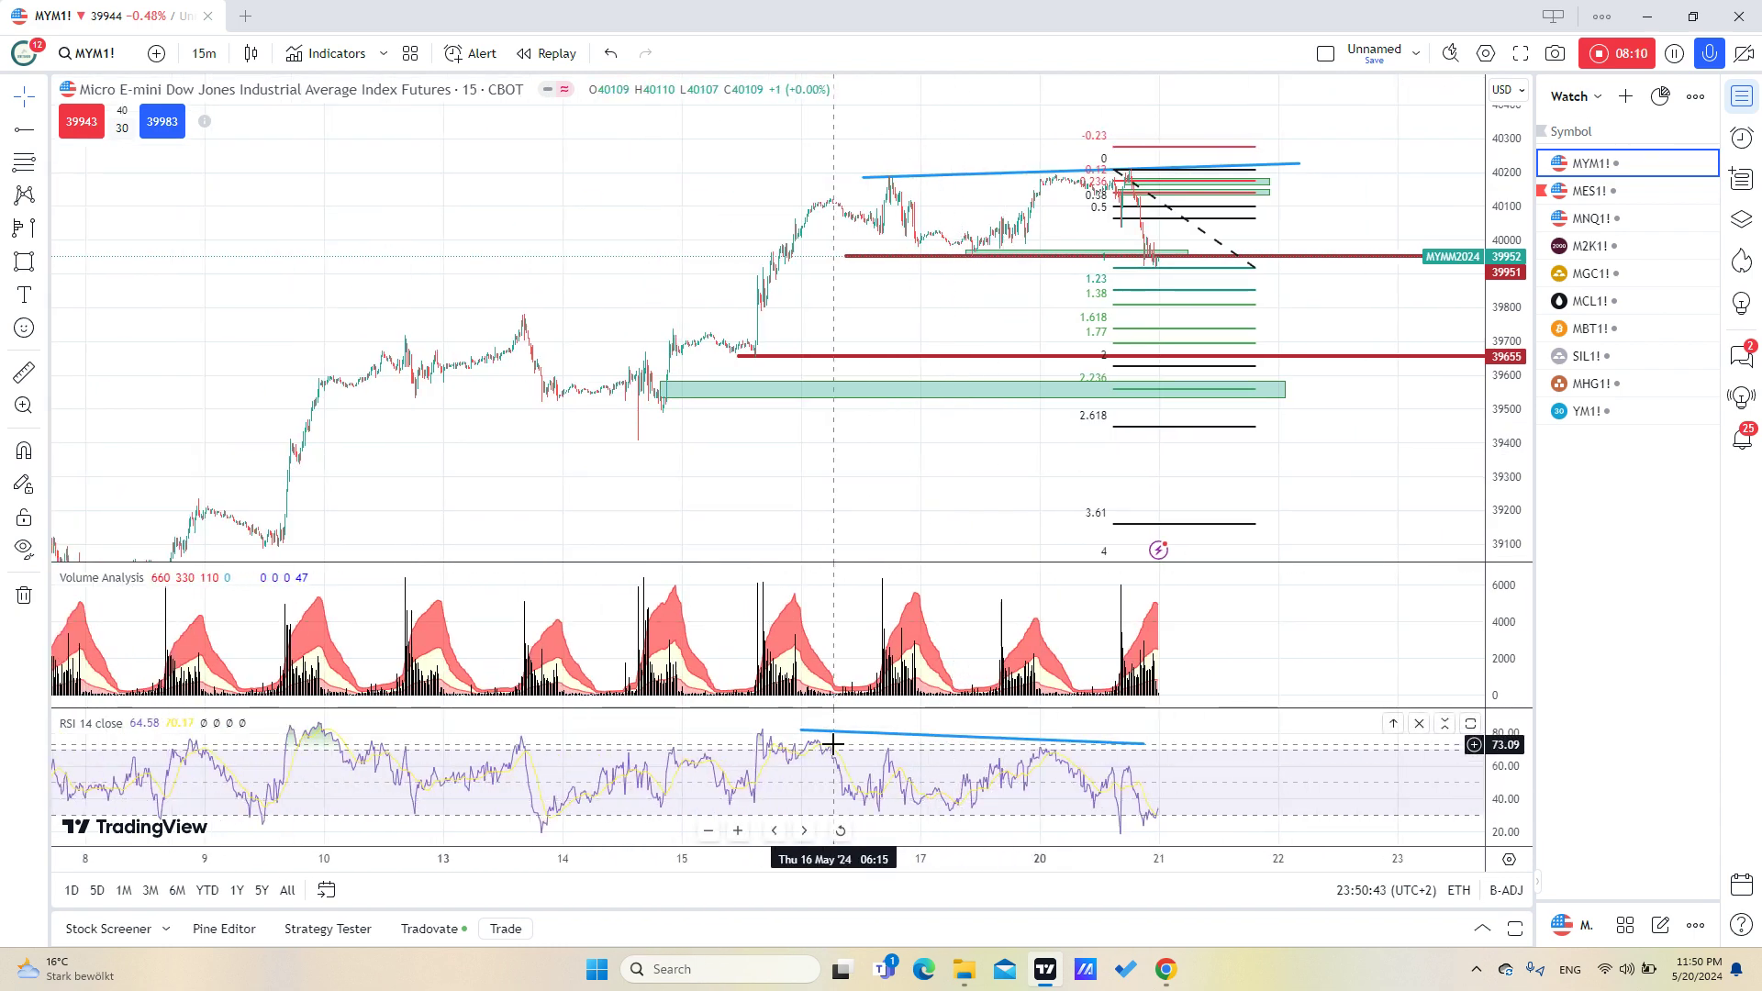
{"action": "left_click_drag", "start_coordinate": [811, 740], "coordinate": [758, 734]}
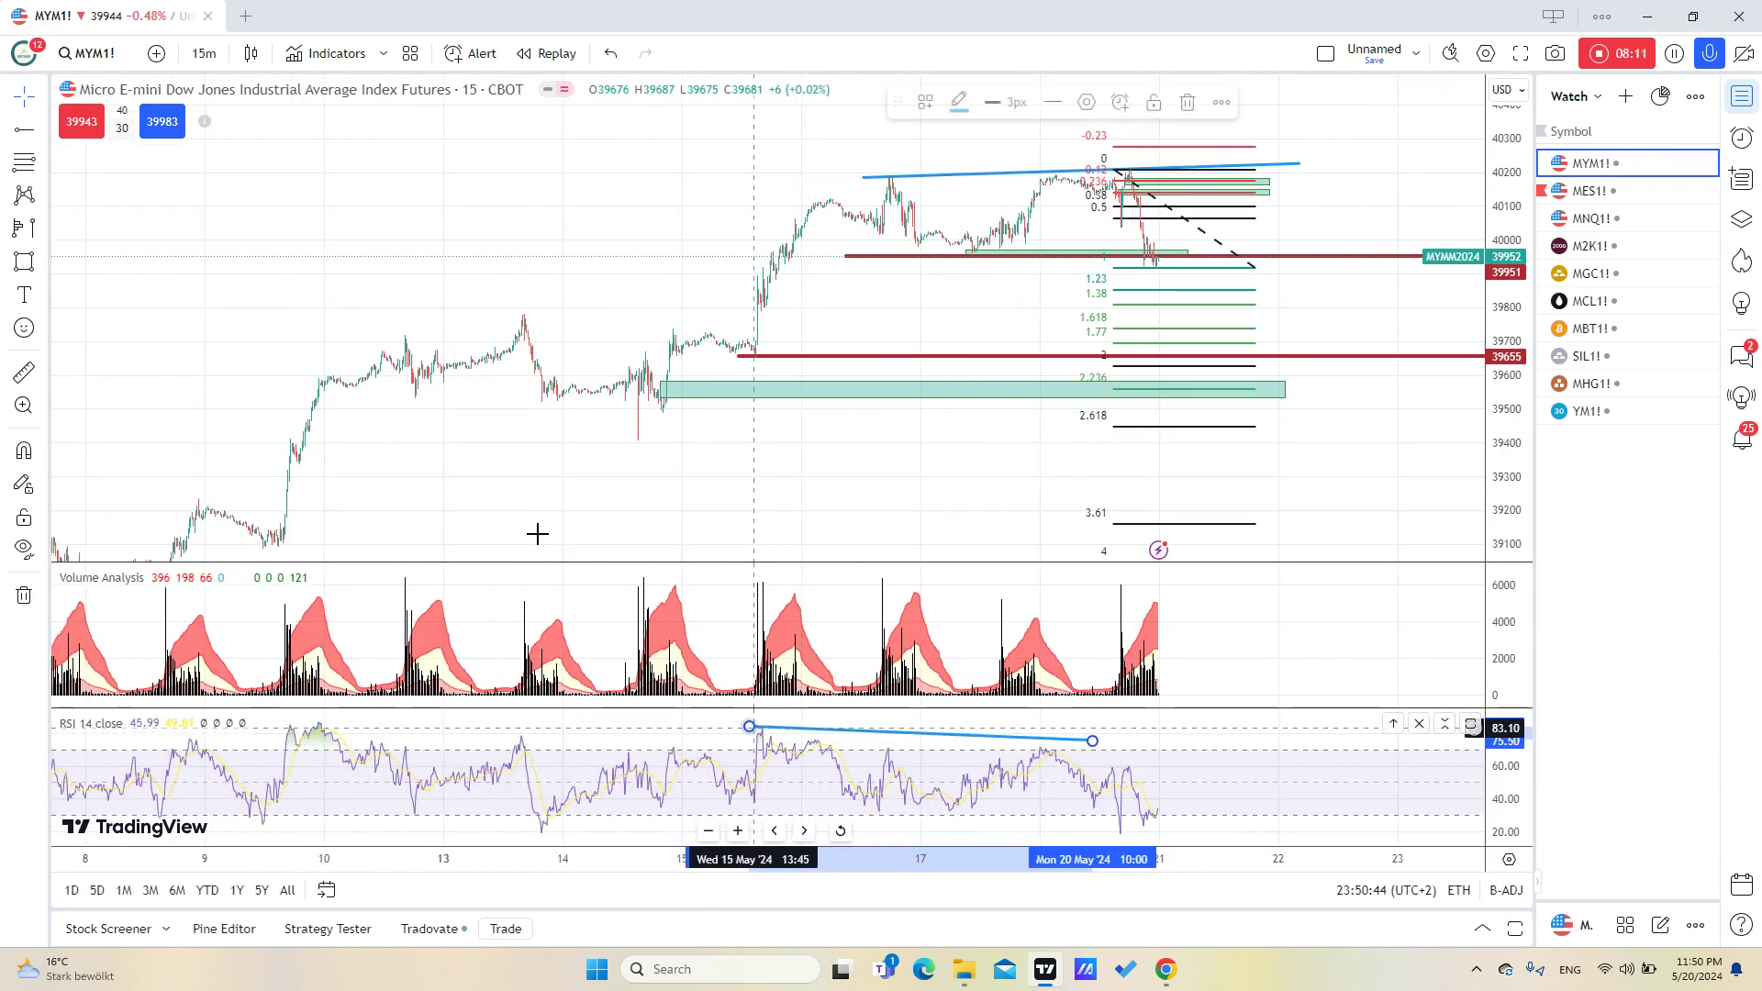
- Change the MYM1! chart interval to 4 hours
{"action": "left_click", "coordinate": [219, 61]}
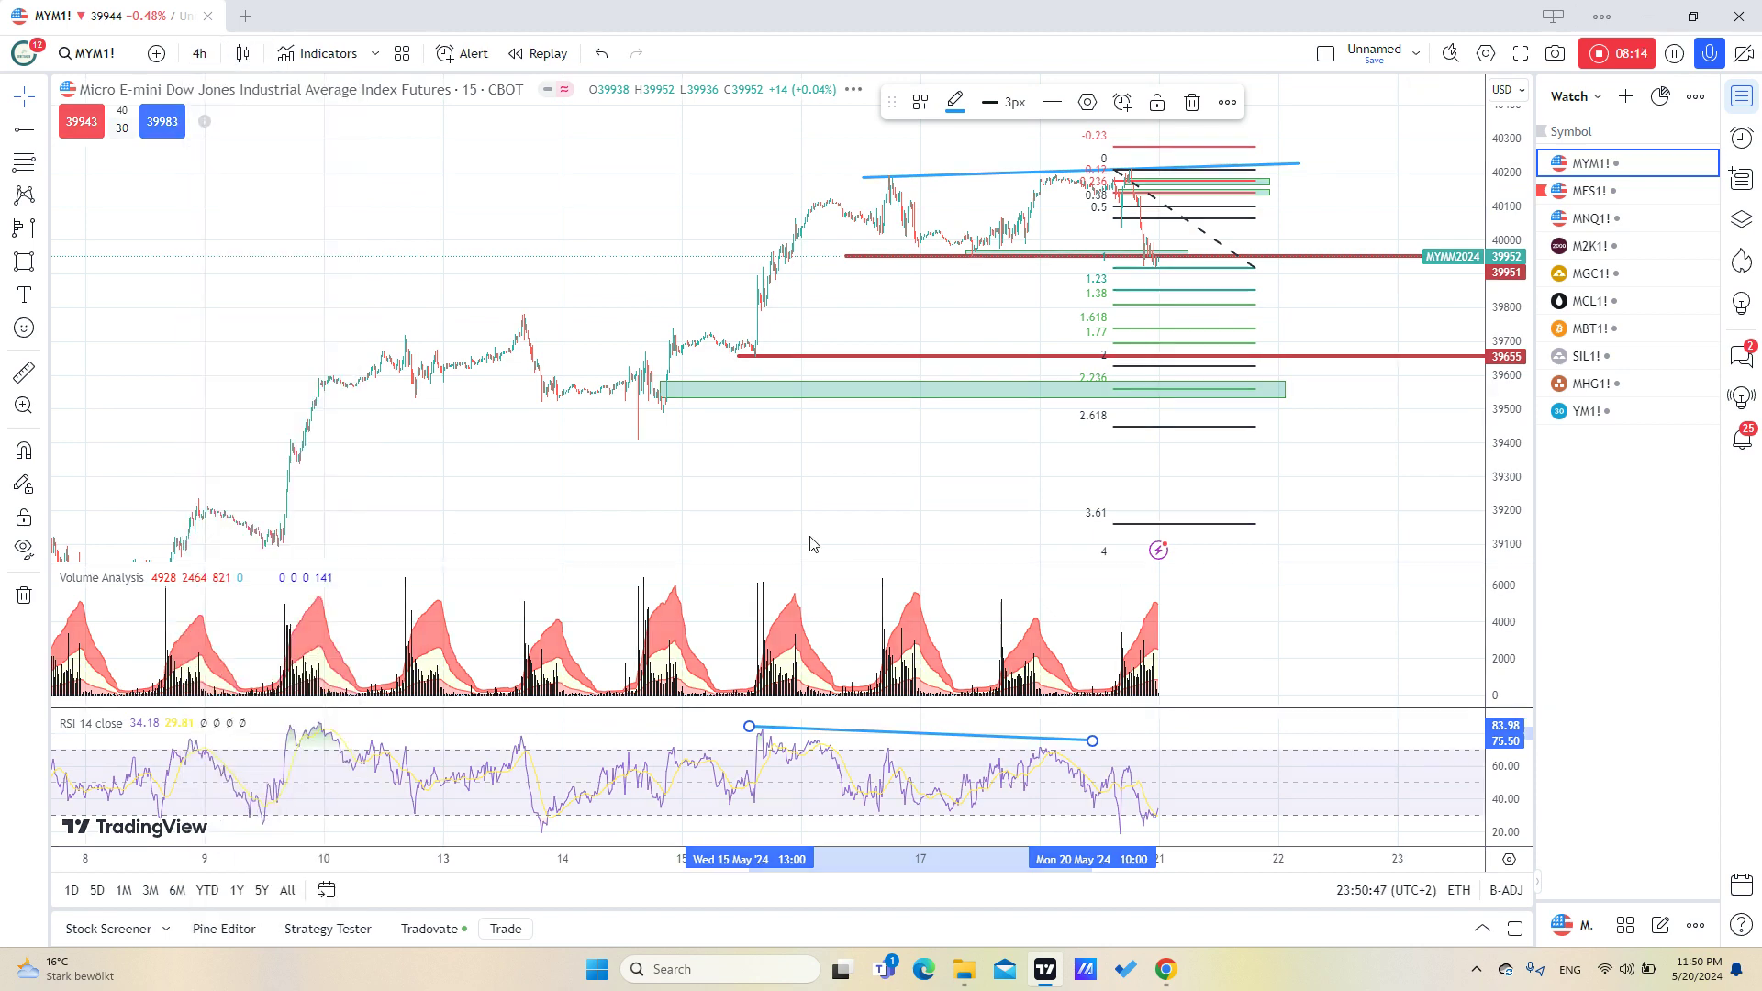
{"action": "left_click", "coordinate": [253, 543]}
{"action": "right_click", "coordinate": [965, 372]}
{"action": "left_click", "coordinate": [980, 378]}
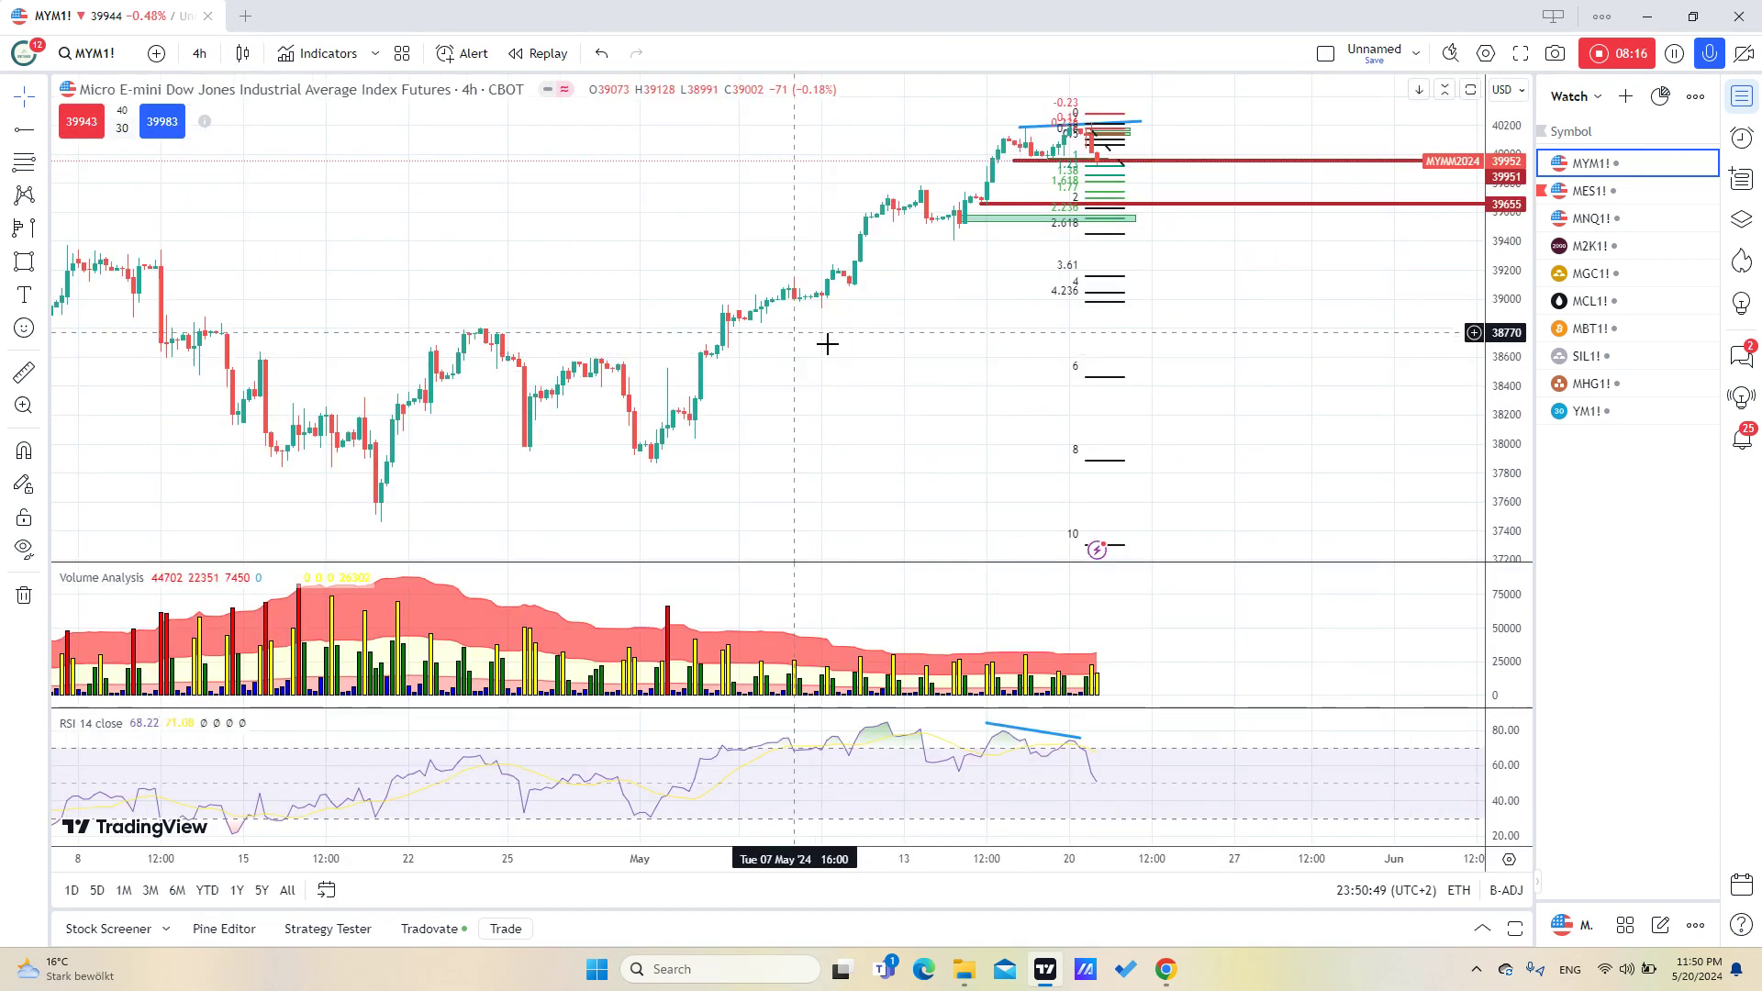
- Change the MYM1! chart interval to 1 day and remove all drawings from the chart
{"action": "scroll", "coordinate": [971, 477], "scroll_direction": "down", "scroll_amount": 3}
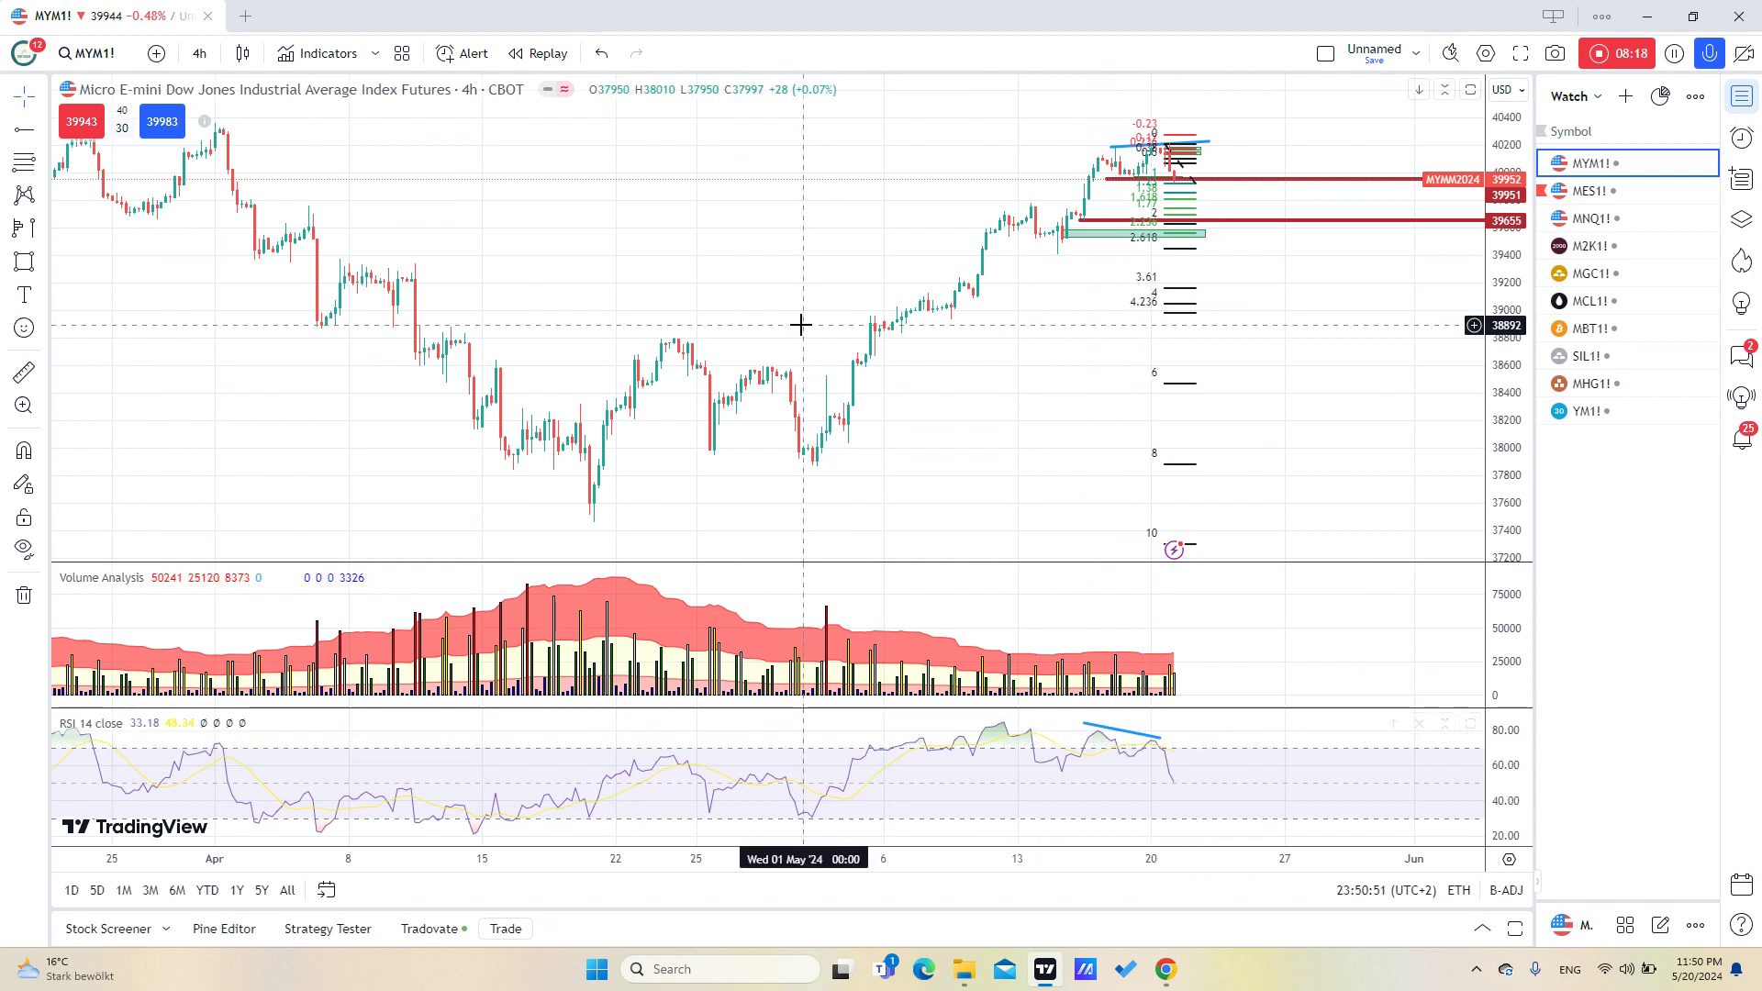
{"action": "scroll", "coordinate": [838, 447], "scroll_direction": "down", "scroll_amount": 1}
{"action": "right_click", "coordinate": [728, 226]}
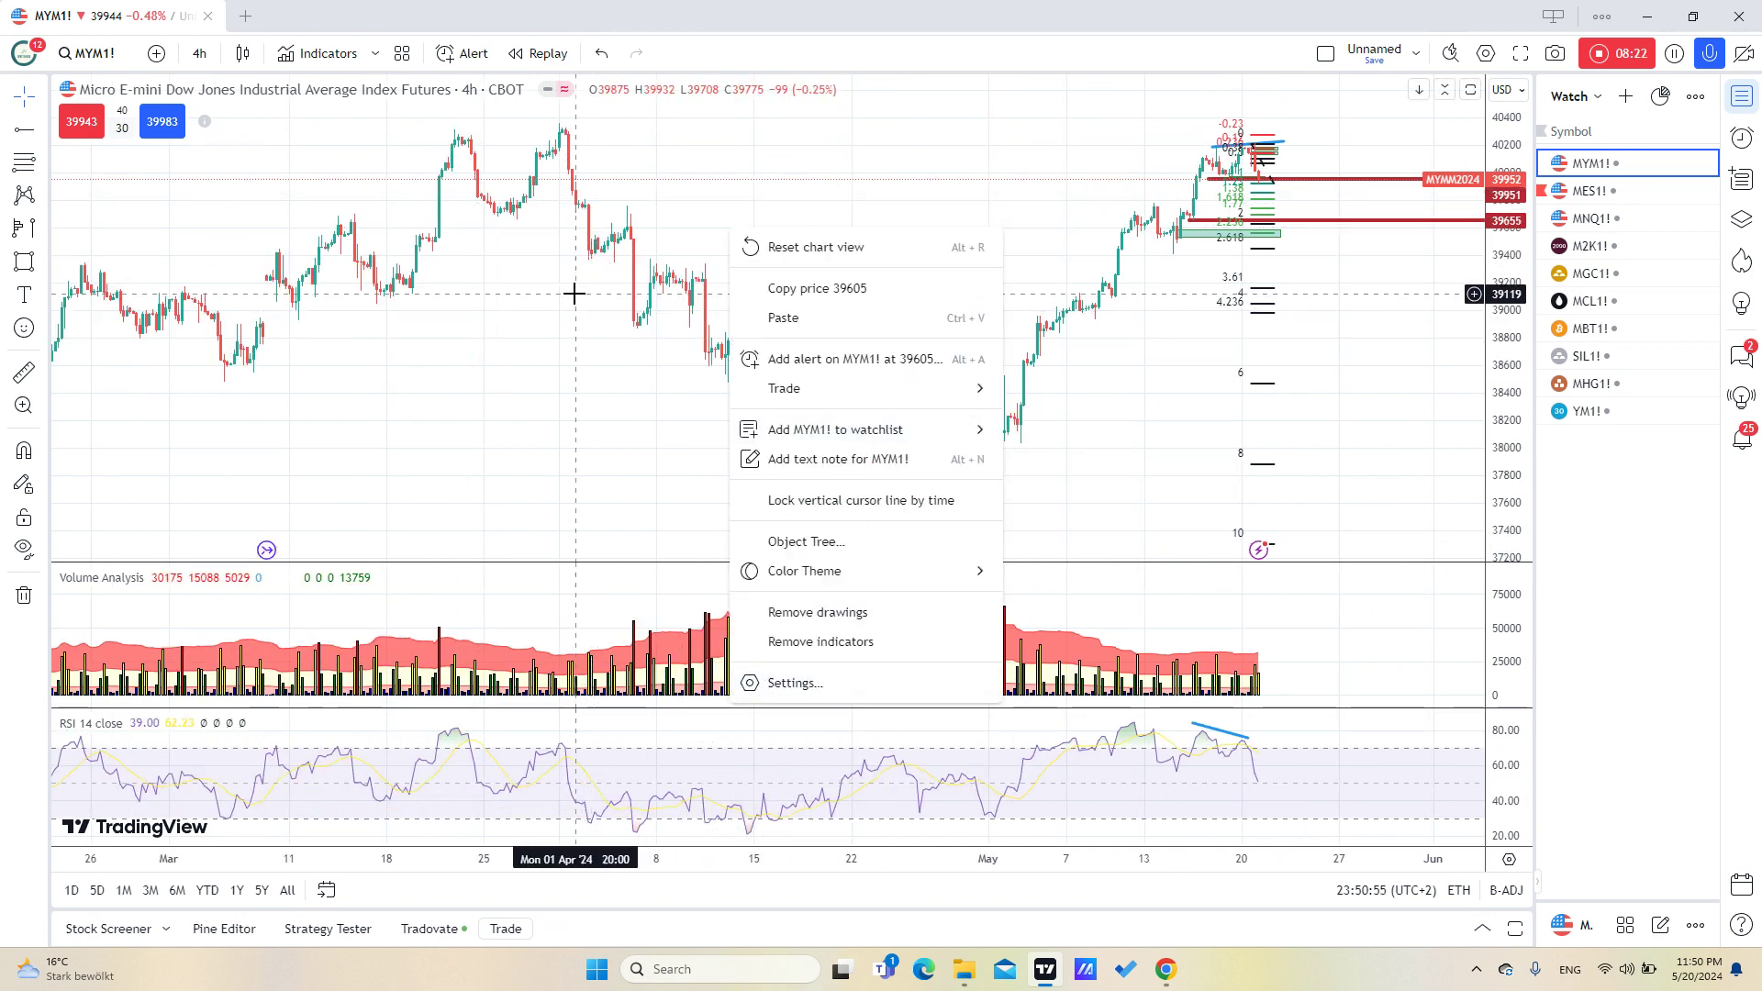
{"action": "left_click", "coordinate": [199, 53]}
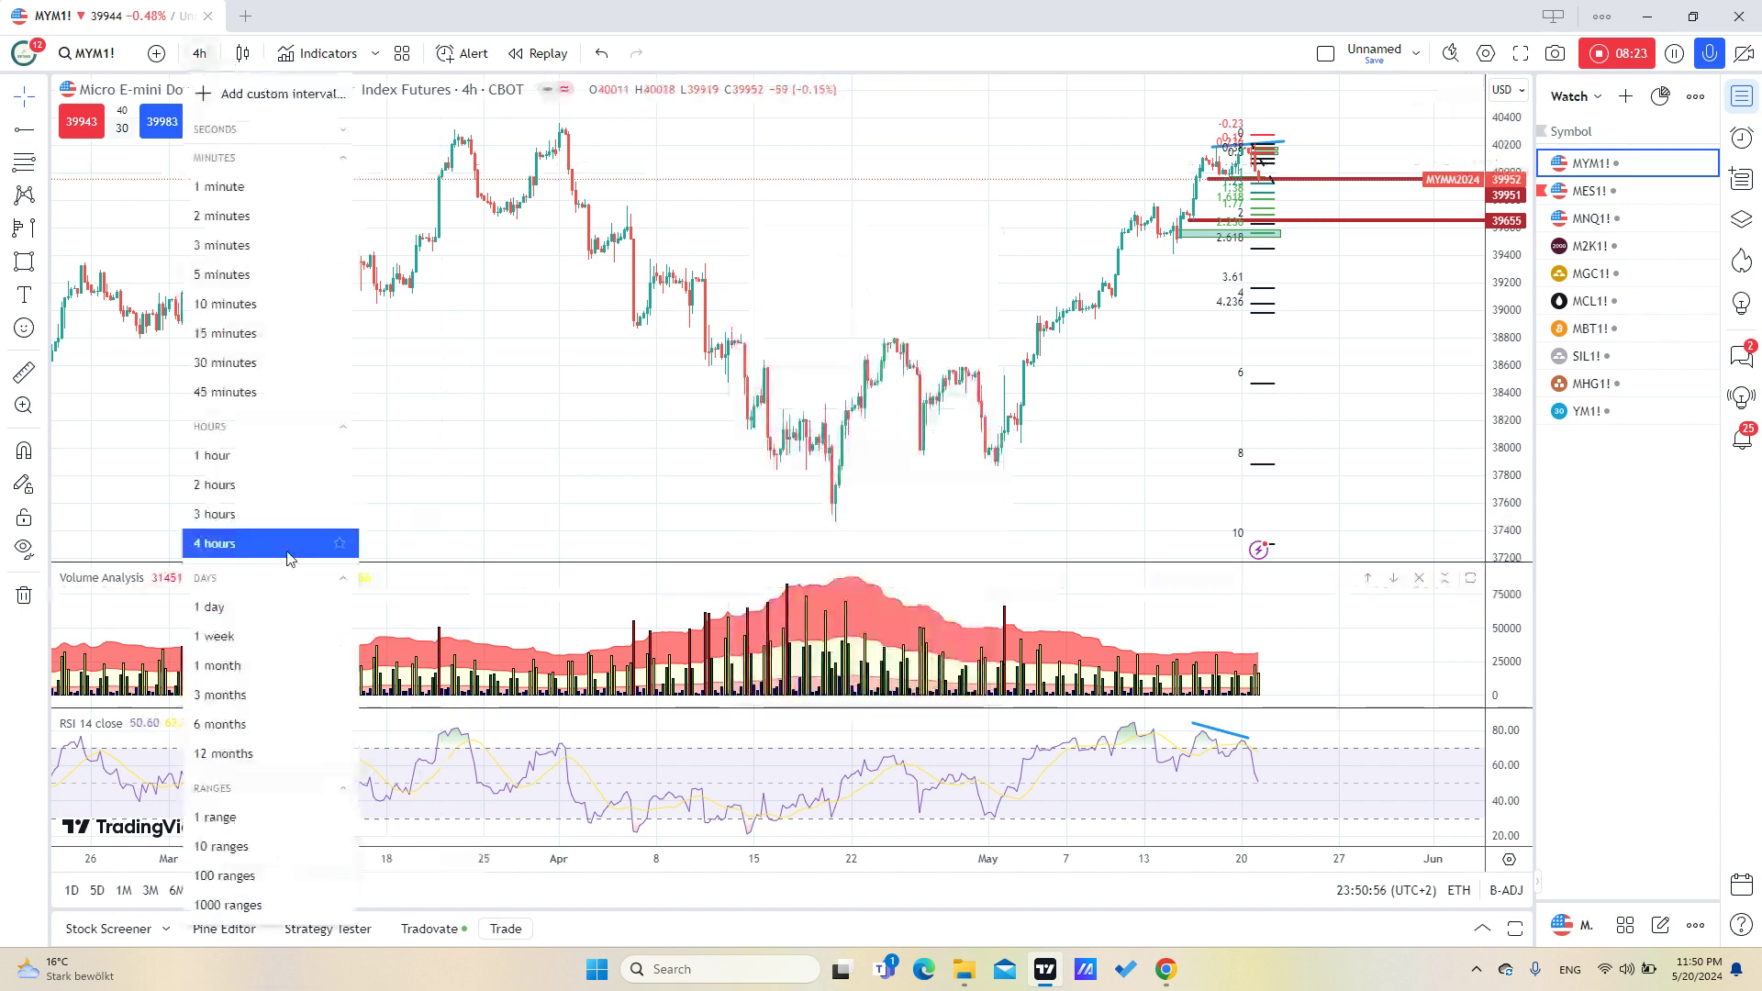
{"action": "left_click", "coordinate": [264, 611]}
{"action": "right_click", "coordinate": [723, 294]}
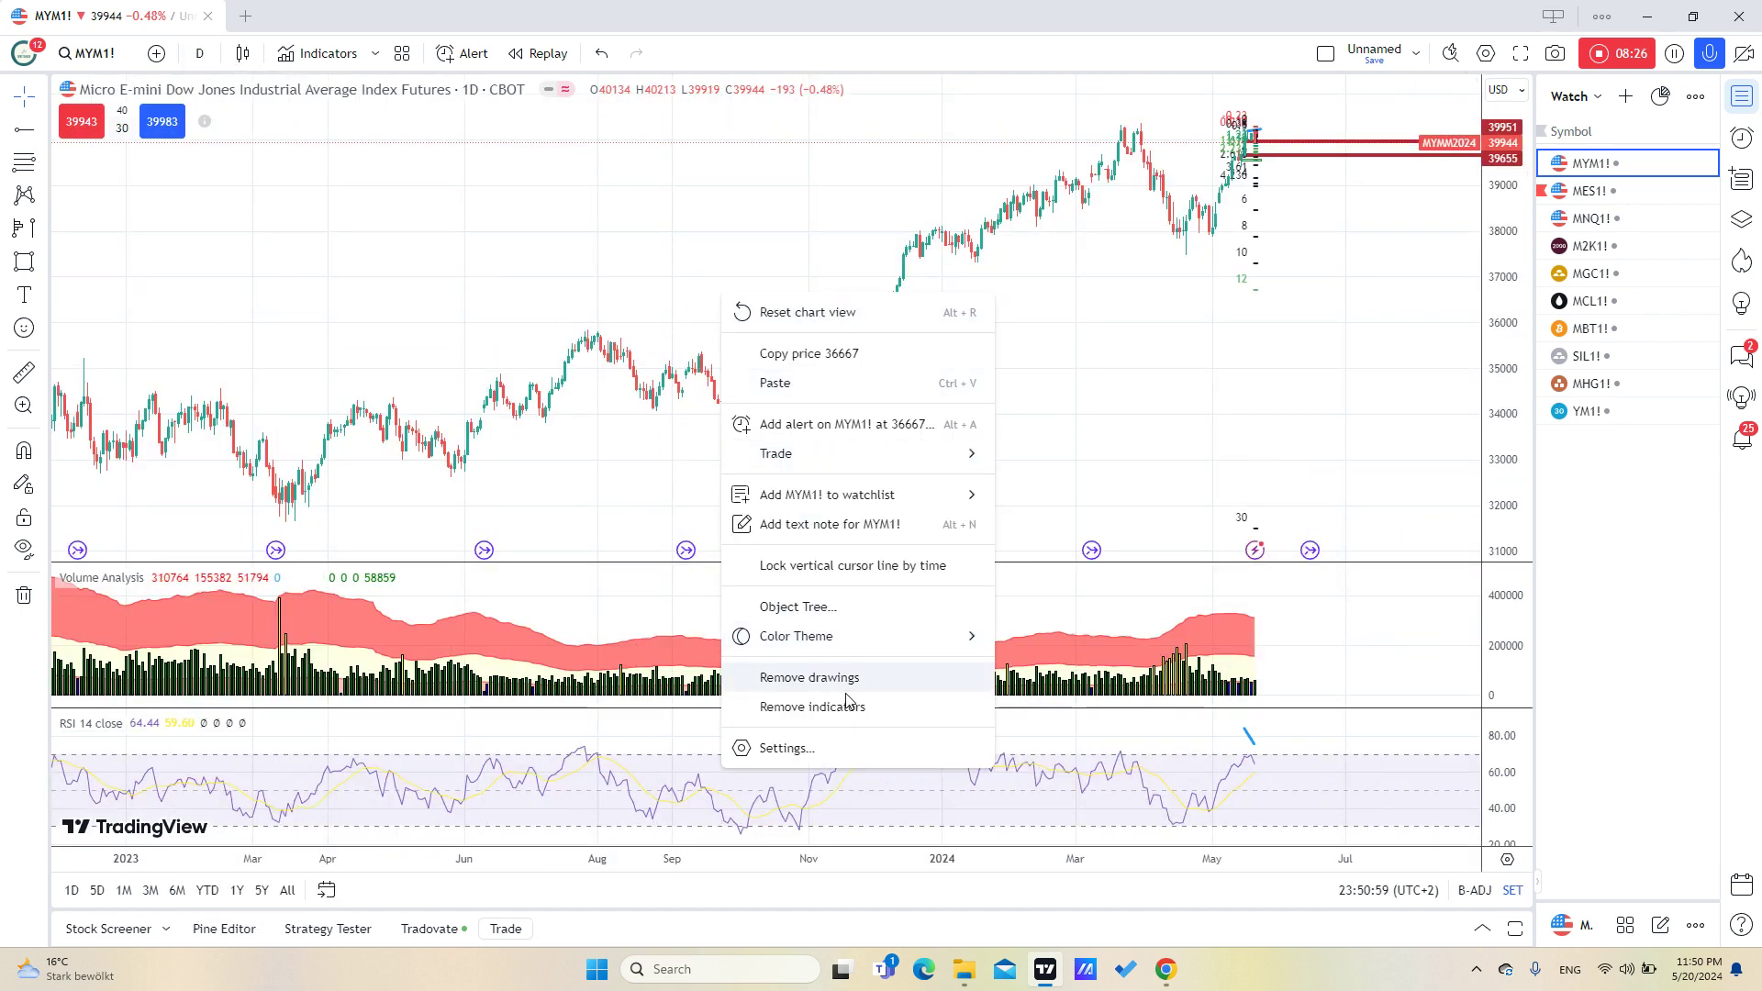
{"action": "left_click", "coordinate": [810, 684]}
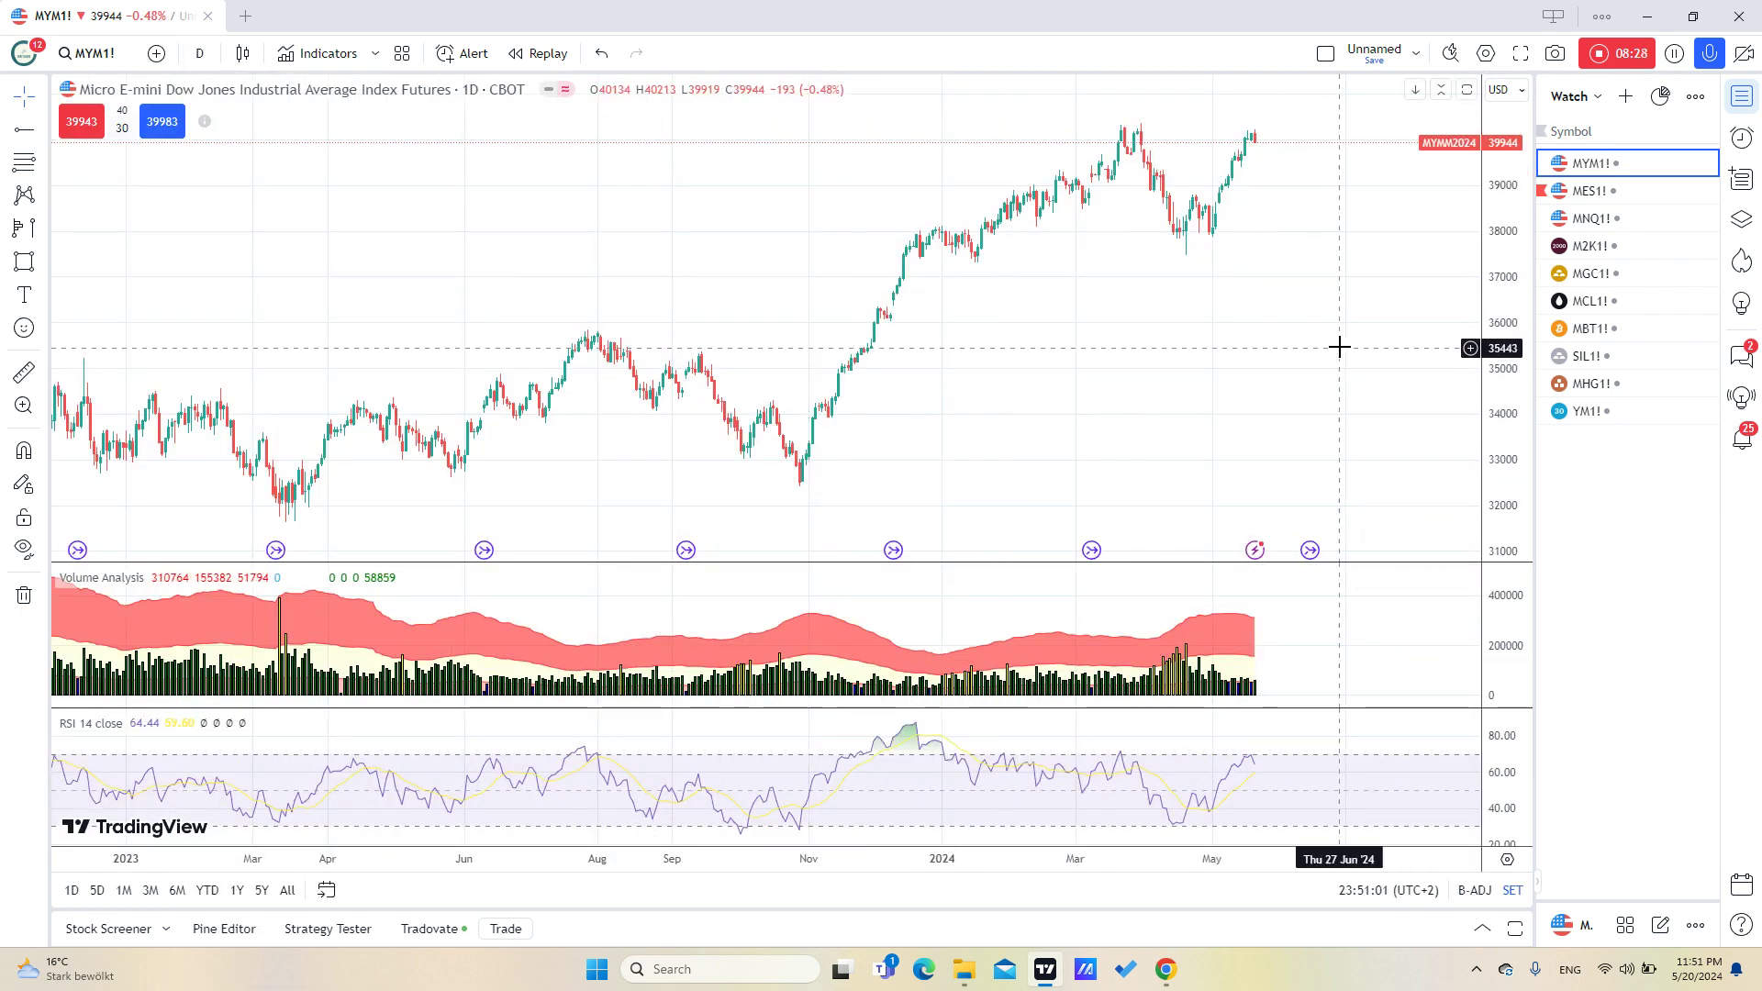
- Draw a rectangle at the late-March MYM1! highs, extending to about early July, between about 40200 and 40360
{"action": "scroll", "coordinate": [1096, 464], "scroll_direction": "up", "scroll_amount": 5}
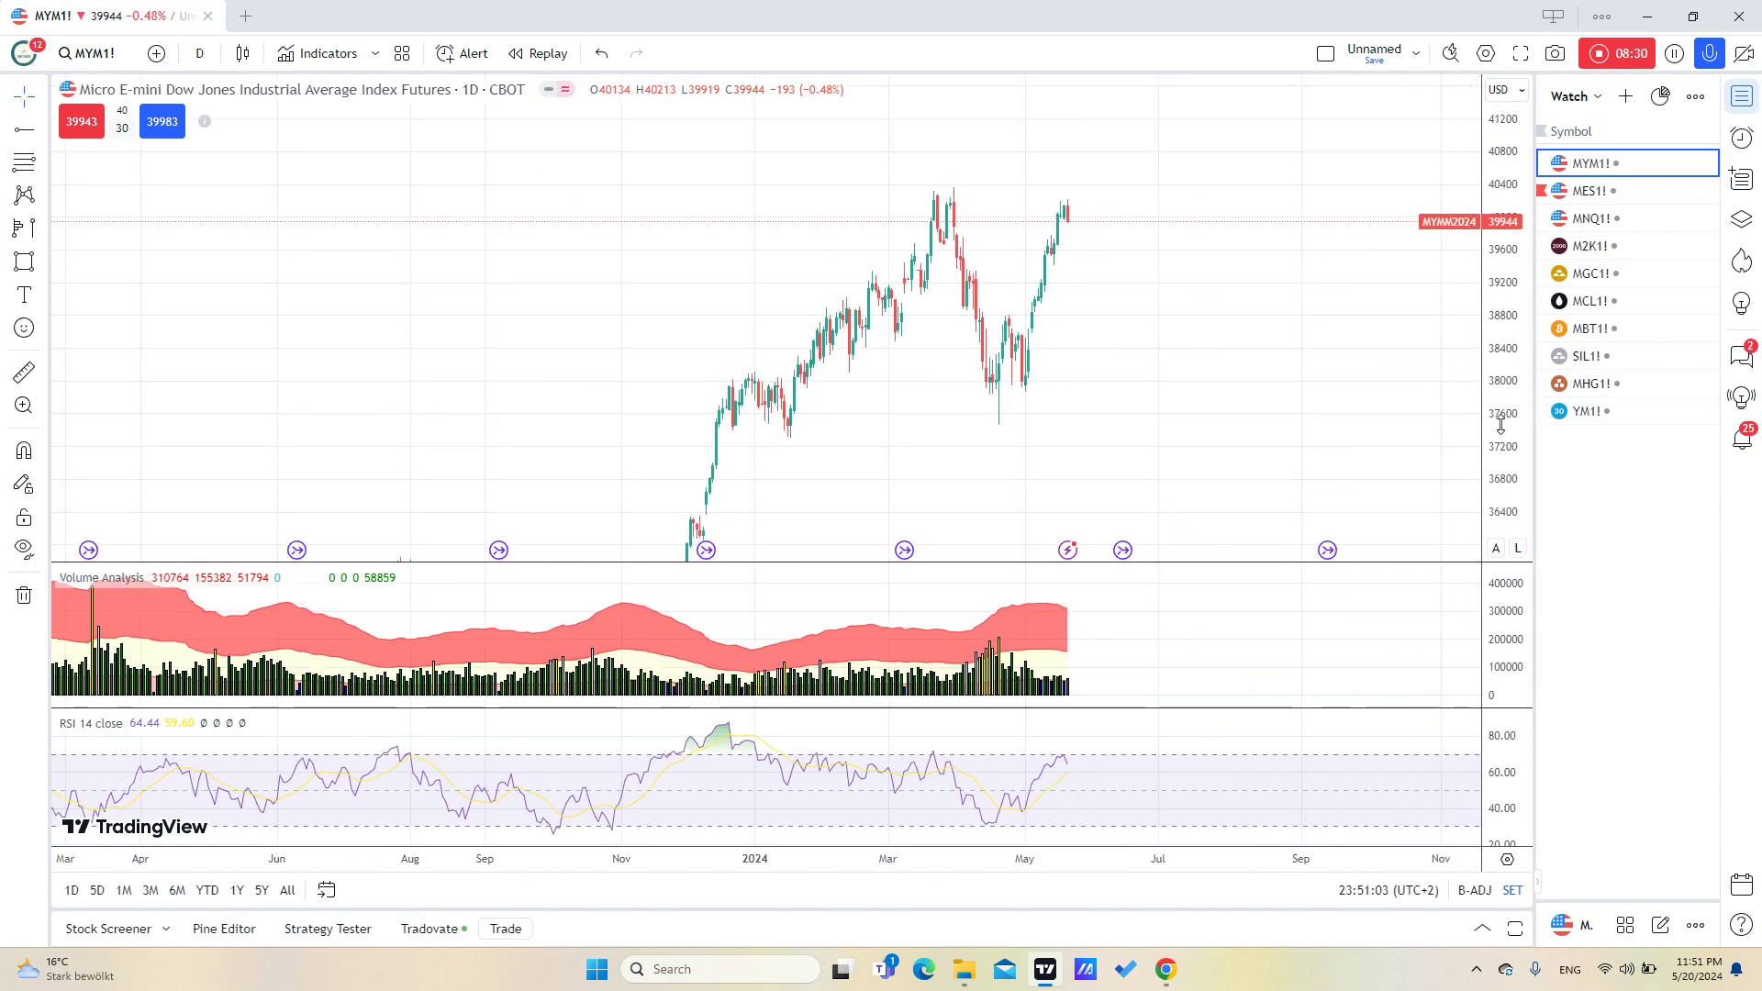
{"action": "scroll", "coordinate": [1136, 306], "scroll_direction": "up", "scroll_amount": 5}
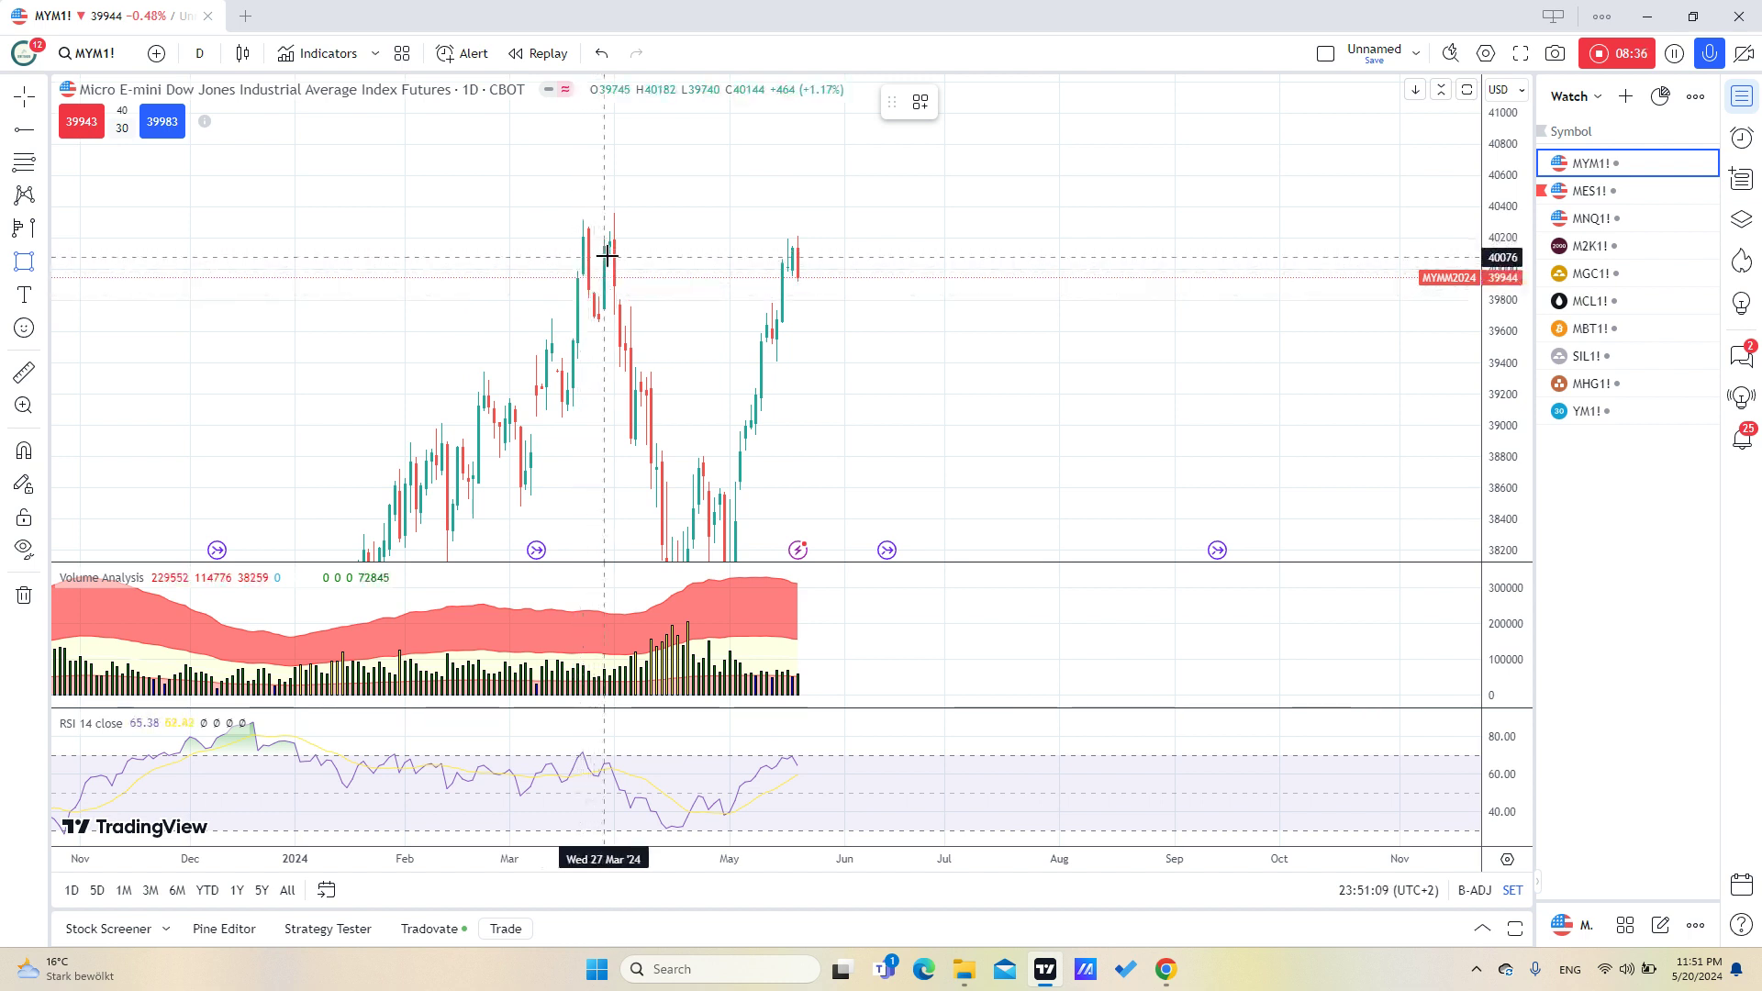
{"action": "left_click_drag", "start_coordinate": [607, 255], "coordinate": [950, 210]}
{"action": "left_click", "coordinate": [681, 262]}
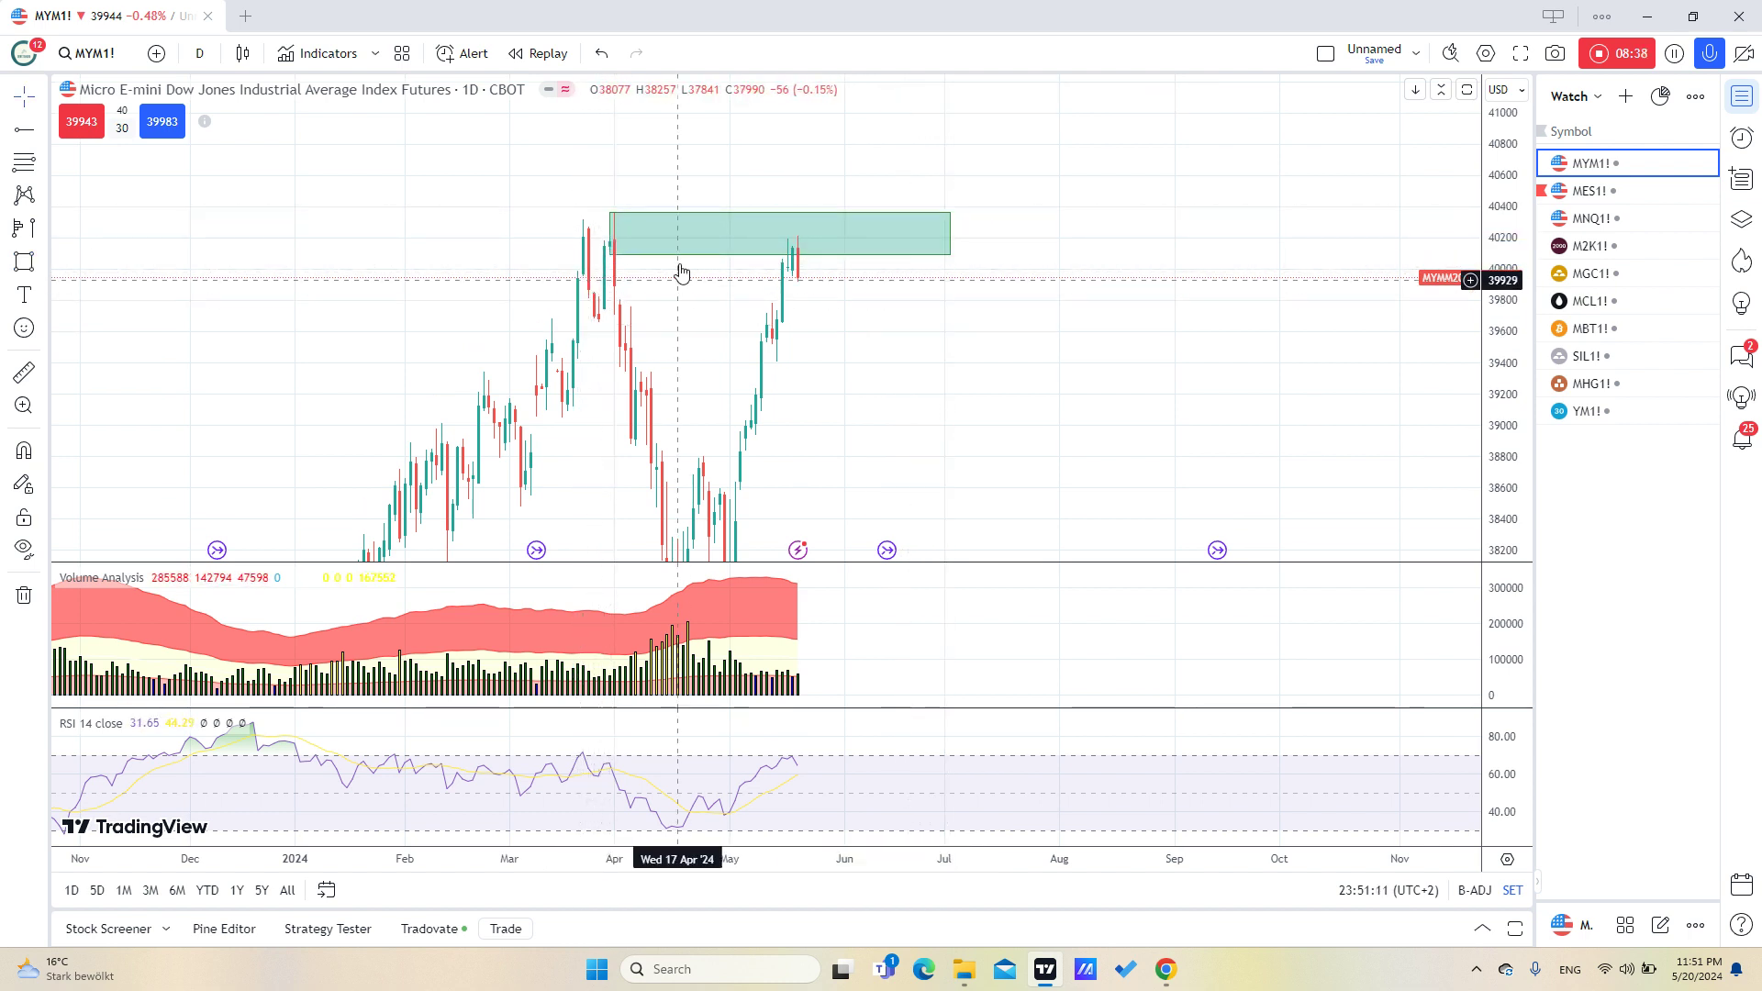
{"action": "left_click_drag", "start_coordinate": [607, 255], "coordinate": [601, 237]}
{"action": "left_click_drag", "start_coordinate": [827, 477], "coordinate": [851, 294]}
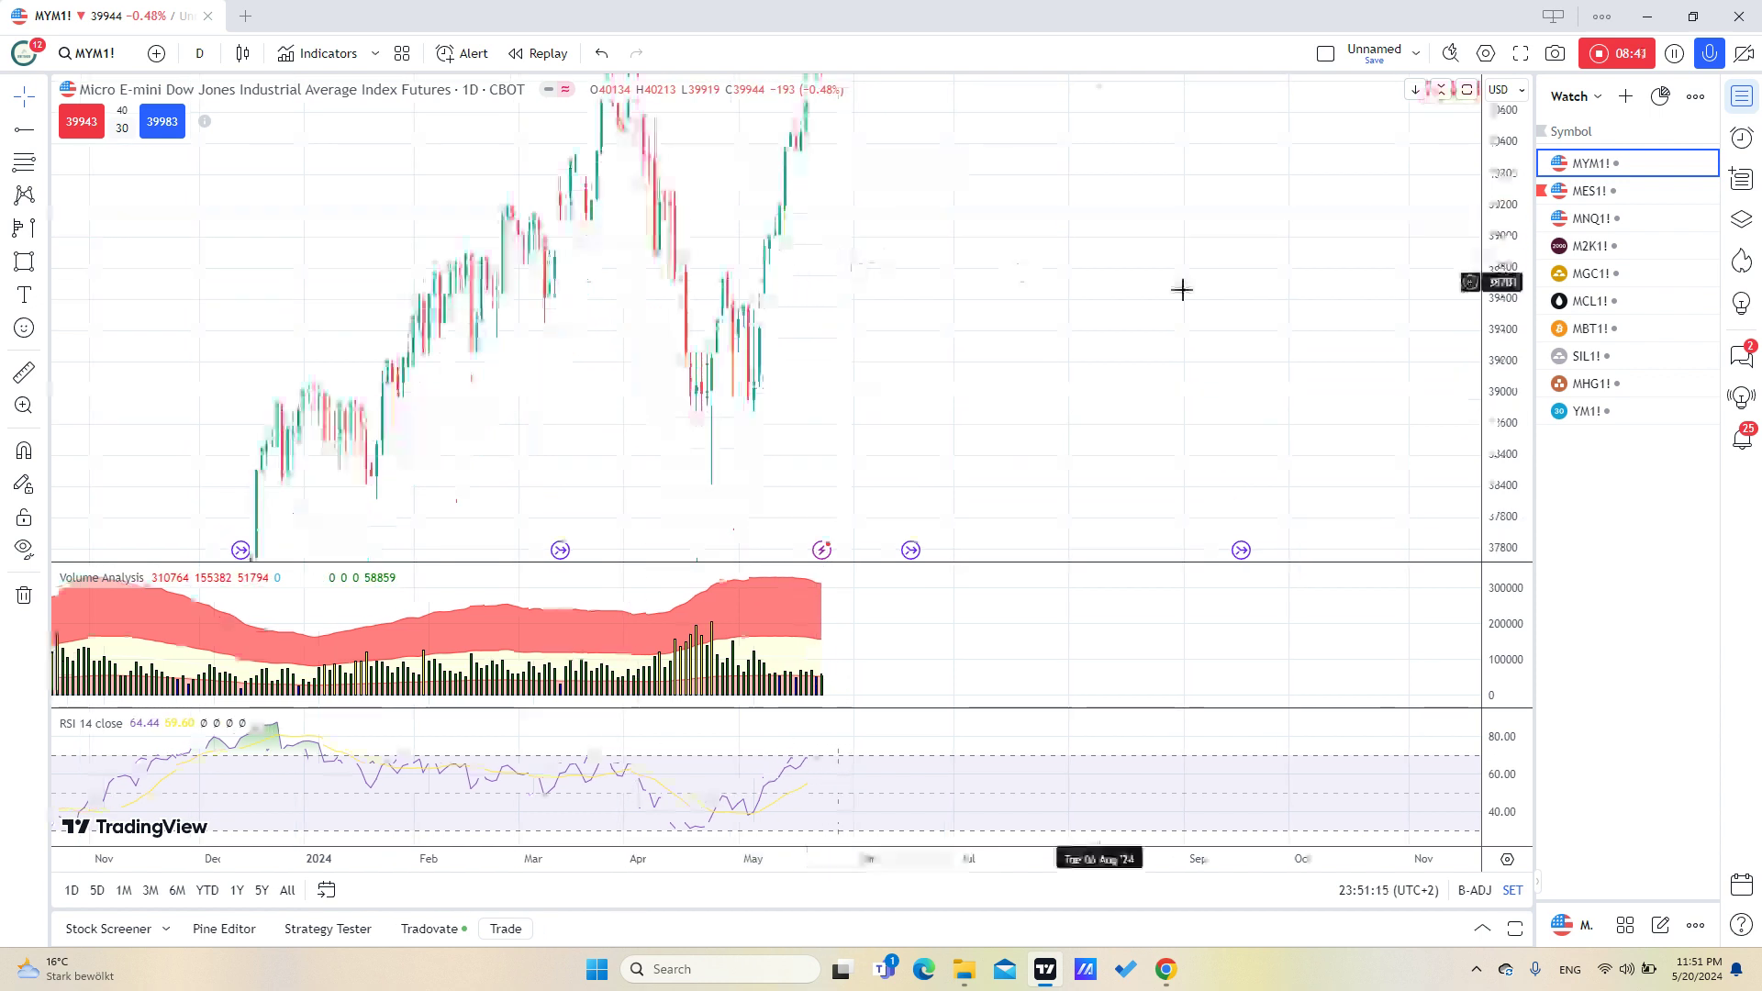
{"action": "left_click_drag", "start_coordinate": [1506, 244], "coordinate": [1503, 411]}
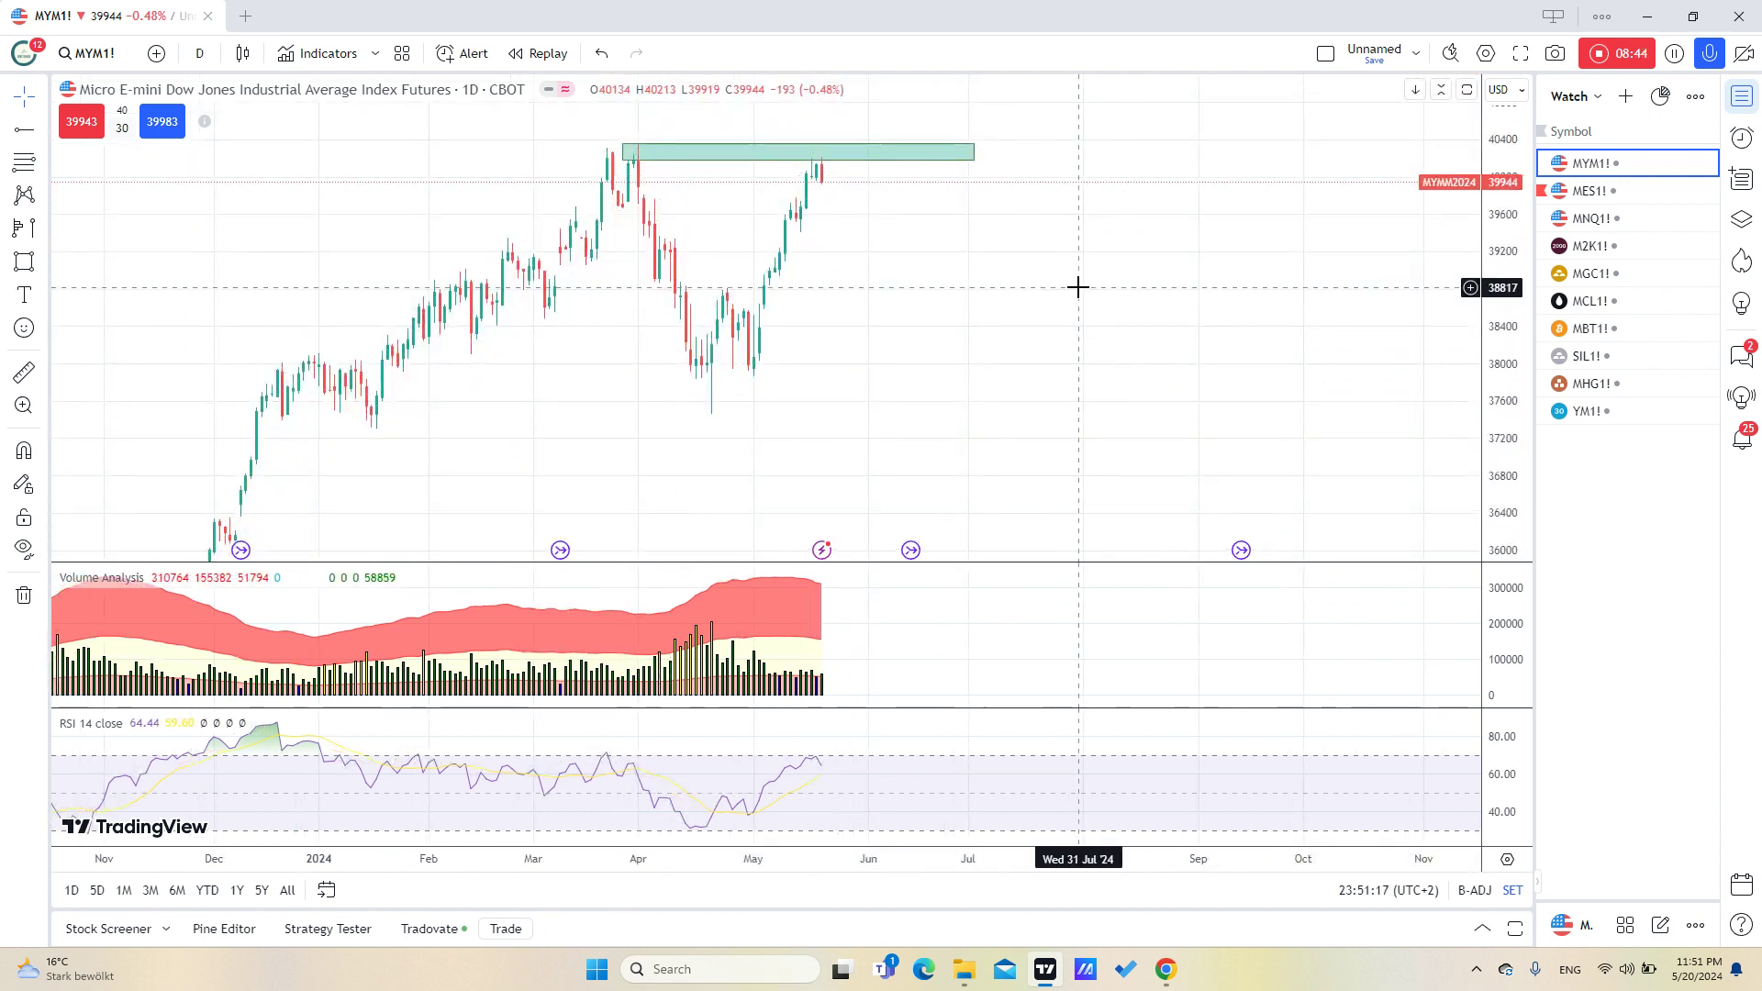
- Open the MNQ1! chart and remove all its drawings
{"action": "left_click", "coordinate": [1592, 217]}
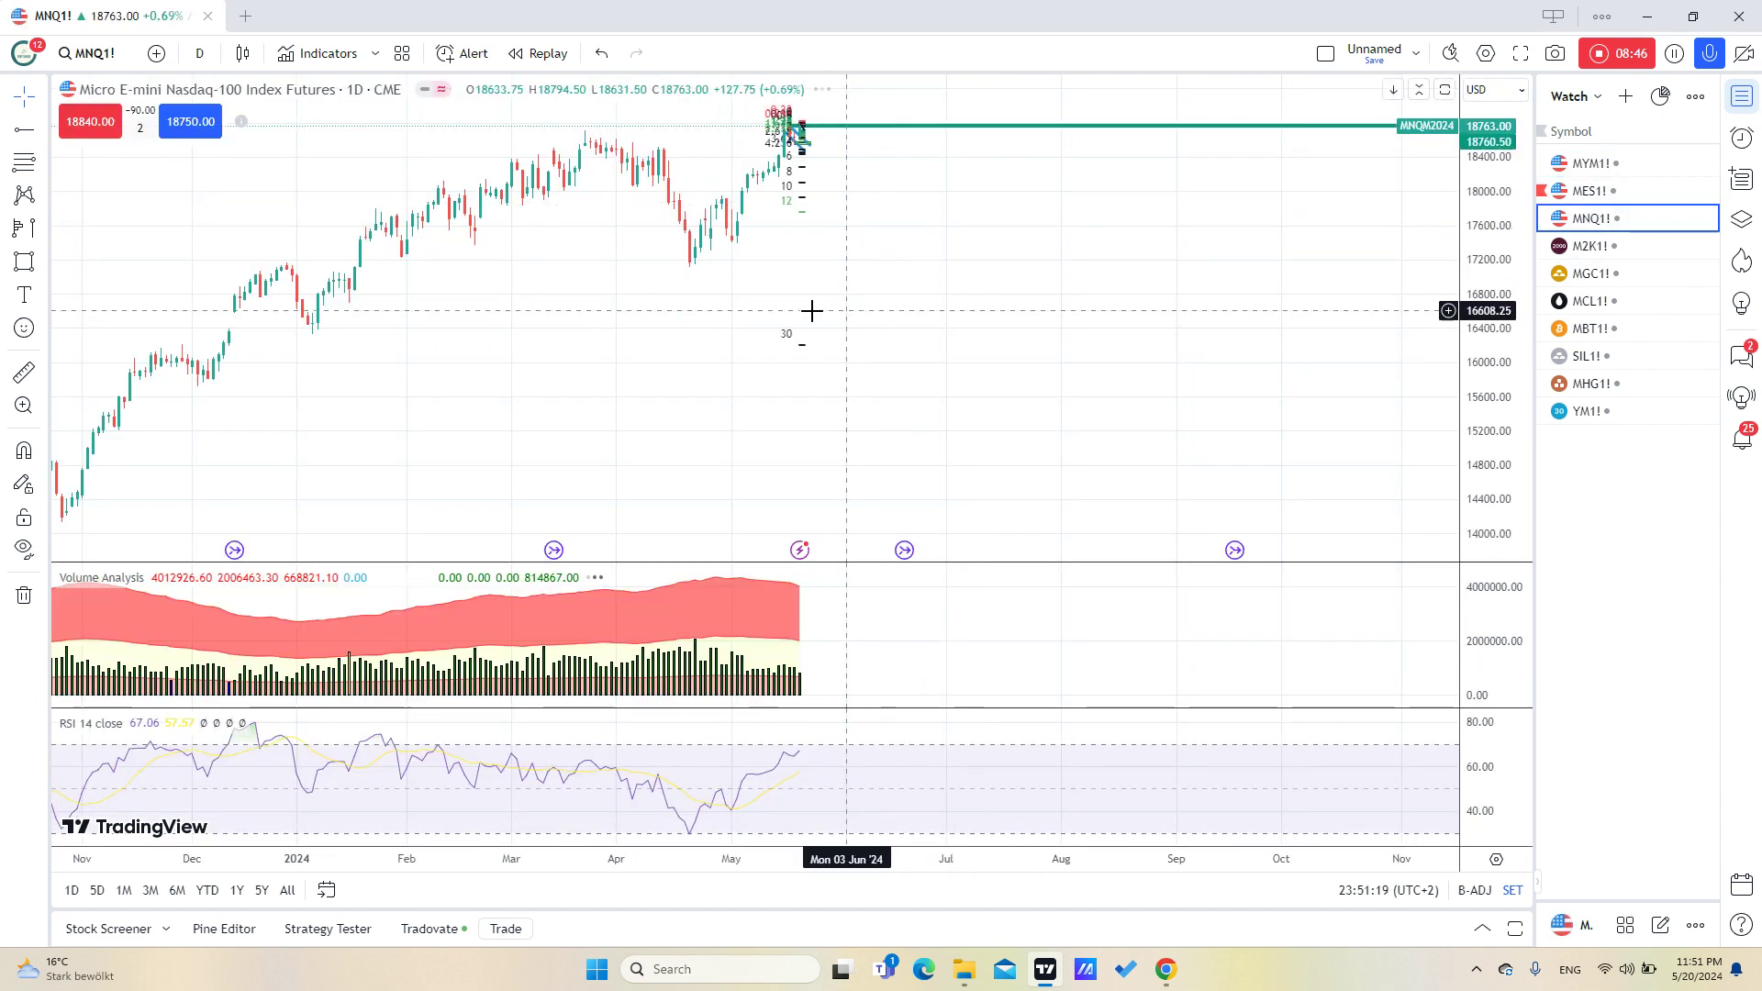
{"action": "right_click", "coordinate": [1017, 333]}
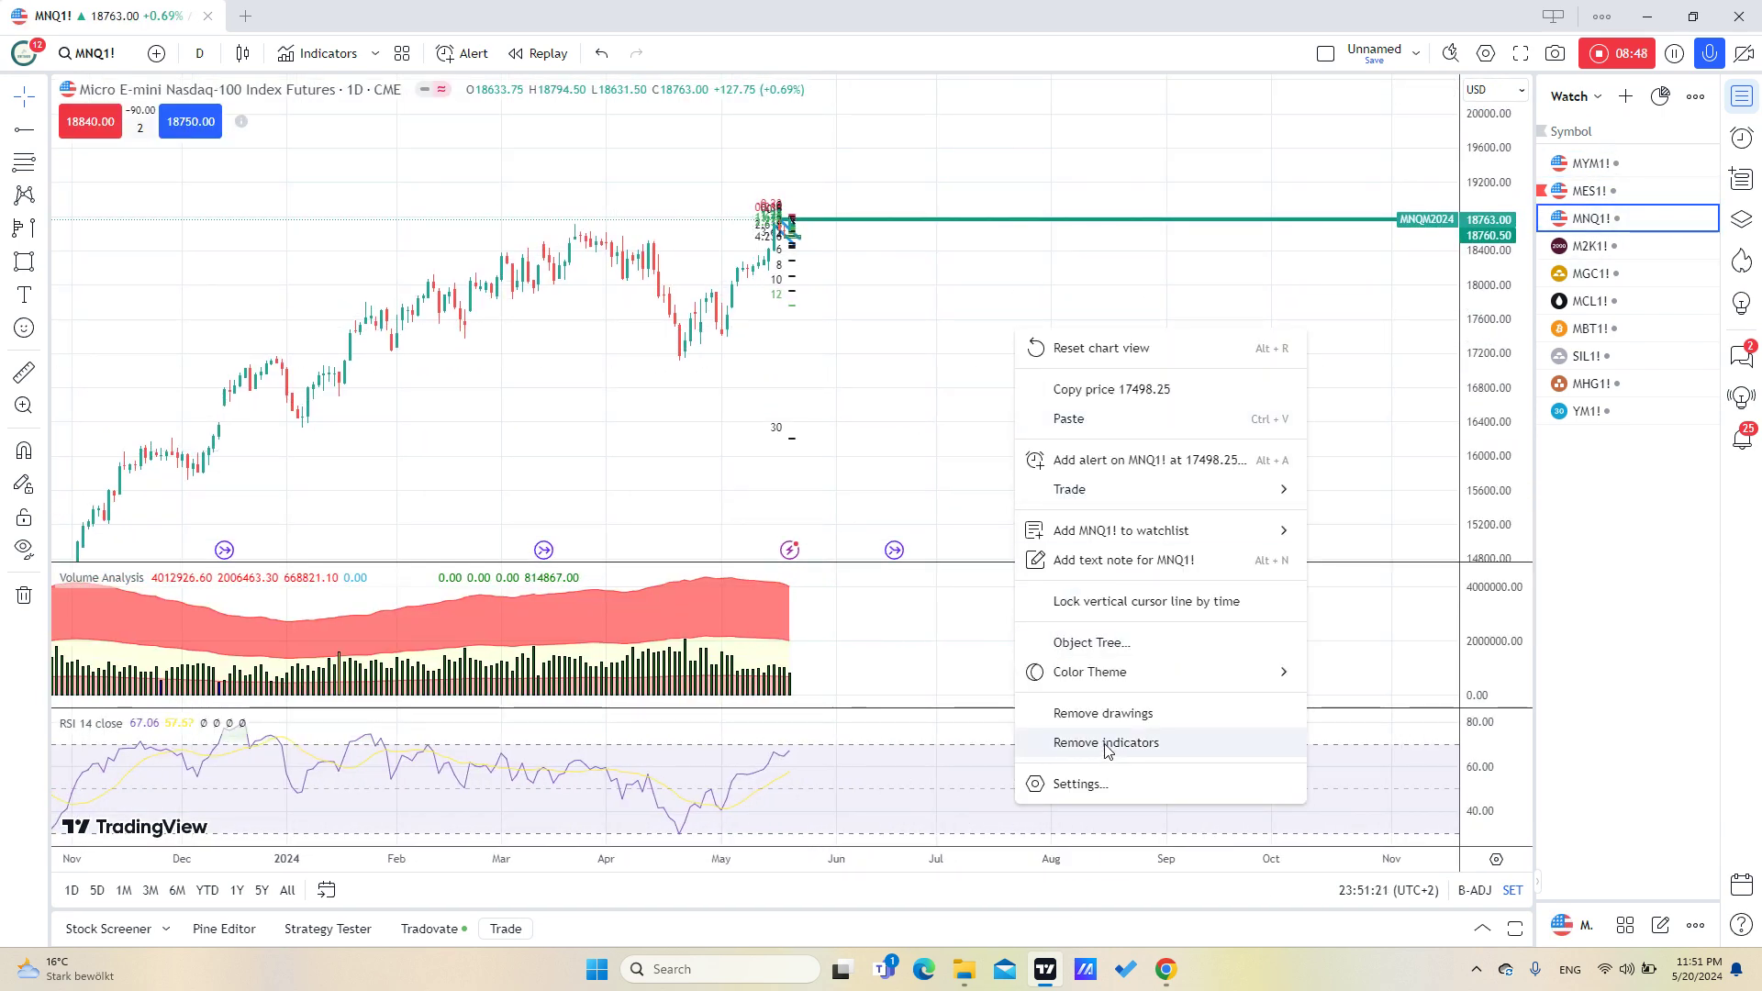
{"action": "left_click", "coordinate": [1103, 713]}
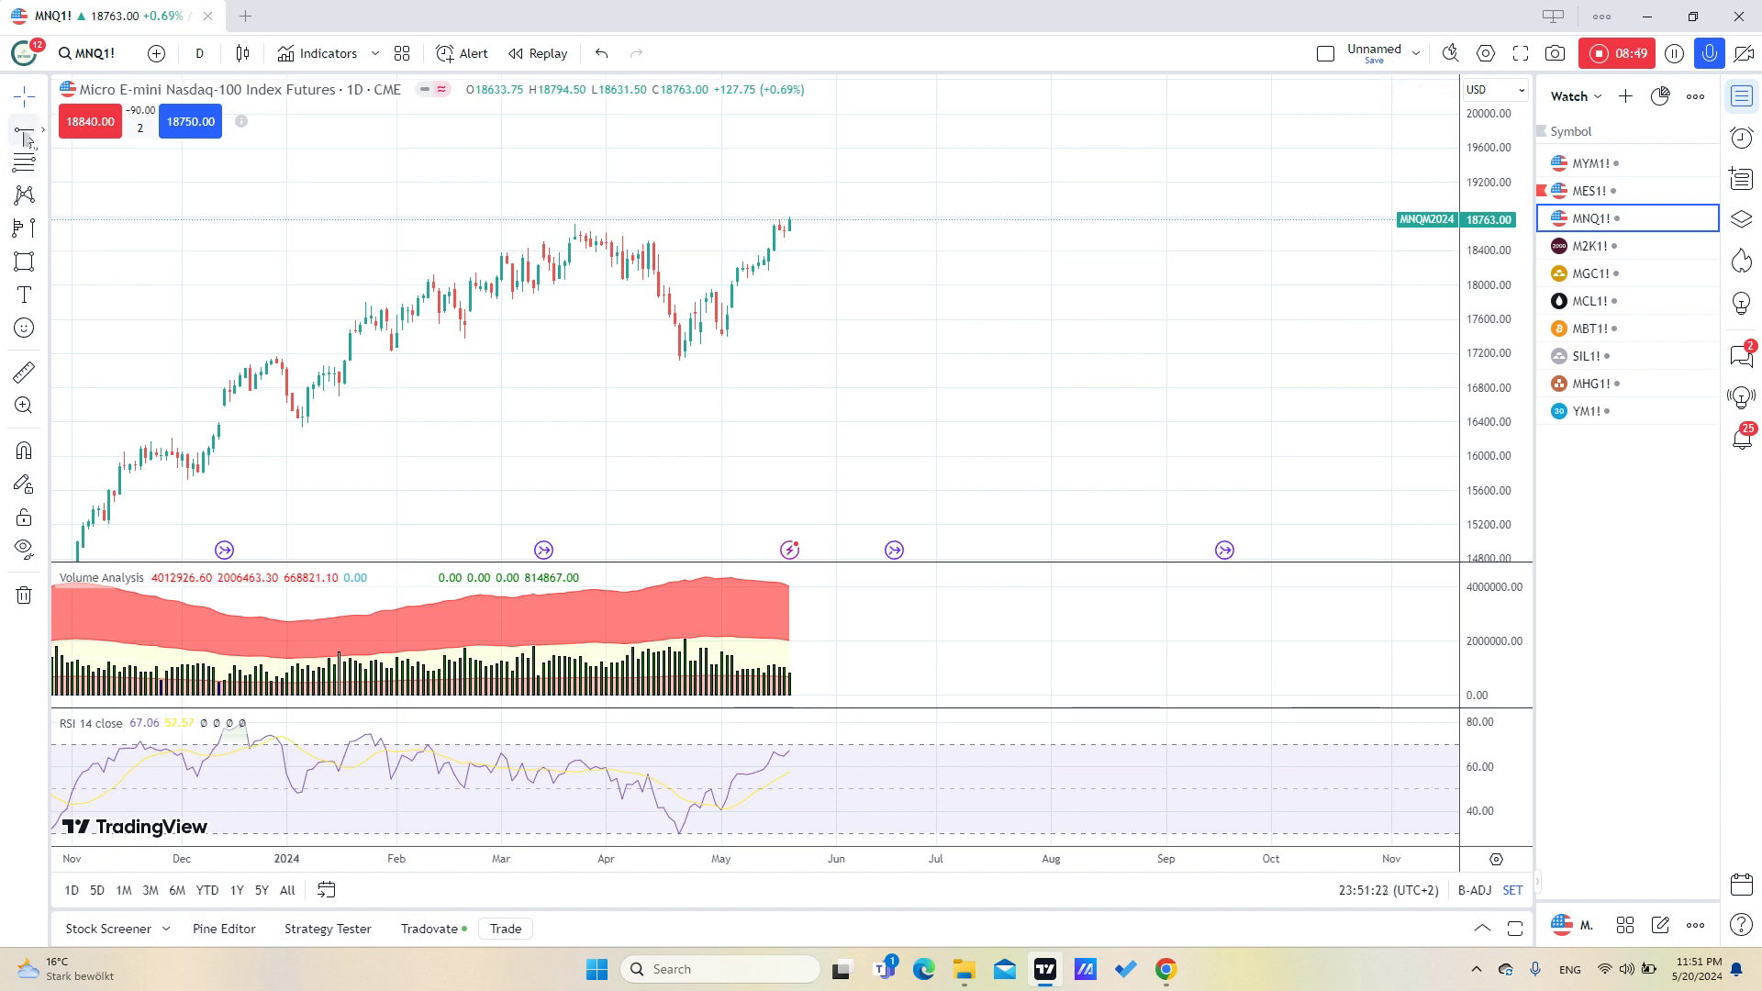
- Place a horizontal ray at 18709.75 on the MNQ1! chart, starting at 29 Feb 2024
{"action": "left_click", "coordinate": [493, 224]}
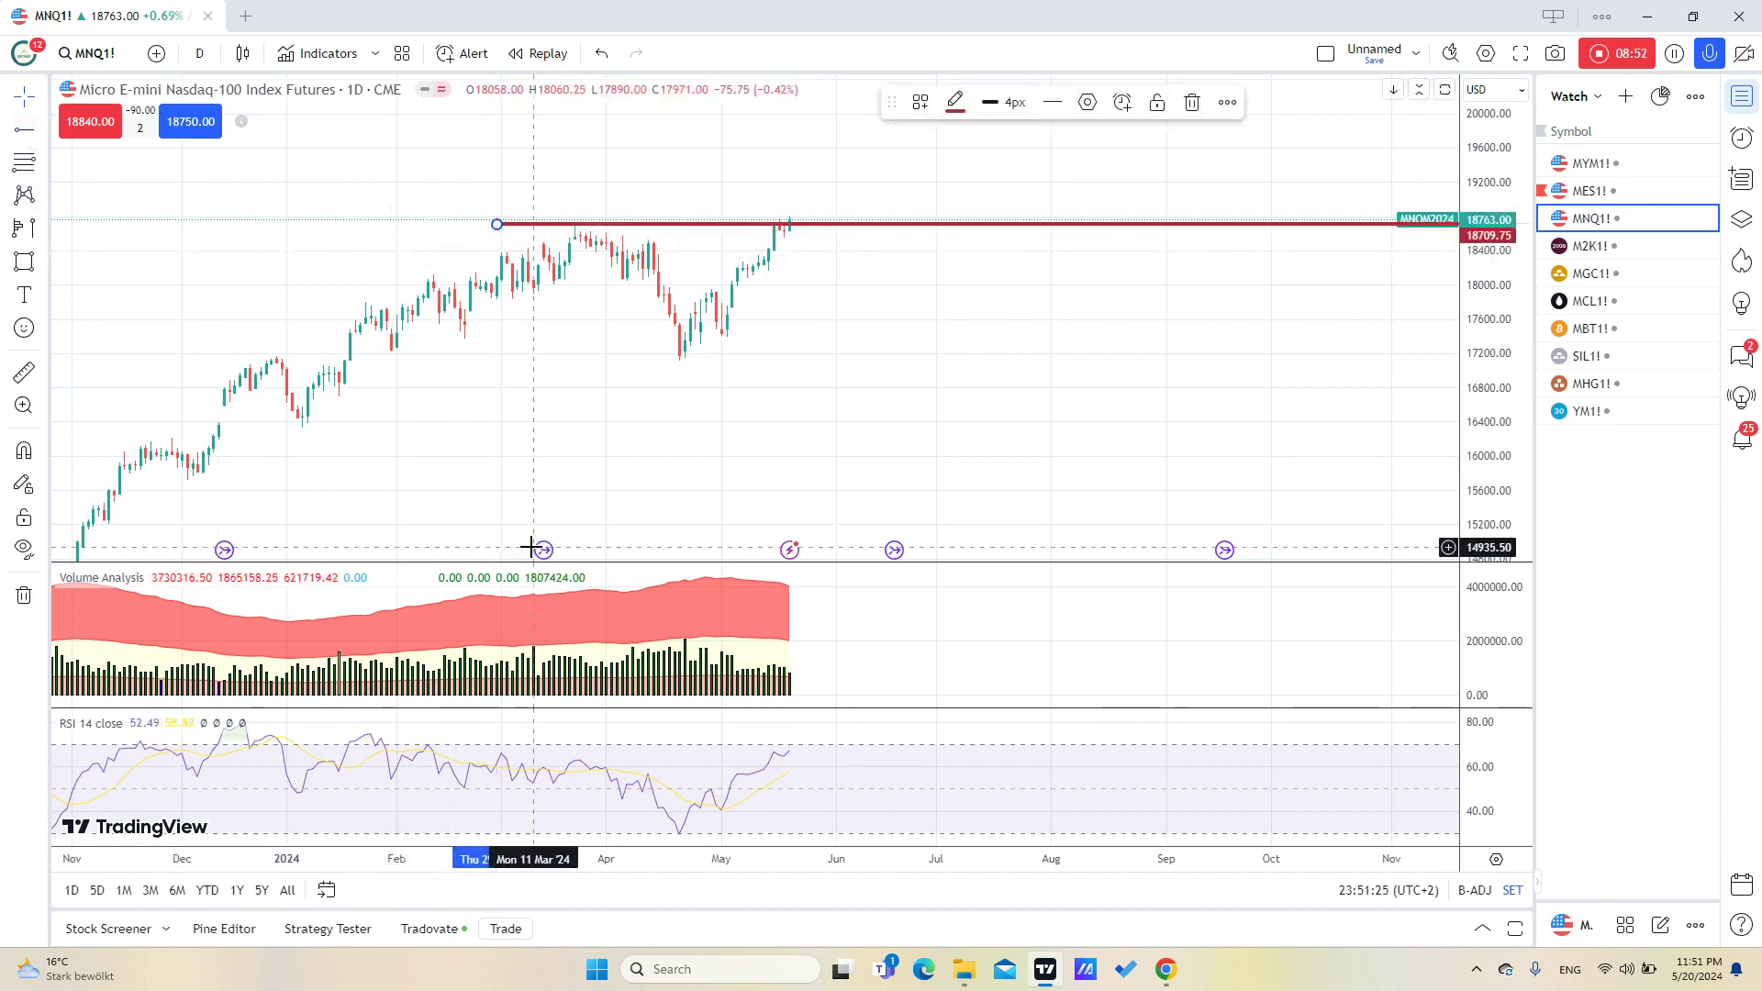
{"action": "left_click_drag", "start_coordinate": [1479, 398], "coordinate": [1479, 138]}
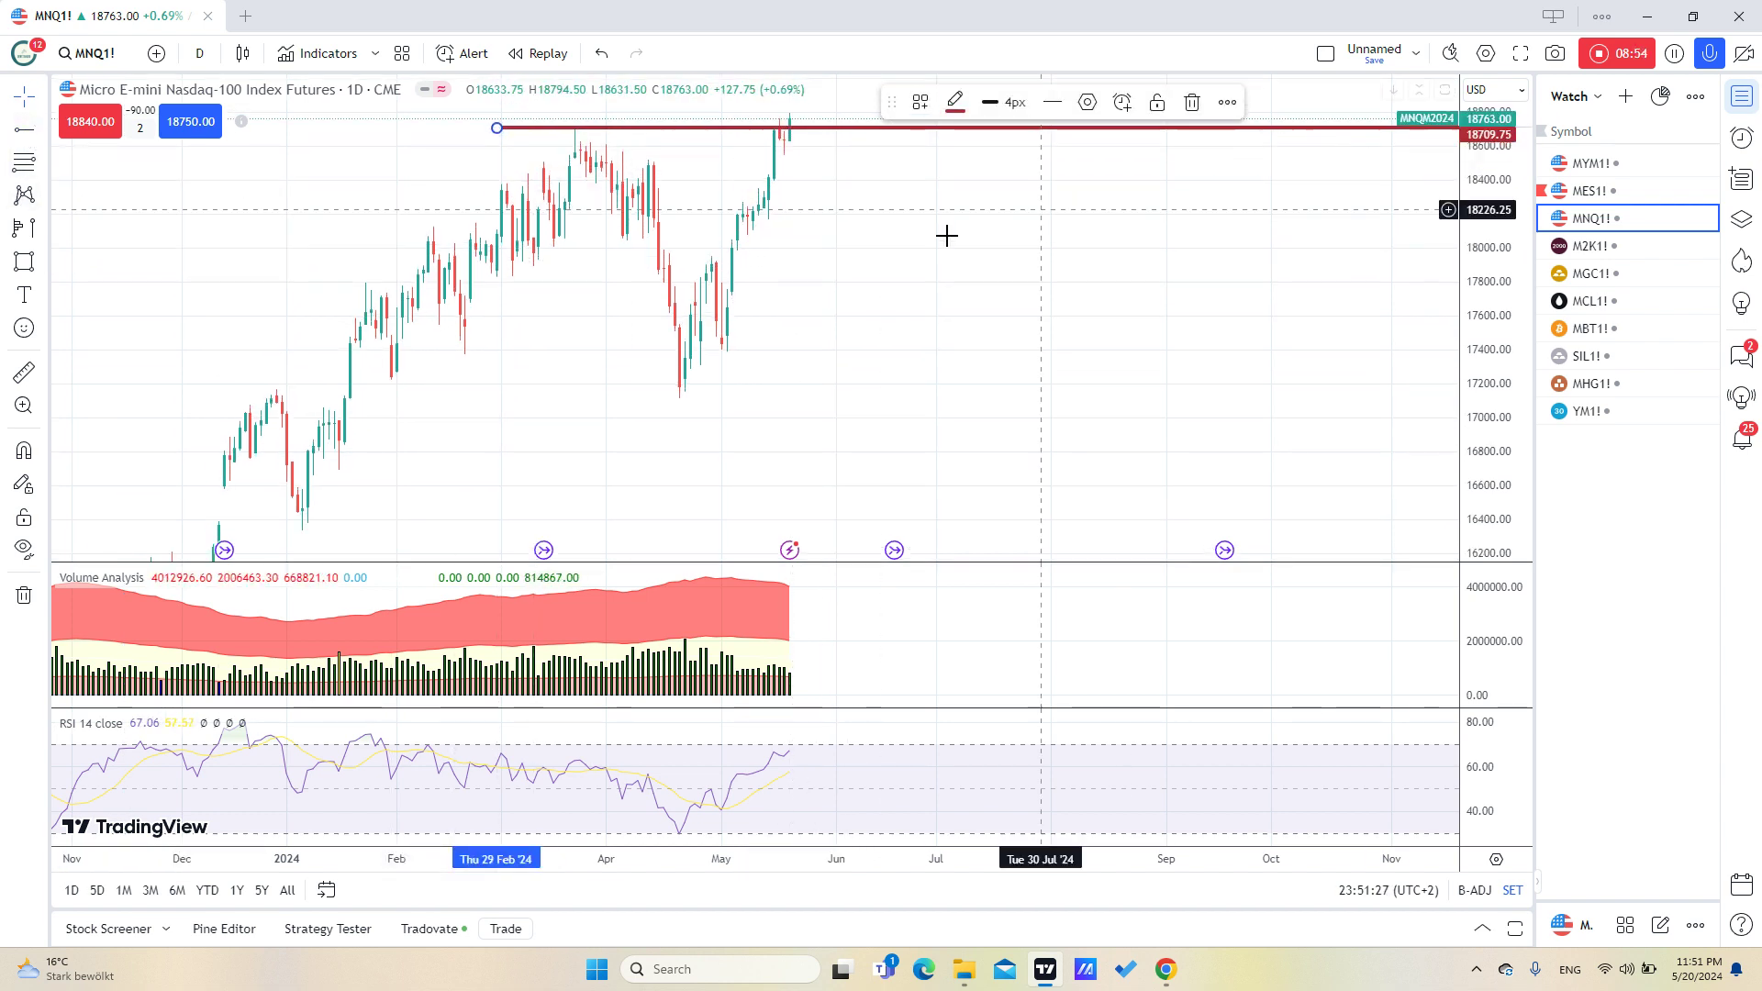
{"action": "left_click_drag", "start_coordinate": [944, 236], "coordinate": [942, 337]}
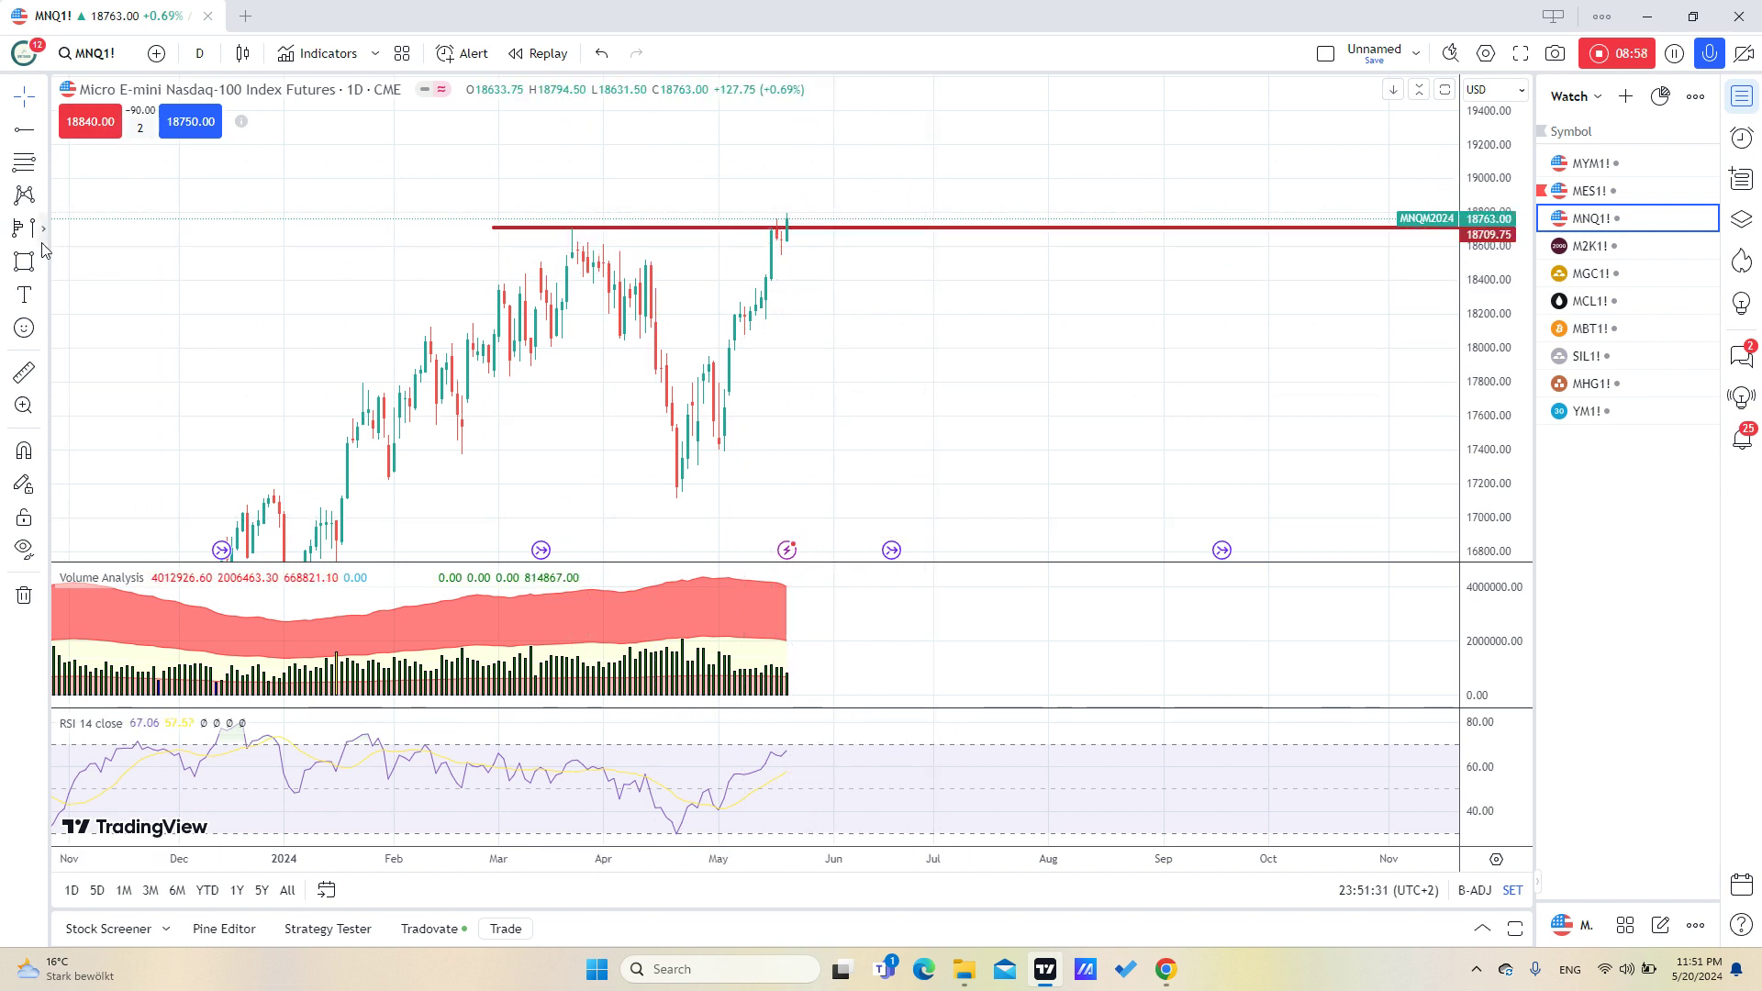
- Draw a trend line from the MNQ1! low at 17139 on 18 Apr 2024 to 18659 on 29 Jul 2024
{"action": "left_click", "coordinate": [42, 133]}
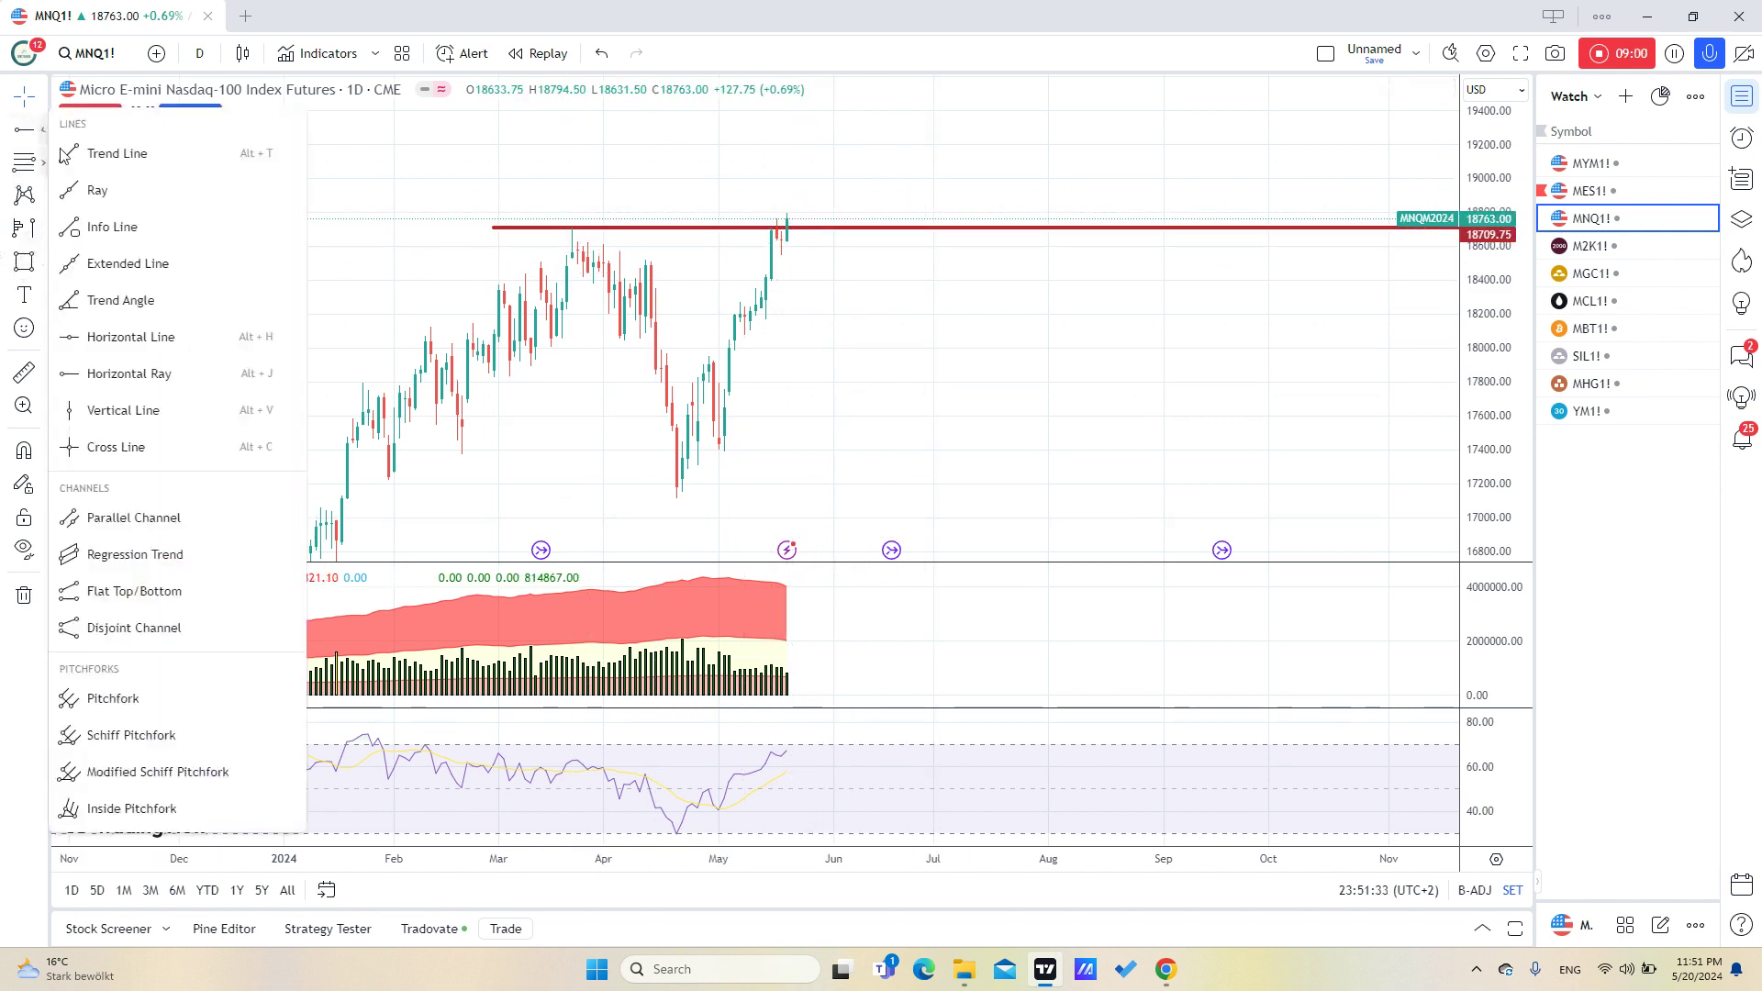
{"action": "left_click", "coordinate": [104, 153]}
{"action": "left_click", "coordinate": [673, 494]}
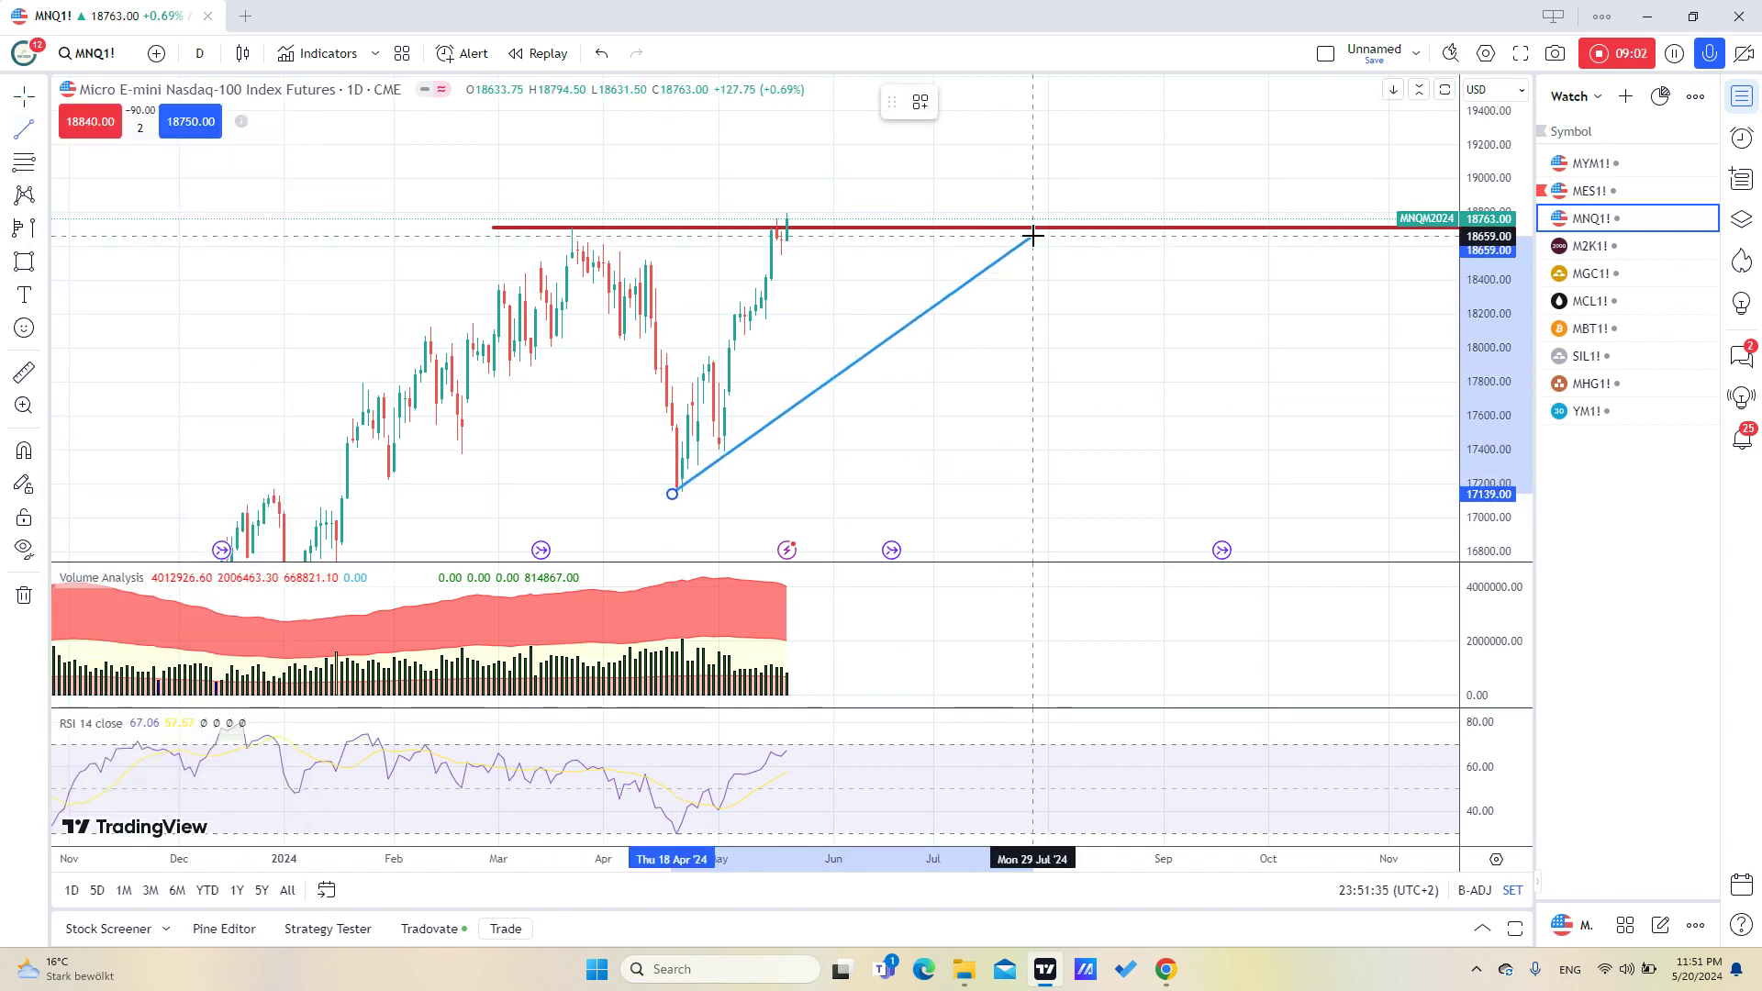
{"action": "left_click", "coordinate": [1032, 237]}
{"action": "left_click", "coordinate": [748, 400]}
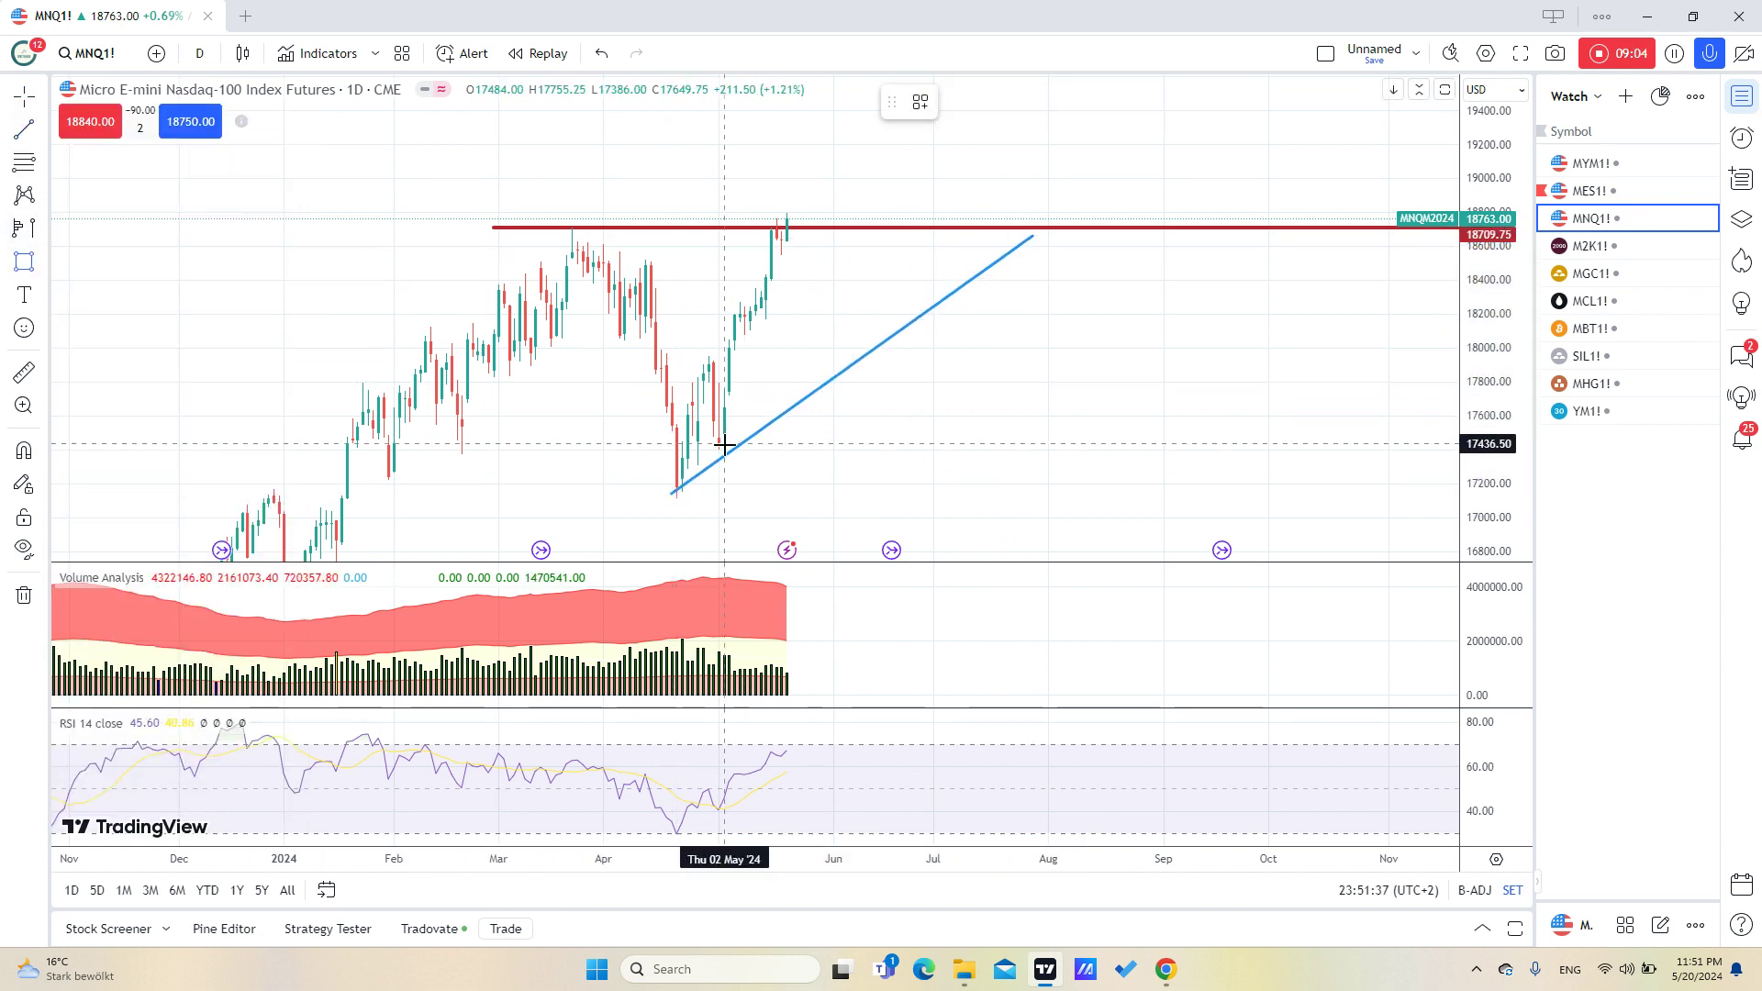
- Draw a rectangle across the MNQ1! trend line from 1 May to 19 Aug 2024, between 17404 and 17663.75
{"action": "left_click", "coordinate": [718, 449]}
{"action": "left_click", "coordinate": [1111, 404]}
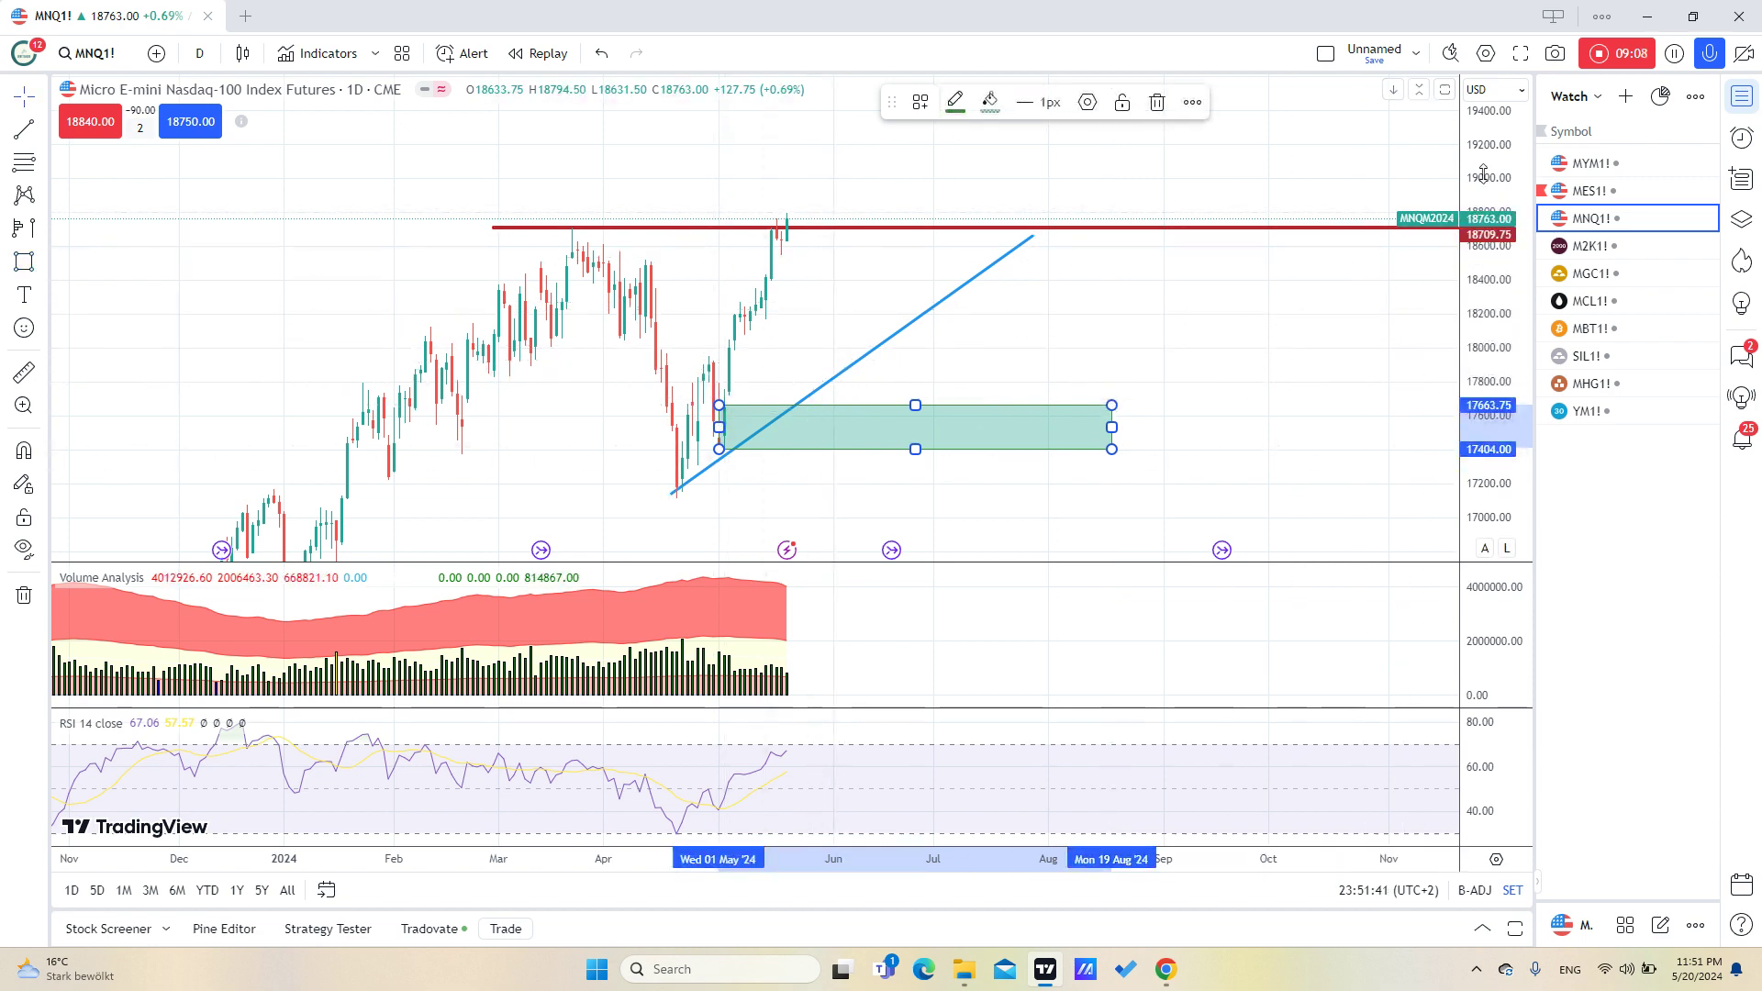
{"action": "scroll", "coordinate": [1124, 420], "scroll_direction": "down", "scroll_amount": 3}
{"action": "left_click_drag", "start_coordinate": [838, 472], "coordinate": [622, 399]}
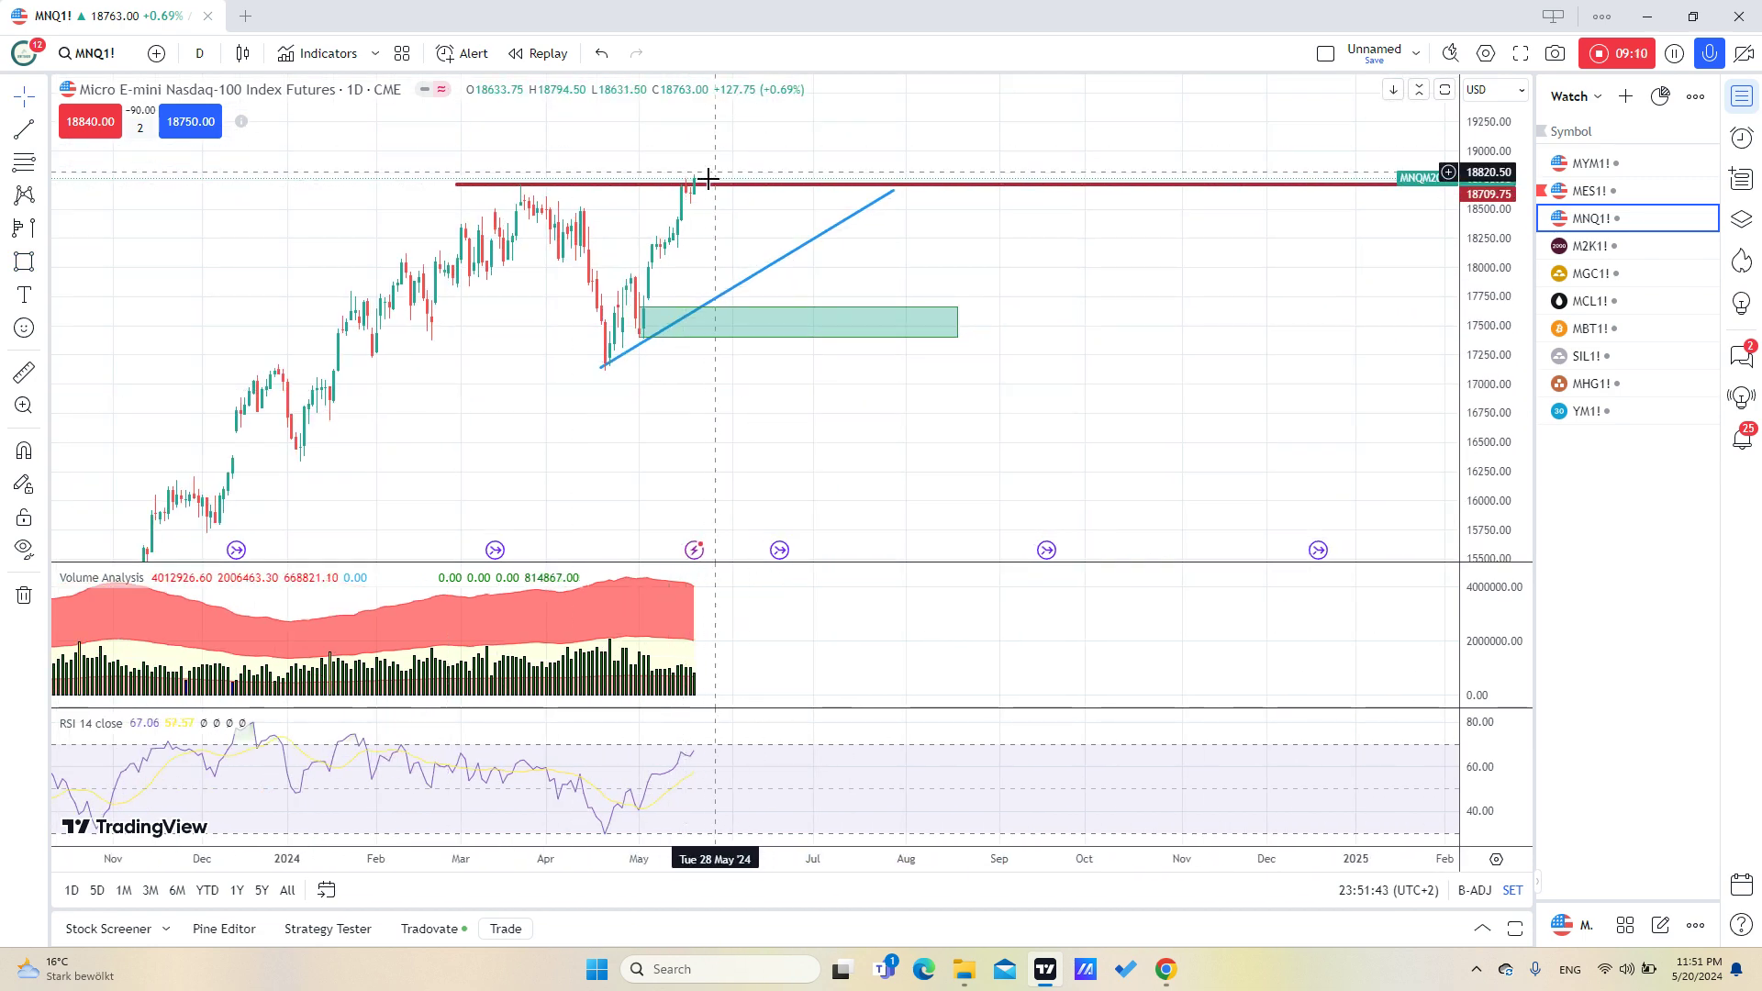
- Open the MES1! chart and move its horizontal ray to 5332.25, starting at 21 Feb 2024
{"action": "left_click", "coordinate": [1601, 191]}
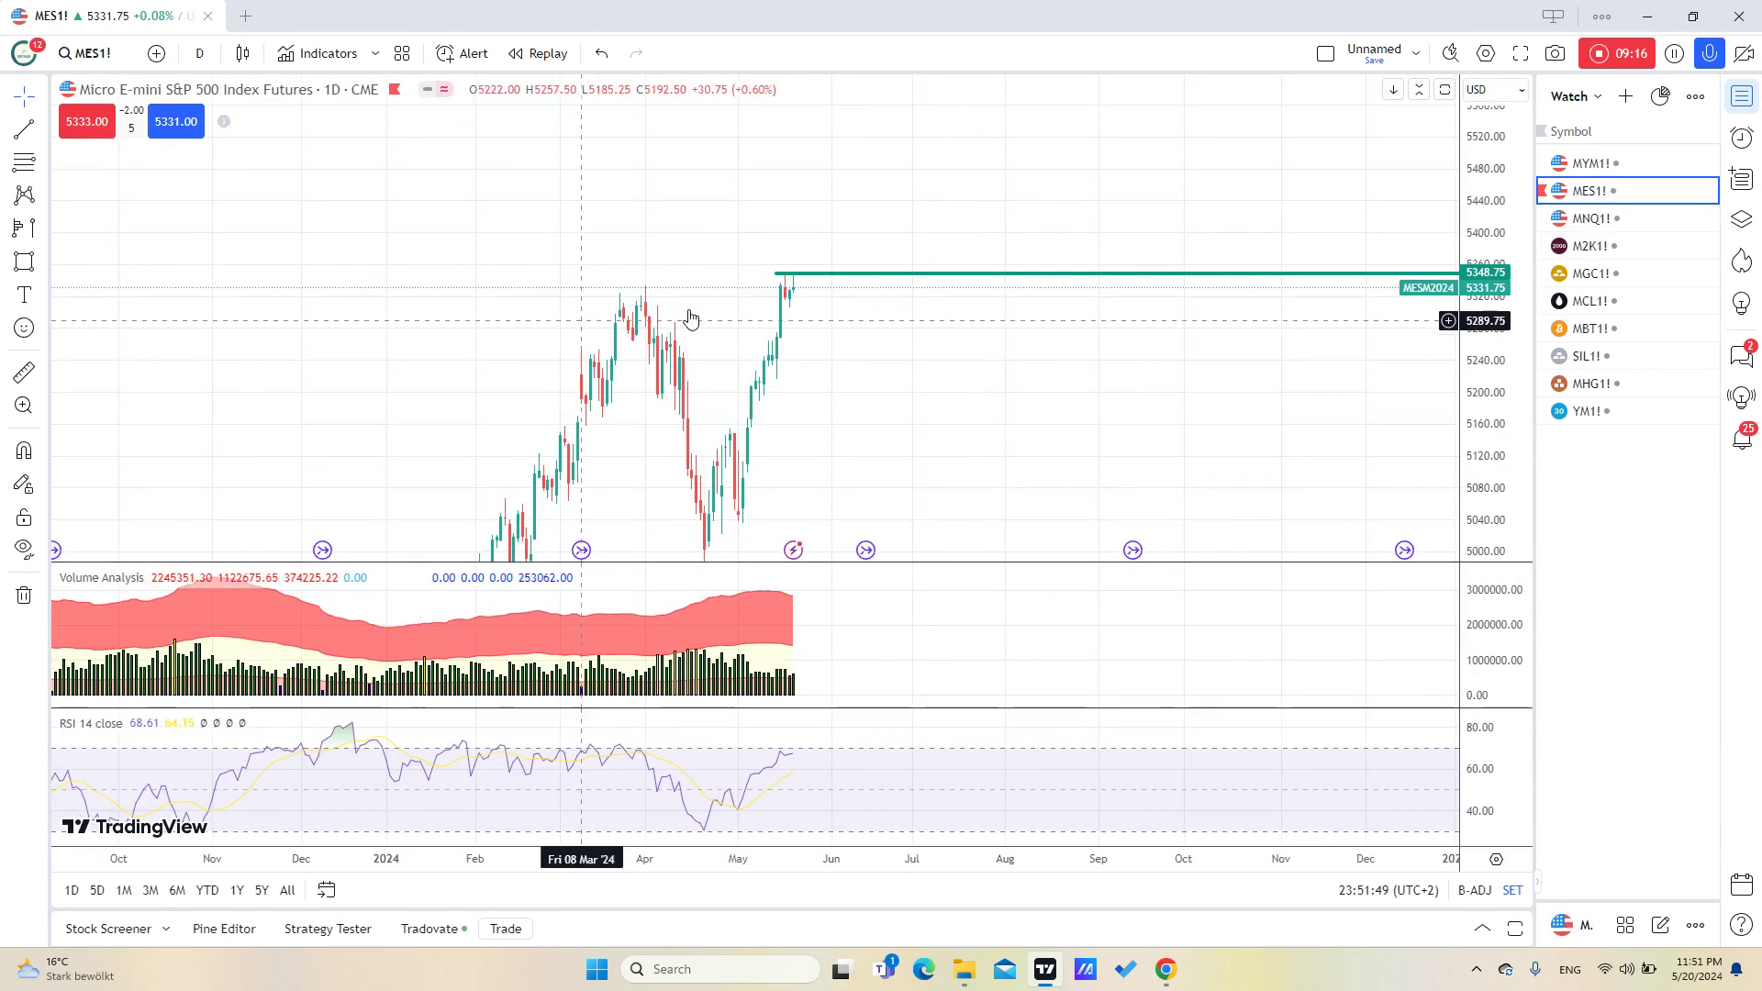
{"action": "left_click_drag", "start_coordinate": [779, 275], "coordinate": [502, 290]}
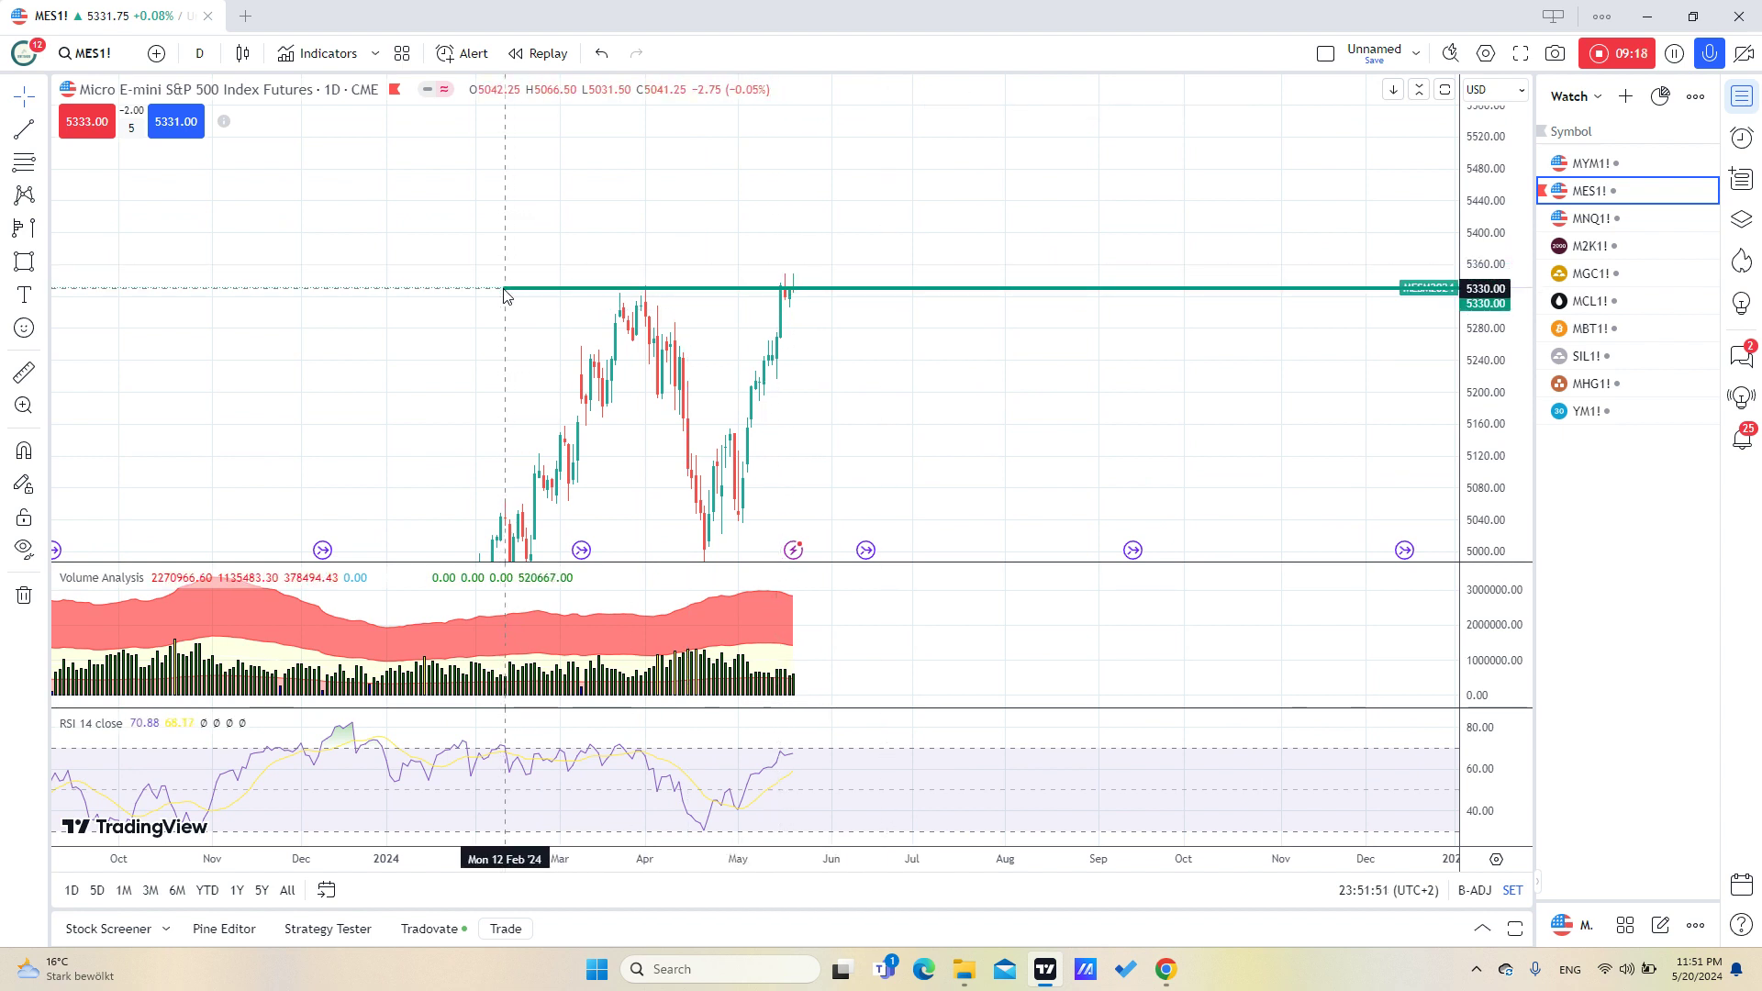
{"action": "left_click", "coordinate": [532, 290]}
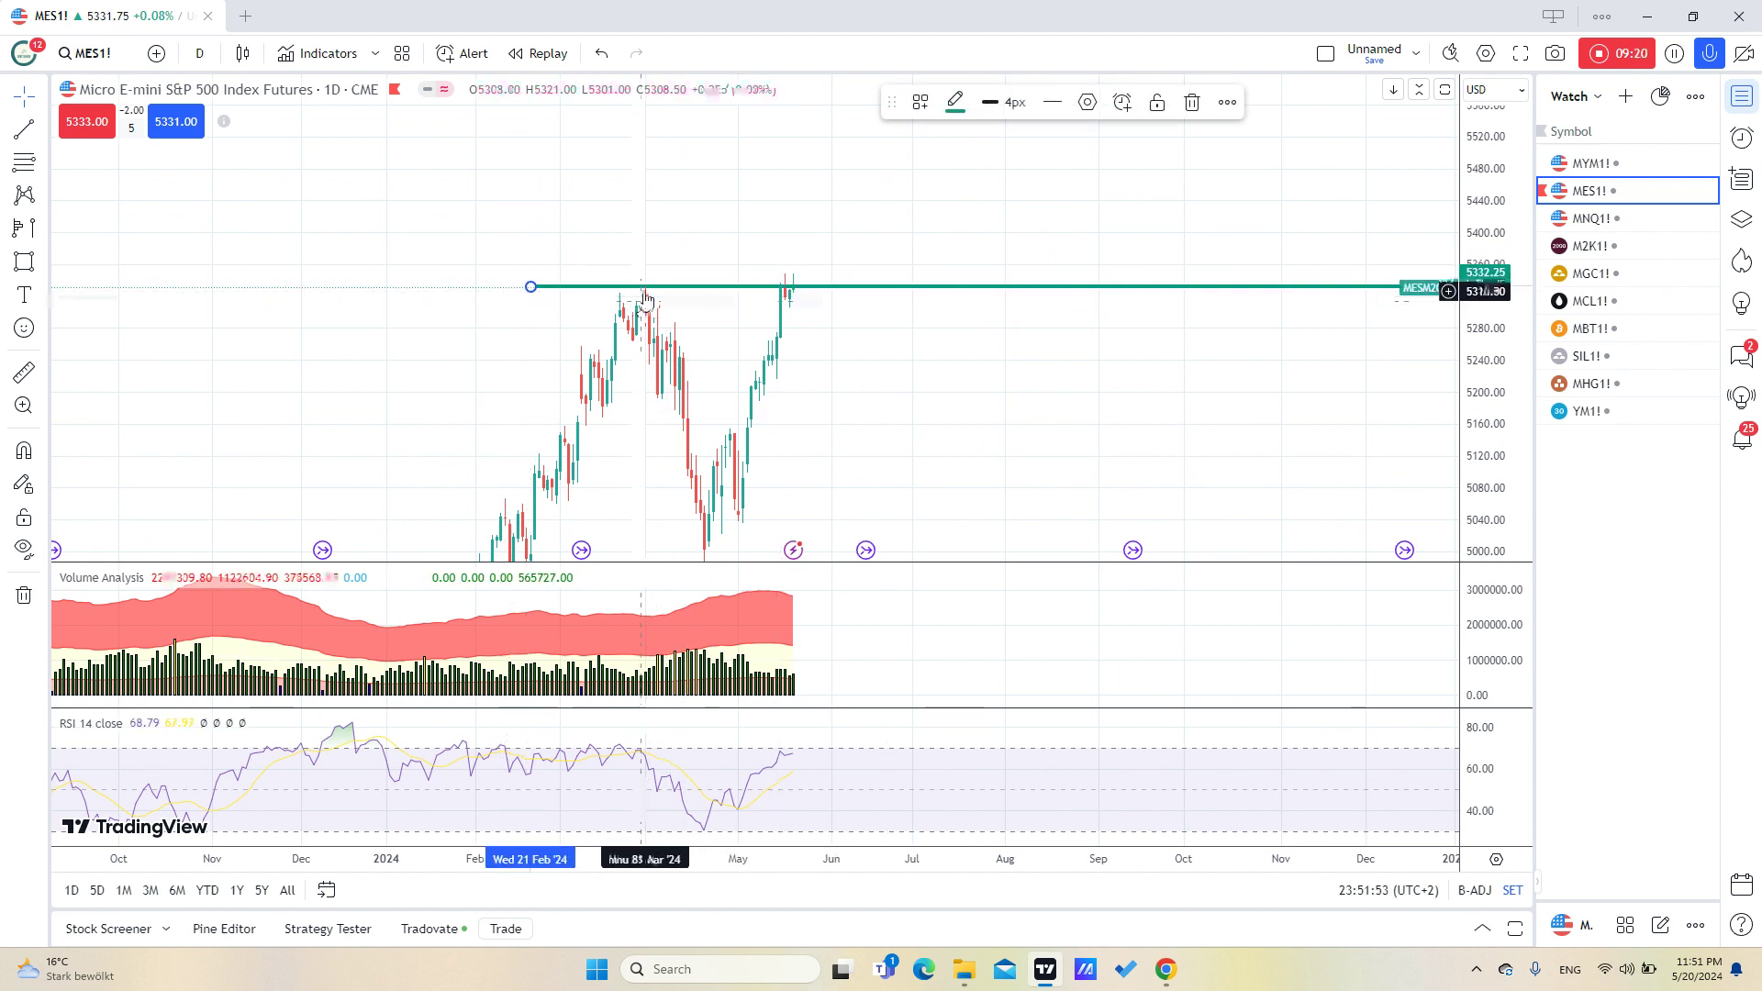
- Examine the MES1! daily price action since February against the horizontal ray at the March high
{"action": "left_click_drag", "start_coordinate": [1488, 426], "coordinate": [1468, 298]}
{"action": "scroll", "coordinate": [1058, 393], "scroll_direction": "up", "scroll_amount": 3}
{"action": "left_click_drag", "start_coordinate": [1058, 393], "coordinate": [1365, 401]}
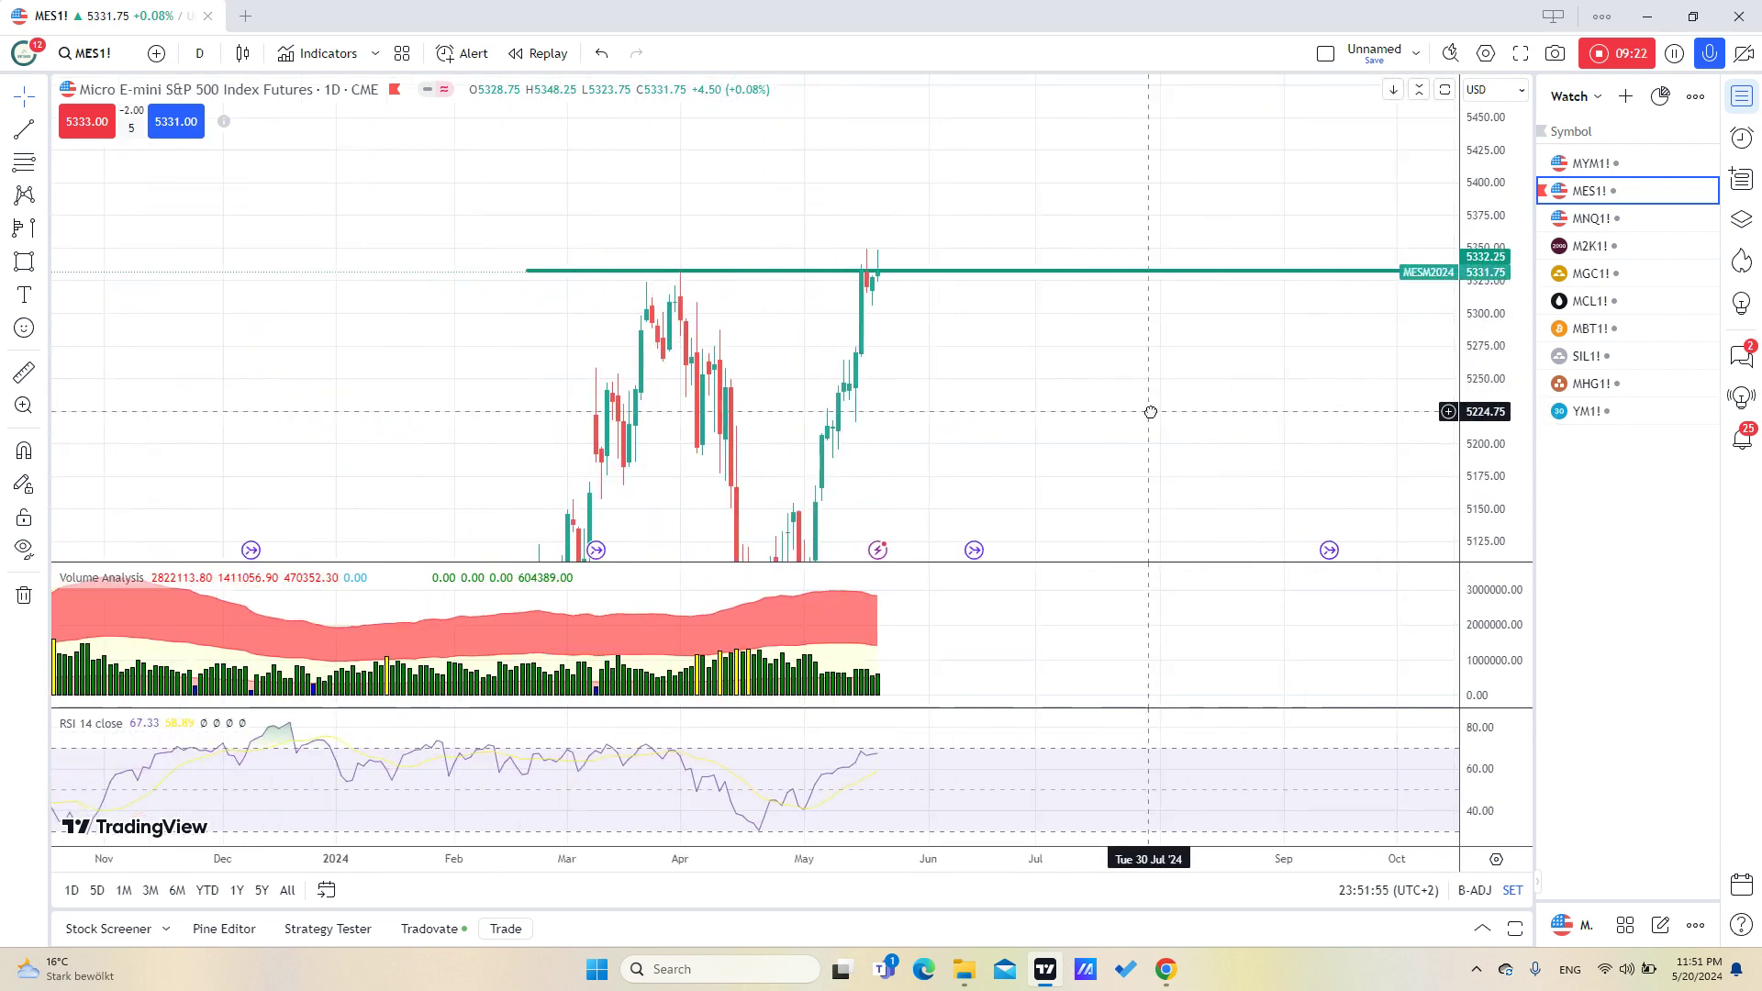
{"action": "scroll", "coordinate": [512, 349], "scroll_direction": "up", "scroll_amount": 3}
{"action": "scroll", "coordinate": [512, 349], "scroll_direction": "up", "scroll_amount": 1}
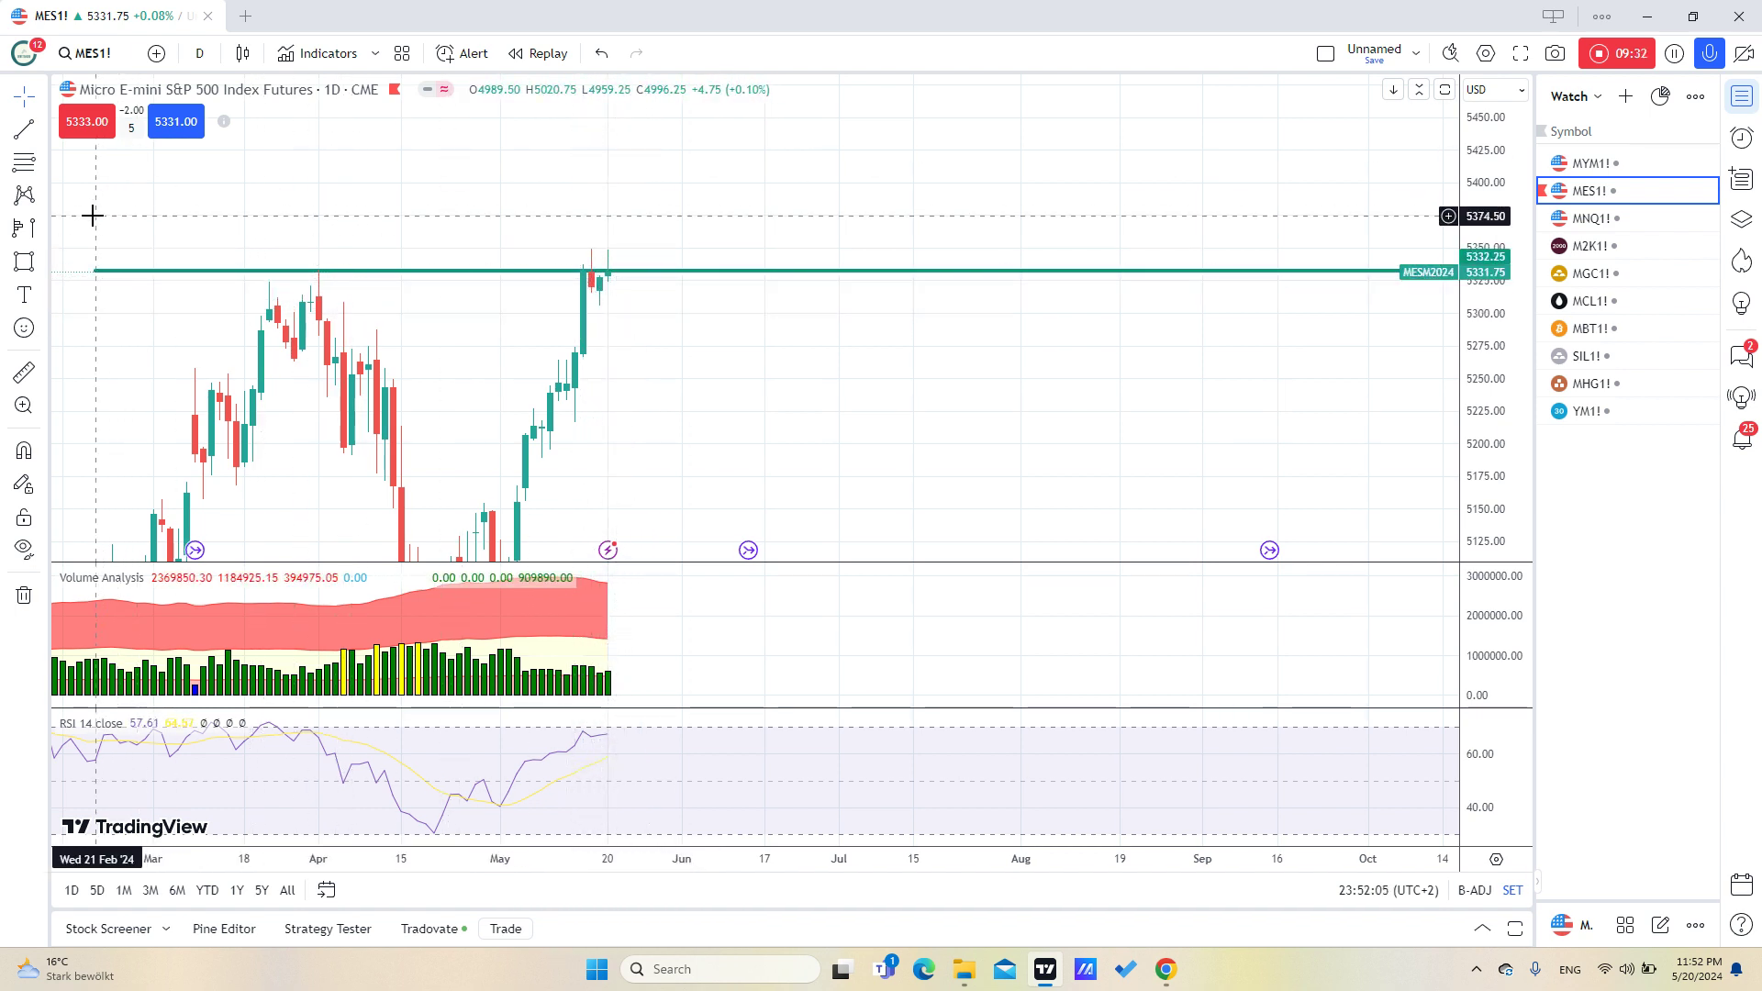
{"action": "scroll", "coordinate": [650, 255], "scroll_direction": "down", "scroll_amount": 2}
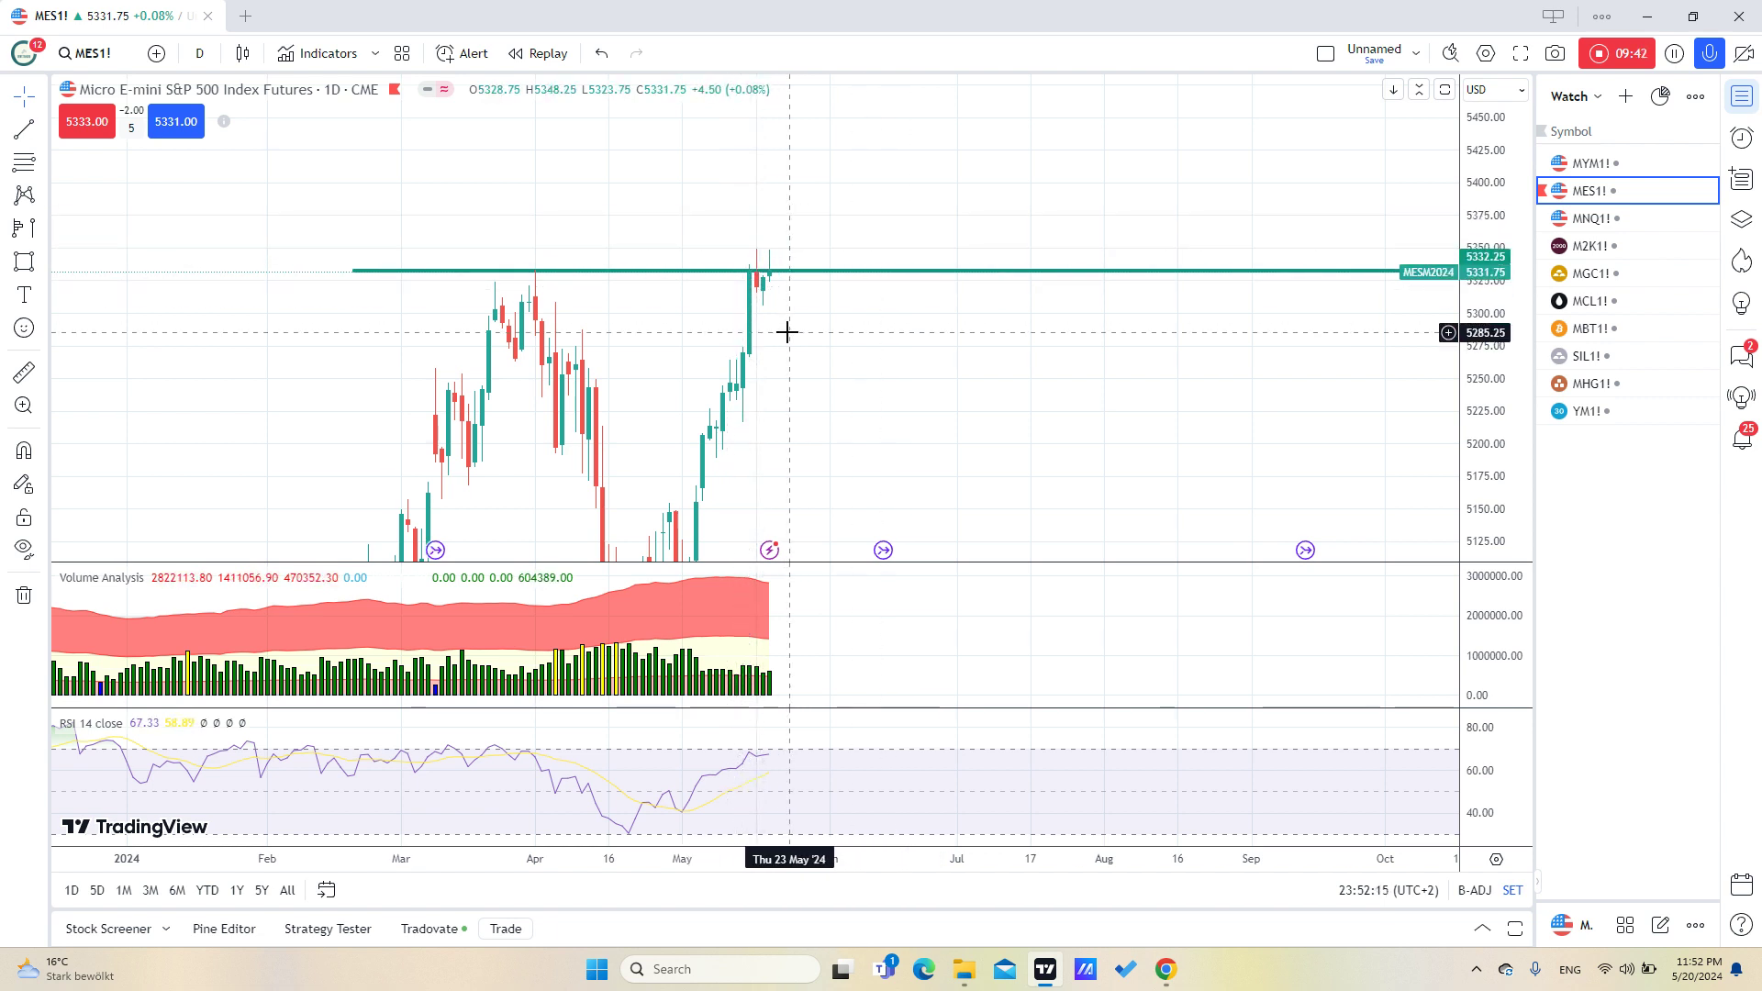
{"action": "scroll", "coordinate": [786, 332], "scroll_direction": "up", "scroll_amount": 3}
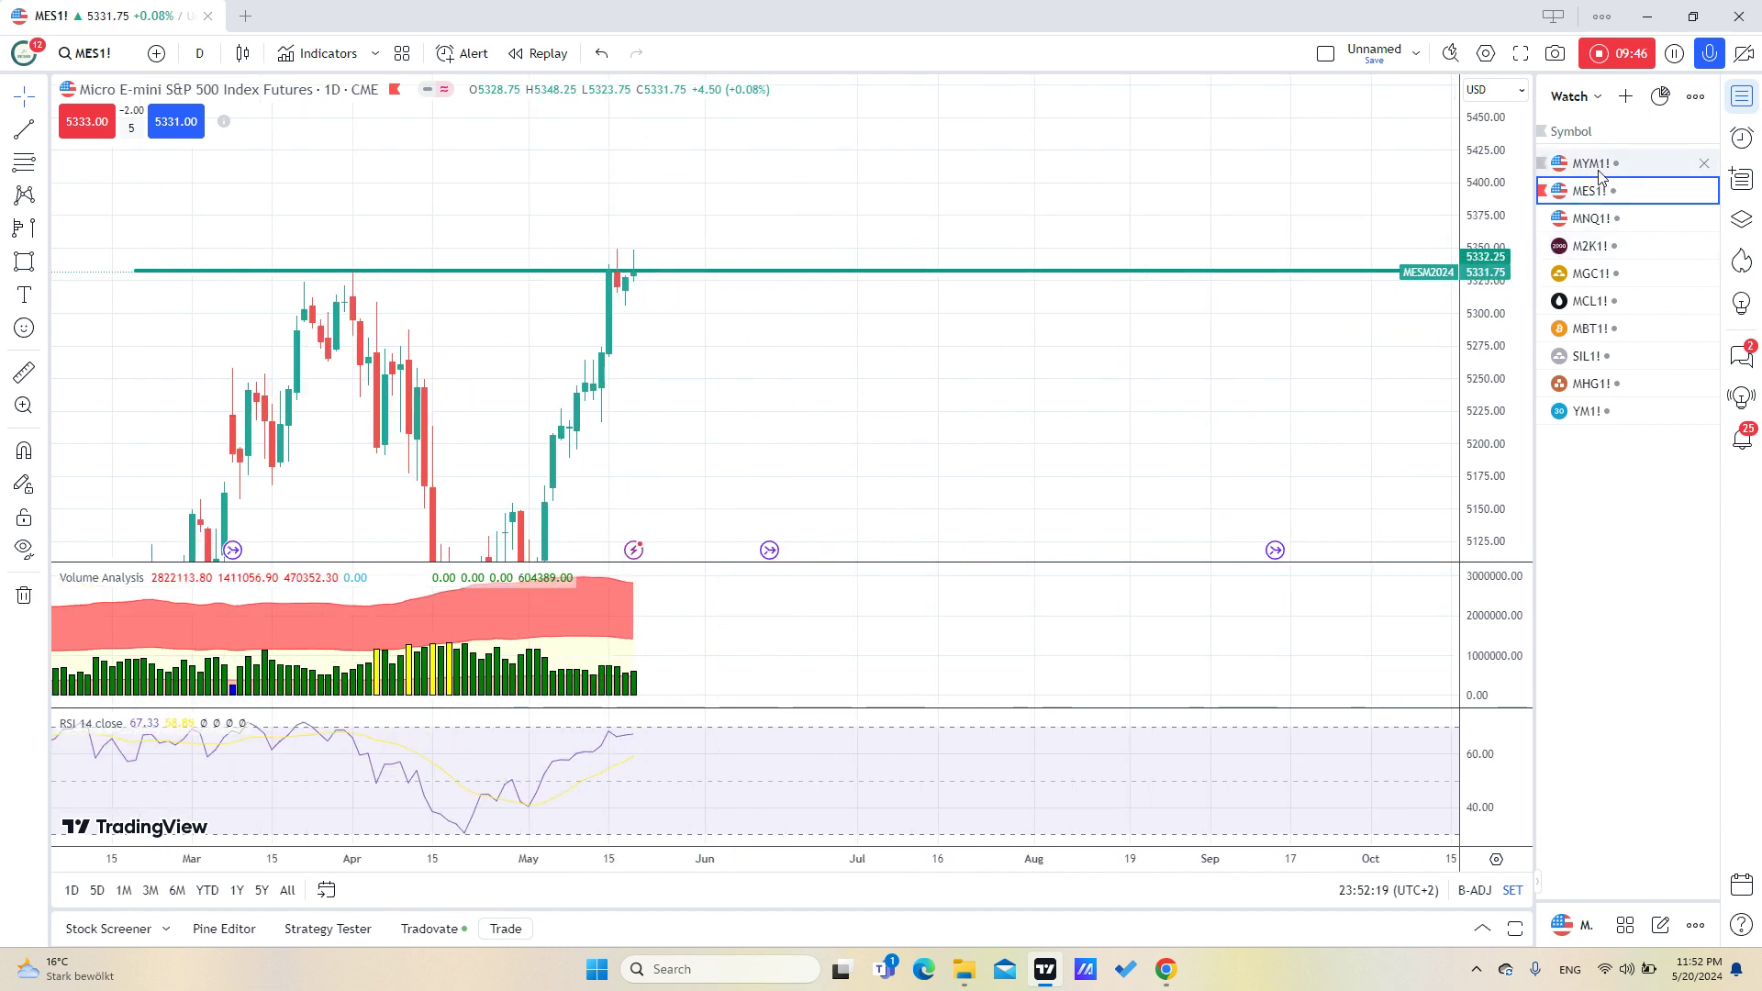
{"action": "scroll", "coordinate": [979, 413], "scroll_direction": "down", "scroll_amount": 2}
{"action": "scroll", "coordinate": [1028, 291], "scroll_direction": "down", "scroll_amount": 1}
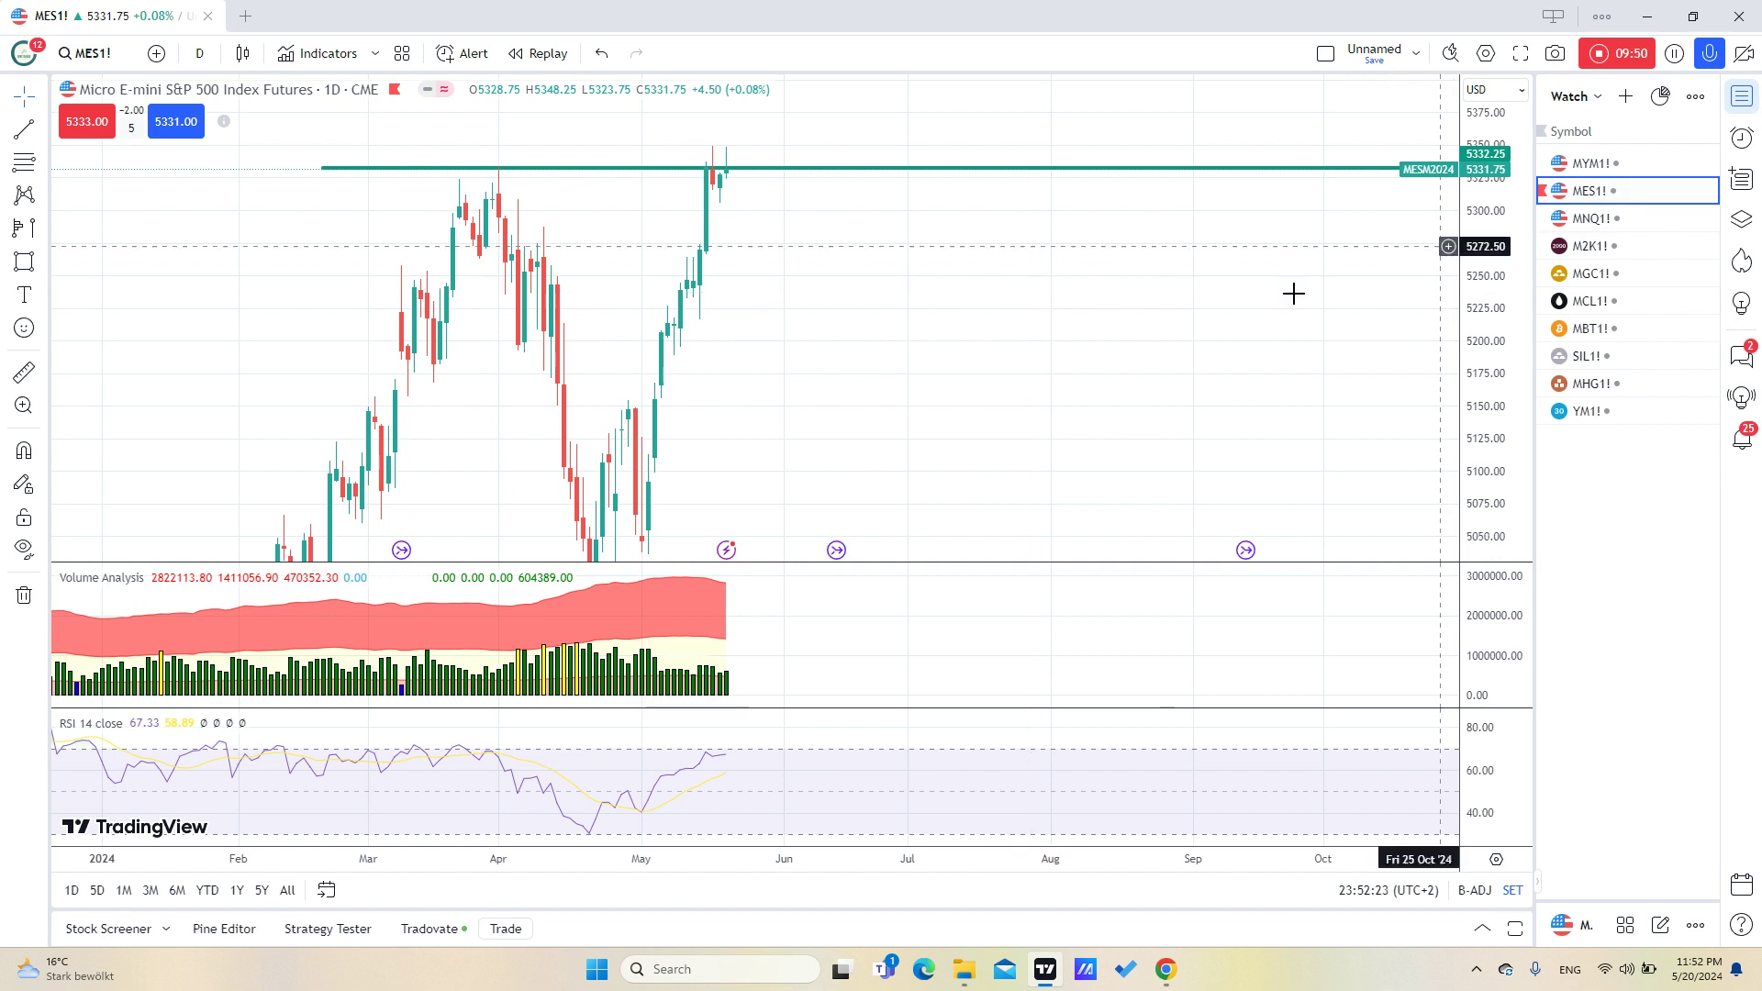